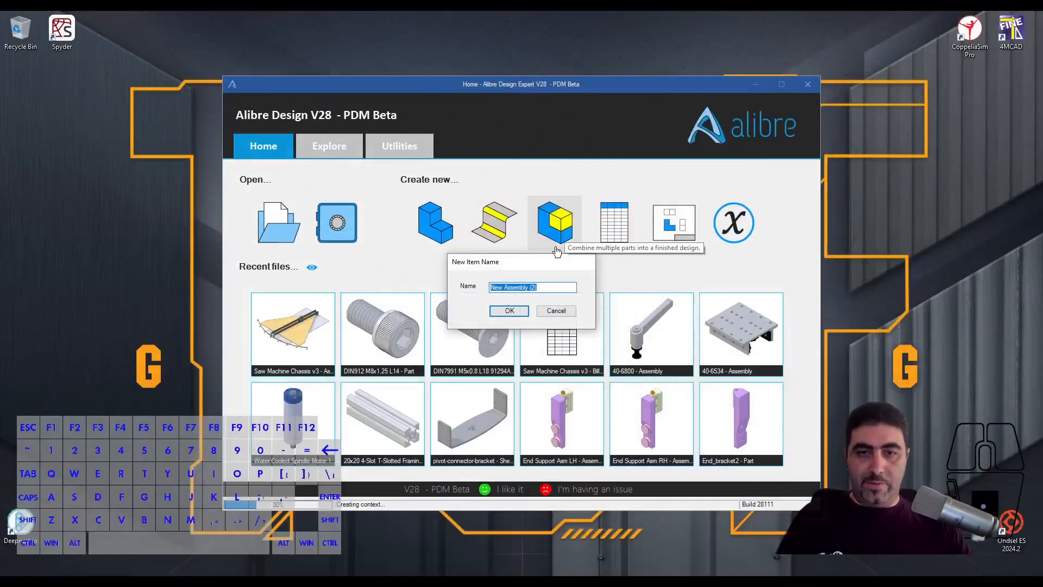
- Insert one I-Beam Trolley Carrier.AD_SMP into the new assembly, placed at the origin
left_click(510, 310)
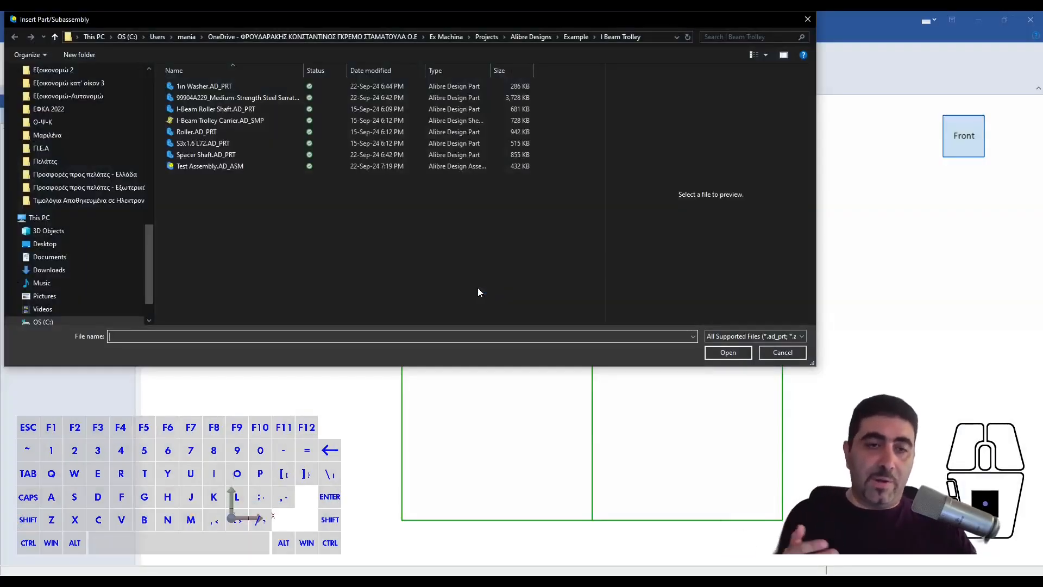
left_click(228, 120)
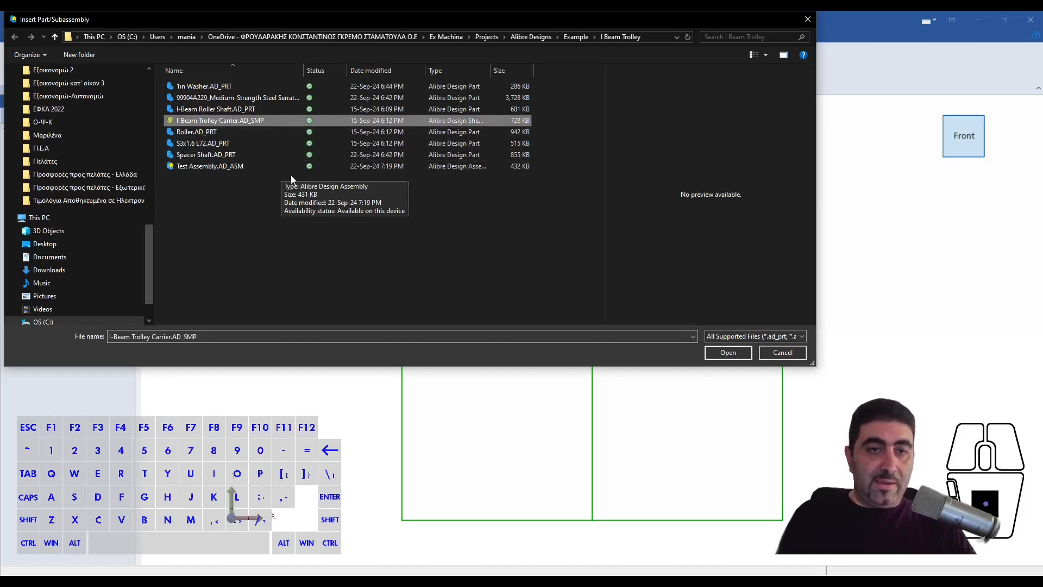
left_click(728, 352)
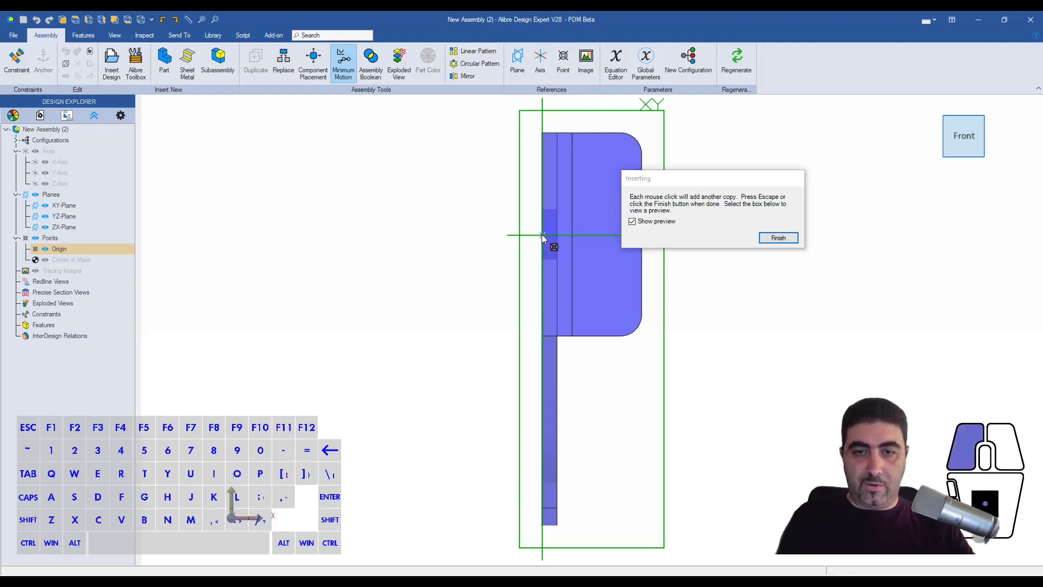
left_click(542, 233)
key("Escape")
middle_click_drag(458, 330, 614, 320)
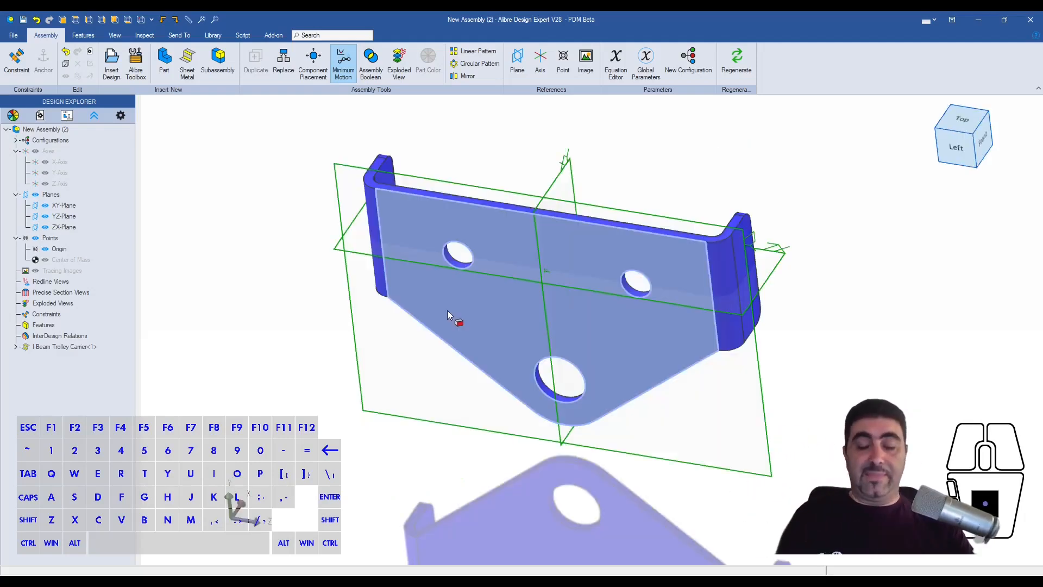
- Insert two copies of I-Beam Roller Shaft.AD_PRT in free space above the trolley carrier
right_click(447, 310)
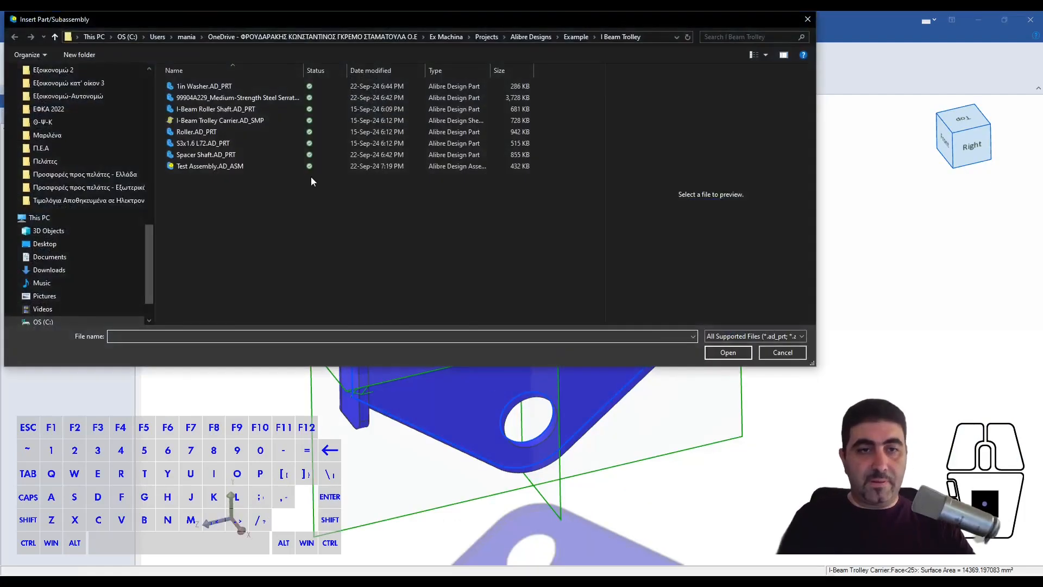
left_click(233, 108)
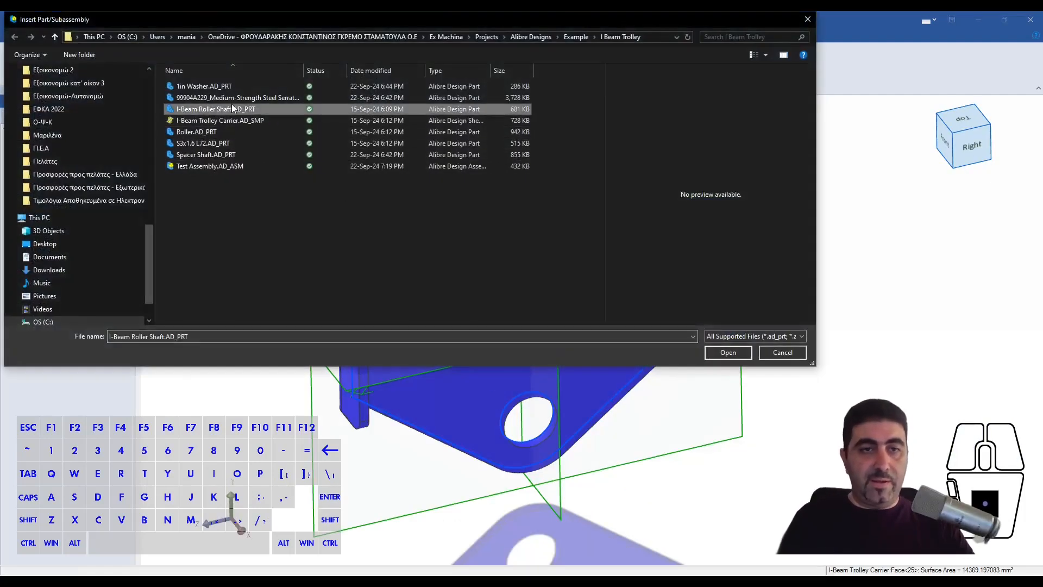
double_click(230, 109)
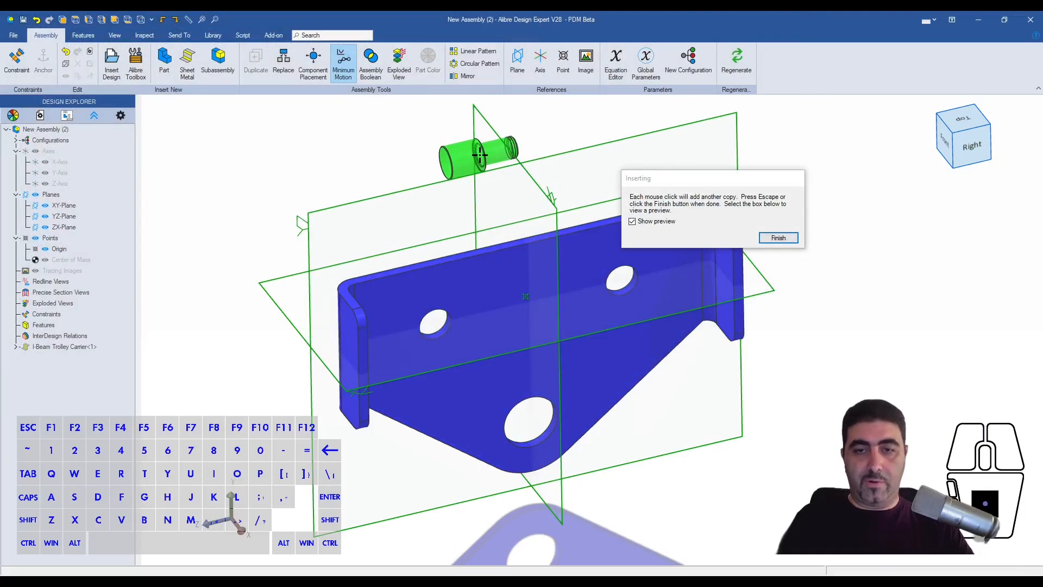
left_click(404, 166)
left_click(545, 132)
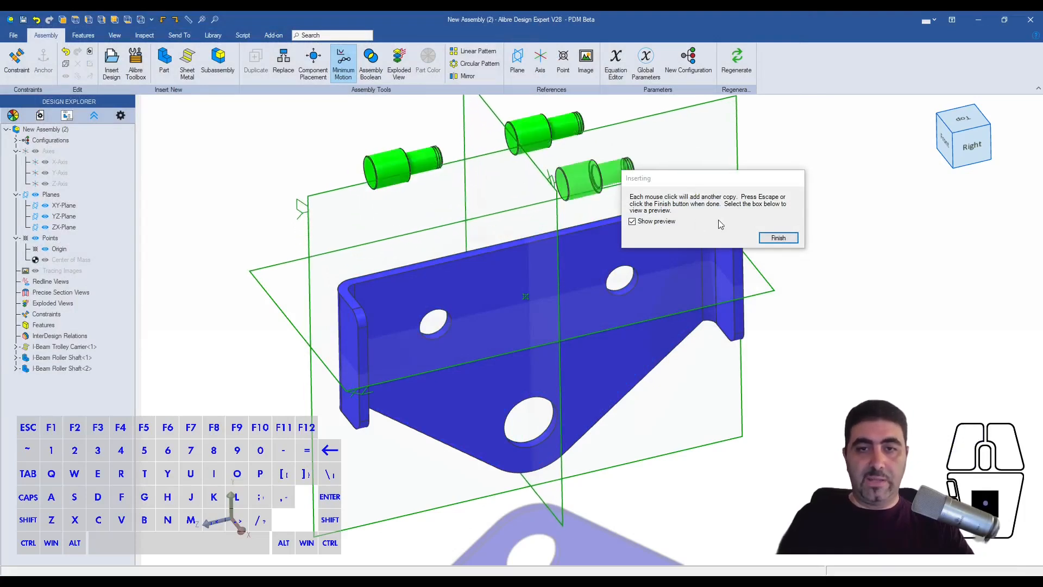
left_click(778, 238)
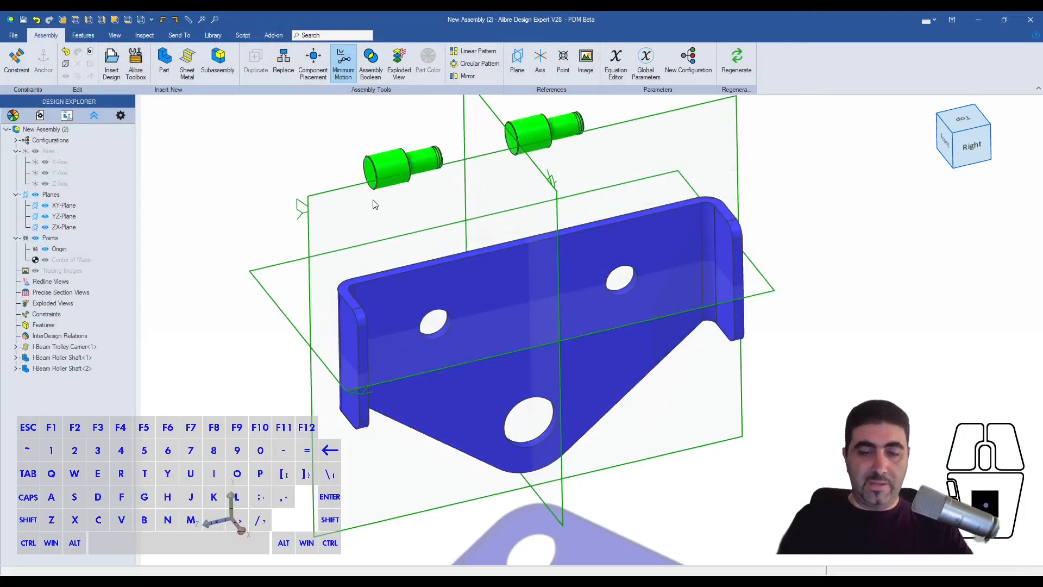
scroll(373, 204, "up", 2)
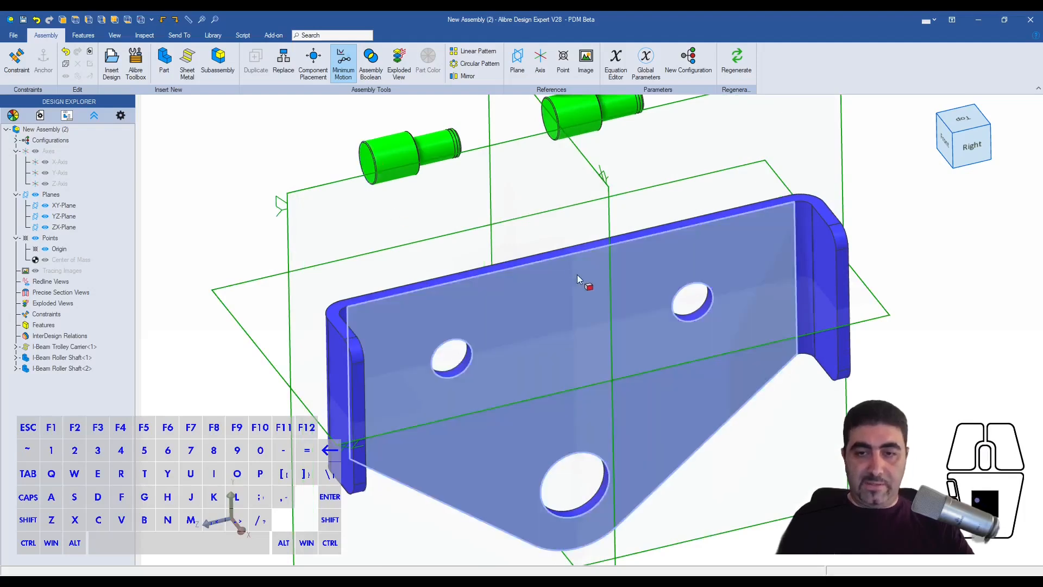
left_click(369, 165)
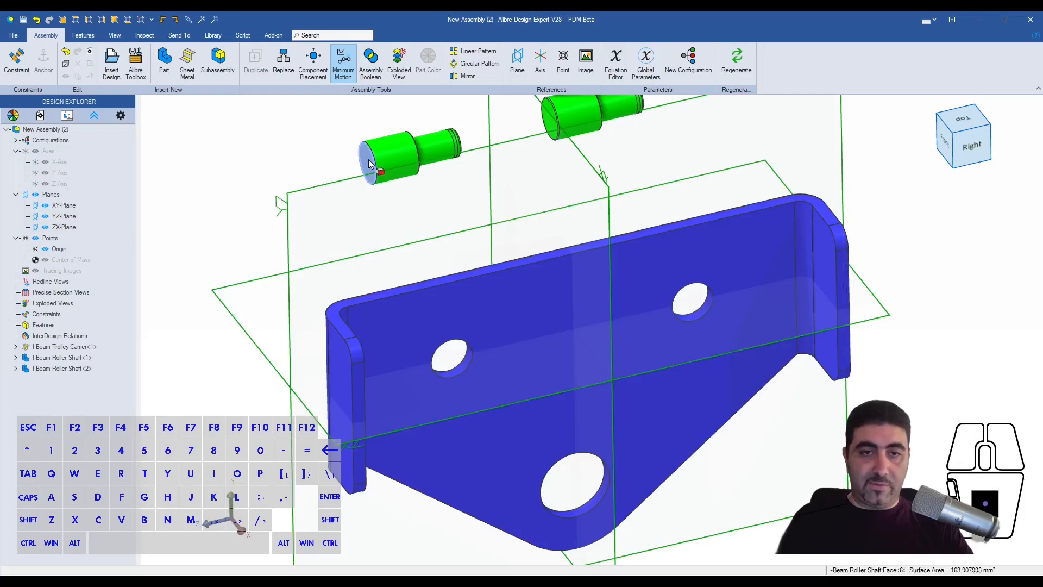
scroll(386, 152, "up", 3)
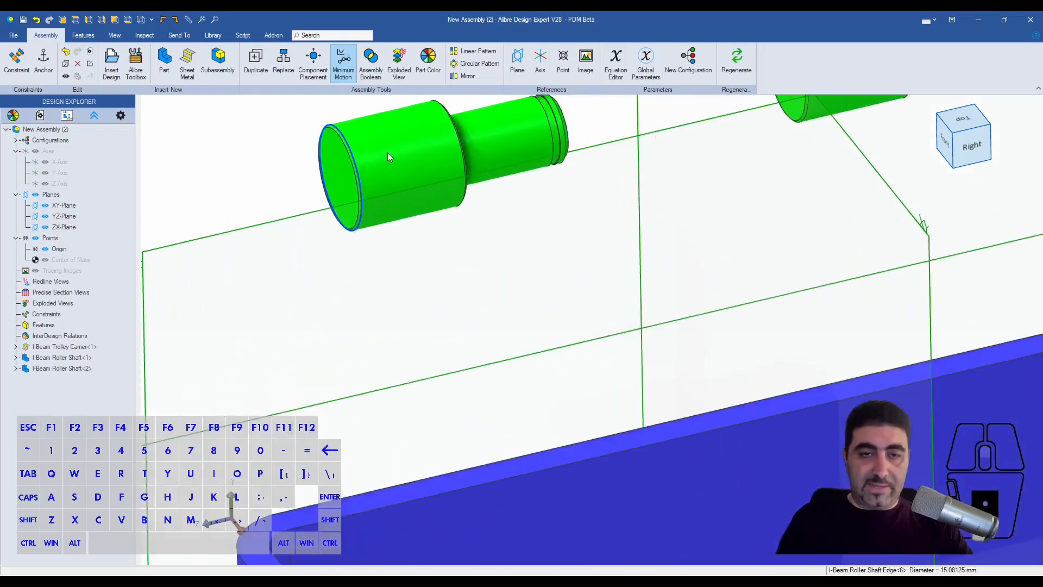
scroll(411, 275, "down", 3)
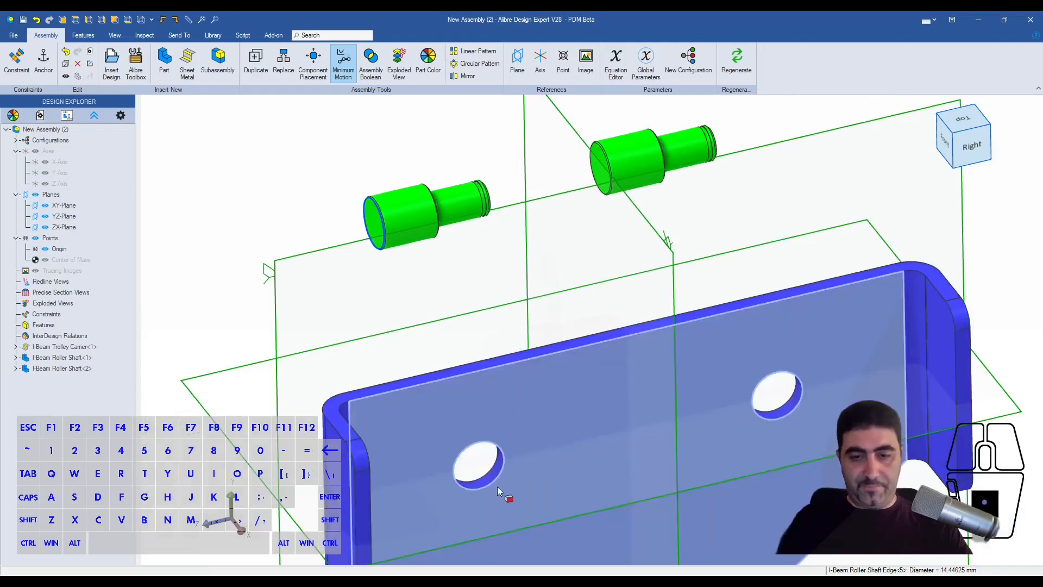
left_click(487, 475, "shift")
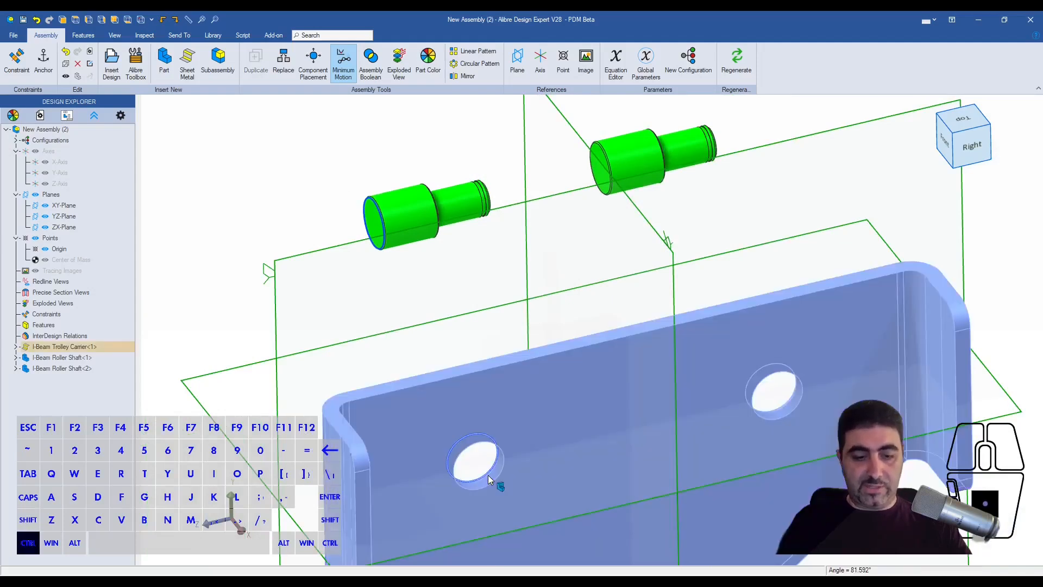
key("q")
key("Escape")
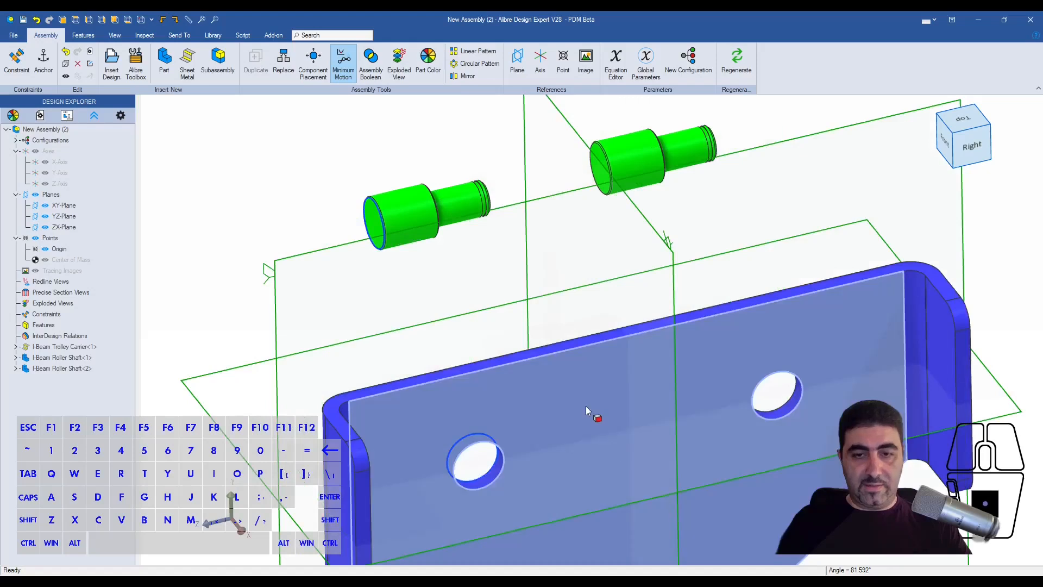
- Anchor the I-Beam Trolley Carrier in the assembly
right_click(586, 406)
left_click(619, 249)
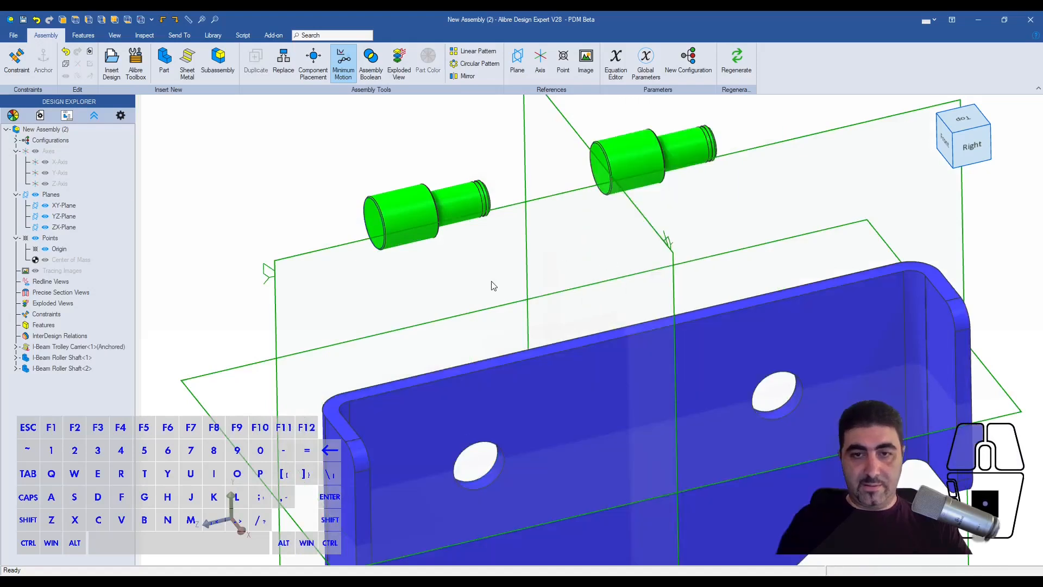
- Fasten the first roller shaft's large-end edge to the carrier's left roller hole edge with a Fastener constraint at offset 0, flipping the shaft direction
key("q")
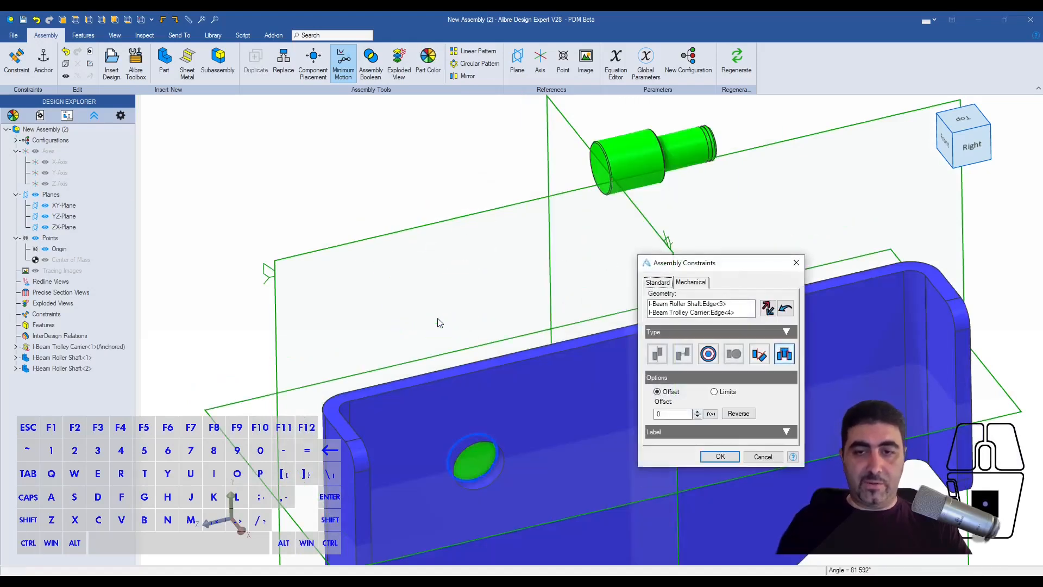
left_click_drag(716, 262, 853, 134)
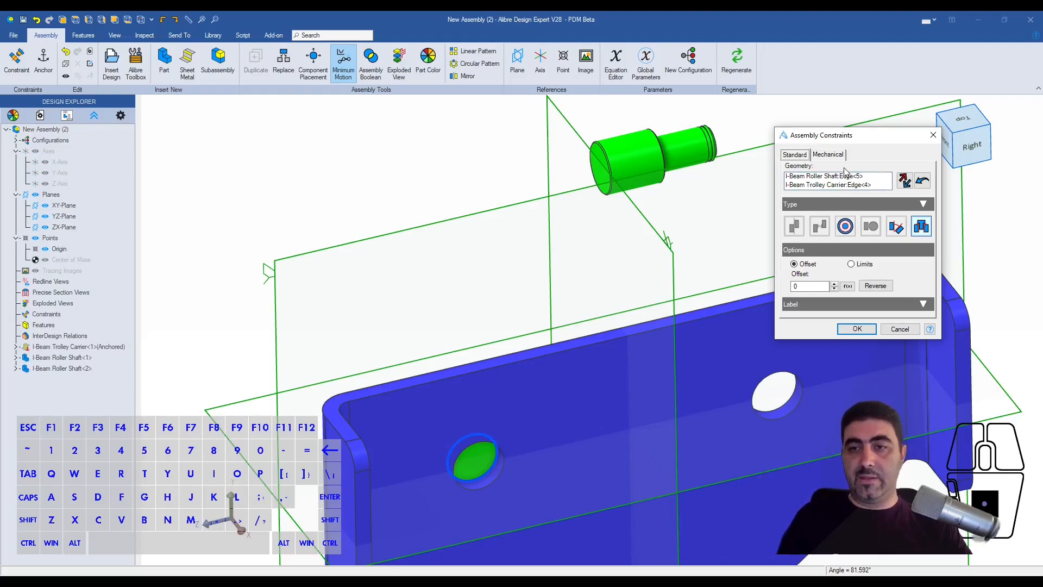
left_click(927, 229)
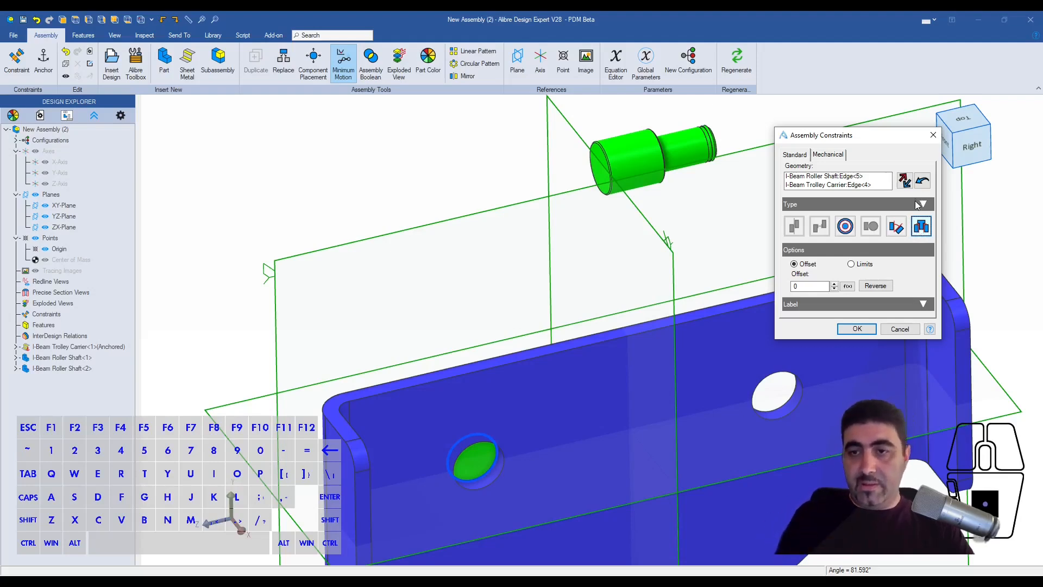
middle_click_drag(451, 416, 418, 484)
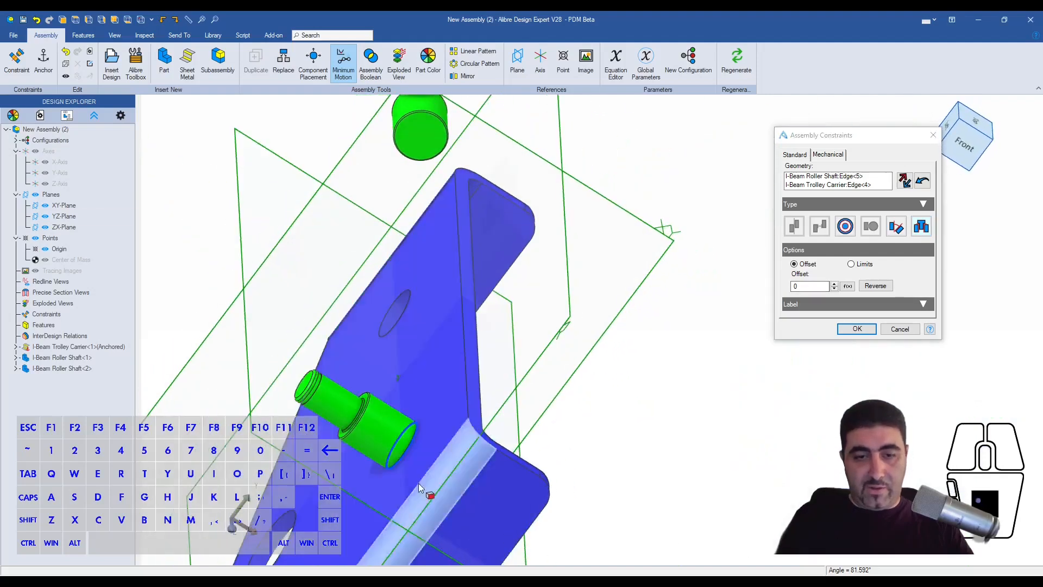
left_click(903, 182)
middle_click_drag(455, 422, 402, 399)
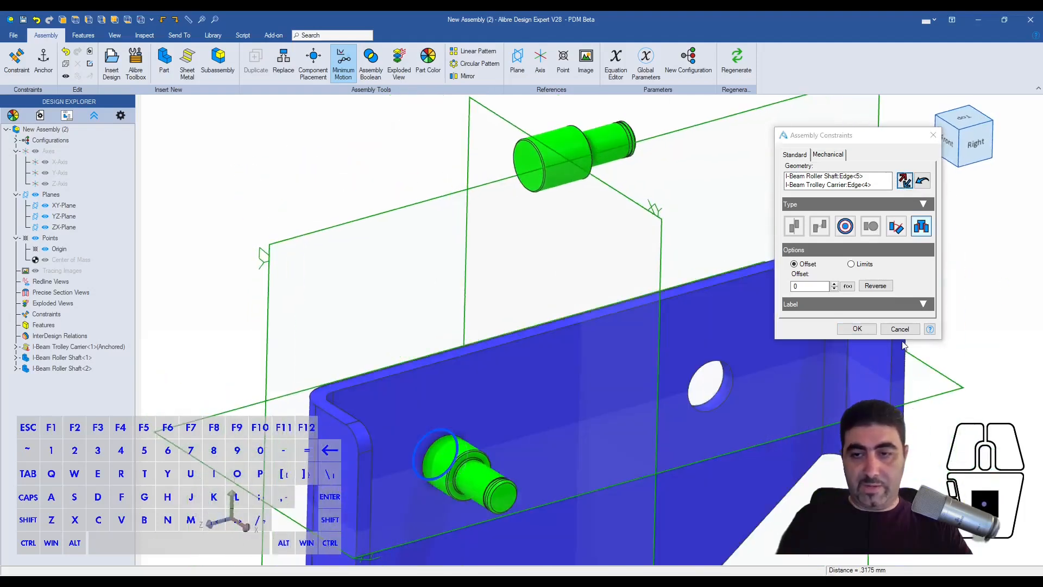
left_click(857, 329)
left_click(548, 257)
key("Escape")
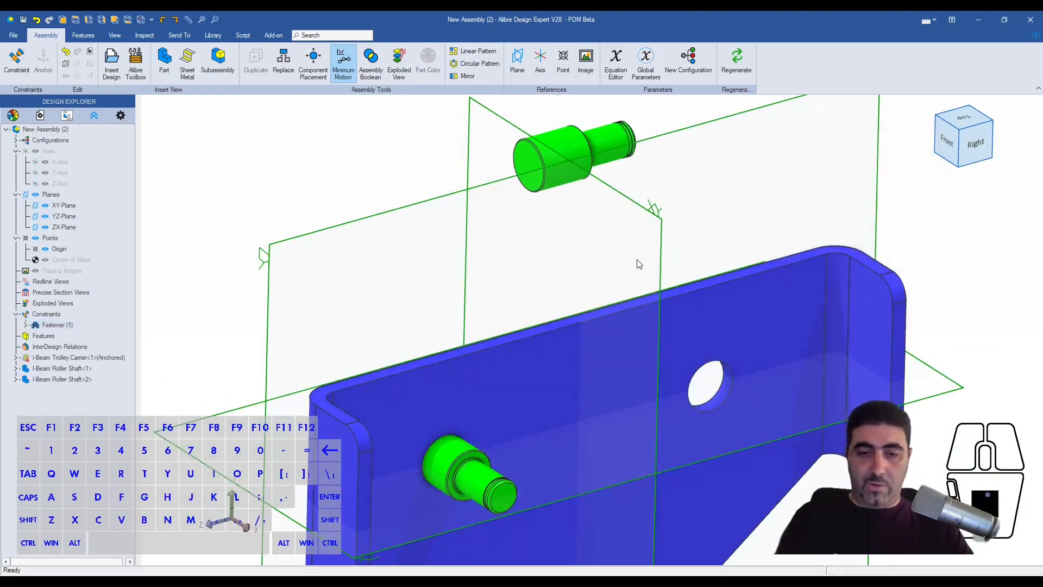
- Rotate the fastened roller shaft in its hole to check its remaining freedom of motion
scroll(639, 261, "down", 2)
scroll(530, 435, "up", 3)
left_click_drag(506, 403, 483, 379)
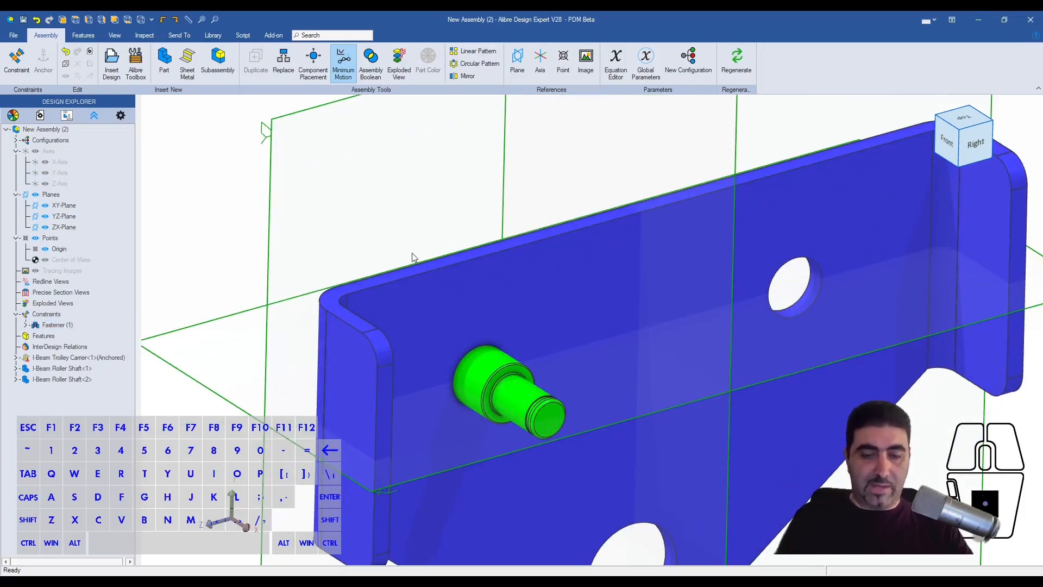
left_click(477, 359, "alt")
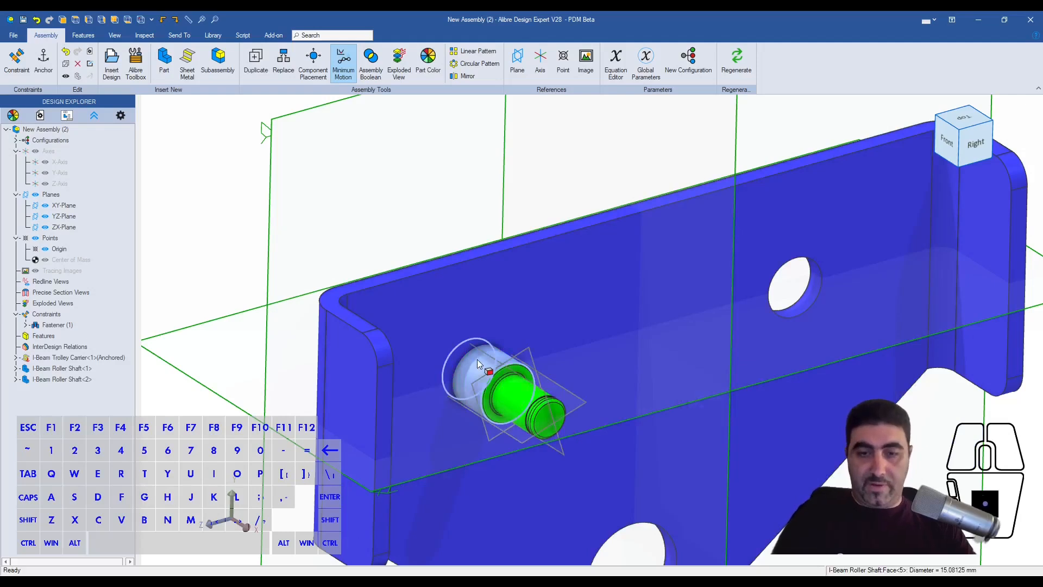
left_click_drag(470, 376, 493, 382)
- Lock the first shaft's rotation with an Angle constraint of 0 between its ZX-Plane and the assembly's XY-Plane
scroll(485, 350, "down", 2)
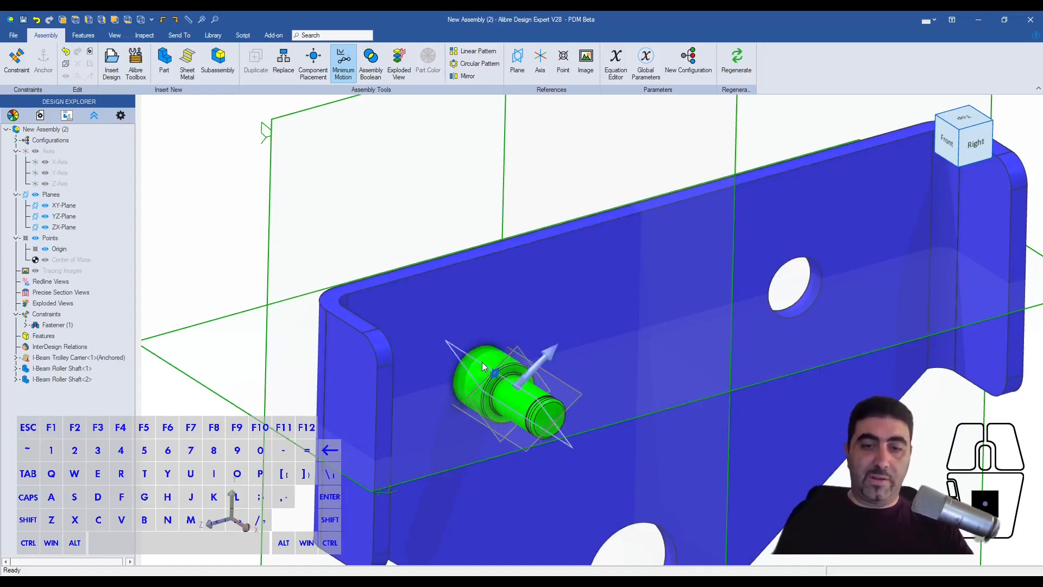
scroll(481, 362, "down", 3)
left_click(580, 212, "shift")
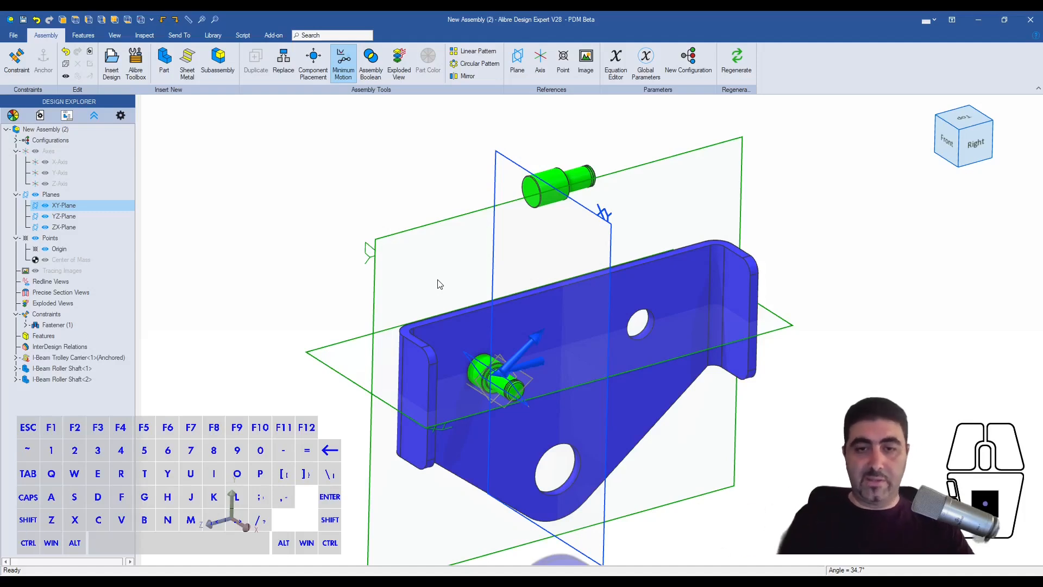
key("ctrl+q")
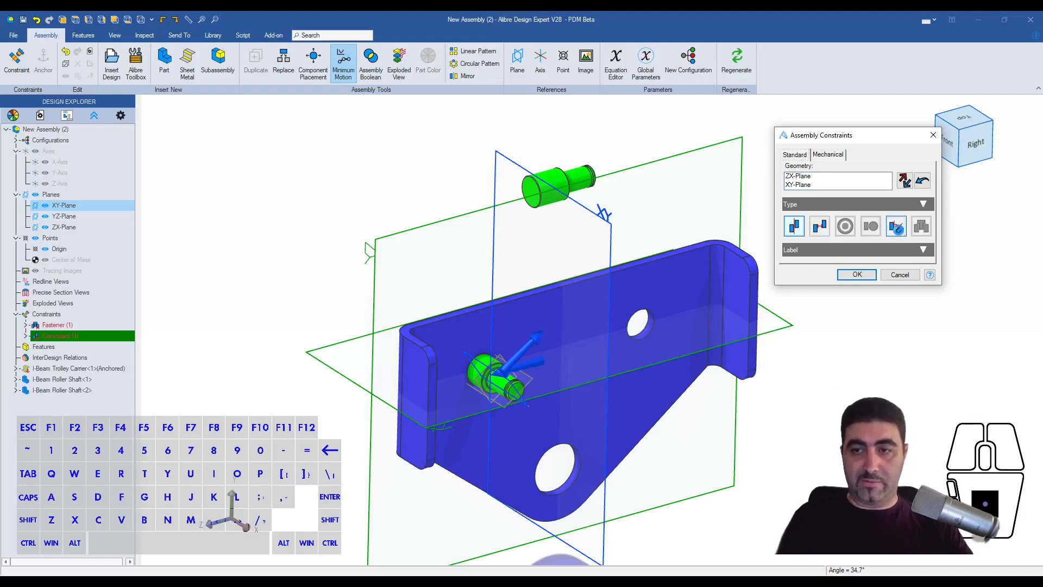
left_click(896, 227)
type("0")
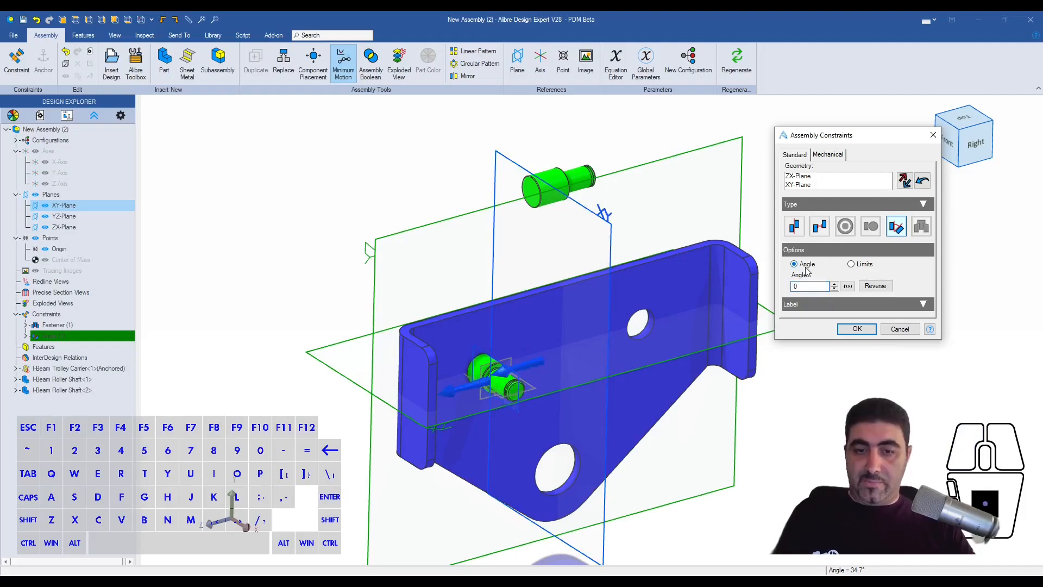
left_click(857, 328)
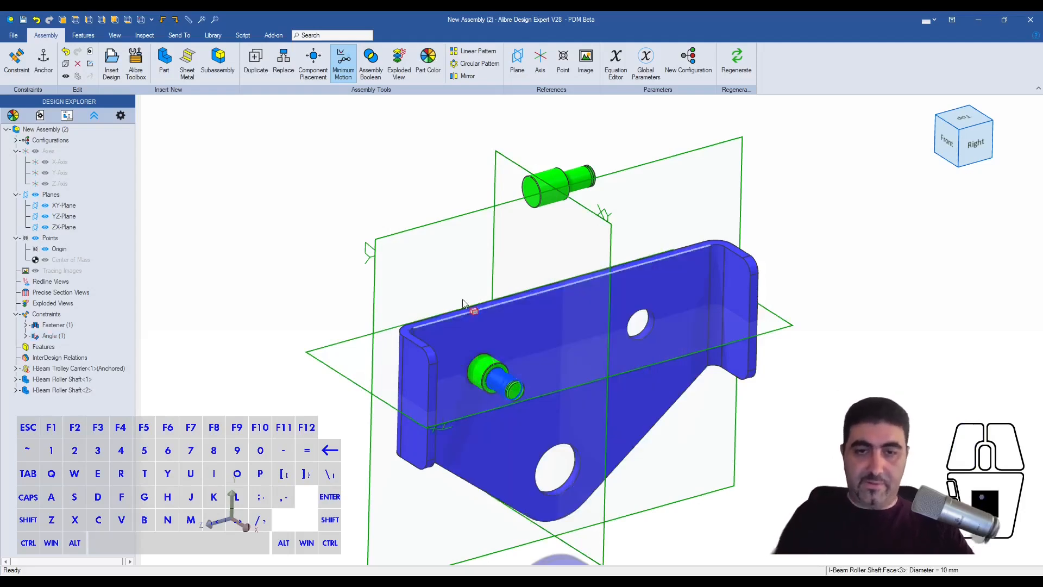
left_click(441, 267)
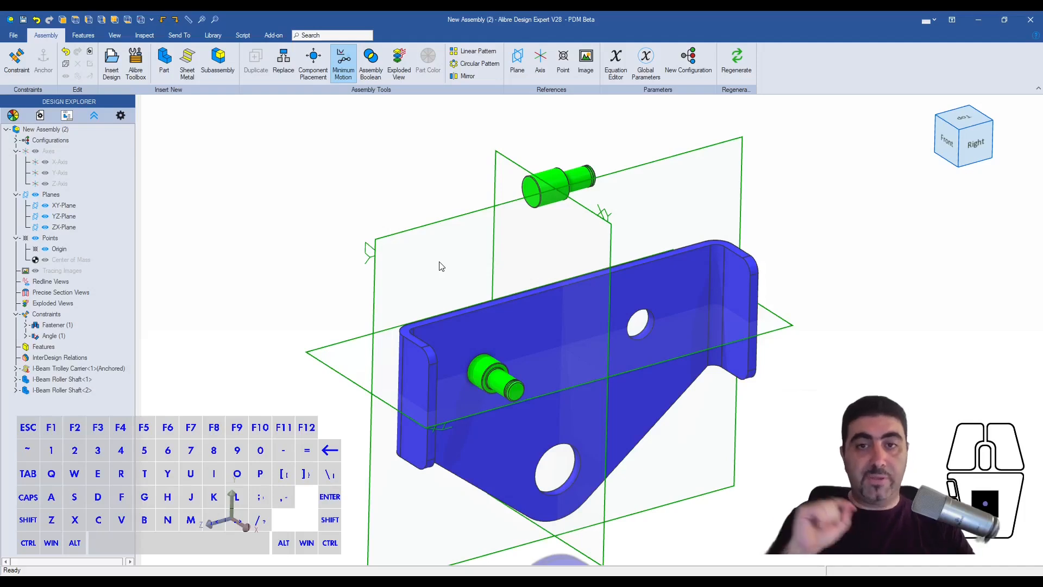
- Fasten the second roller shaft's large-end edge to the carrier's right roller hole edge with a Fastener constraint at offset 0
key("ctrl+a")
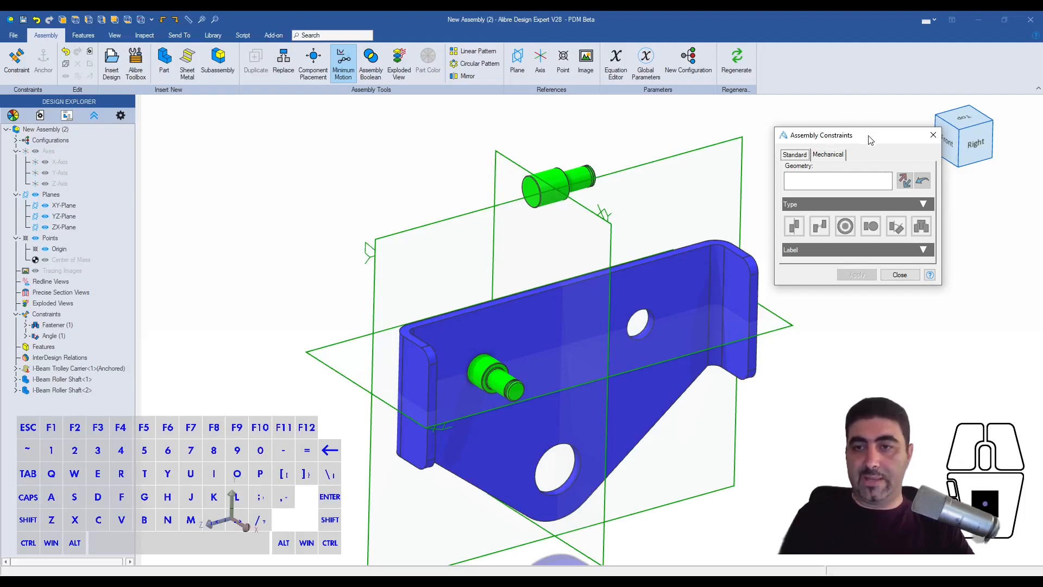
left_click(806, 187)
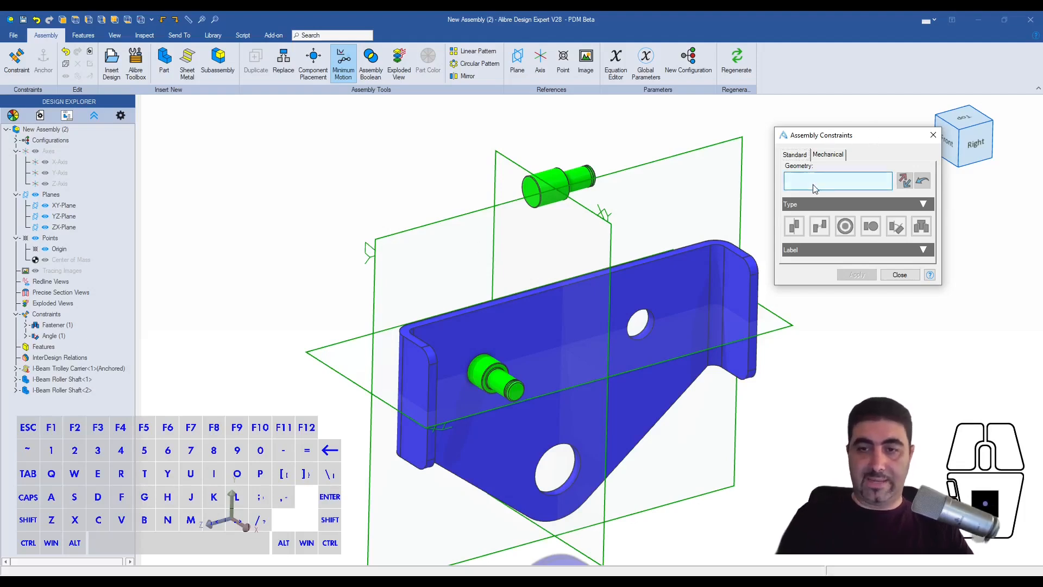
scroll(555, 184, "up", 5)
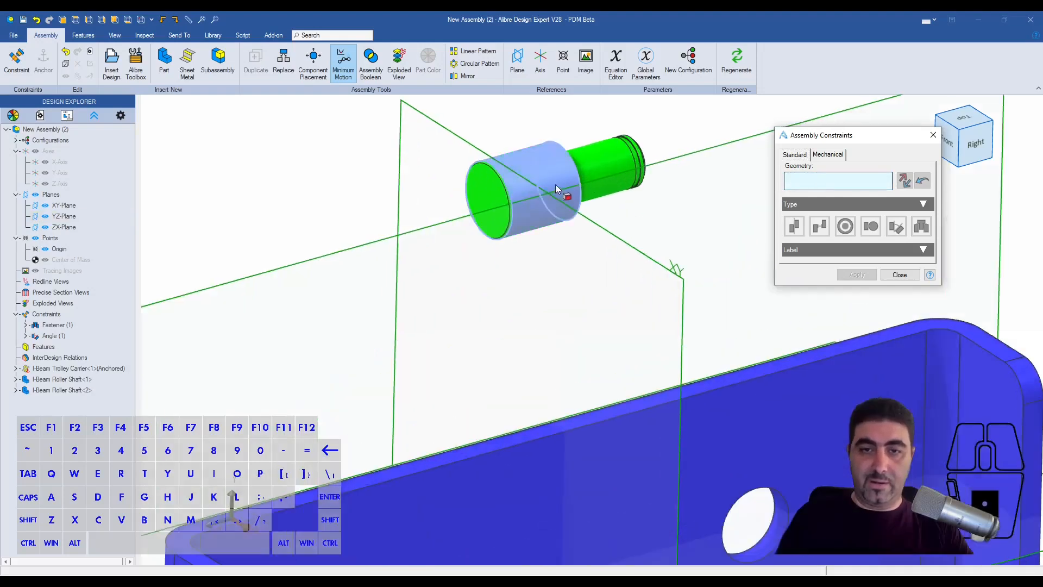
left_click(501, 184)
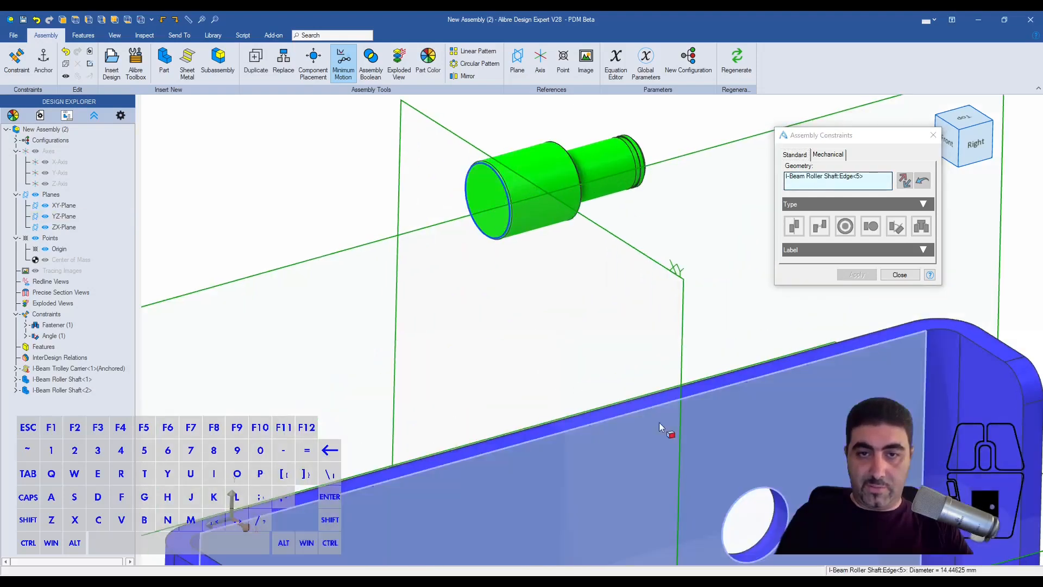
left_click(762, 533)
scroll(523, 324, "down", 3)
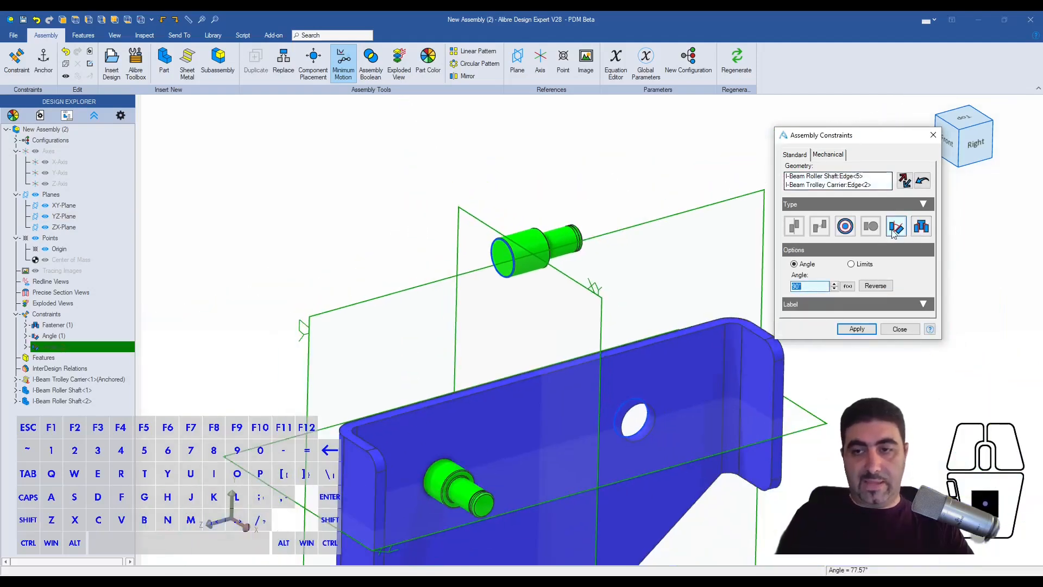
left_click(921, 226)
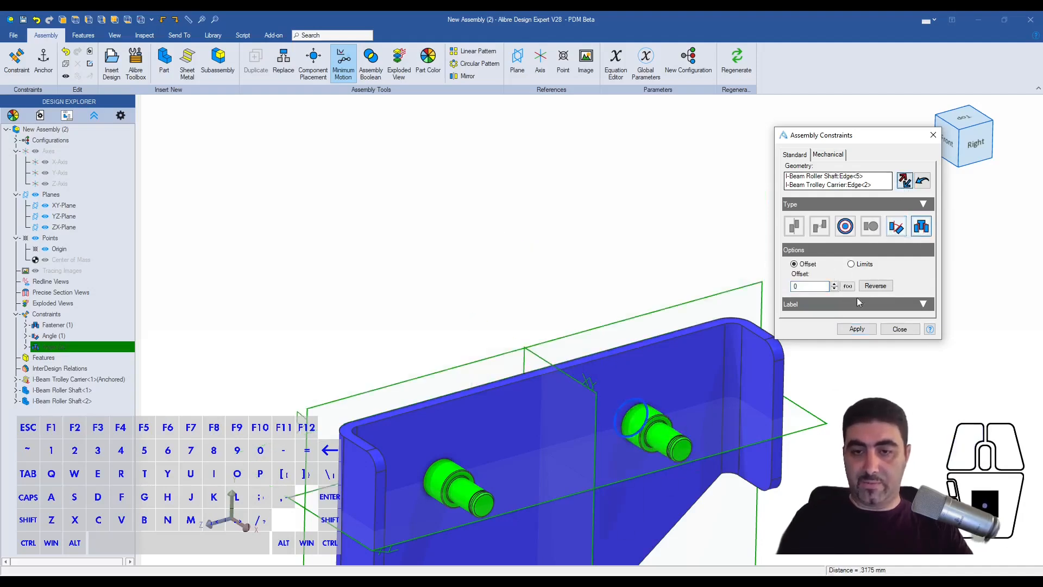
left_click(869, 332)
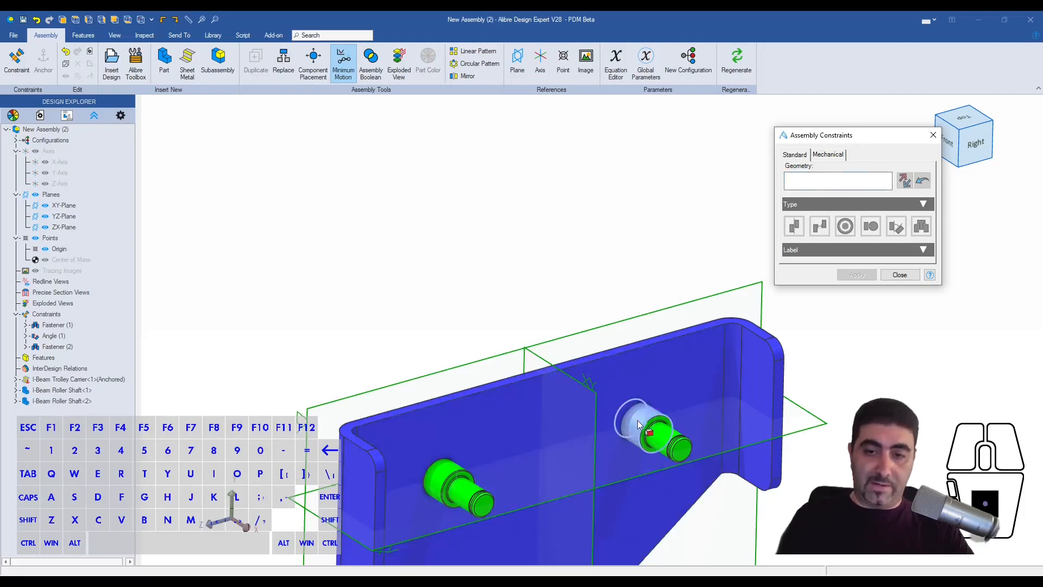
- Show the second shaft's reference planes and lock its rotation with an Angle constraint of 0 between its ZX-Plane and the assembly's XY-Plane
right_click(637, 419)
left_click(661, 386)
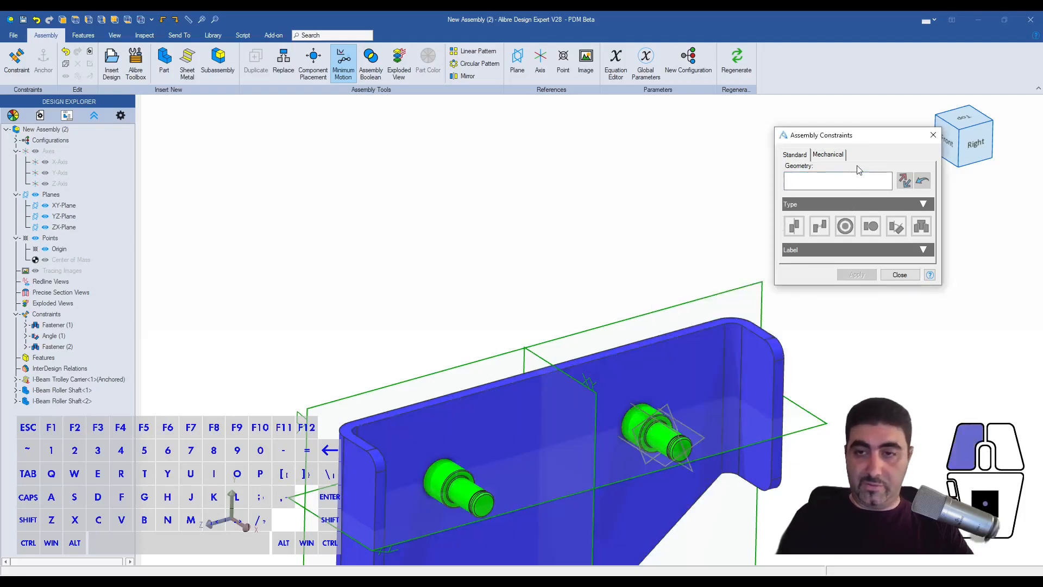
left_click(649, 426)
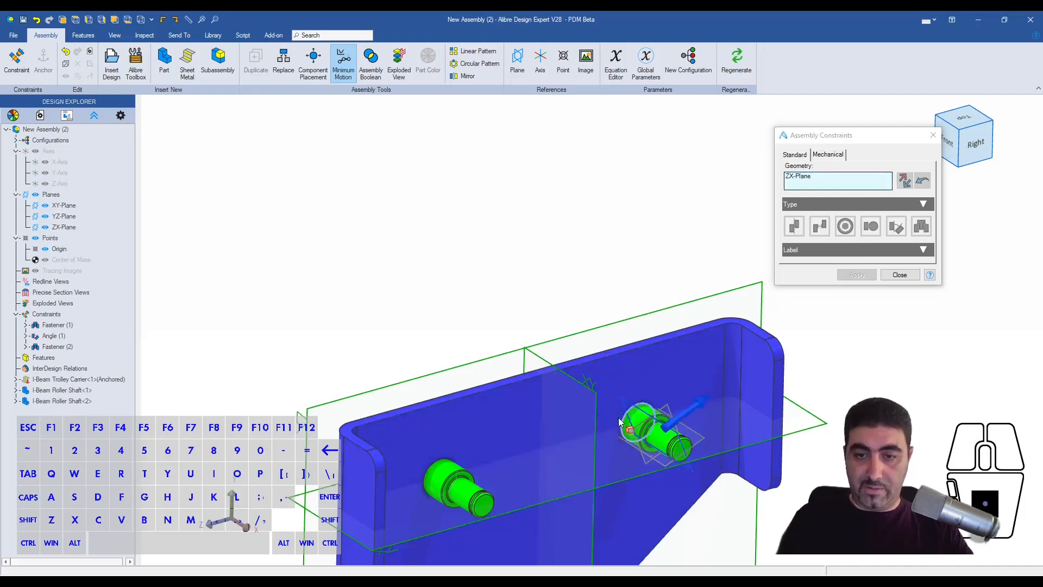
left_click(541, 358)
left_click(896, 226)
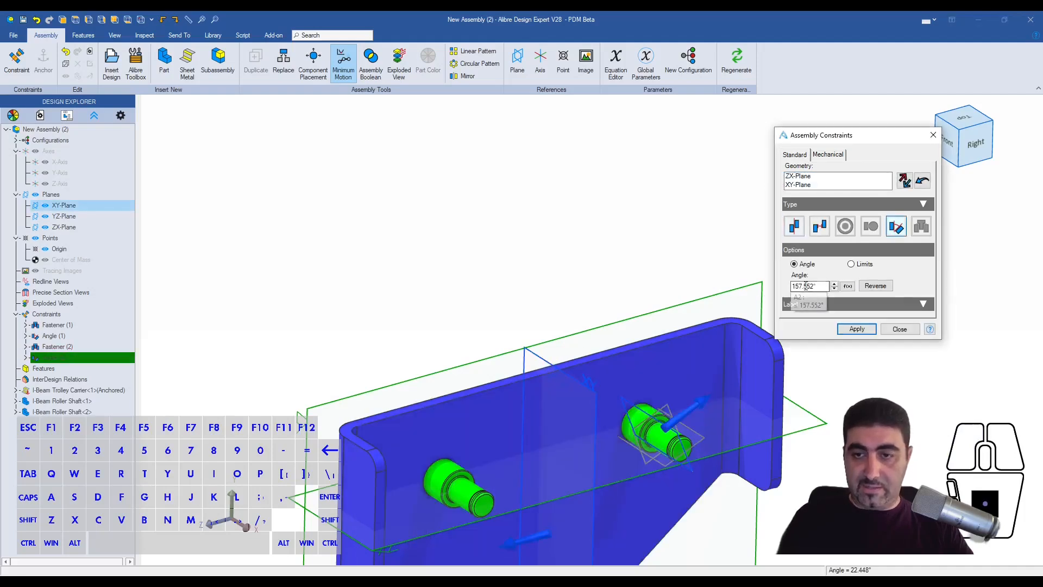
left_click(816, 287)
type("0")
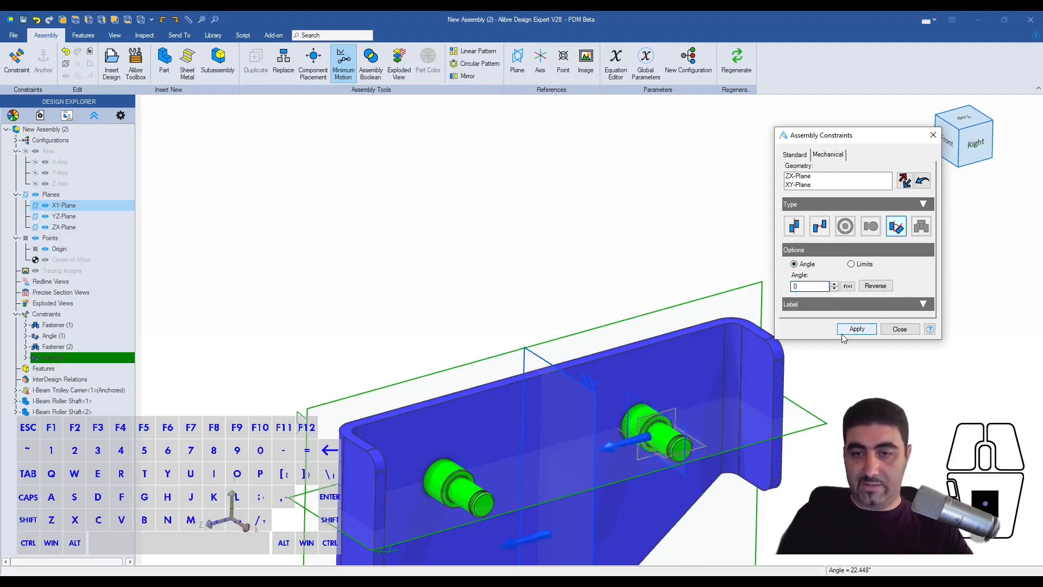
left_click(857, 329)
left_click(899, 272)
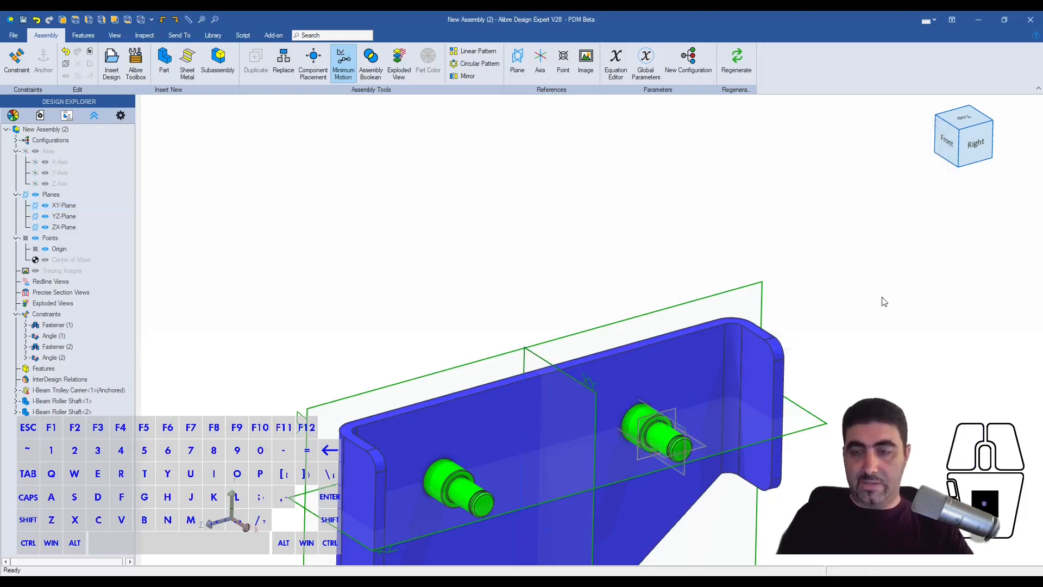
- Hide the second roller shaft's reference planes and clear the selection
right_click(664, 439)
left_click(788, 332)
key("Escape")
left_click(833, 289)
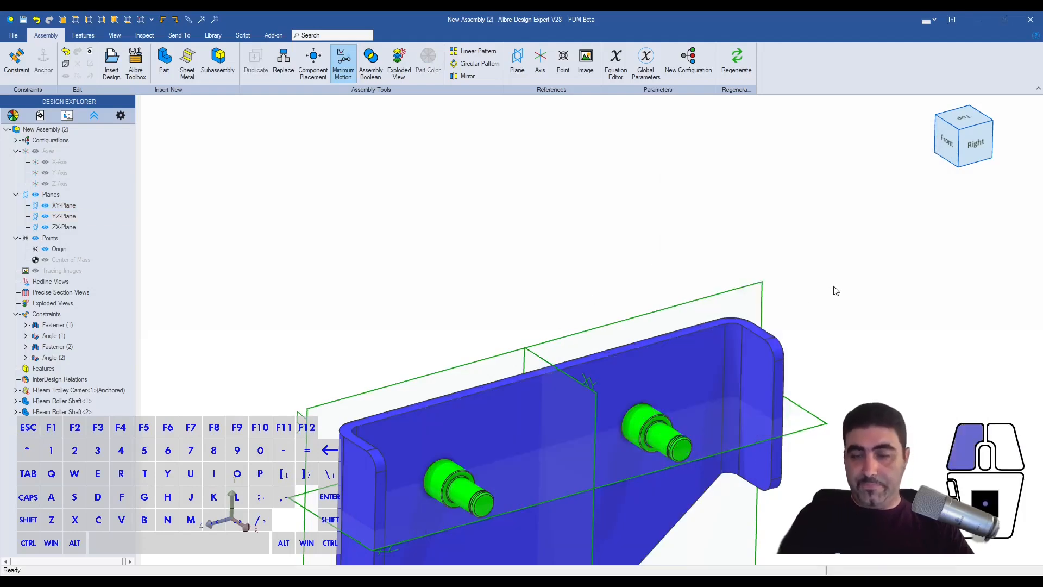
- Inspect both roller shafts in the carrier from the front and the back
scroll(765, 219, "down", 2)
scroll(739, 506, "up", 2)
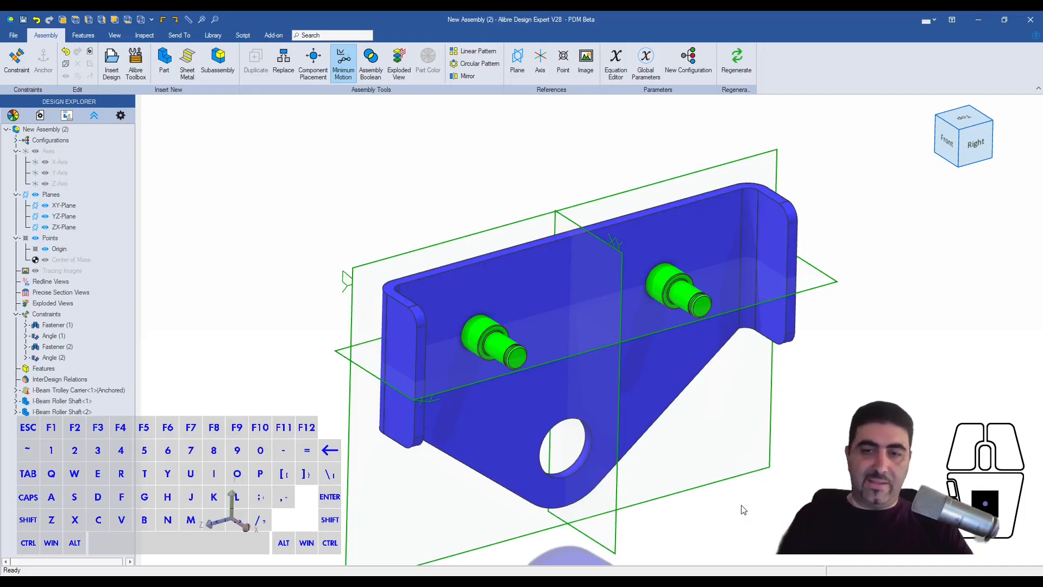
middle_click_drag(740, 508, 603, 374)
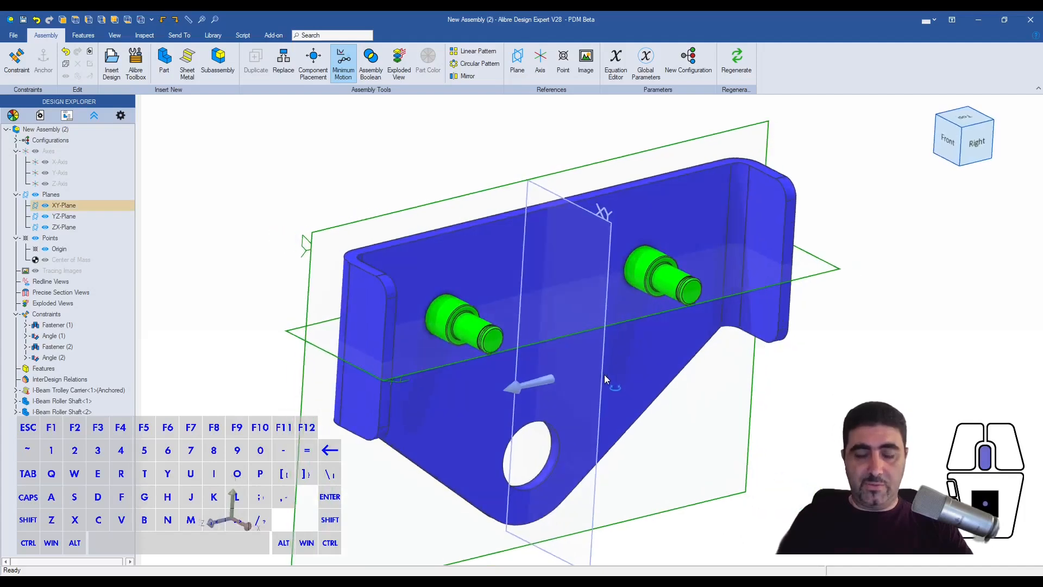
scroll(694, 534, "up", 2)
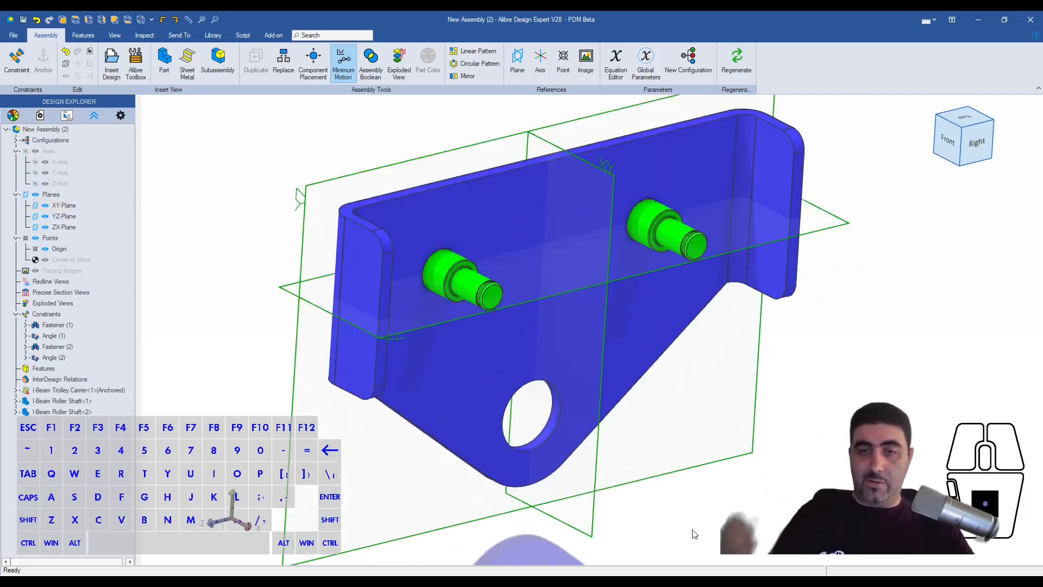
left_click(565, 286)
middle_click_drag(568, 287, 611, 305)
scroll(560, 317, "up", 7)
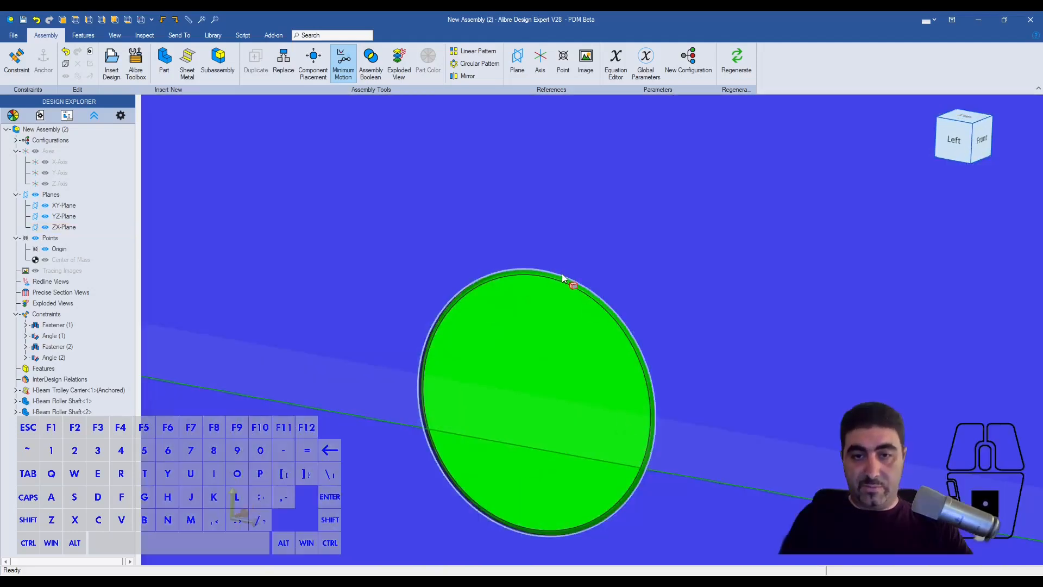
scroll(562, 277, "down", 7)
middle_click_drag(562, 277, 550, 314)
scroll(384, 328, "down", 4)
scroll(782, 340, "up", 2)
scroll(774, 356, "down", 3)
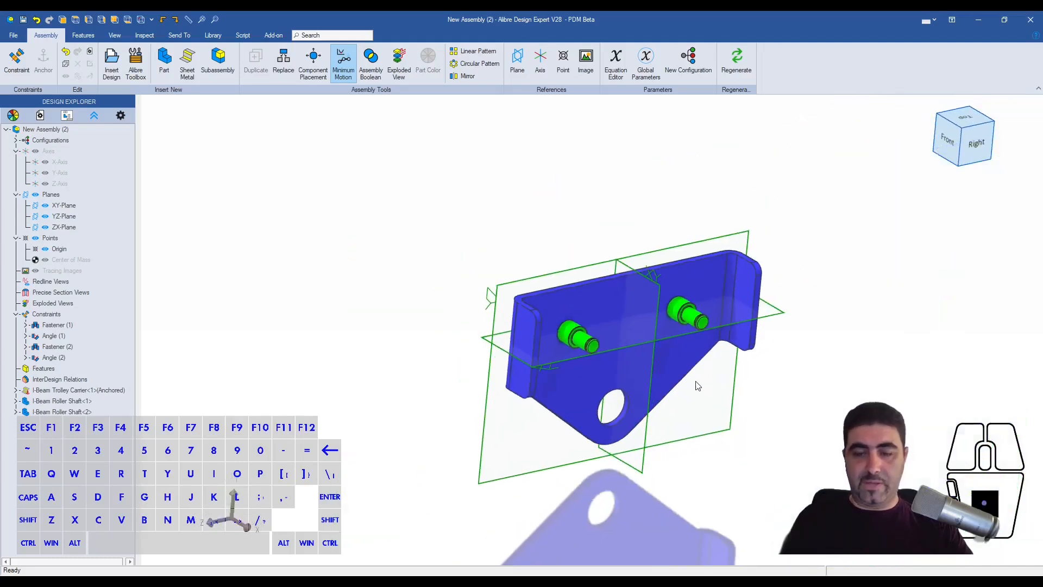
scroll(758, 398, "up", 4)
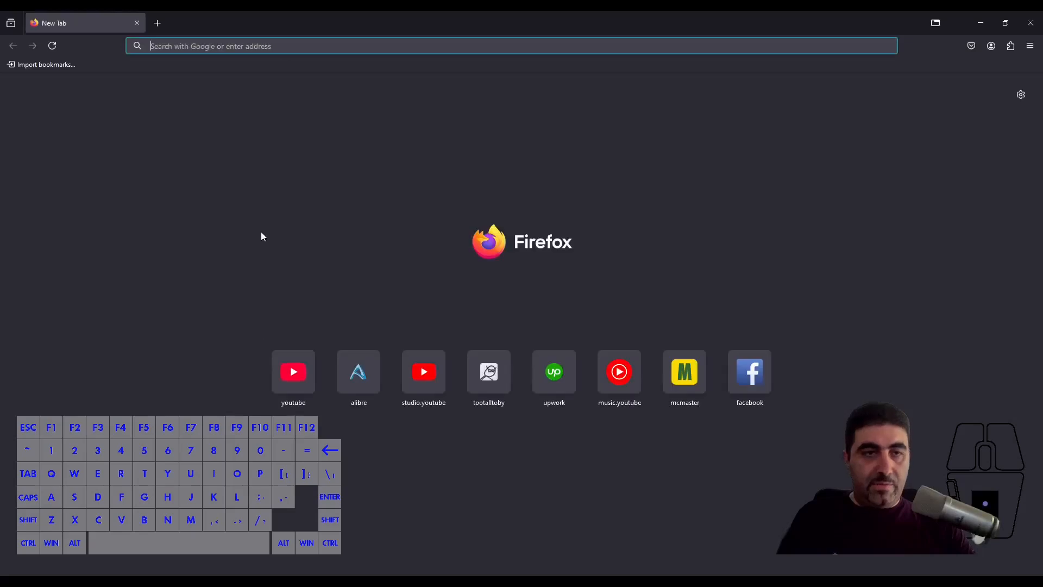
- Switch to Firefox, open the SKF website and go to its double row angular contact ball bearings page
type("skf.com/")
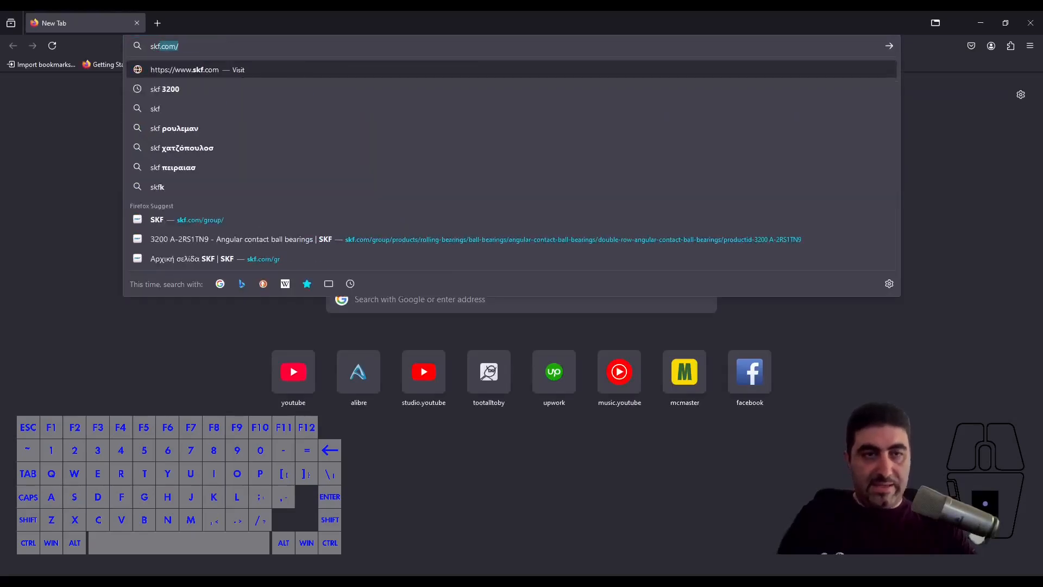
key("Return")
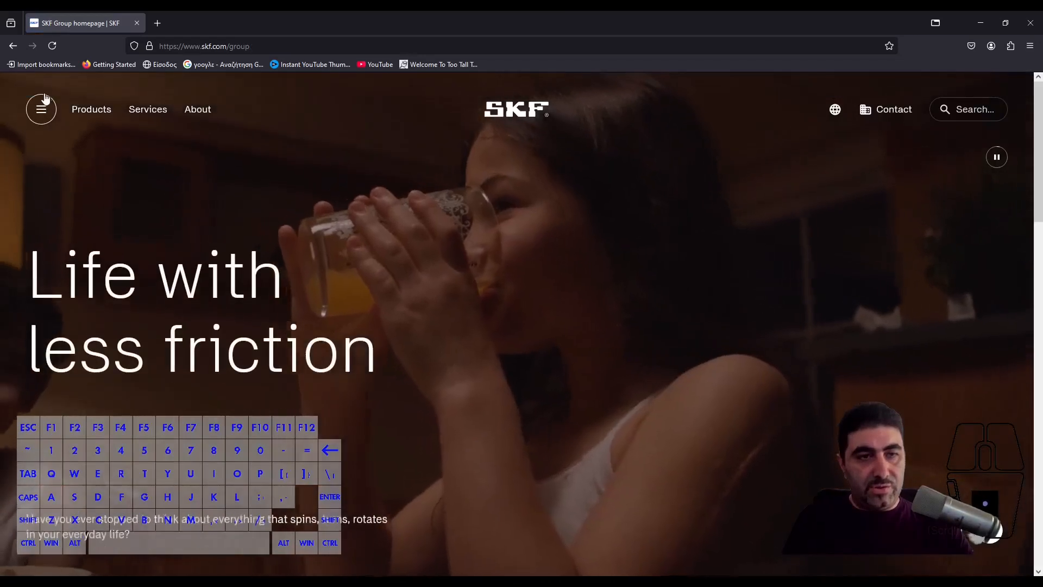
left_click(45, 97)
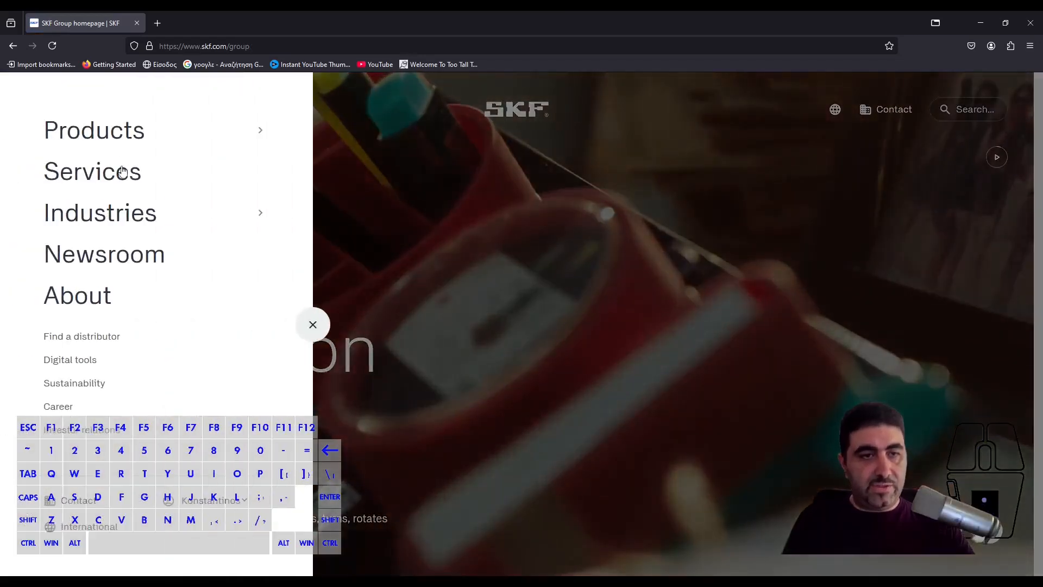
left_click(119, 139)
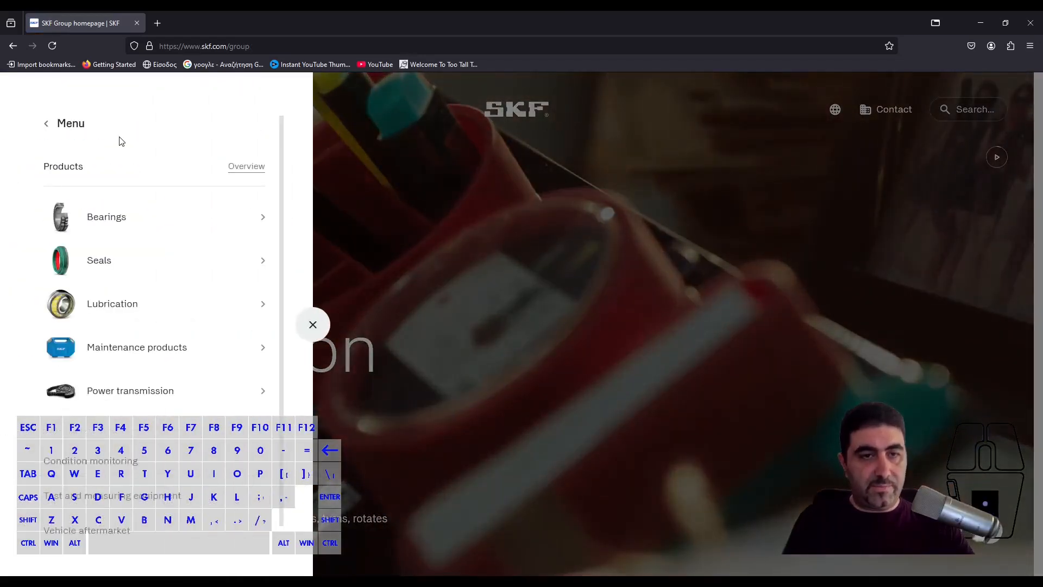
left_click(107, 218)
left_click(105, 216)
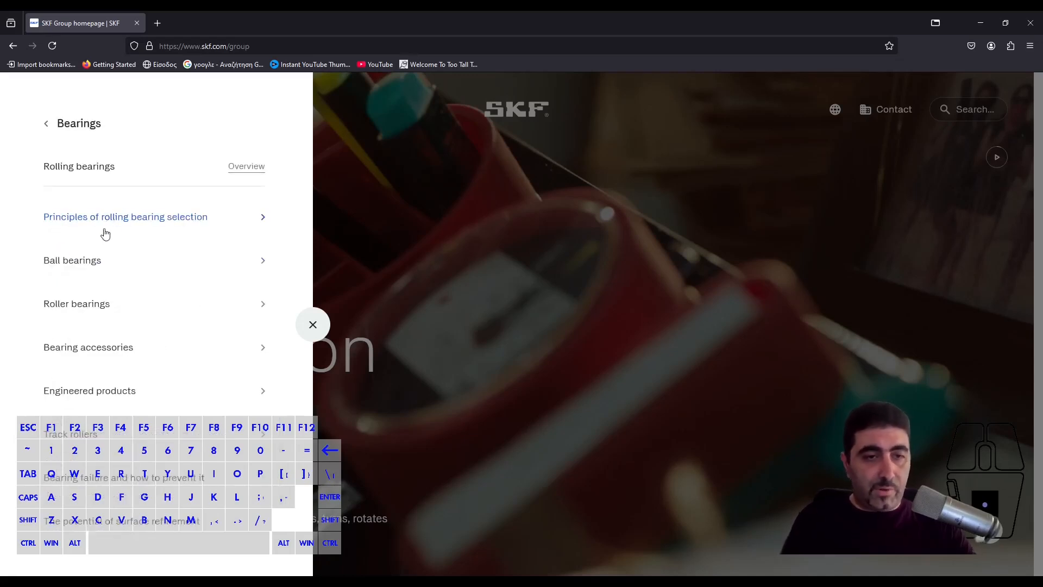
left_click(98, 272)
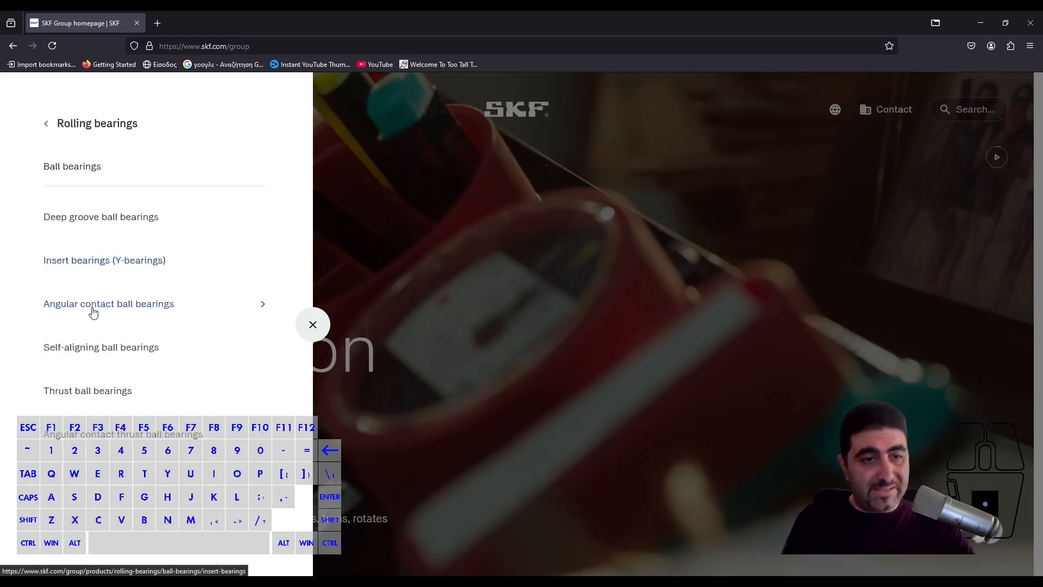
left_click(94, 304)
left_click(91, 266)
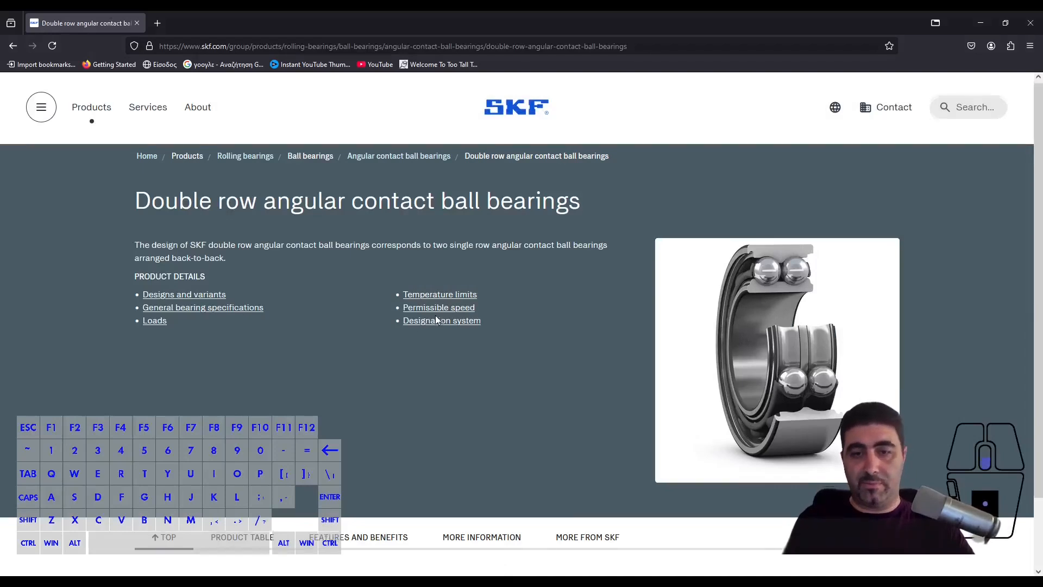
- Open the 3200 ATN9 bearing from the product table and show its CAD section
scroll(435, 316, "down", 5)
scroll(139, 298, "down", 7)
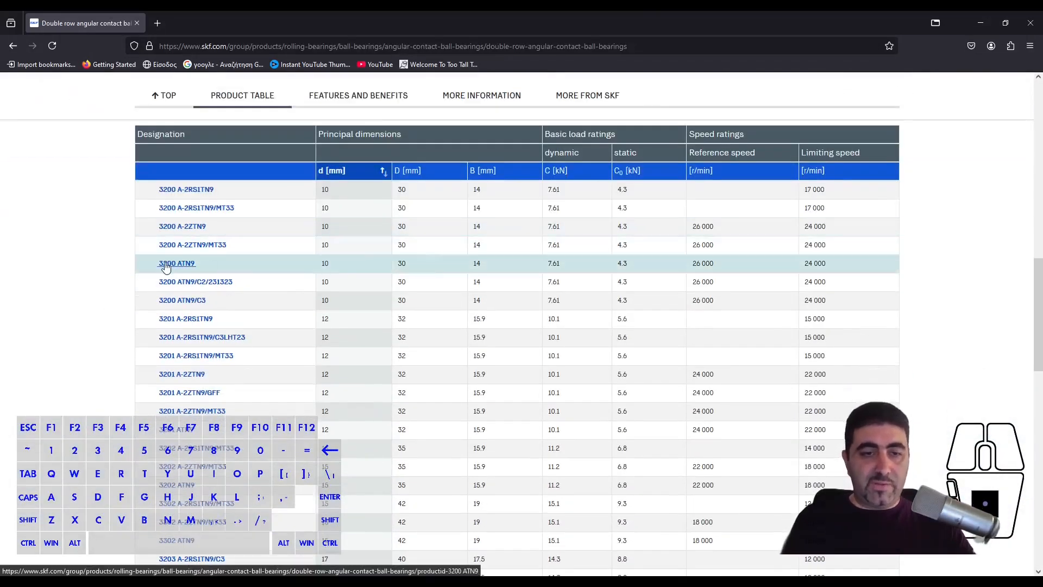
left_click(166, 265)
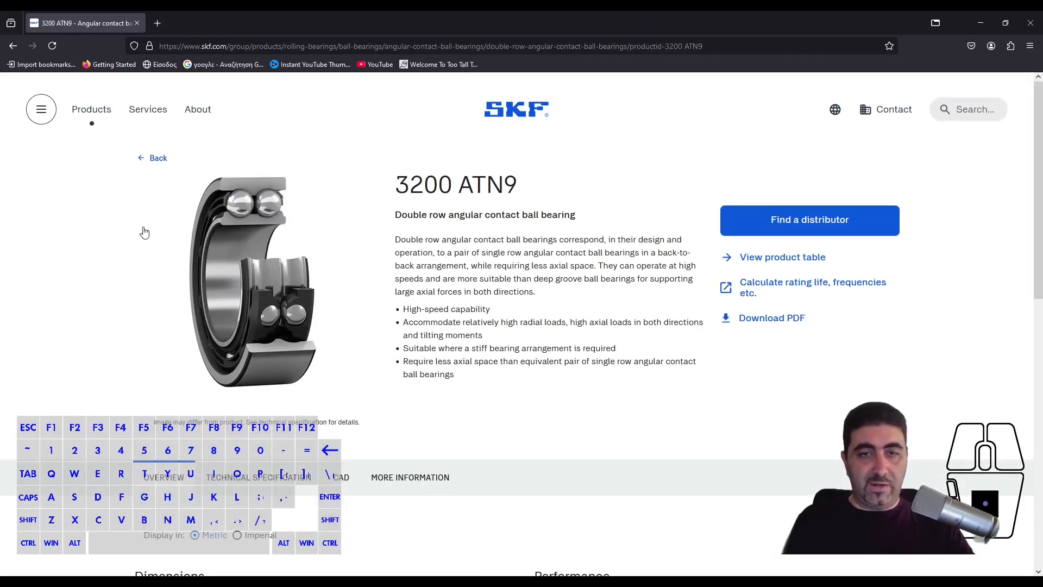
scroll(378, 291, "down", 15)
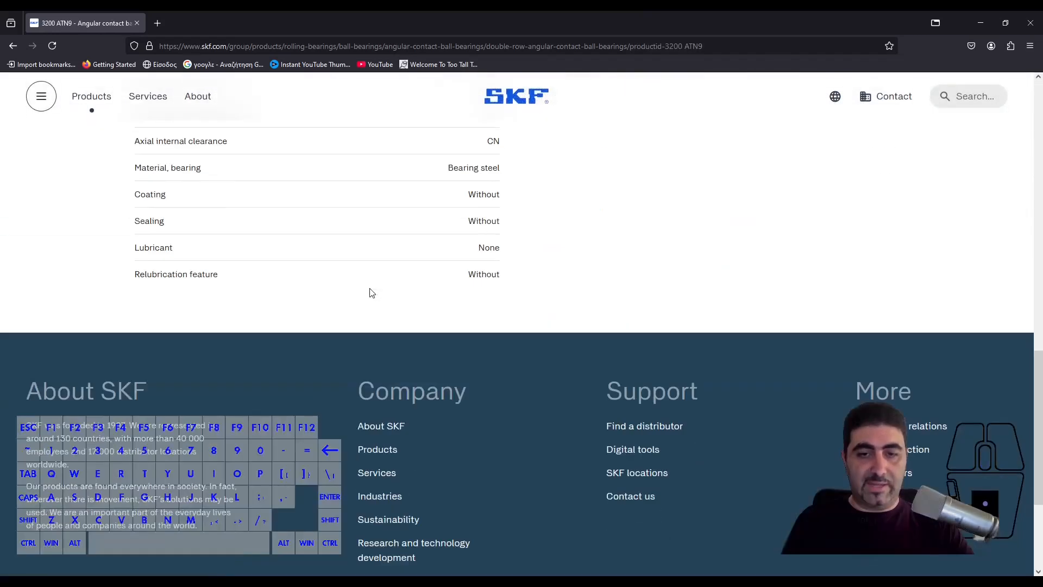
scroll(371, 294, "up", 15)
left_click(344, 366)
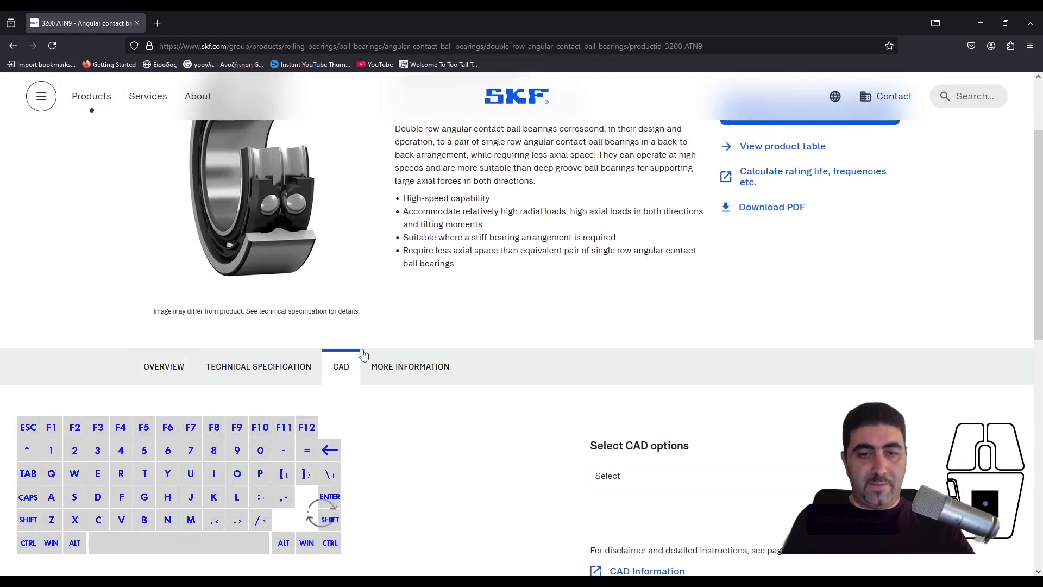
- Rotate the 3D preview of the 3200 ATN9 bearing to examine its inner ring and balls
scroll(584, 317, "down", 5)
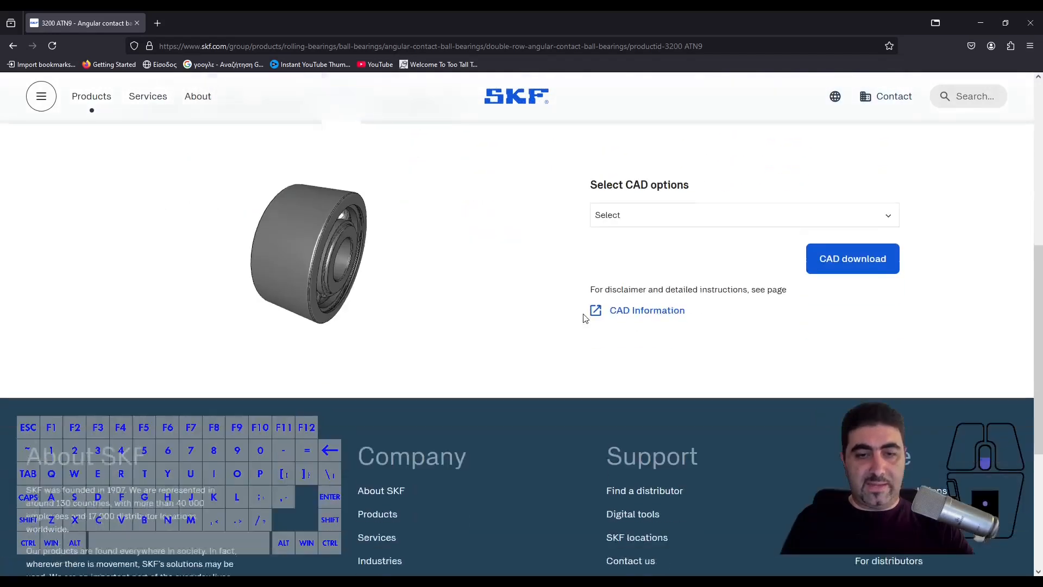
scroll(450, 280, "up", 2)
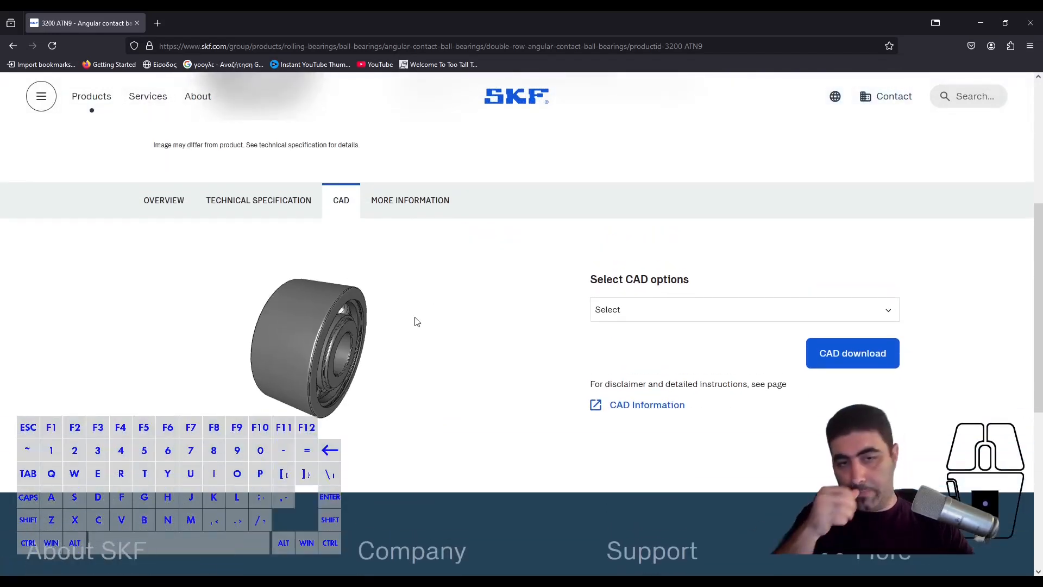
left_click_drag(373, 358, 332, 355)
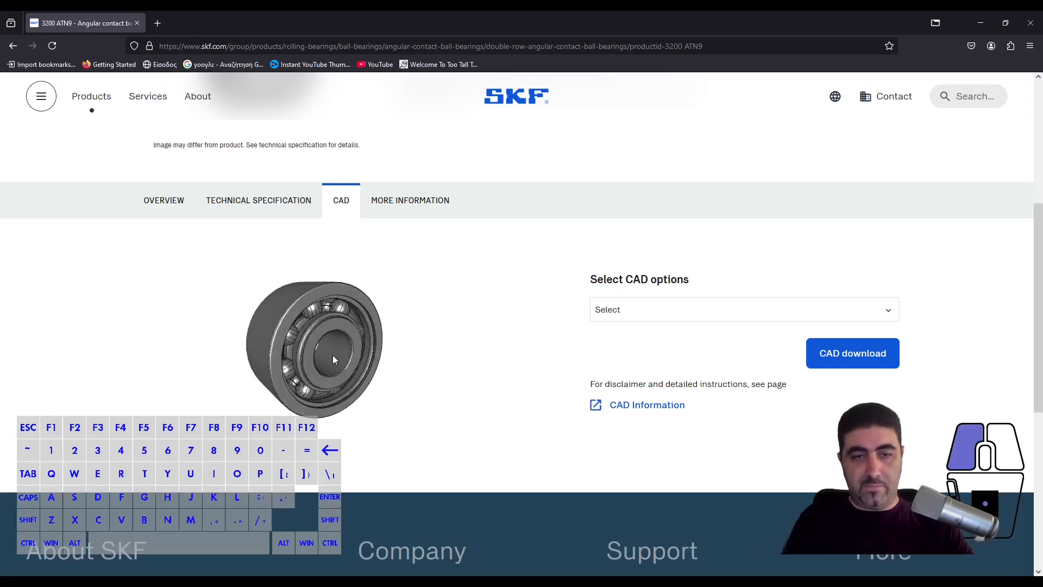
- Choose STEP AP214 as the CAD format for the 3200 ATN9 bearing
left_click(671, 318)
scroll(706, 401, "down", 5)
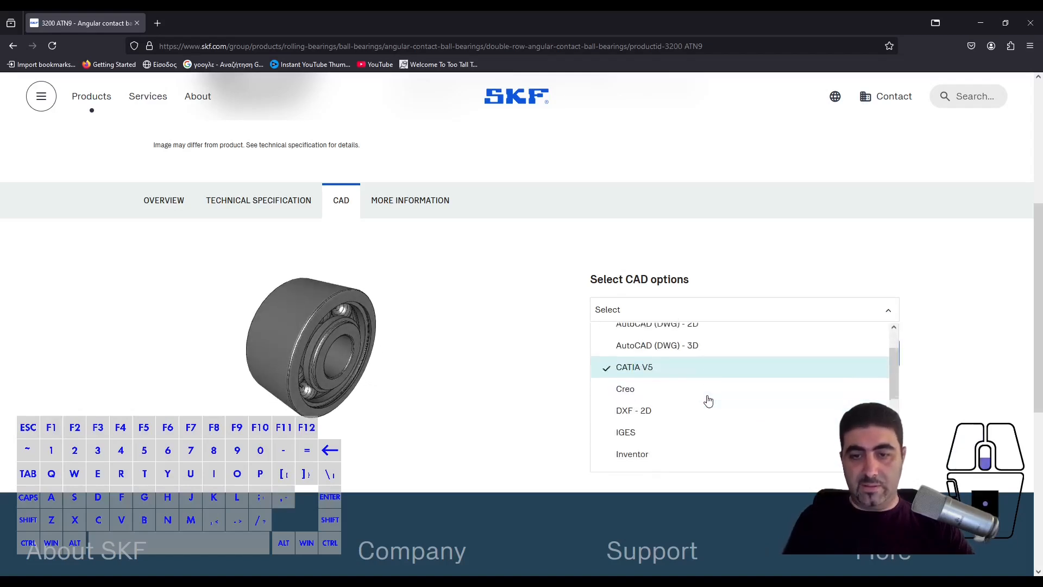
scroll(708, 400, "up", 4)
scroll(708, 399, "down", 3)
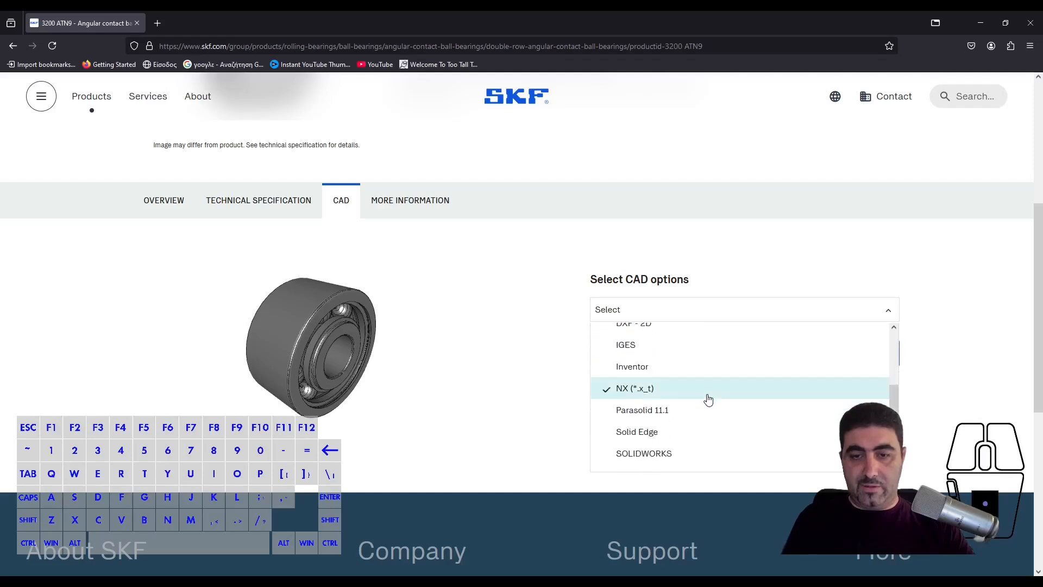
scroll(708, 400, "down", 3)
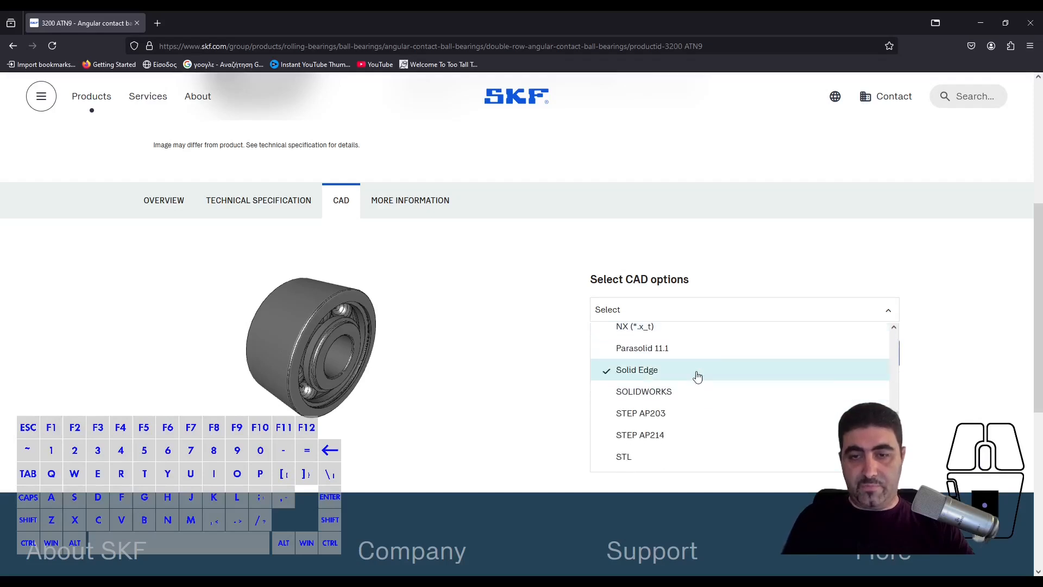
scroll(686, 435, "up", 4)
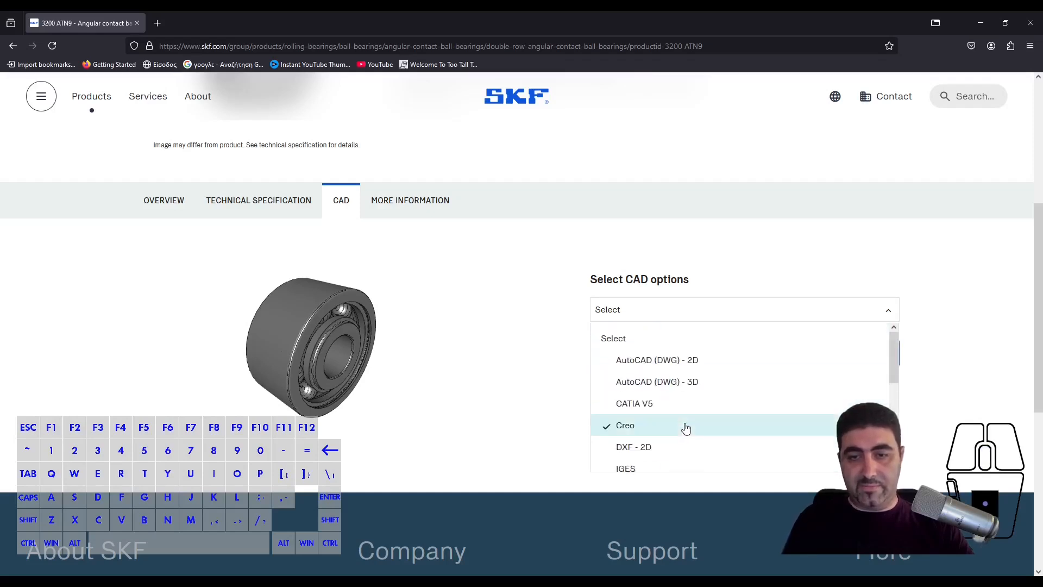
scroll(686, 432, "down", 4)
left_click(686, 434)
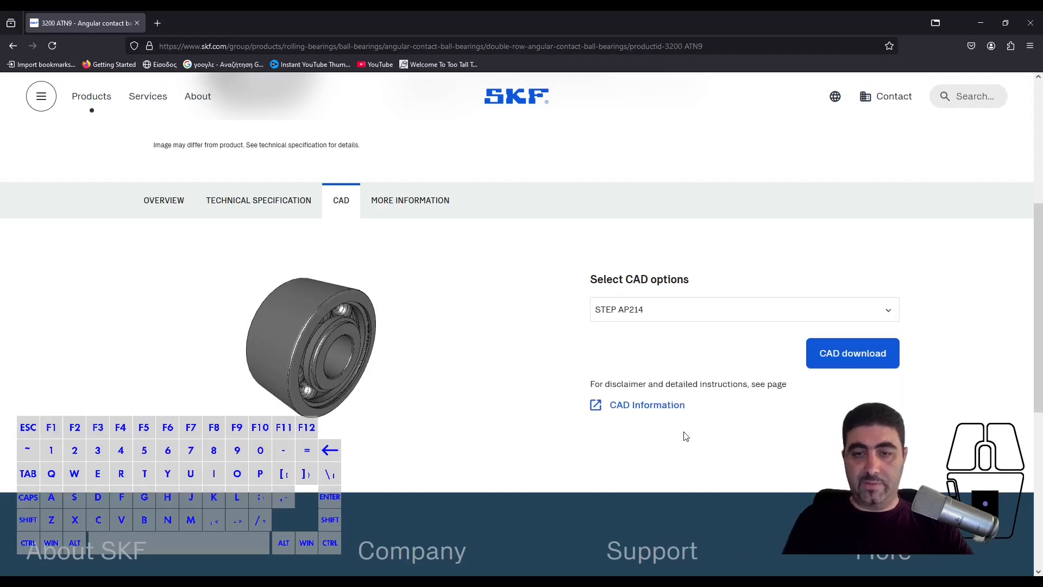
- Review the other CAD formats offered for the bearing, keeping STEP AP214 as the choice
left_click(683, 320)
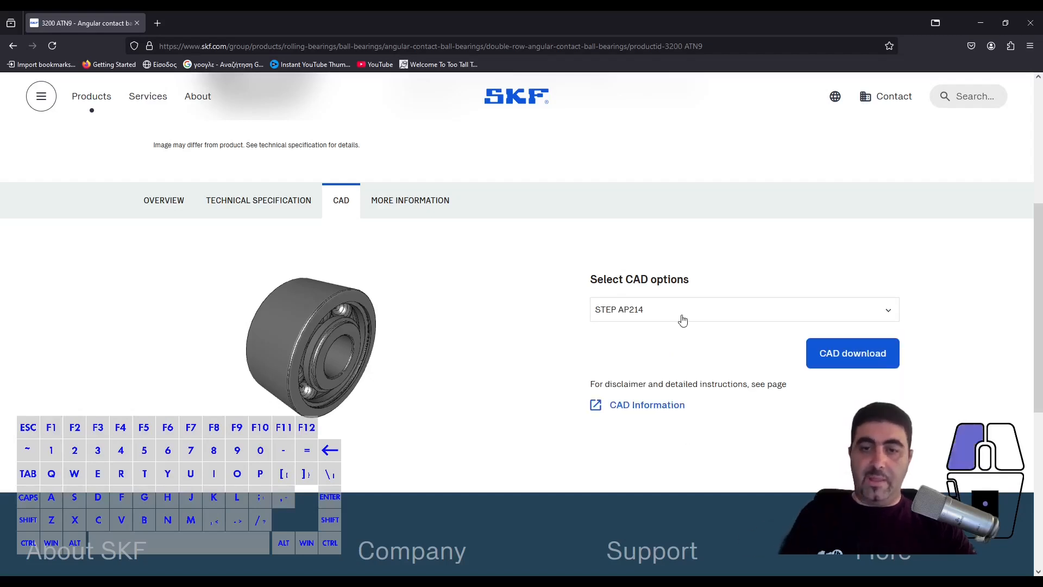
scroll(793, 376, "down", 4)
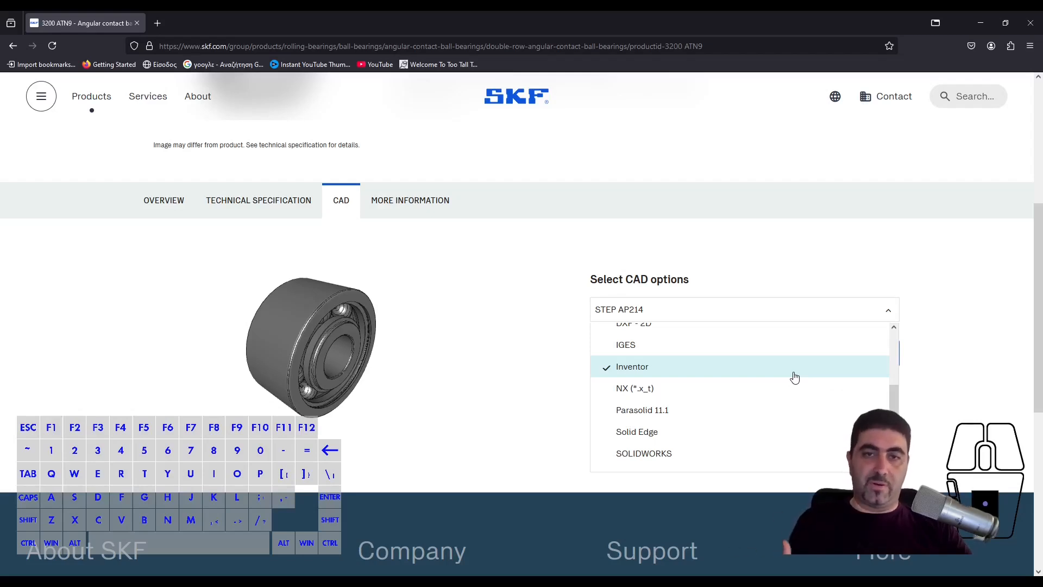
scroll(773, 391, "down", 2)
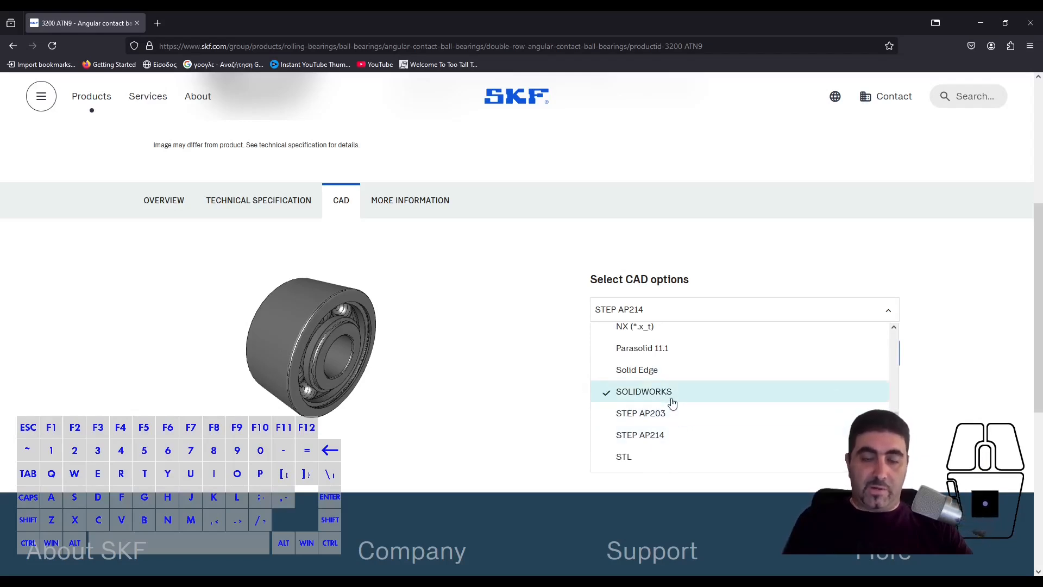
scroll(669, 396, "up", 4)
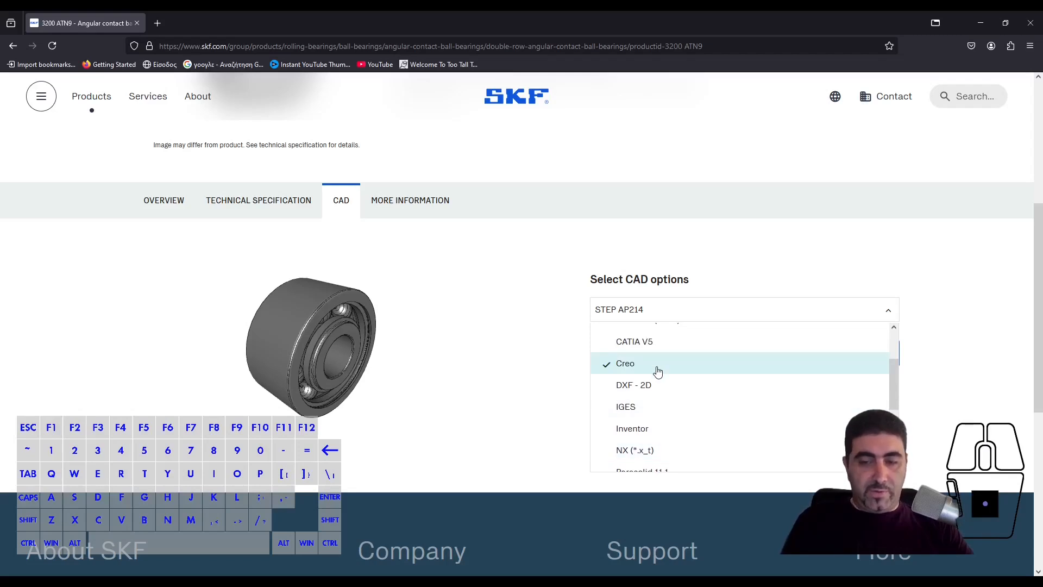
scroll(657, 371, "down", 2)
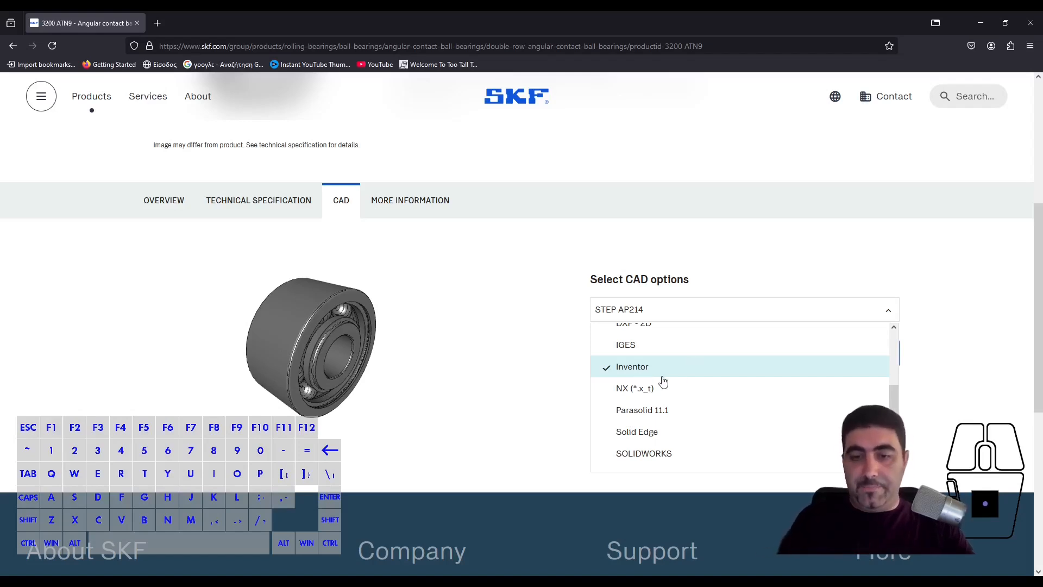
scroll(663, 382, "down", 3)
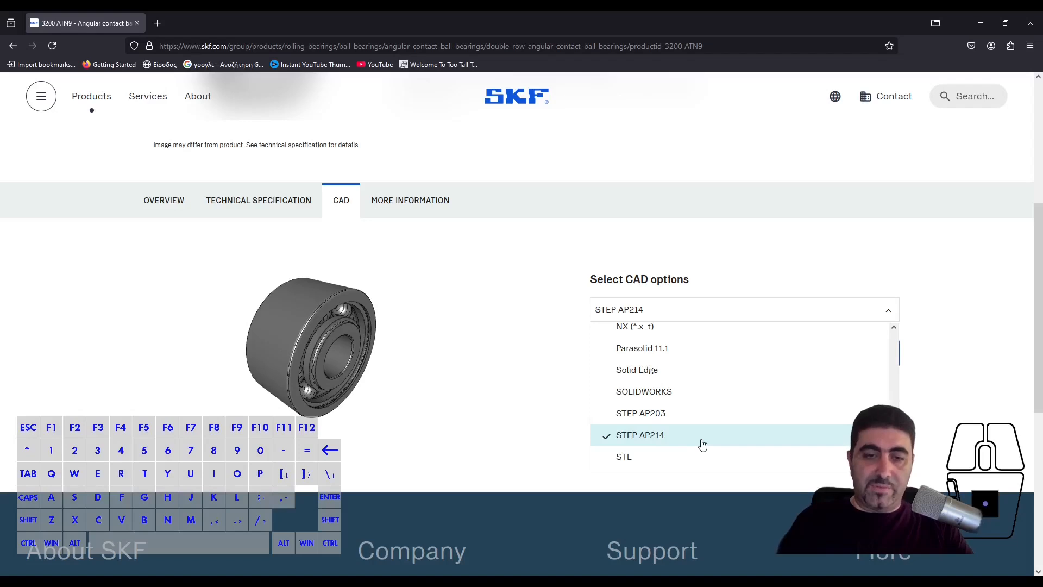
left_click(732, 437)
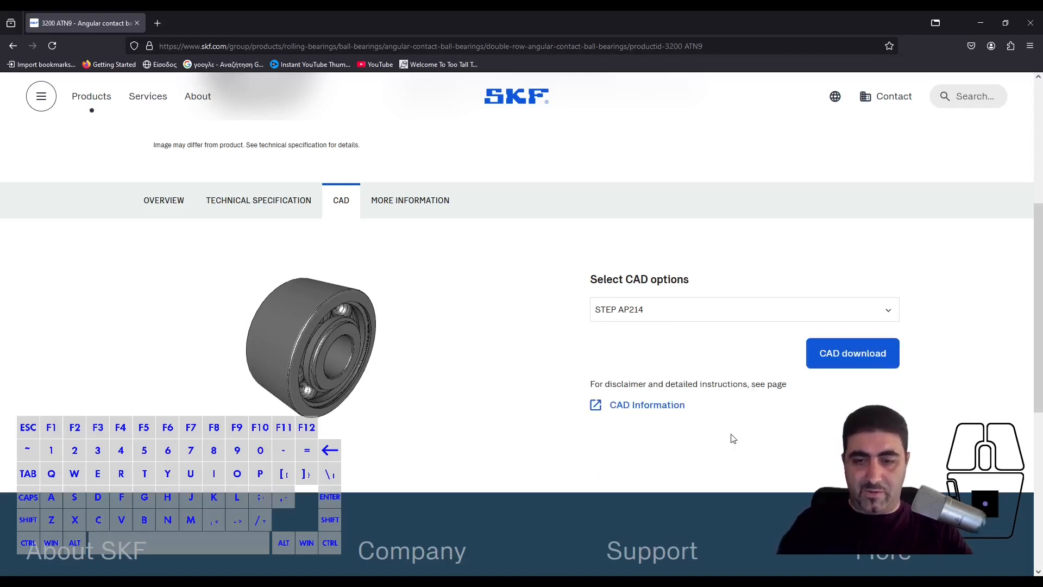
- Download the bearing's CAD archive and move skf_bearing_3200_atn9_2.stp out of it into the Downloads folder
left_click(833, 358)
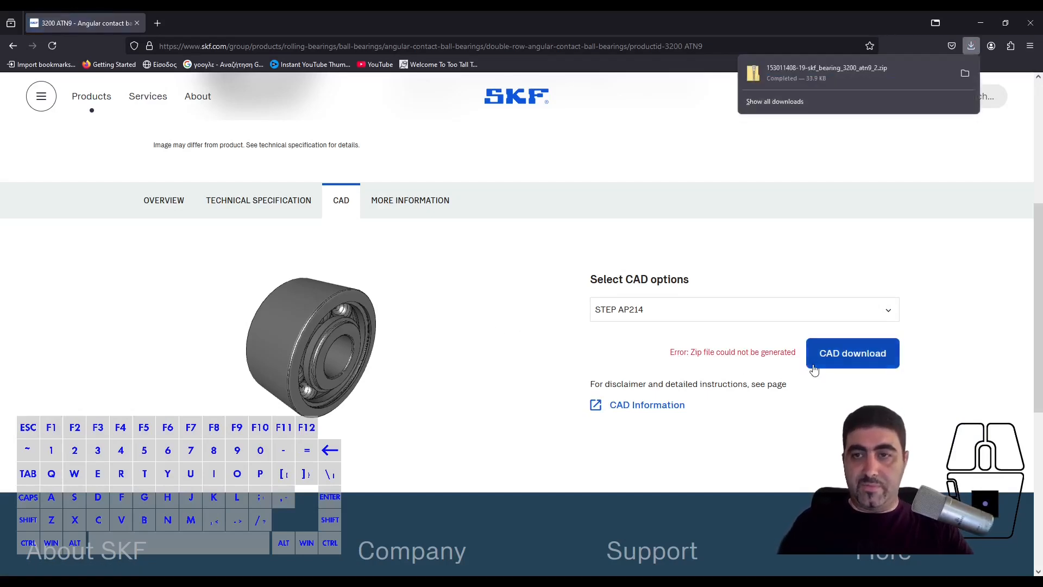
left_click(821, 70)
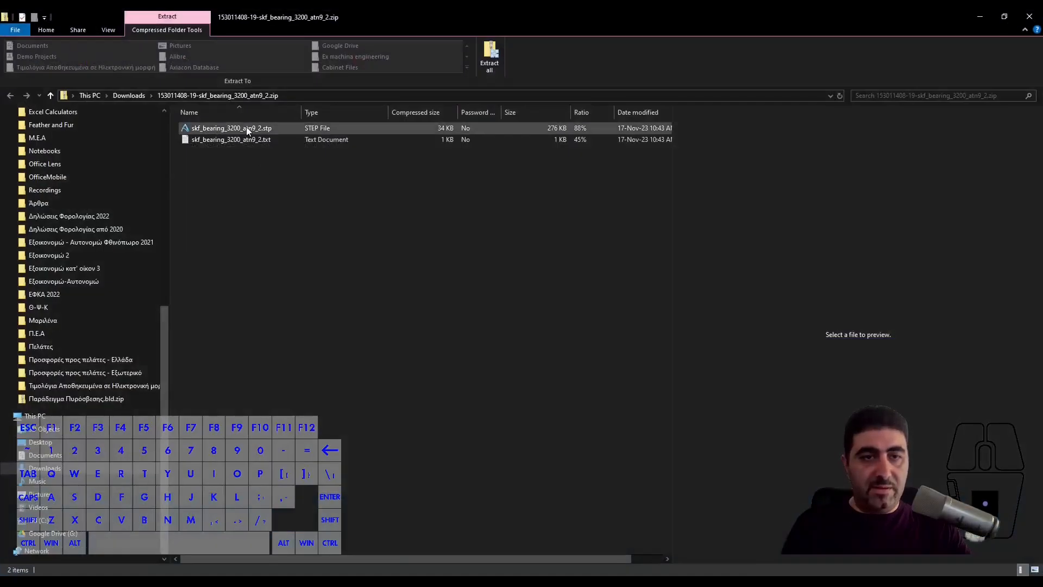
left_click(246, 127)
left_click(50, 96)
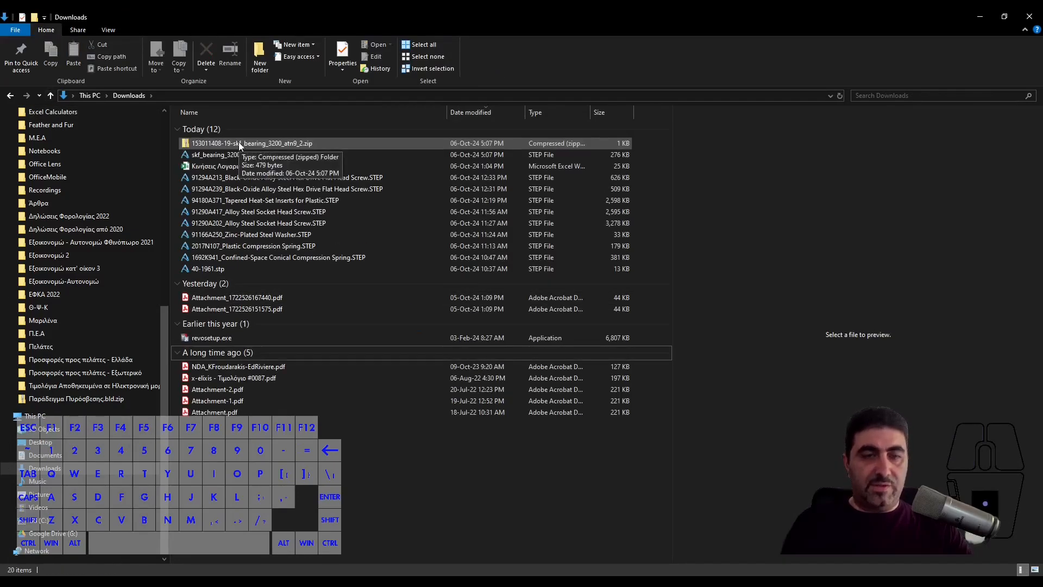
left_click(239, 155)
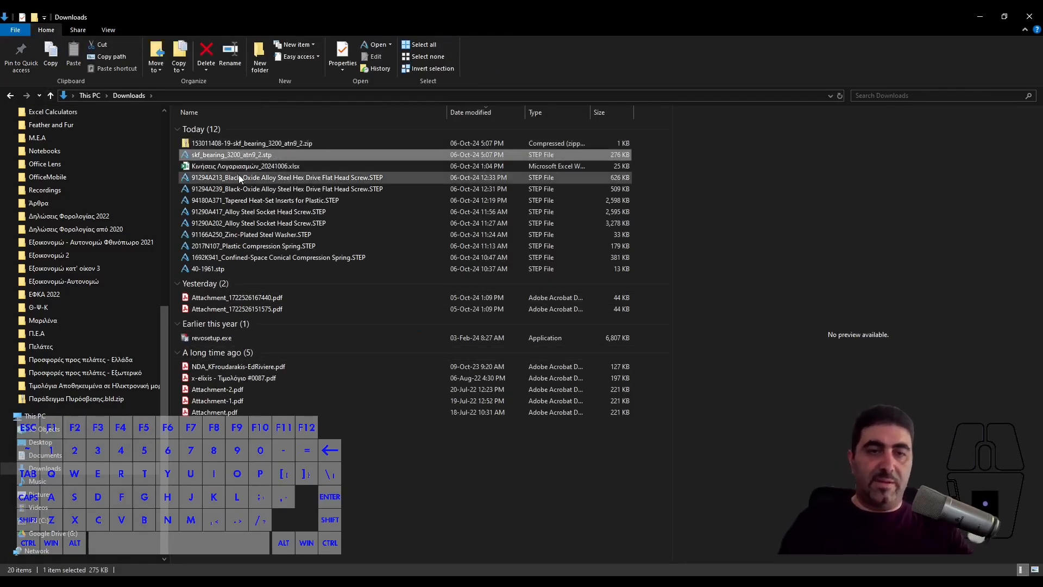
left_click(1029, 16)
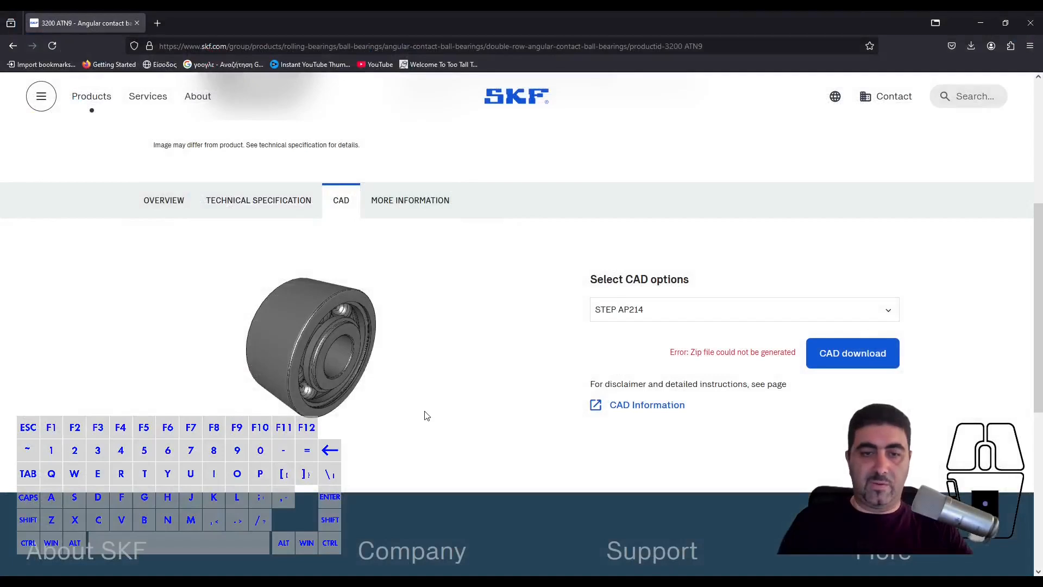
- Switch to Alibre Design and open skf_bearing_3200_atn9_2.stp from Downloads for insertion into the trolley assembly
mouse_move(304, 581)
left_click(356, 544)
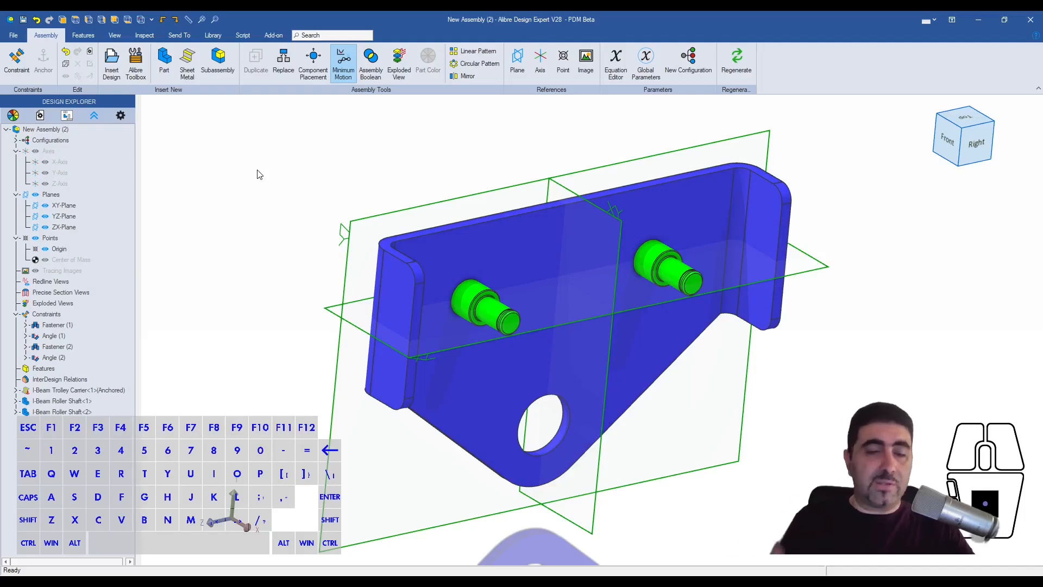
left_click(112, 62)
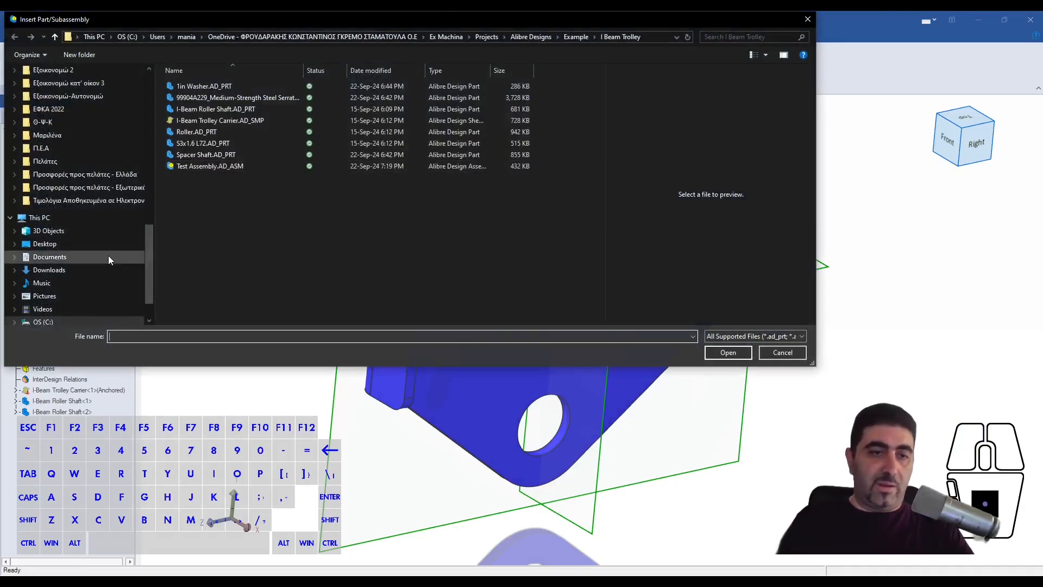
left_click(99, 268)
left_click(247, 101)
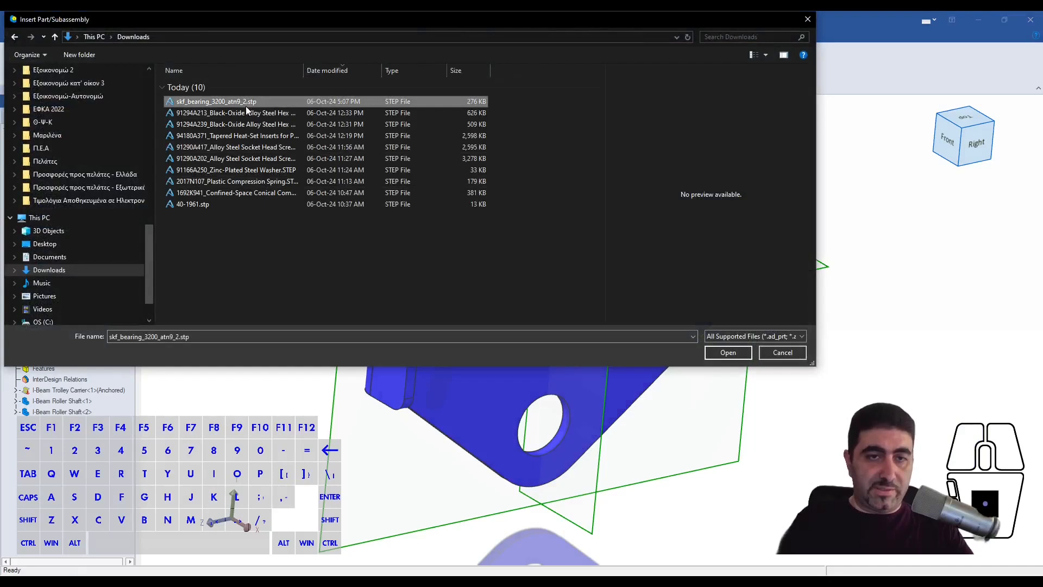
left_click(738, 353)
- Import the bearing using Stitch to Solid with healing, and place two copies beside the carrier
left_click_drag(647, 22, 822, 87)
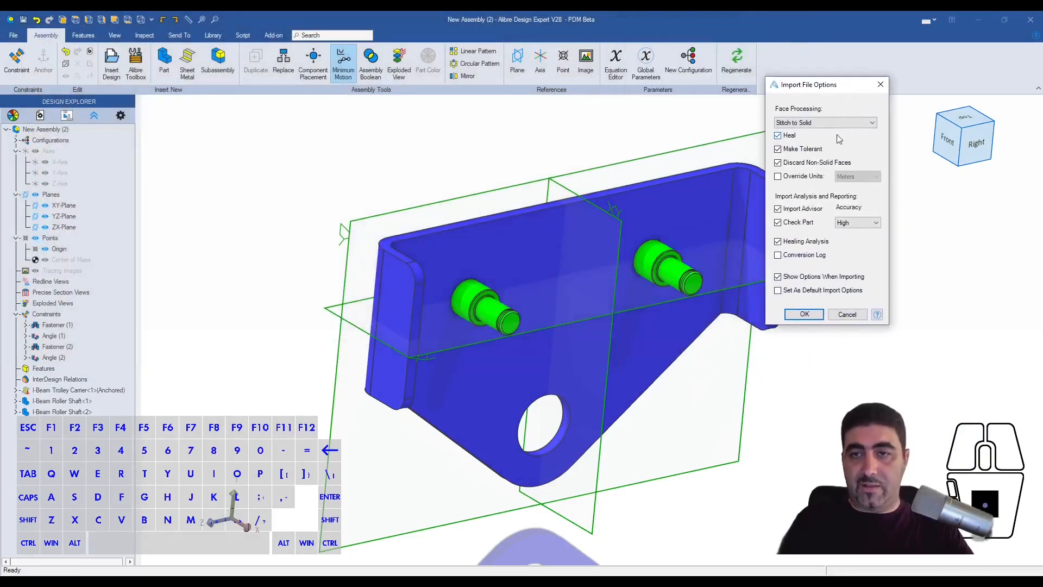
left_click(804, 314)
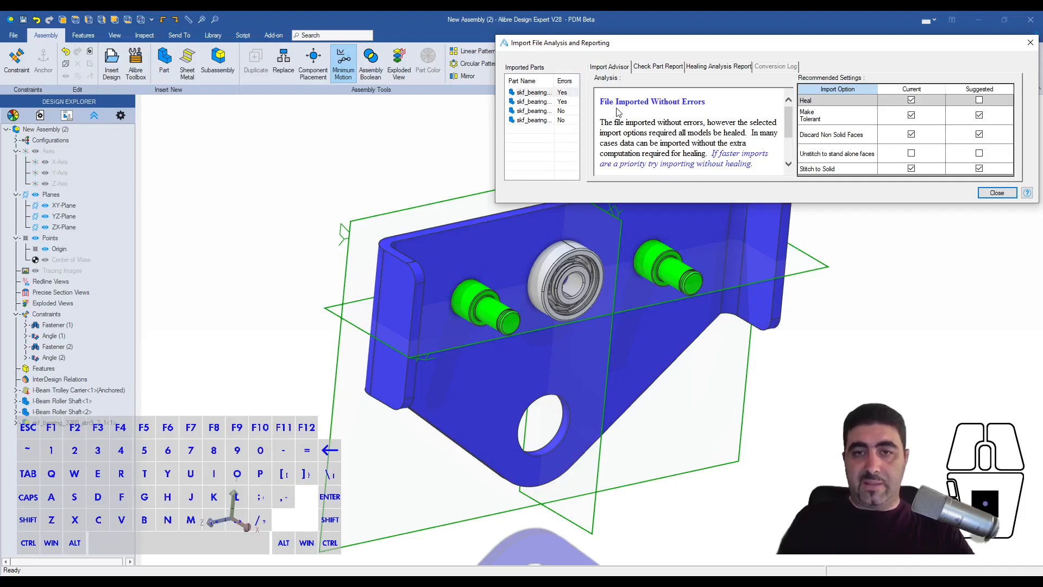
left_click(996, 194)
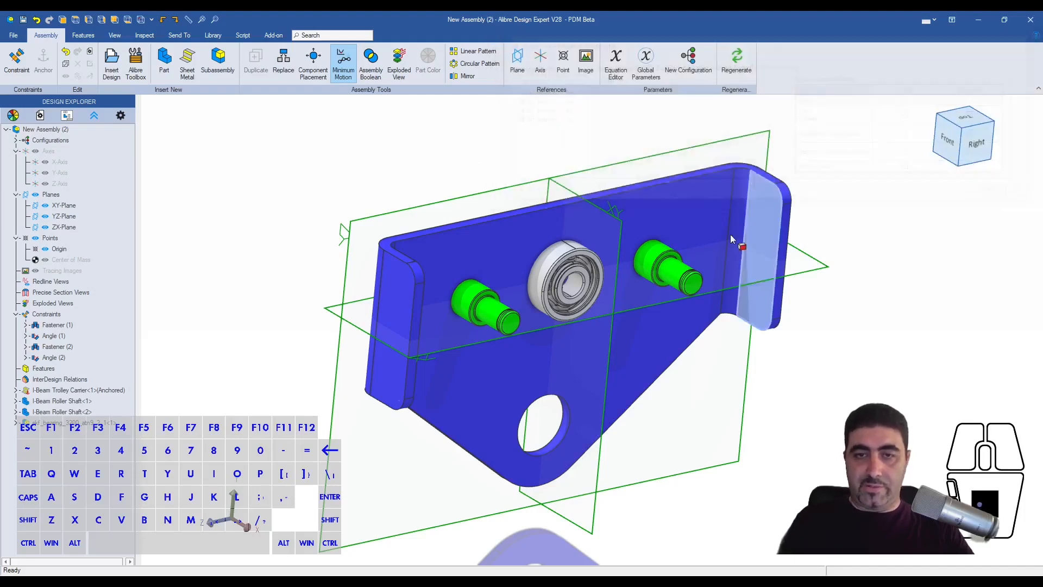
left_click_drag(863, 270, 817, 376, "ctrl")
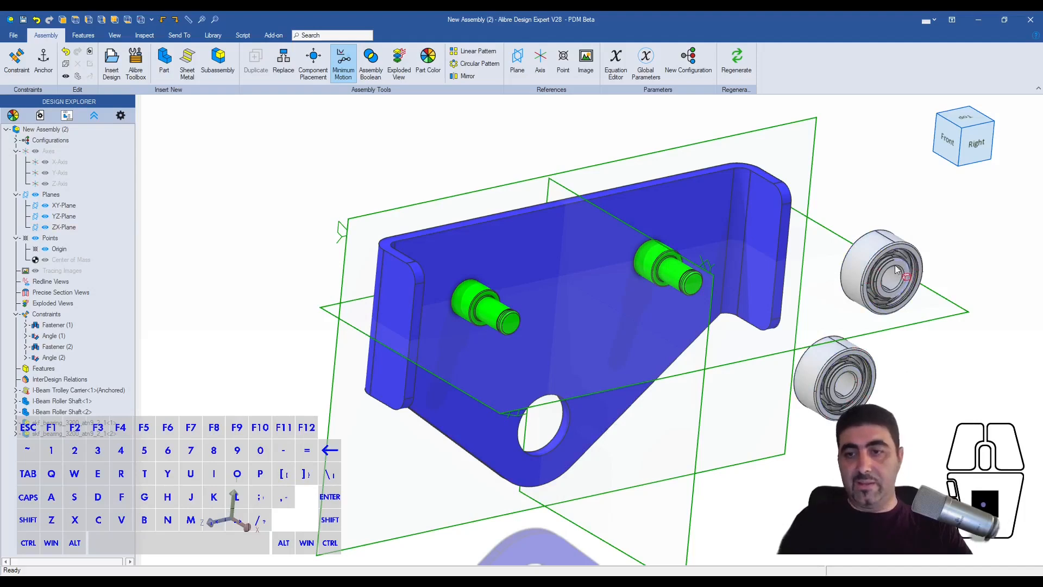
- Fasten the nearer loose bearing's inner ring edge to the right roller shaft's shoulder edge with offset 0
middle_click_drag(831, 362, 868, 363)
scroll(804, 381, "up", 3)
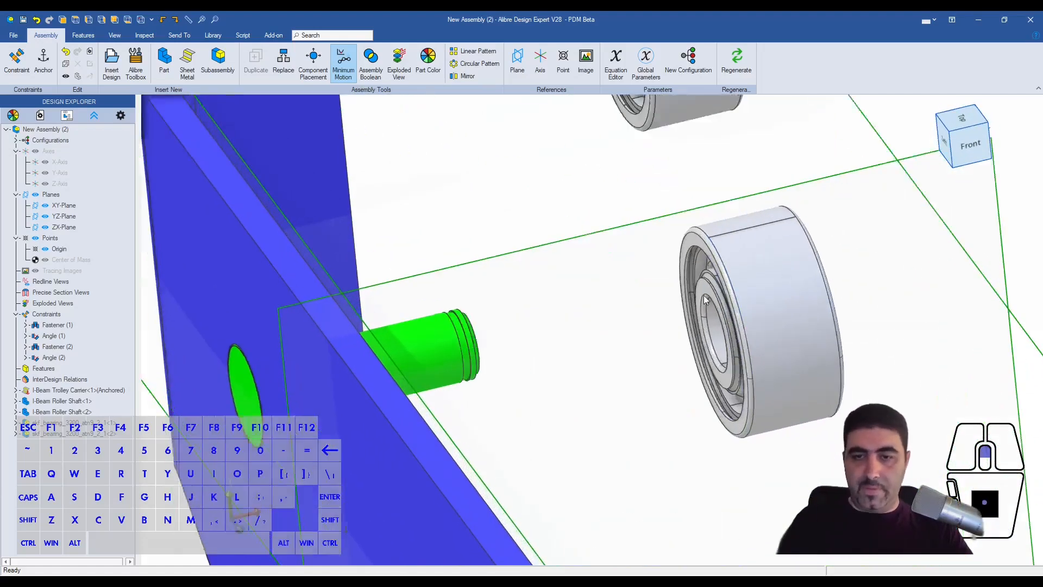
middle_click_drag(720, 301, 692, 312)
scroll(714, 325, "down", 3)
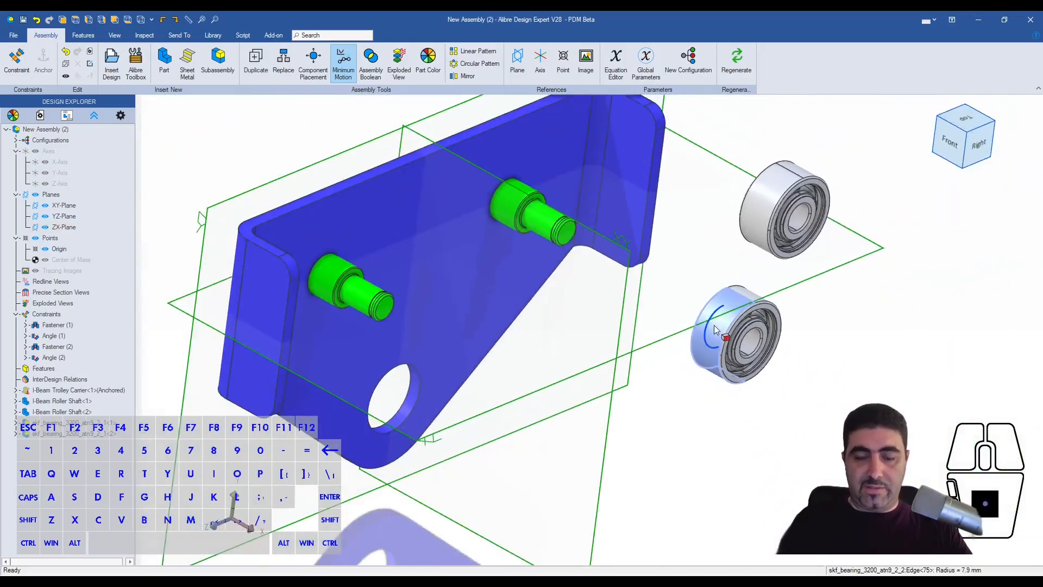
key("ctrl+shift+a")
scroll(509, 183, "up", 5)
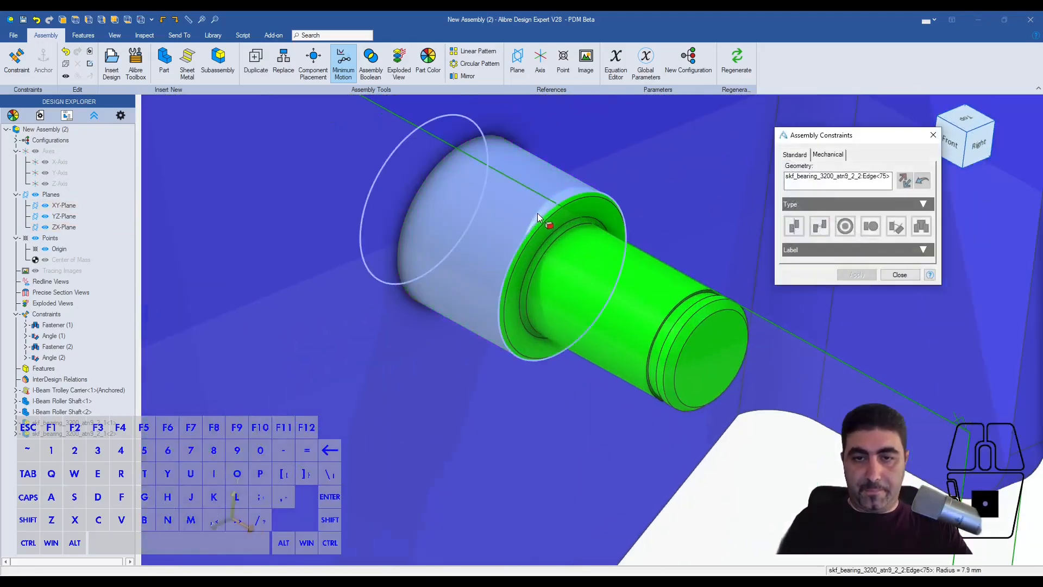
left_click(540, 228)
left_click(922, 227)
scroll(625, 272, "down", 6)
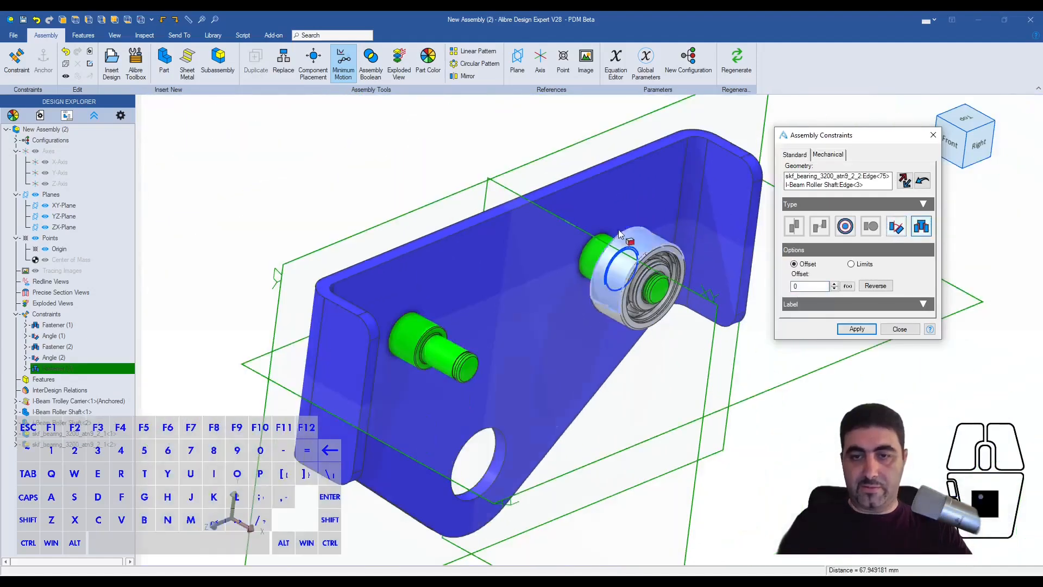
left_click(857, 328)
- Fasten the remaining bearing's inner ring edge to the left roller shaft's shoulder edge with offset 0
scroll(798, 300, "down", 4)
middle_click_drag(837, 310, 879, 320)
scroll(625, 310, "up", 8)
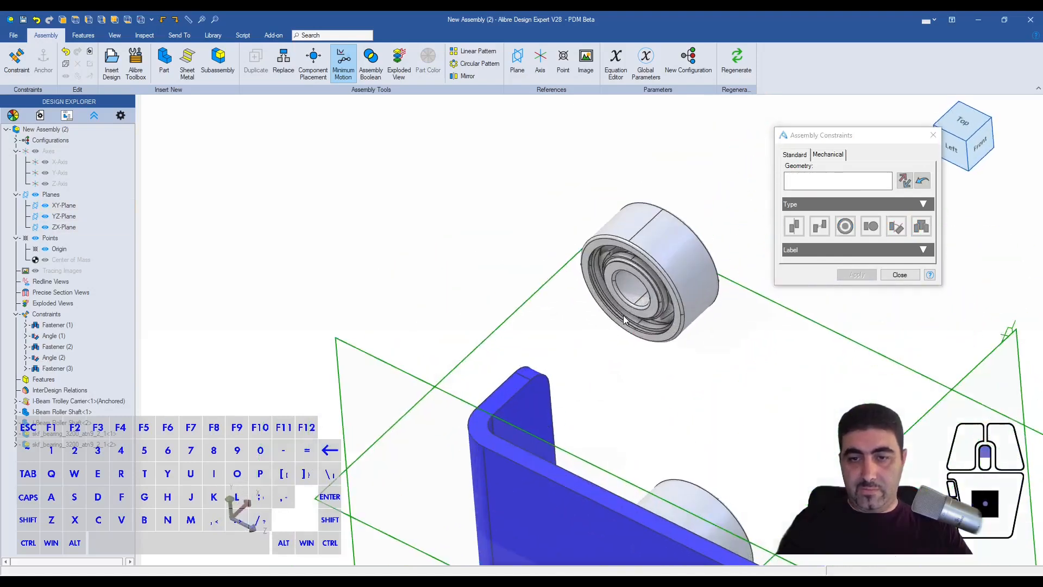
left_click(631, 300)
scroll(631, 298, "down", 7)
middle_click_drag(815, 294, 607, 360)
scroll(693, 508, "up", 4)
scroll(617, 394, "up", 5)
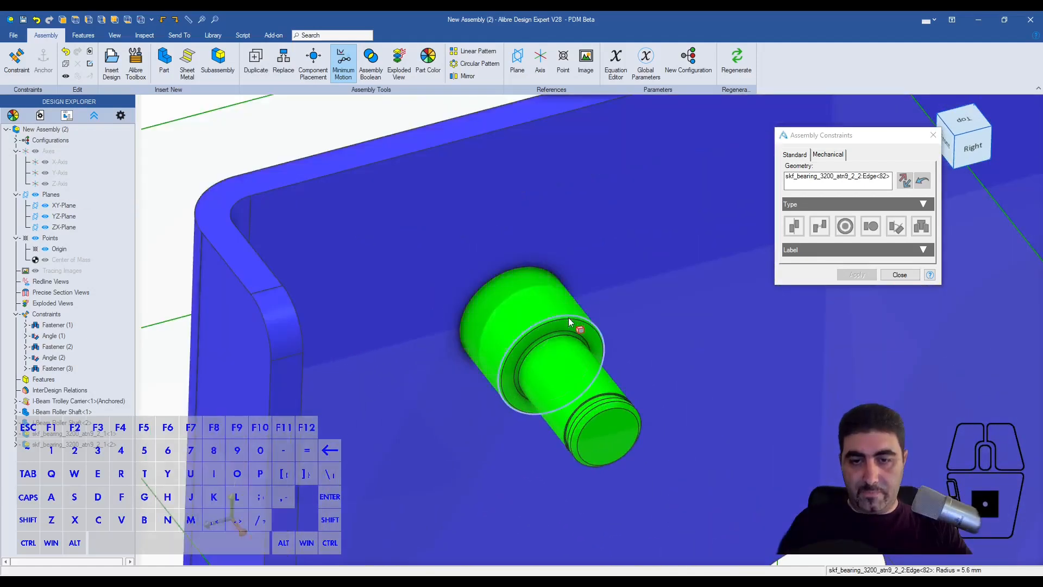
left_click(568, 320, "shift")
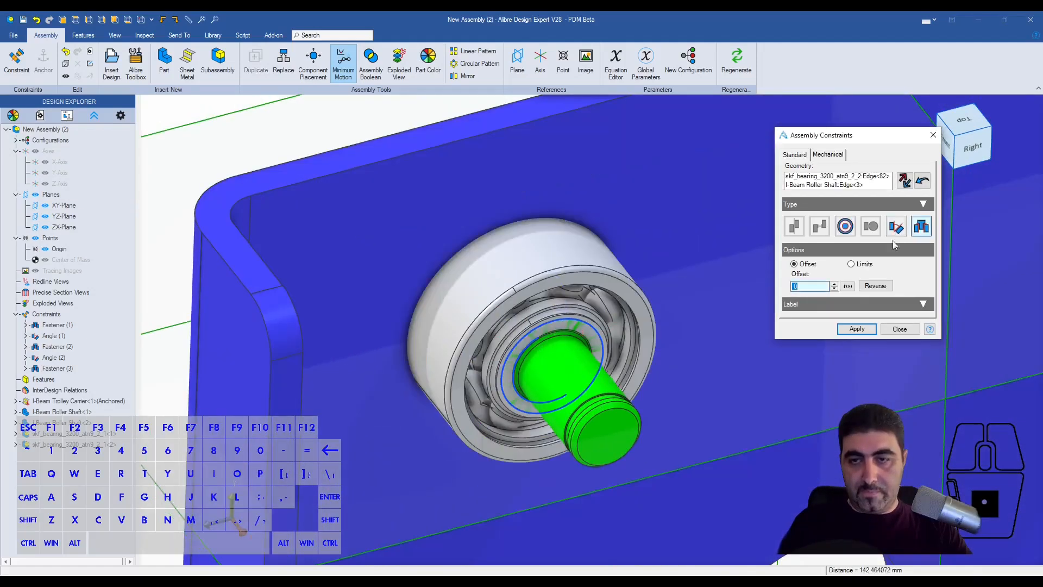
left_click(868, 331)
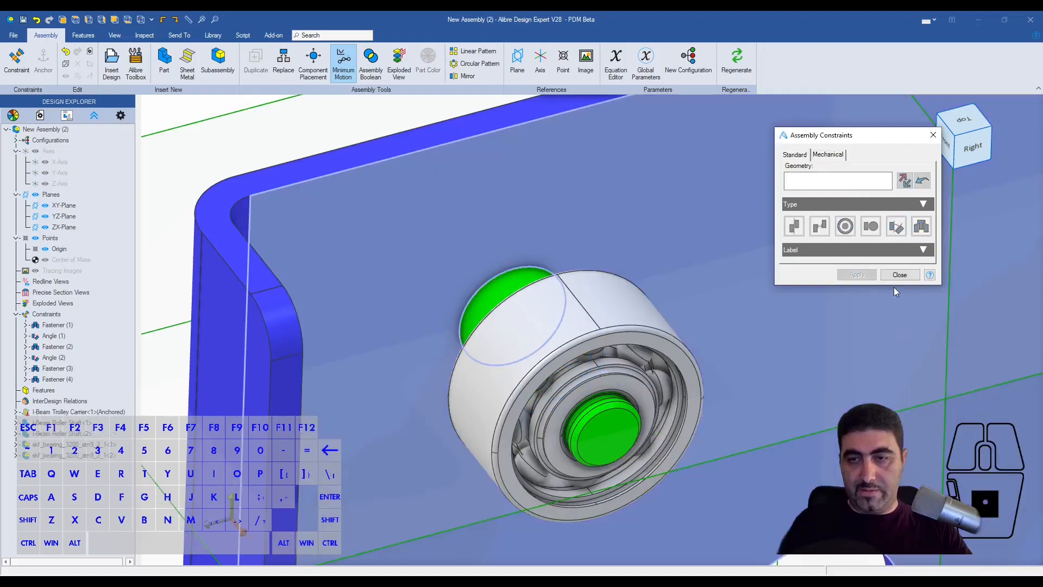
left_click(897, 276)
- Examine both mounted bearings and the left shaft's protruding grooved end
scroll(496, 230, "down", 5)
key("Escape")
middle_click_drag(746, 327, 775, 328)
scroll(870, 259, "up", 3)
scroll(870, 259, "down", 2)
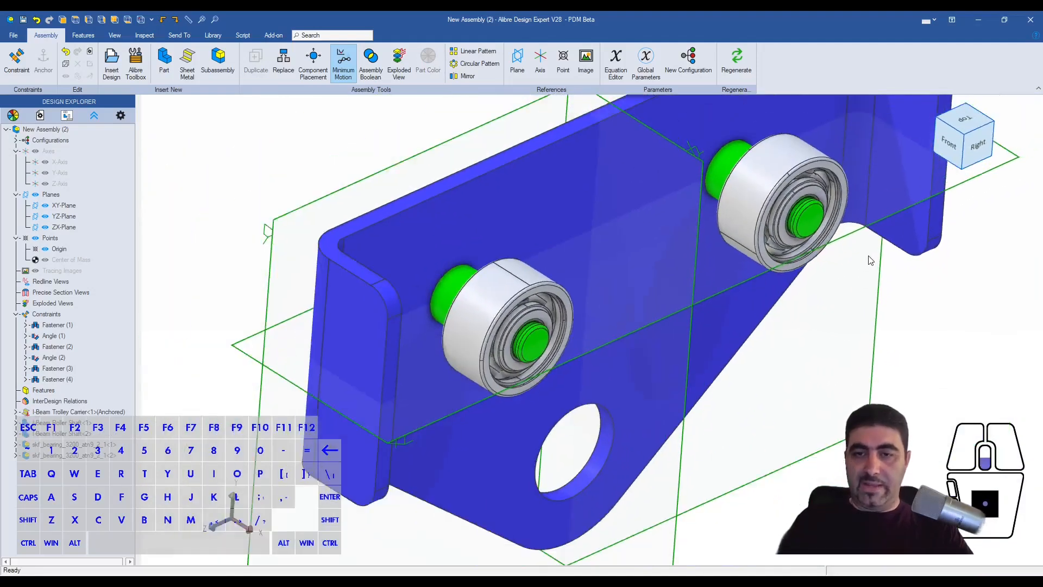
mouse_move(746, 214)
middle_mouse_down()
mouse_move(777, 222)
mouse_move(747, 207)
mouse_move(761, 216)
middle_mouse_up()
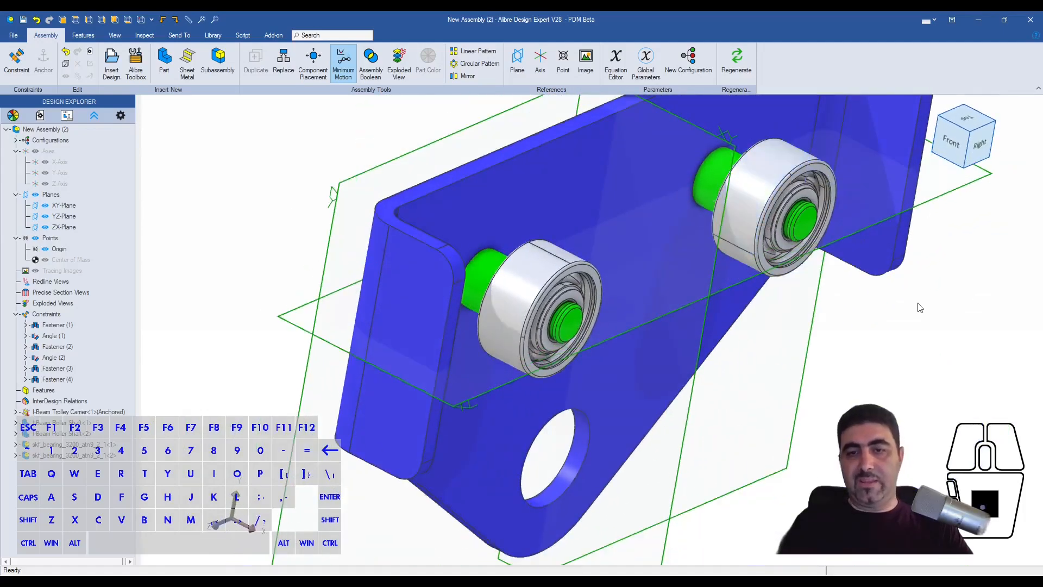
scroll(559, 327, "up", 6)
middle_click_drag(576, 232, 572, 286)
scroll(588, 335, "down", 6)
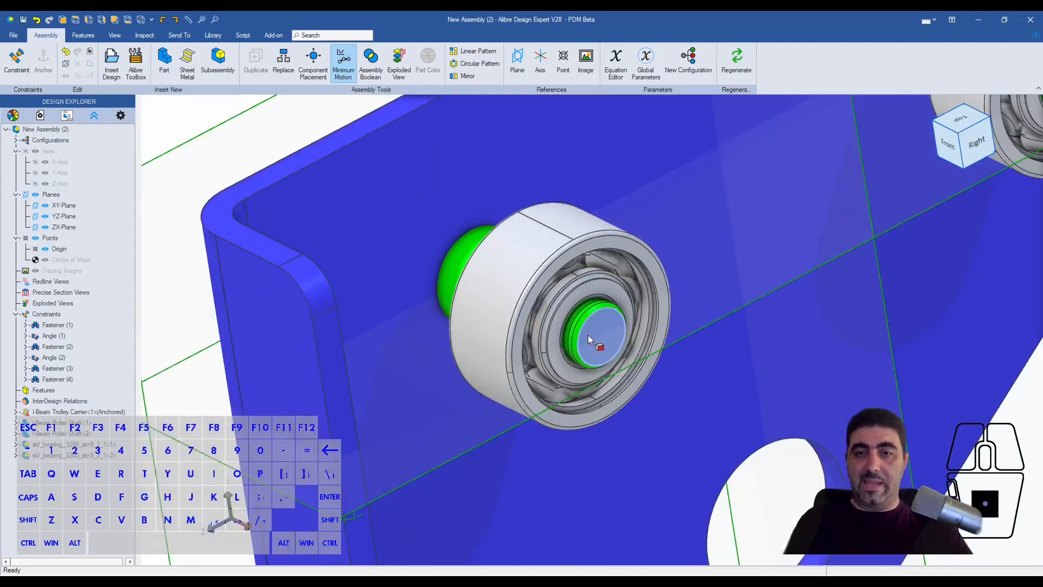
middle_click_drag(708, 260, 816, 230)
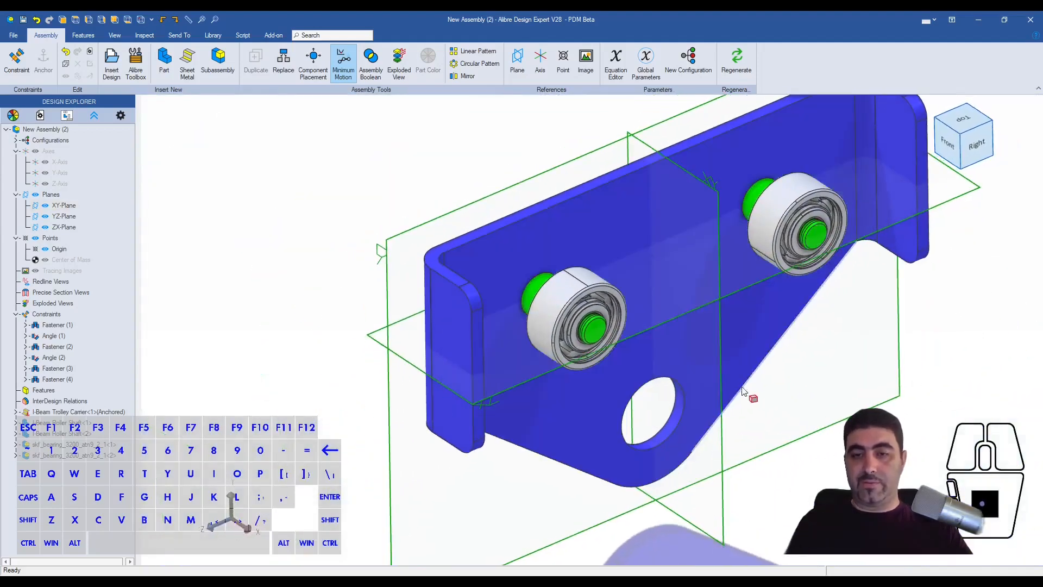
scroll(552, 365, "down", 3)
middle_click_drag(552, 365, 529, 370)
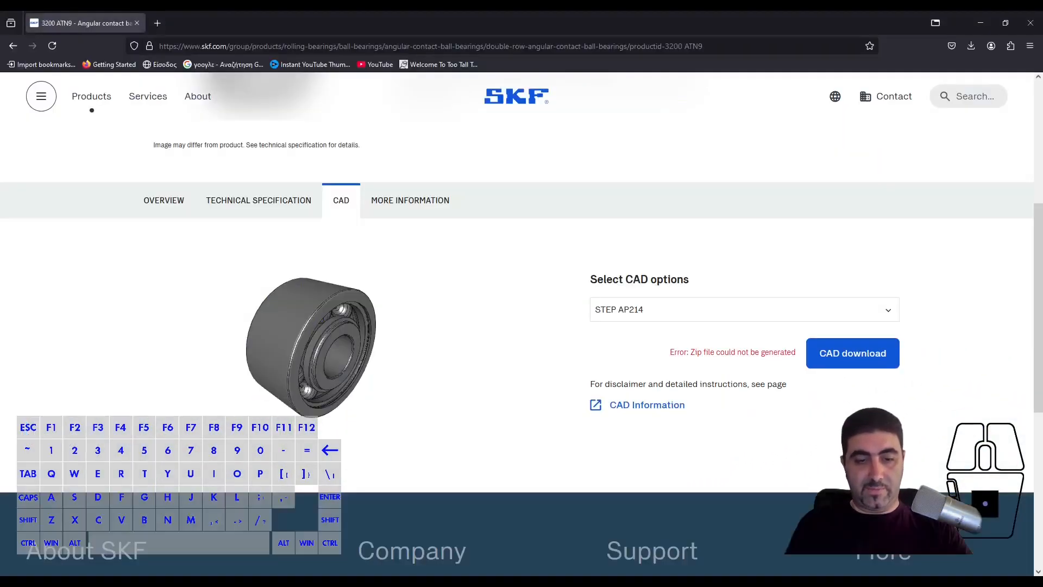
- Switch to the web browser, open McMaster-Carr in a new tab and search its catalog for circlips
left_click(157, 22)
left_click(680, 374)
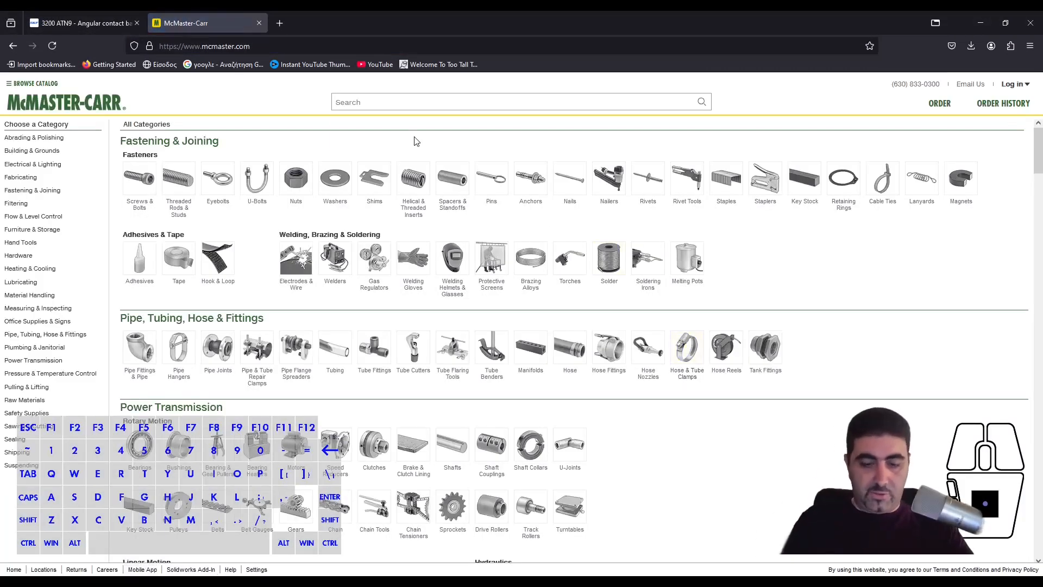
type("circlips")
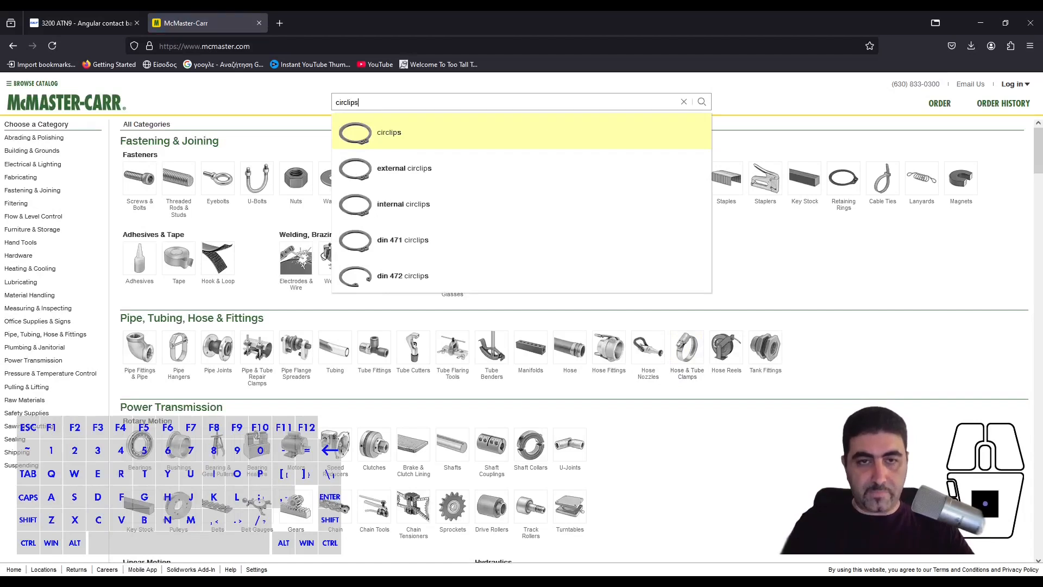
key("Return")
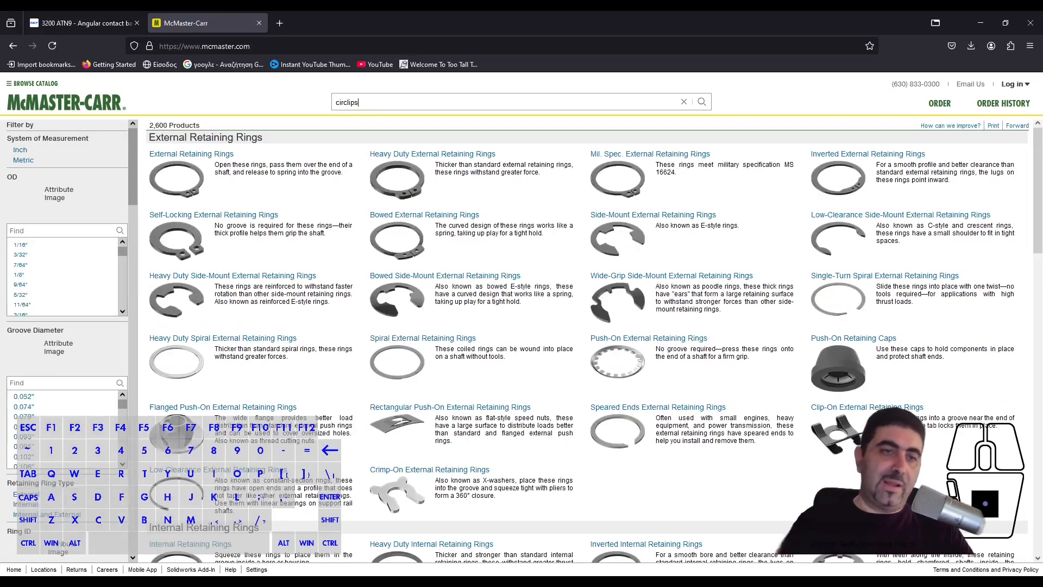
- Filter the circlip results to metric and browse the External Retaining Rings product table
left_click(24, 159)
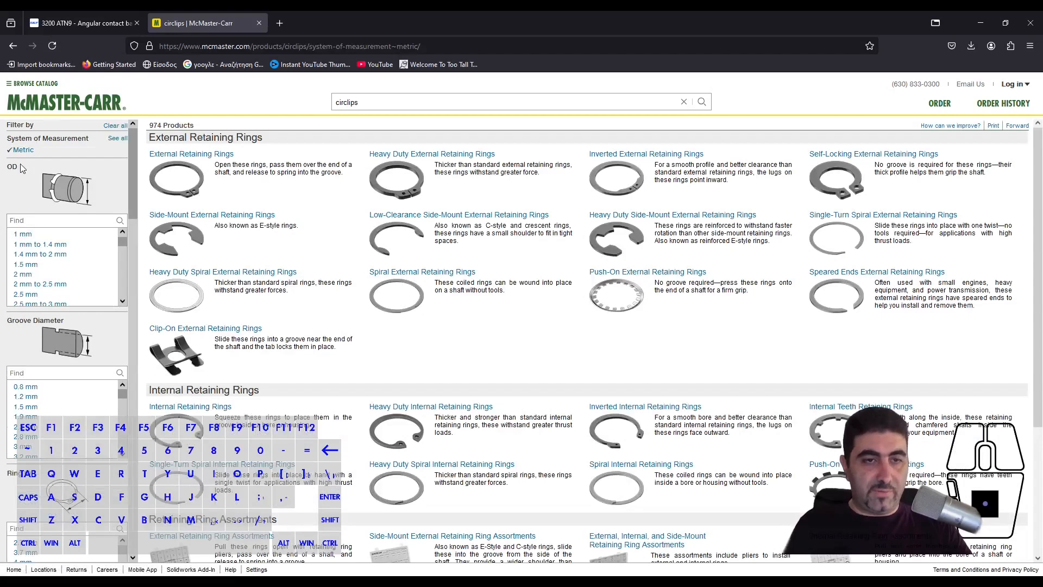
left_click(211, 169)
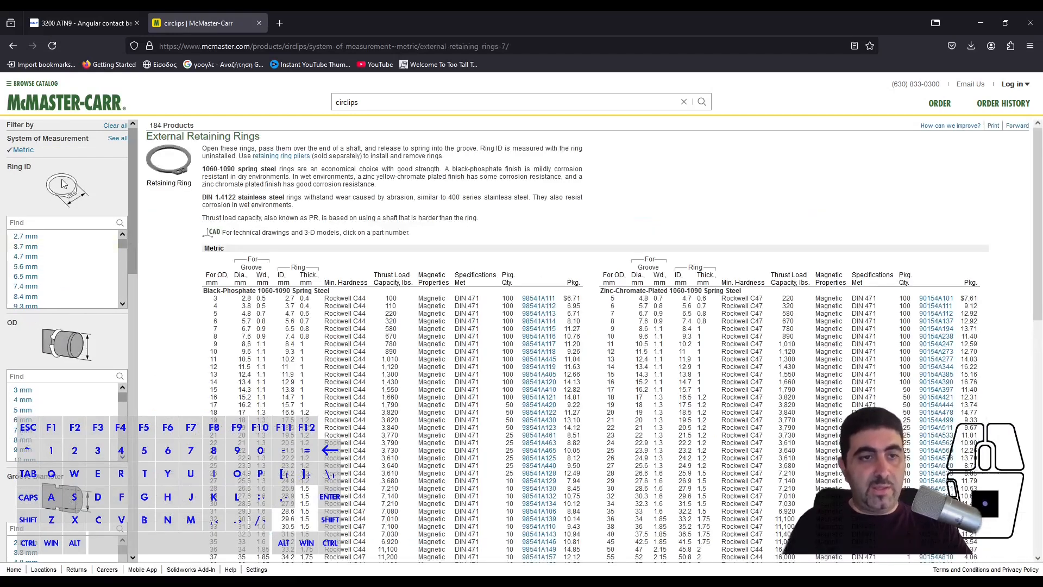
scroll(86, 276, "down", 2)
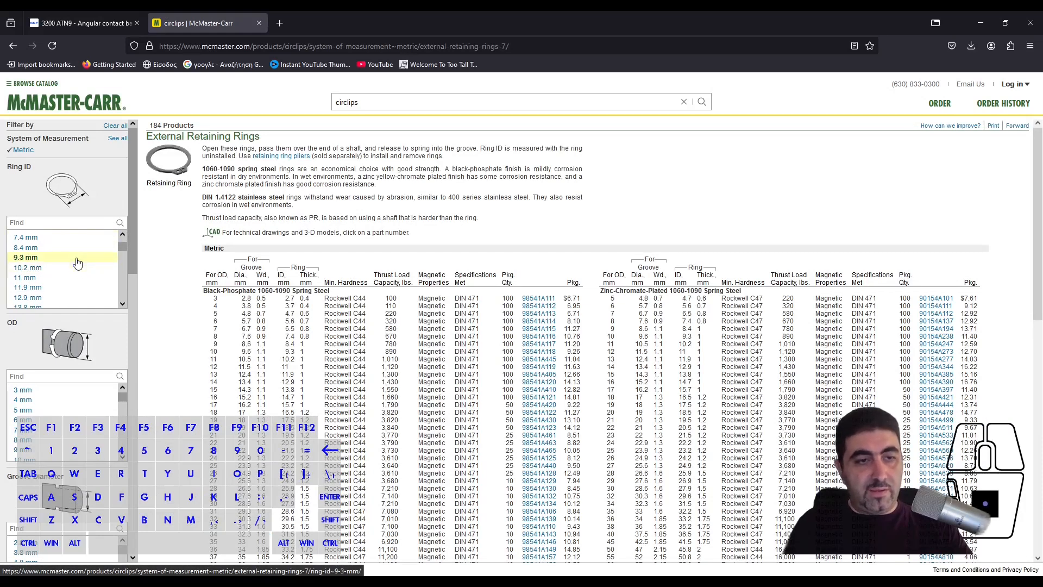
scroll(77, 263, "up", 2)
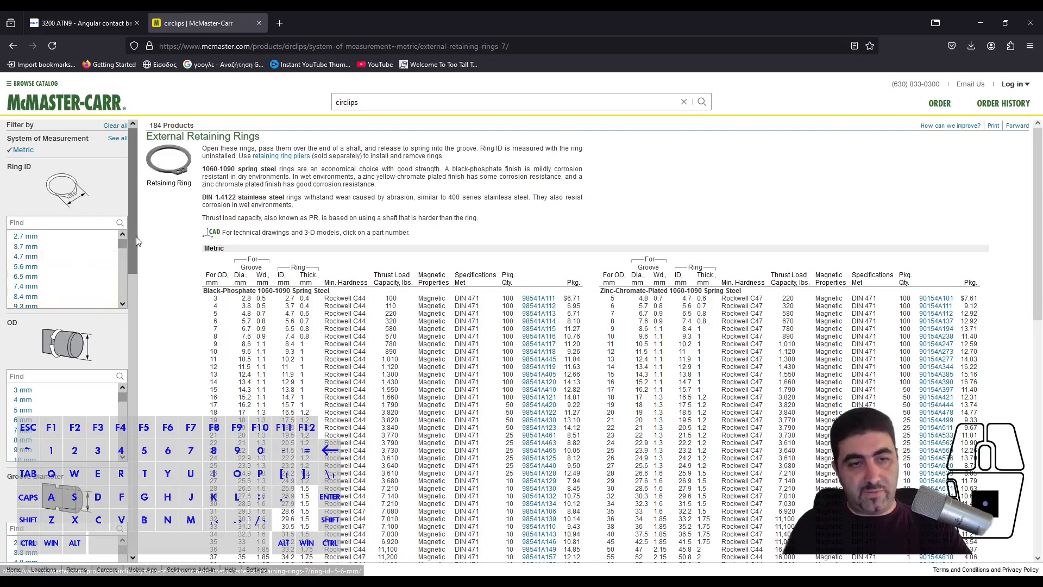
left_click_drag(130, 244, 132, 233)
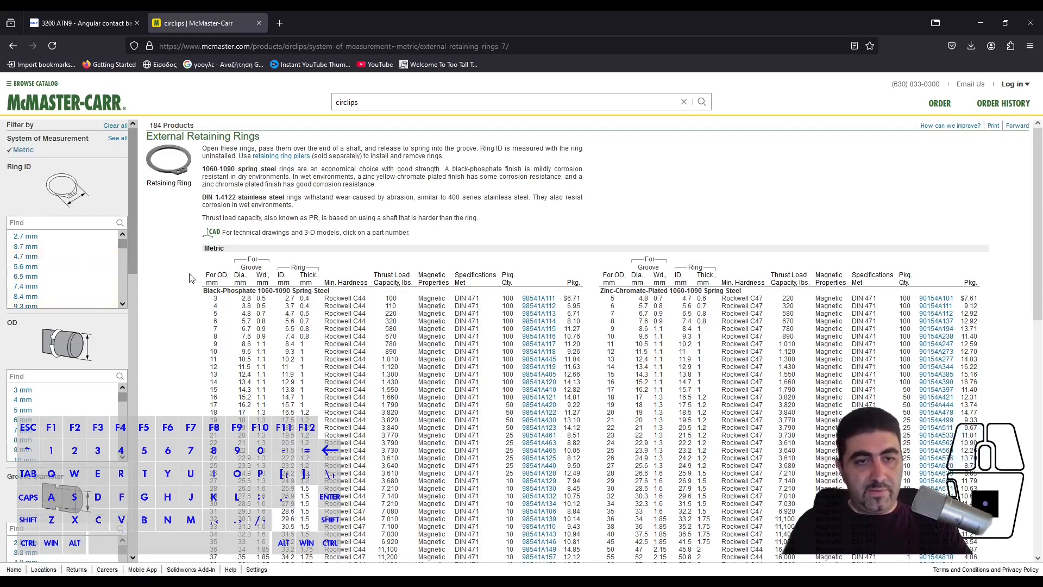
- Select the black-phosphate spring steel external retaining ring for 10 mm OD and download its 3-D Solidworks model
left_click(217, 354)
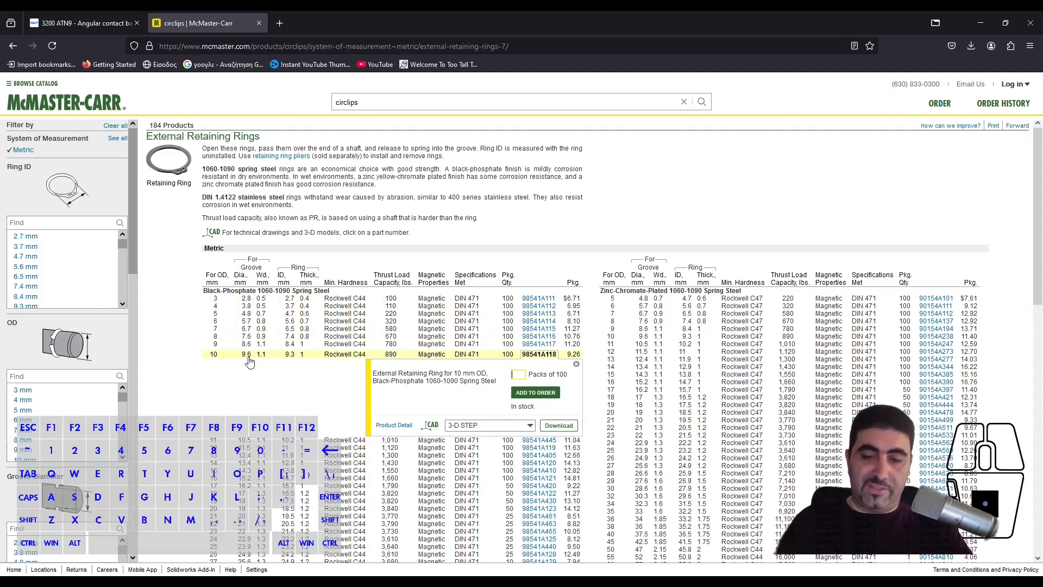
left_click(504, 430)
left_click(498, 482)
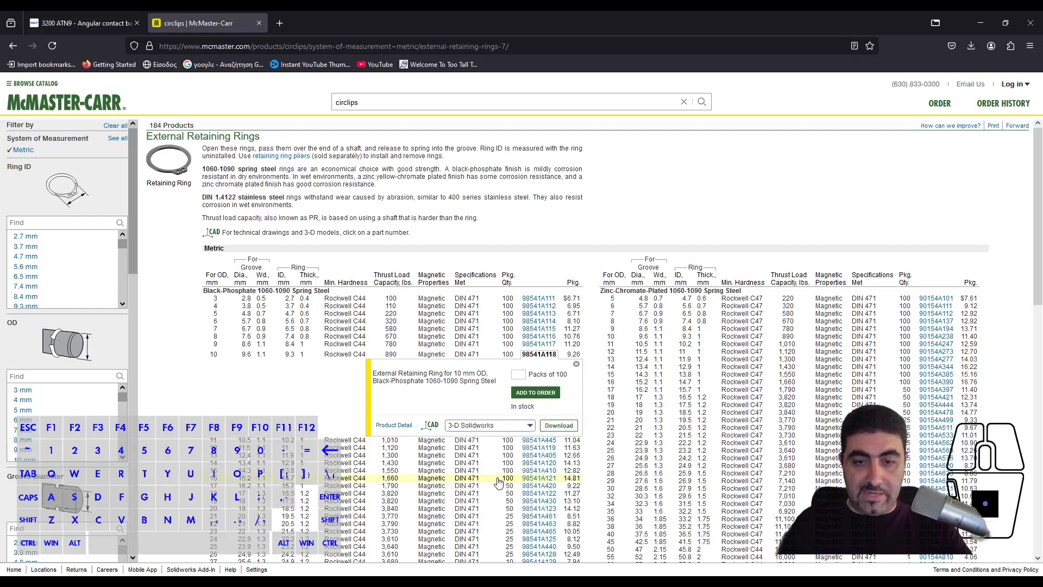
left_click(553, 426)
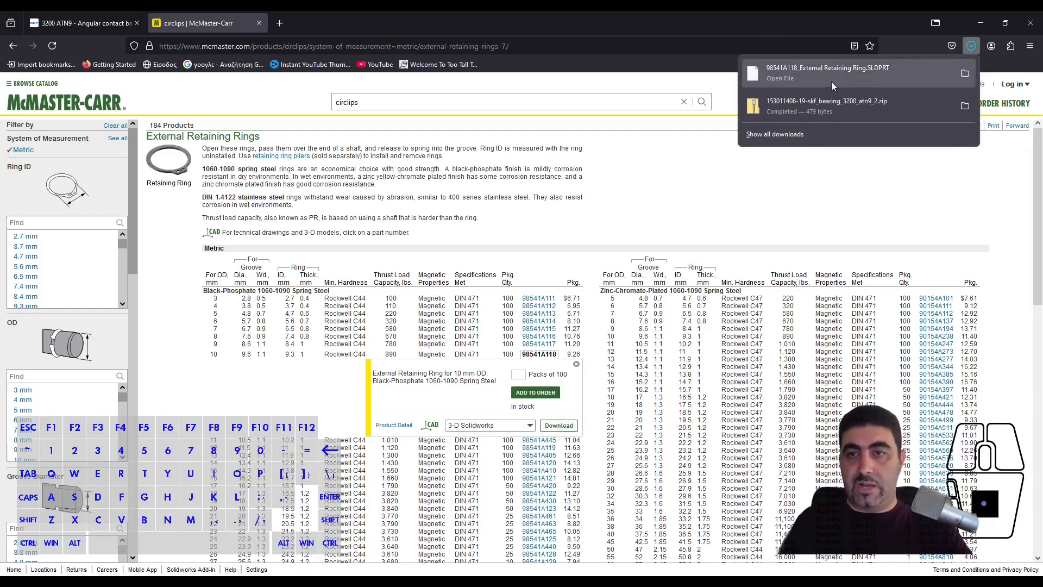
- Locate the downloaded 98541A118_External Retaining Ring.SLDPRT in its folder and return to the Alibre Design assembly
left_click(799, 152)
left_click(970, 46)
left_click(966, 74)
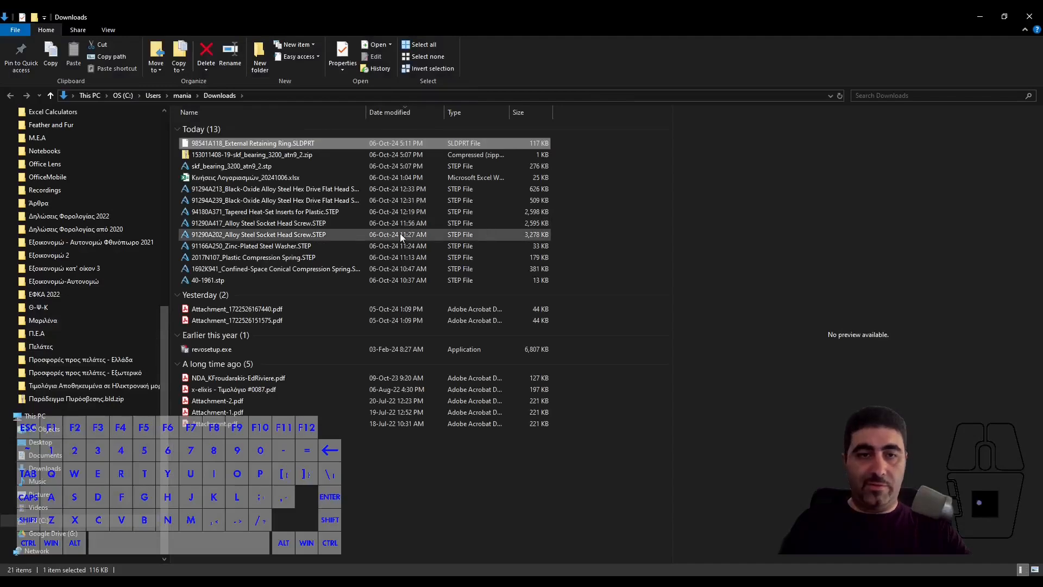
right_click(247, 143)
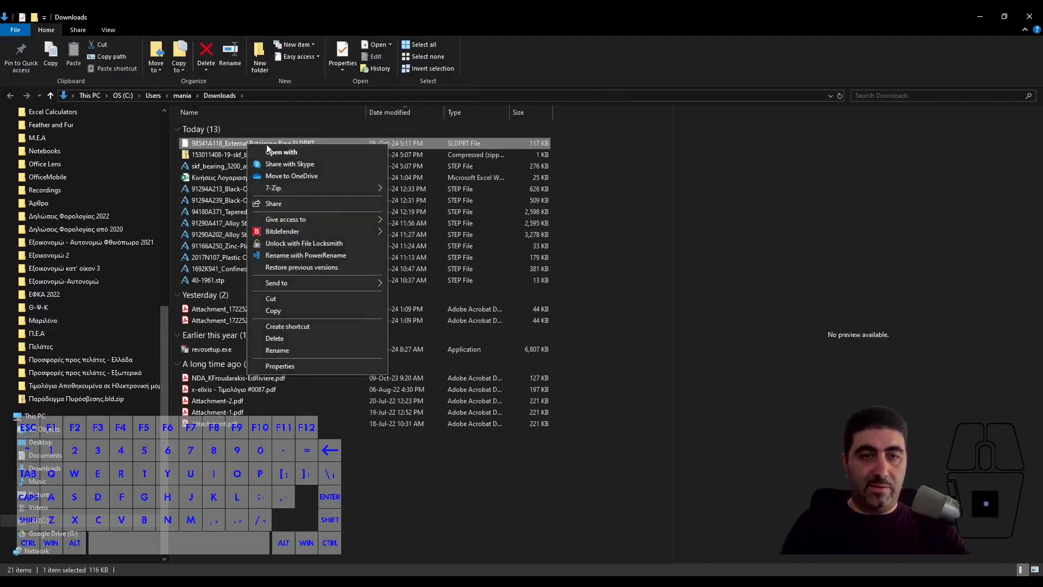
left_click(970, 36)
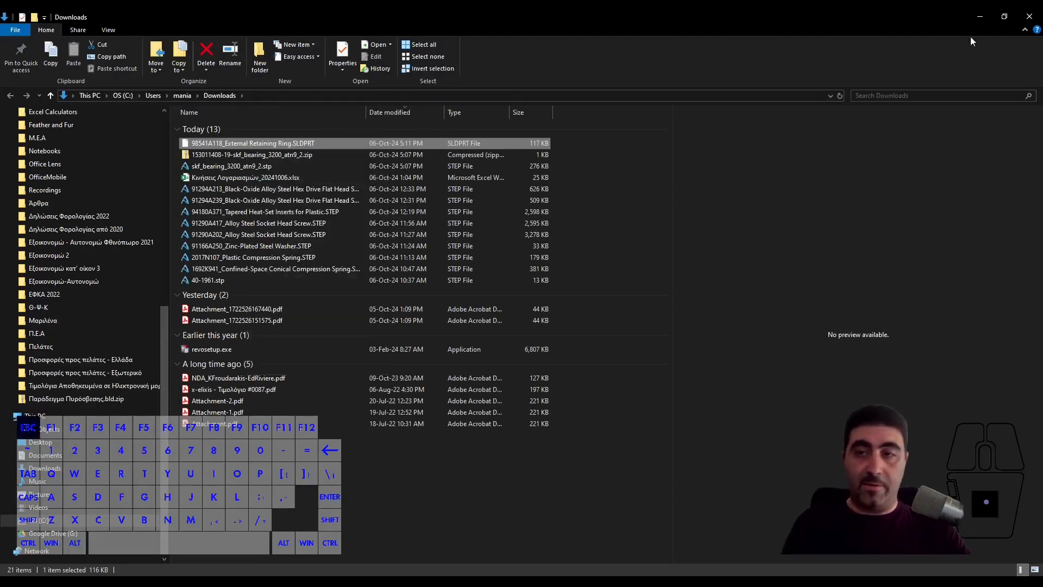
left_click(979, 17)
left_click(987, 20)
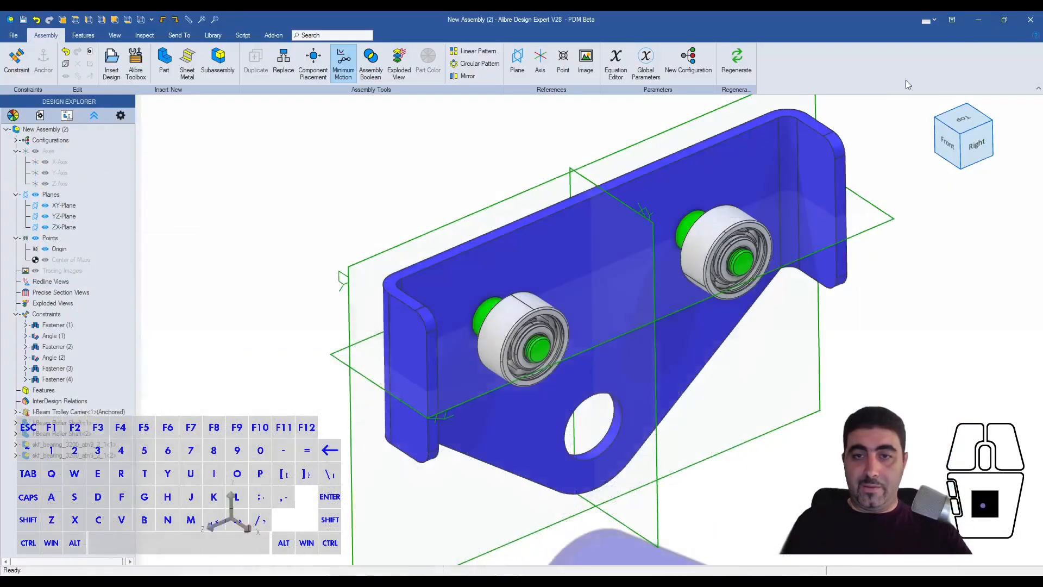
- Open 98541A118_External Retaining Ring.SLDPRT as a part with healing and Stitch to Solid, and dismiss the import report
left_click(13, 35)
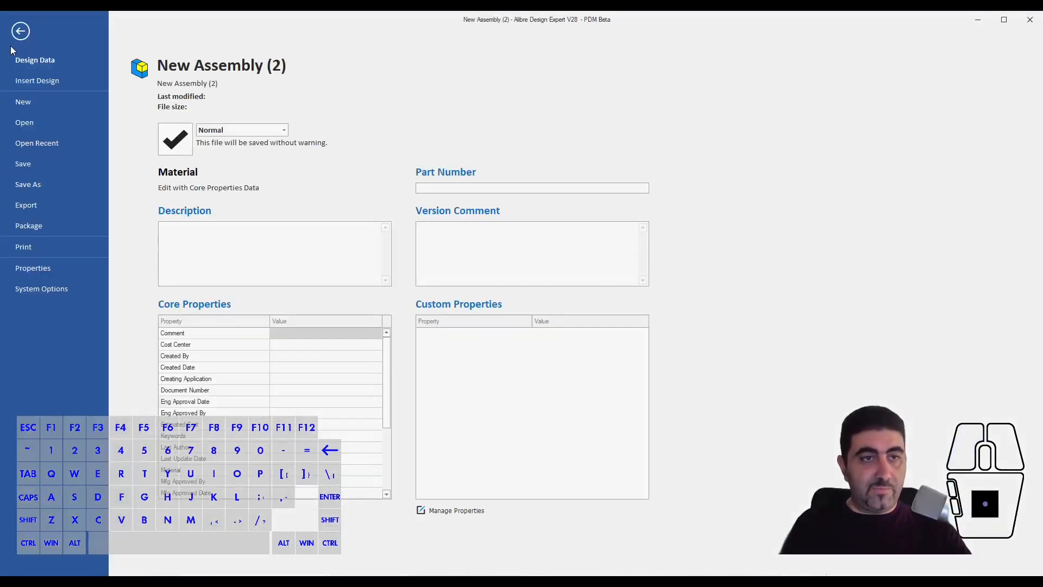
left_click(49, 130)
left_click(255, 173)
left_click(794, 423)
left_click(804, 314)
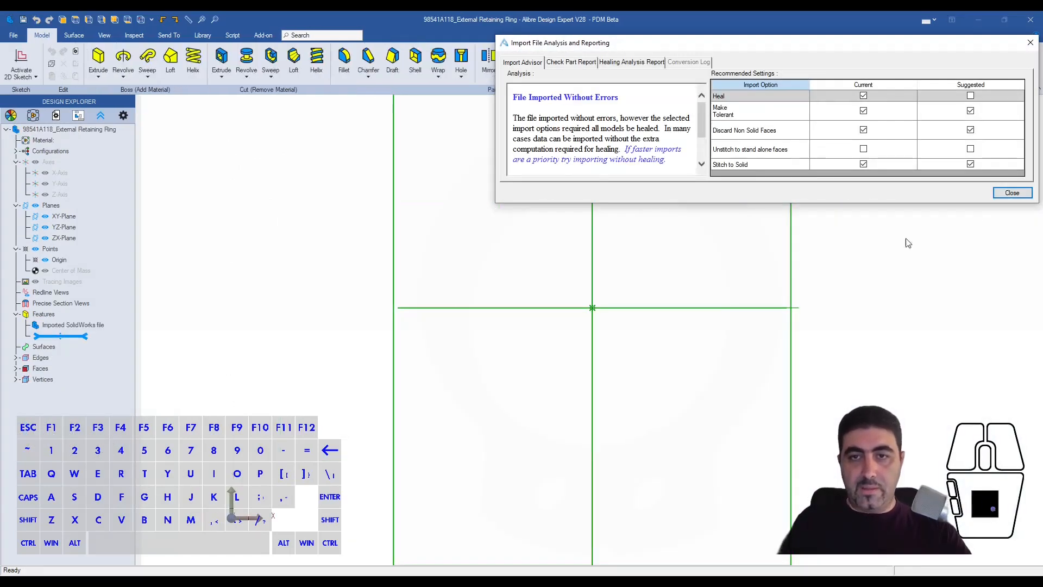
left_click(1012, 193)
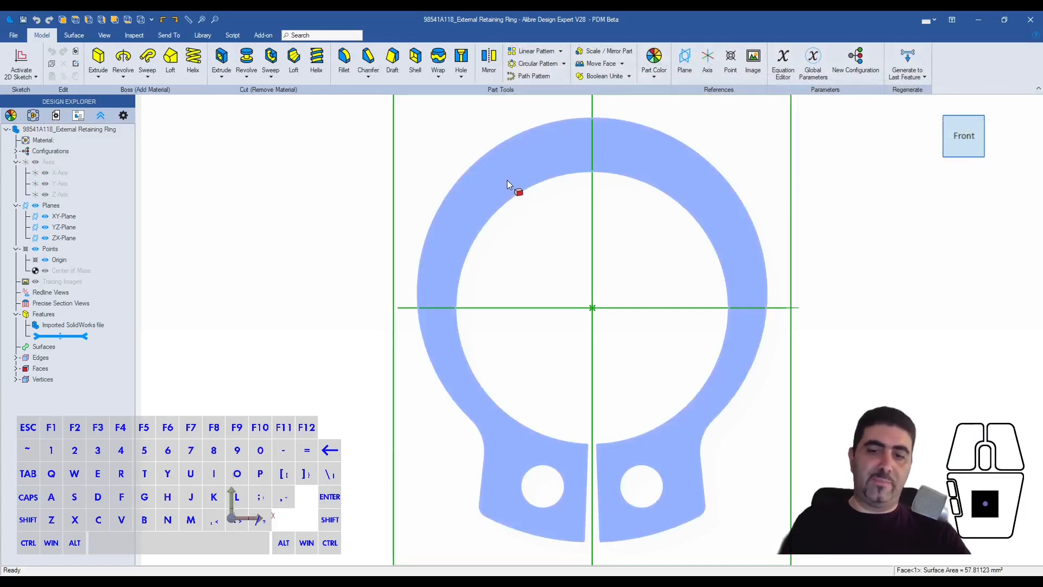
- Regenerate all features of the imported retaining ring and inspect its solid geometry
left_click(506, 184)
left_click(523, 295)
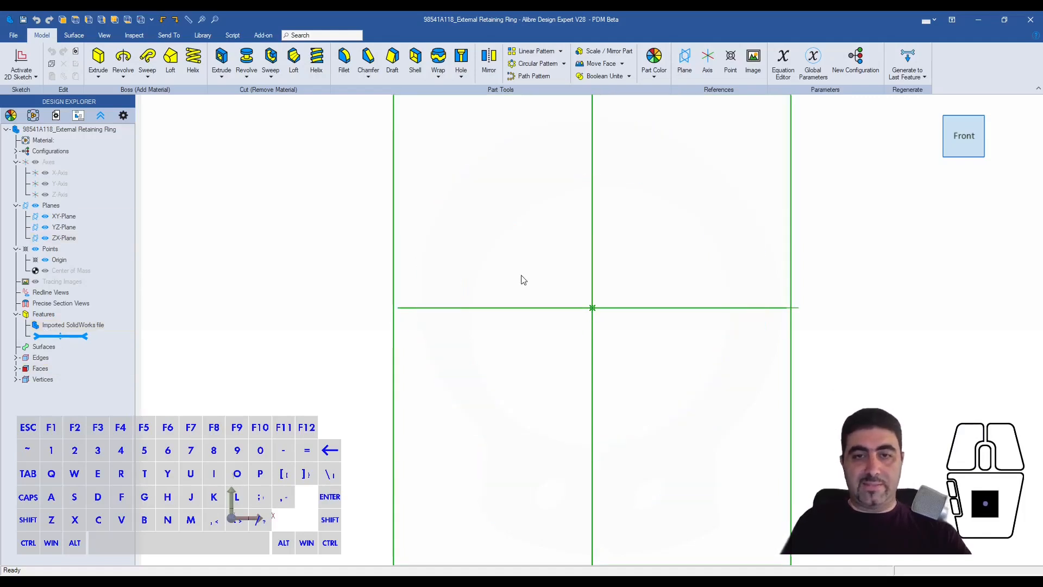
left_click(923, 76)
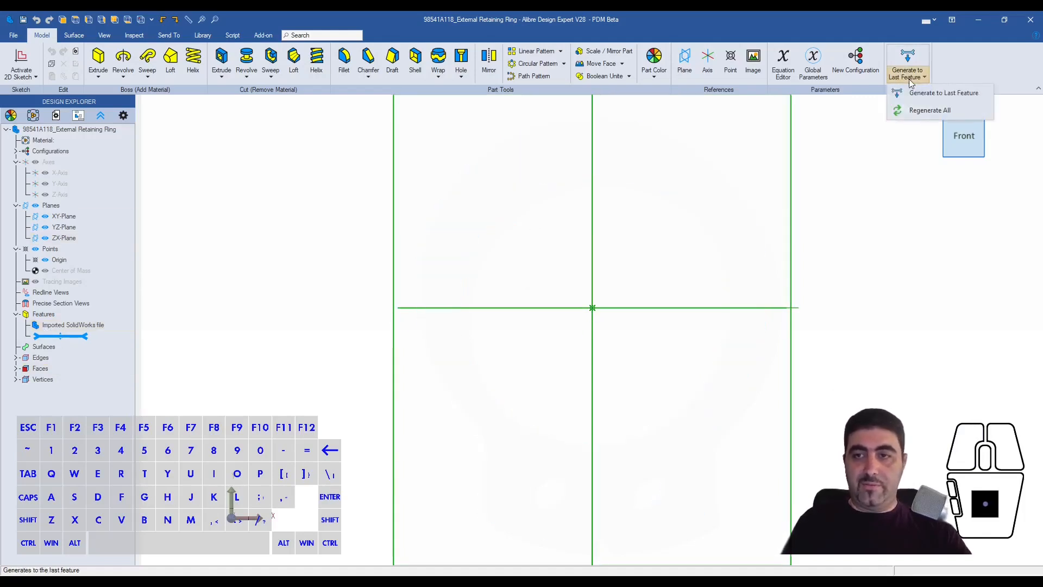
left_click(926, 111)
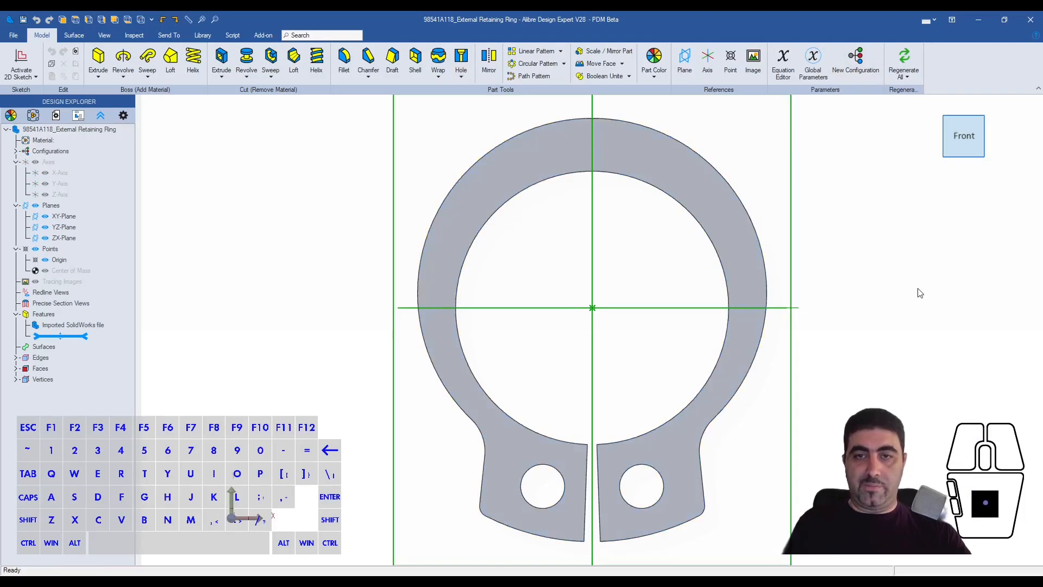
middle_click_drag(647, 167, 669, 262)
left_click(779, 263)
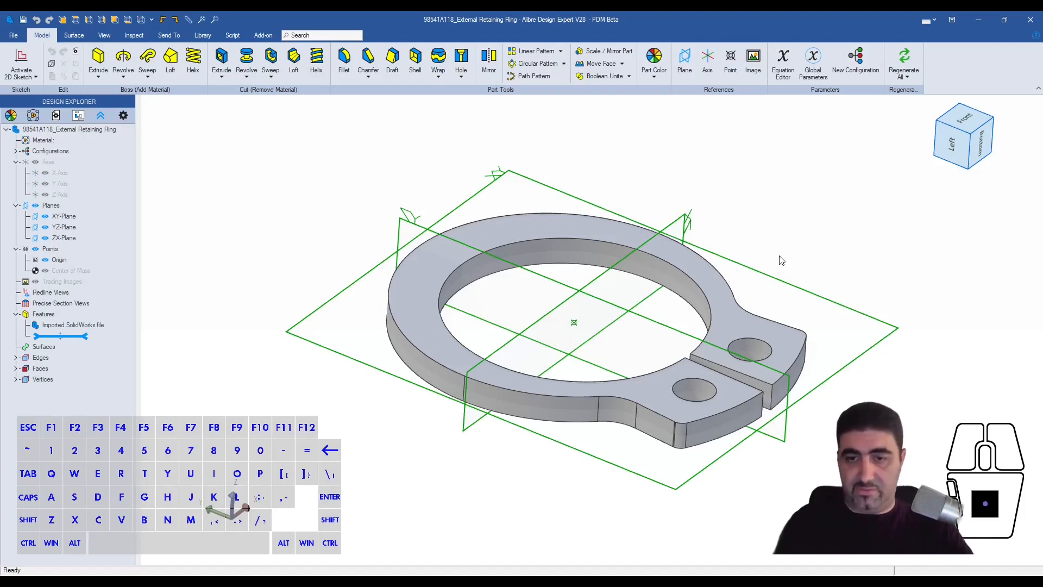
left_click(321, 217)
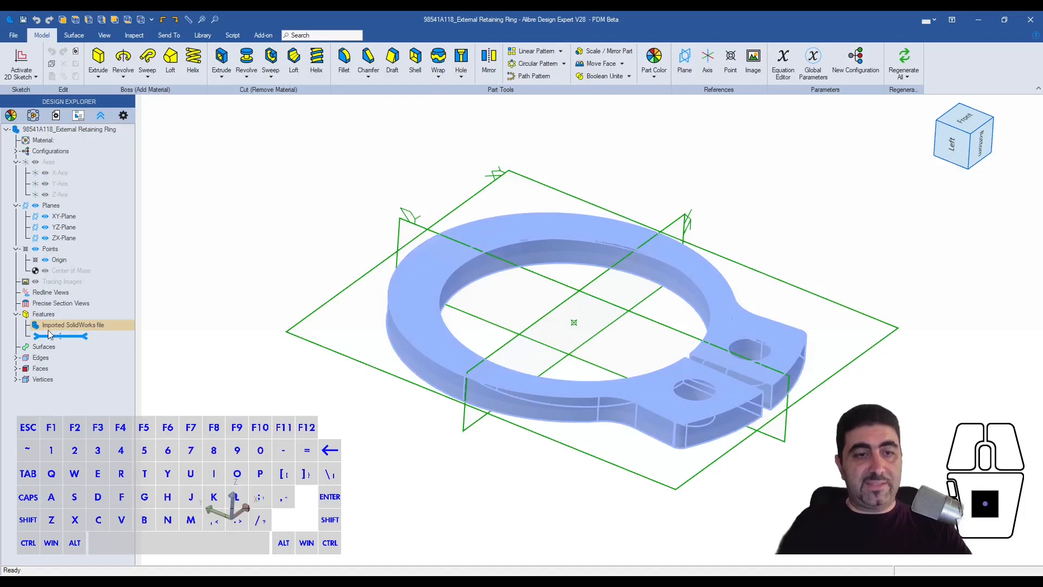
key("Escape")
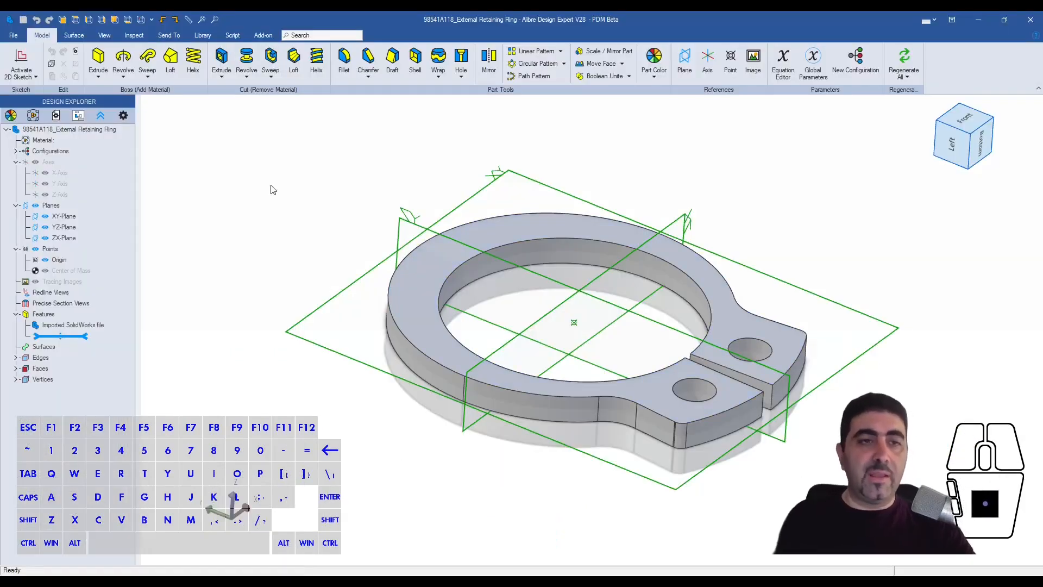
- Save the retaining ring part as "DIN471 10mm External Circlip" in the I Beam Trolley folder
left_click(13, 35)
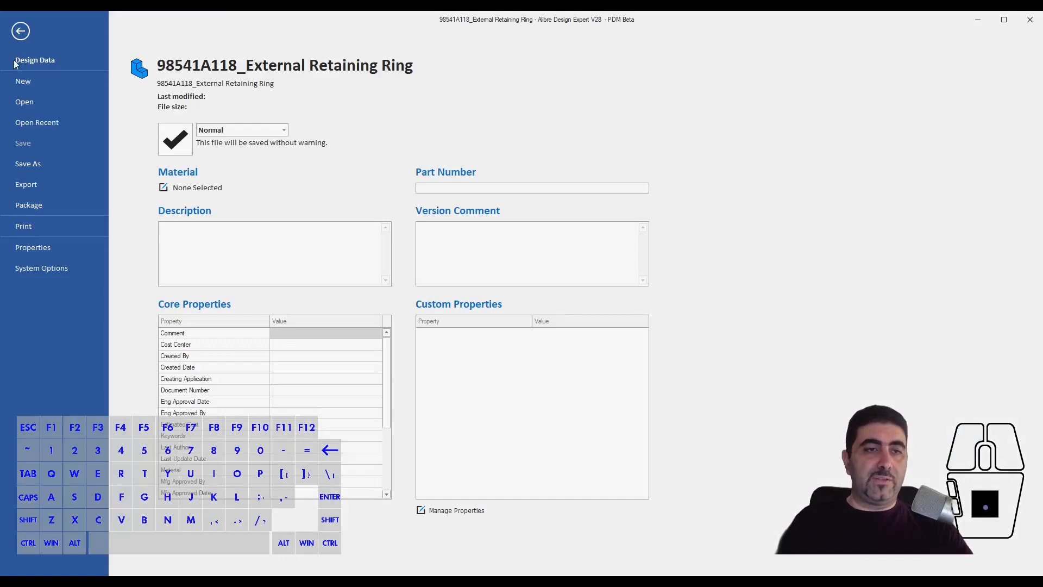
left_click(51, 165)
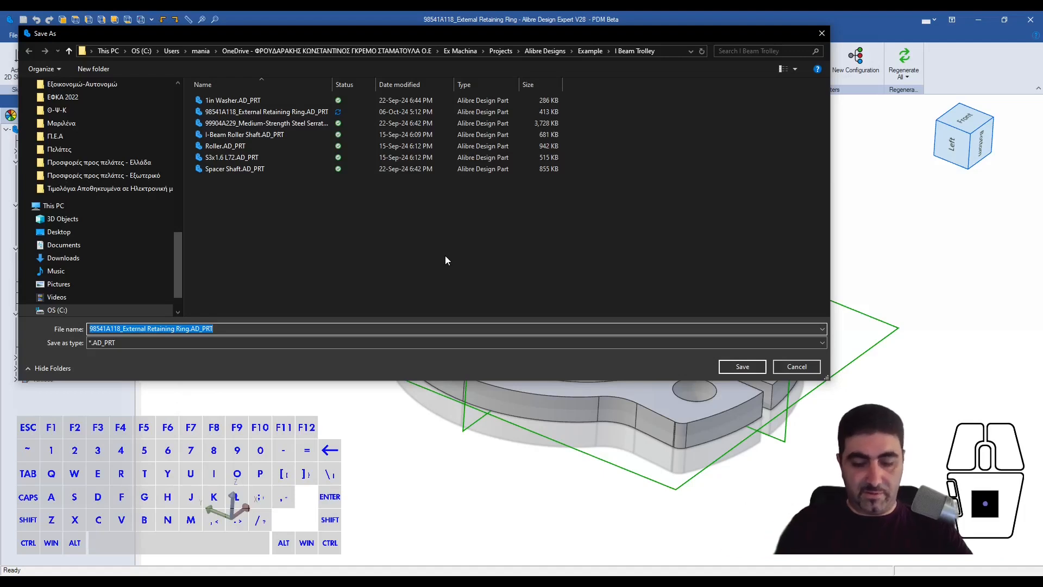
type("DIIN471 ")
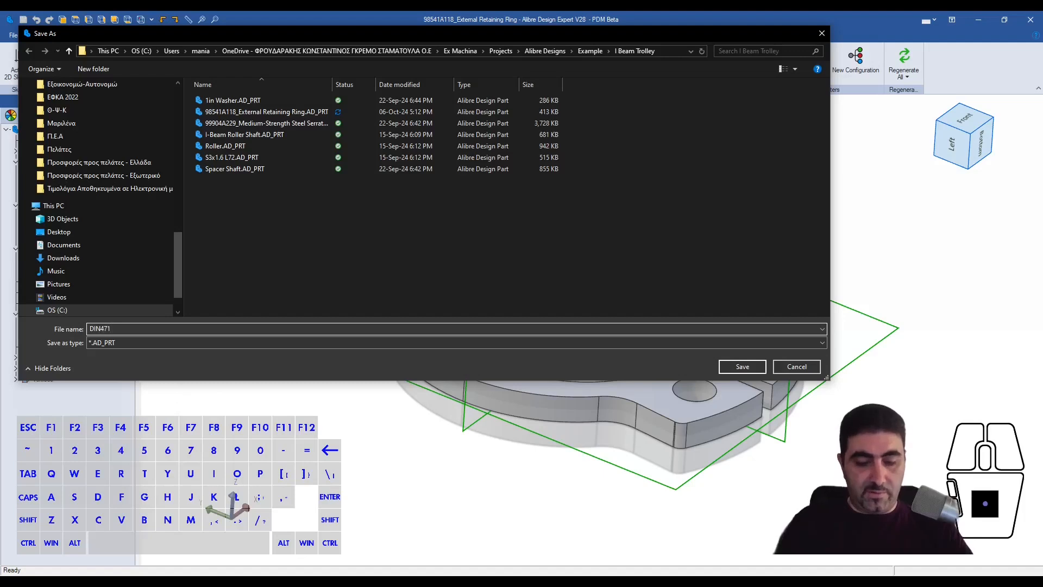
type("10mmm")
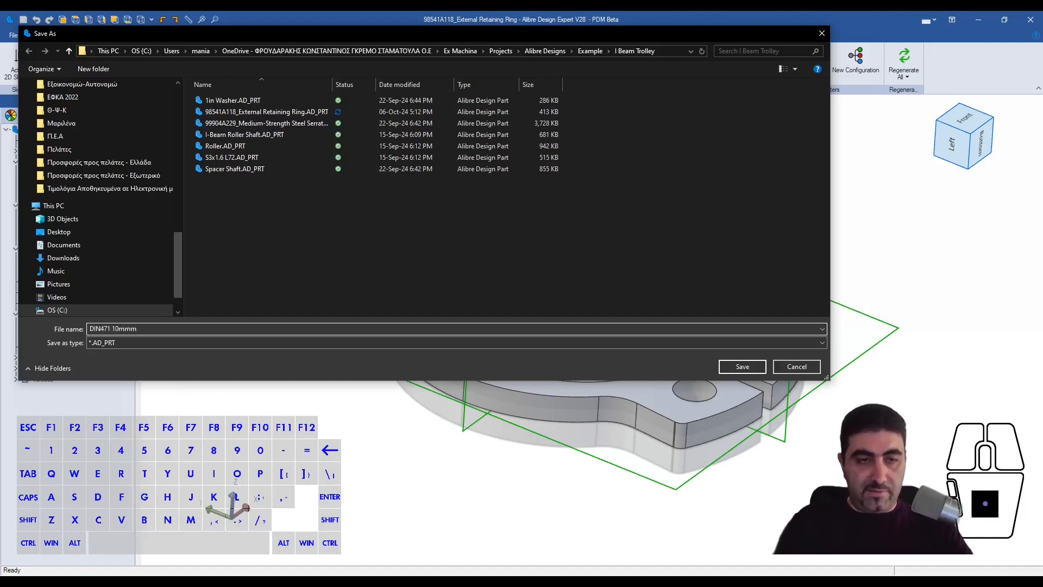
key("BackSpace")
type("E")
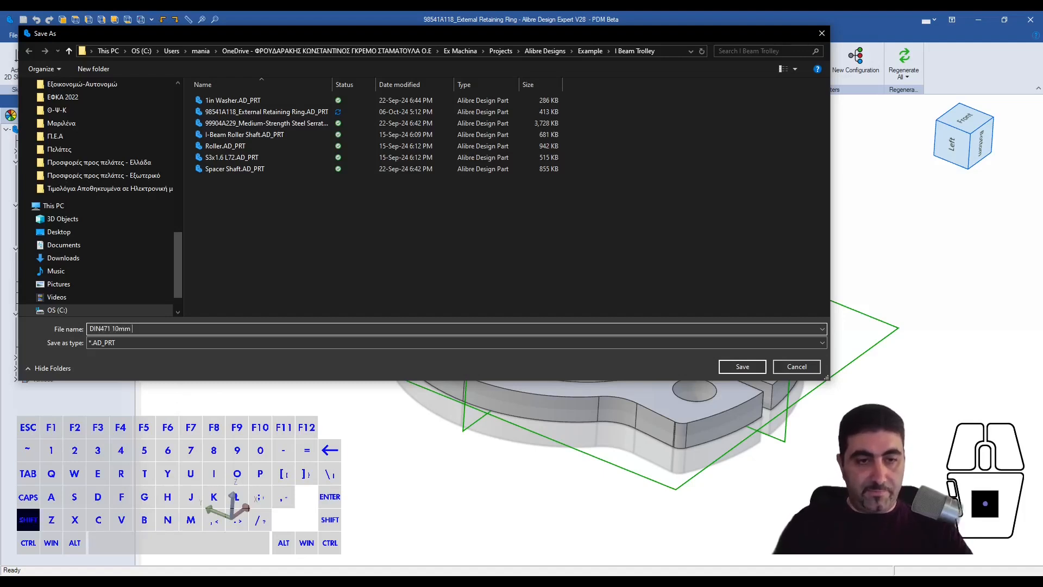
type("xterna")
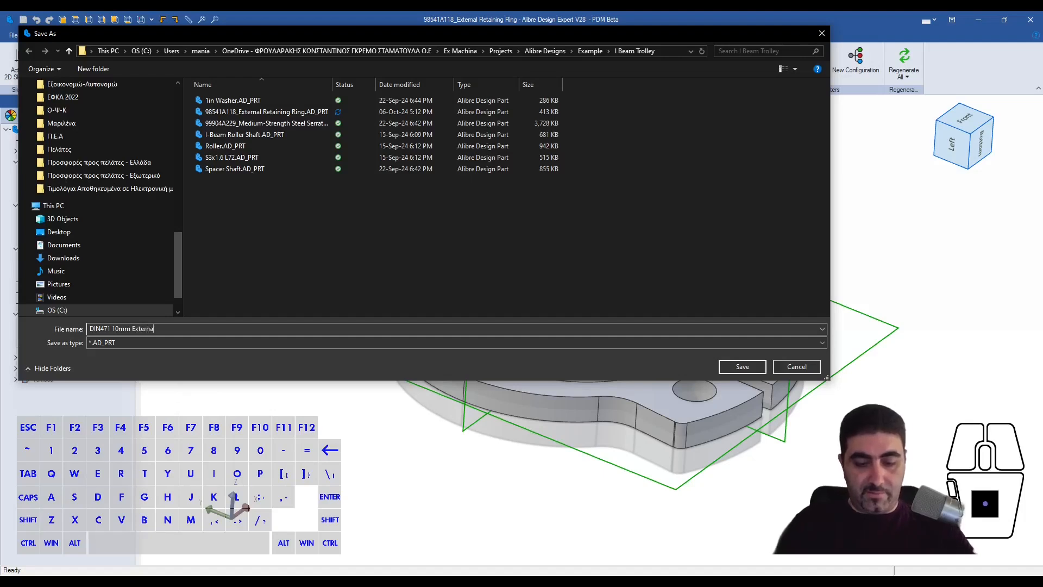
type("l Circlip")
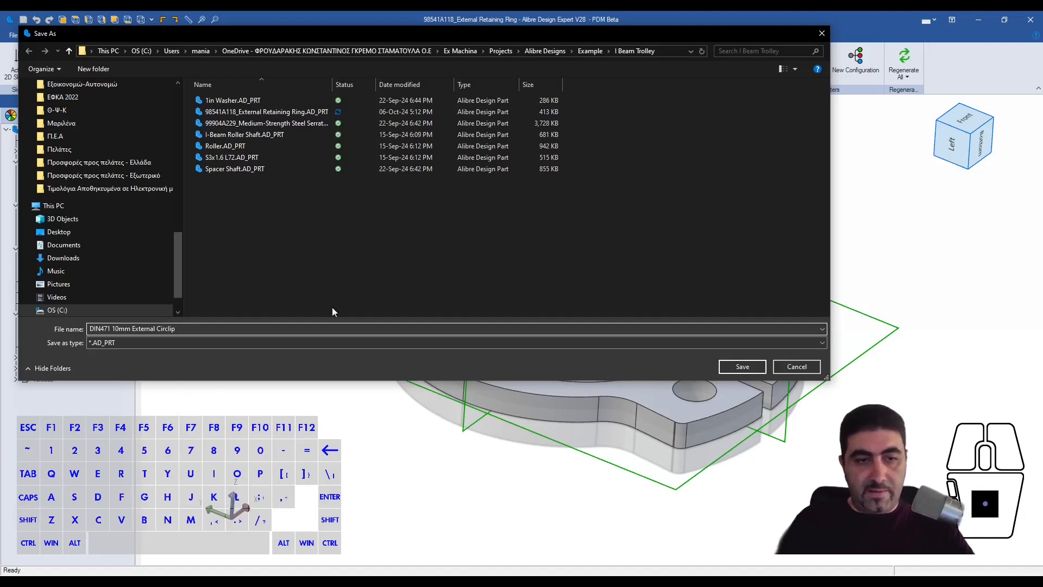
left_click(747, 368)
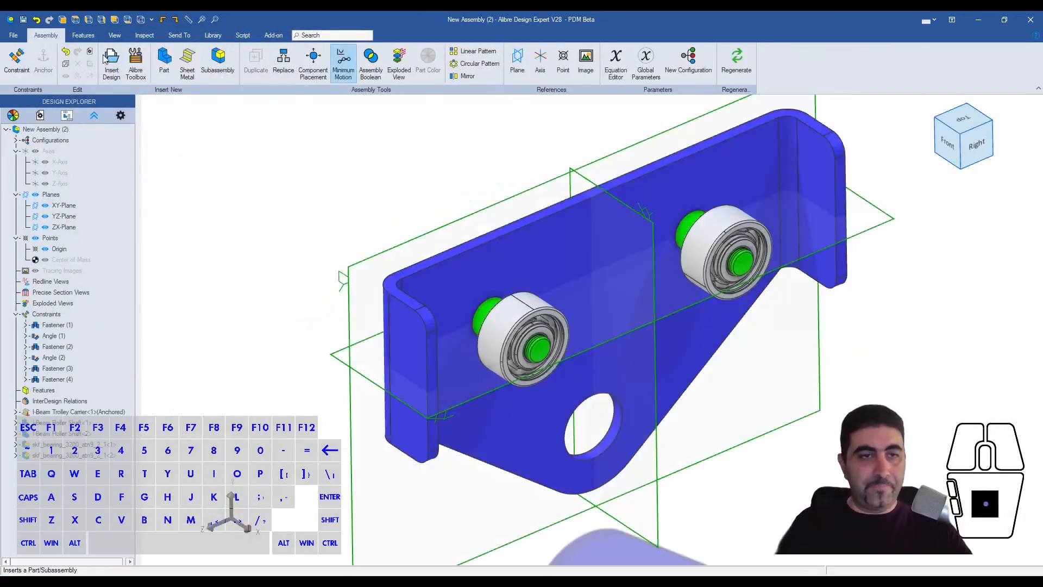
- While choosing a part to insert into the assembly, delete 98541A118_External Retaining Ring.AD_PRT and its stray shortcut from the I Beam Trolley folder
left_click(109, 61)
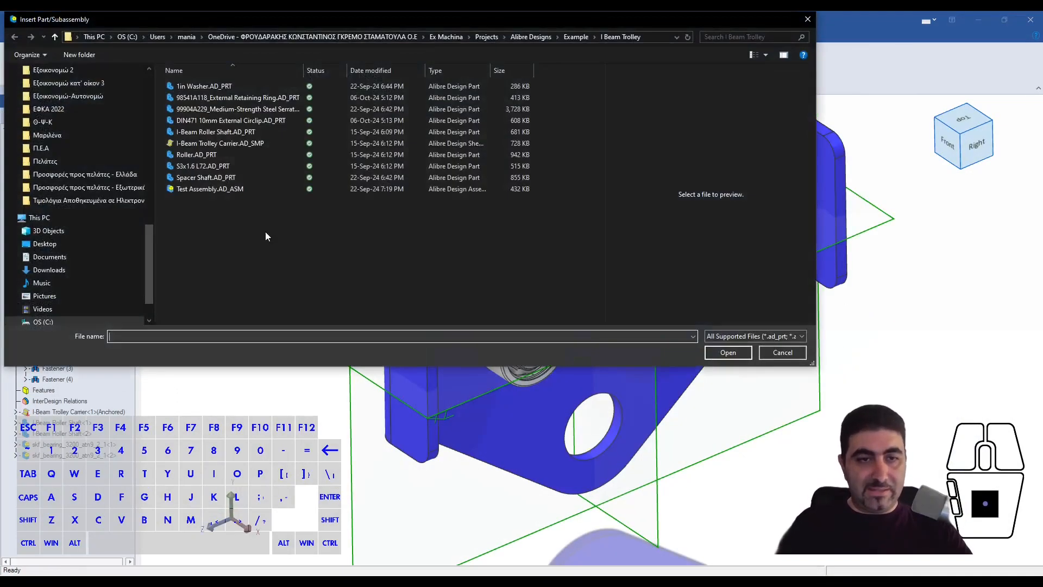
right_click(230, 101)
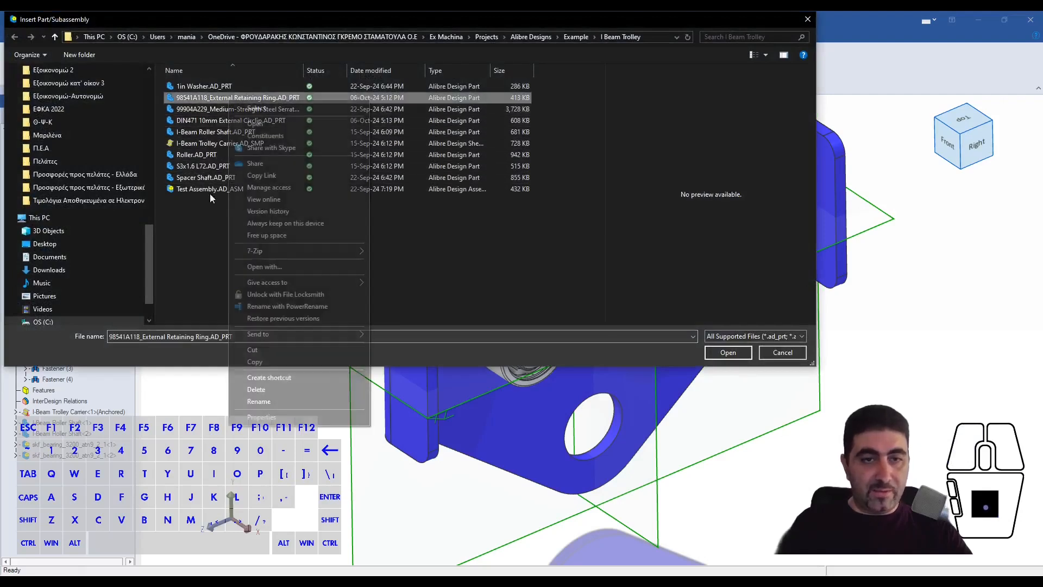
left_click(273, 378)
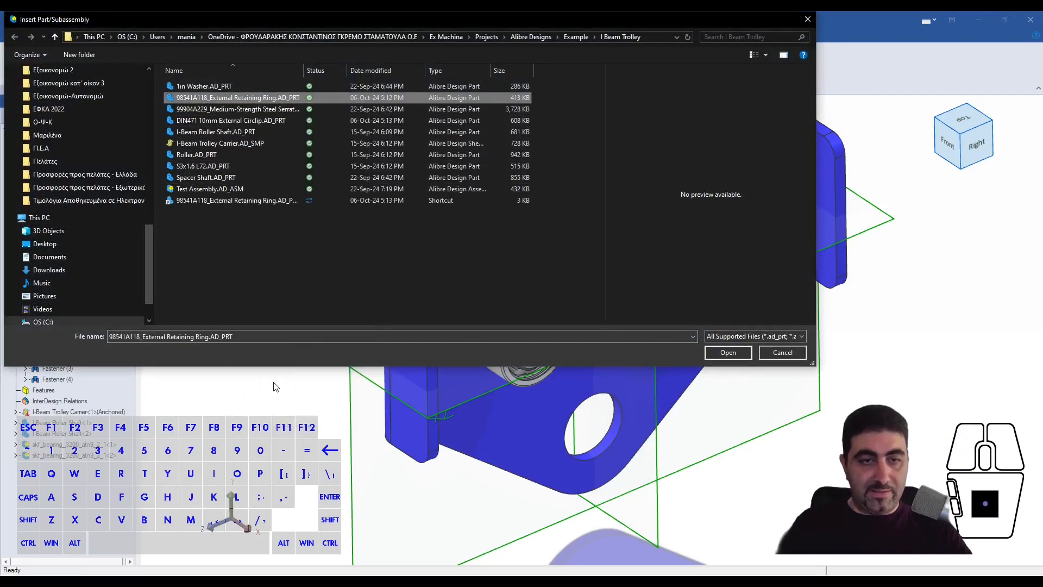
left_click(220, 110, "ctrl")
right_click(220, 110)
left_click(253, 313)
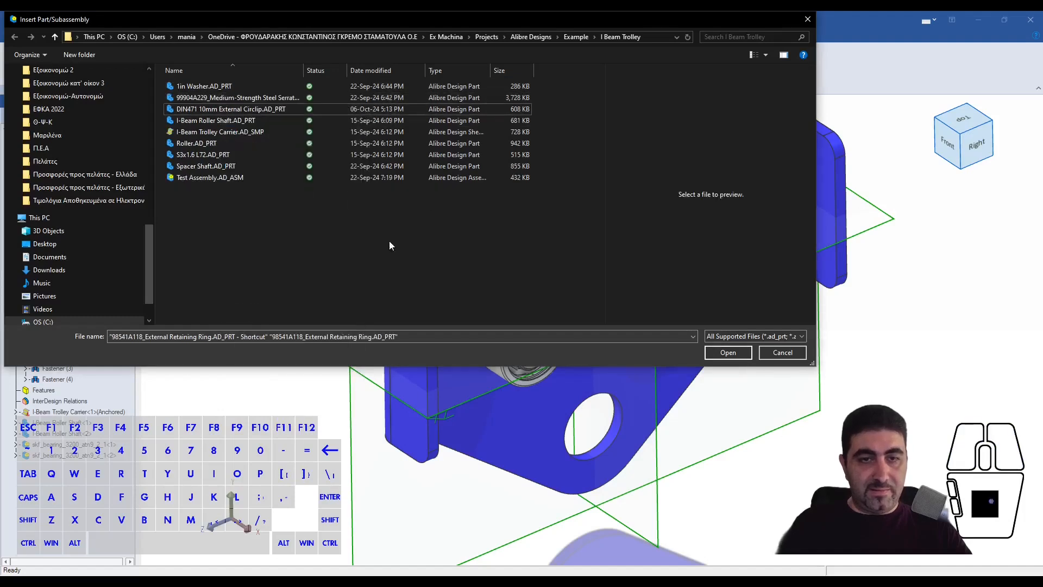
- Insert two copies of DIN471 10mm External Circlip.AD_PRT into the trolley assembly, in the empty space beside the carrier
left_click(258, 113)
left_click(738, 354)
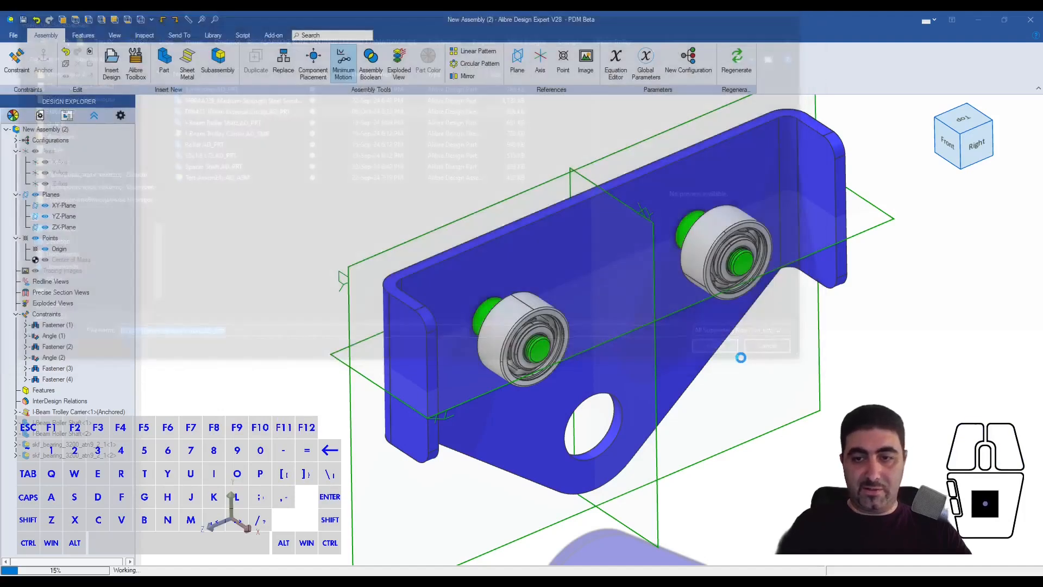
left_click(787, 348)
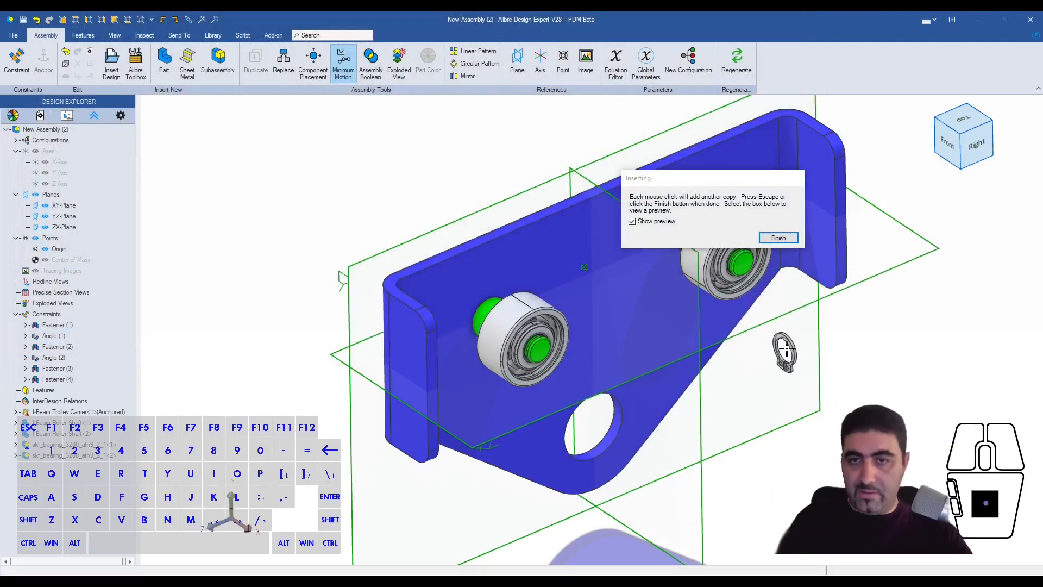
left_click(758, 376)
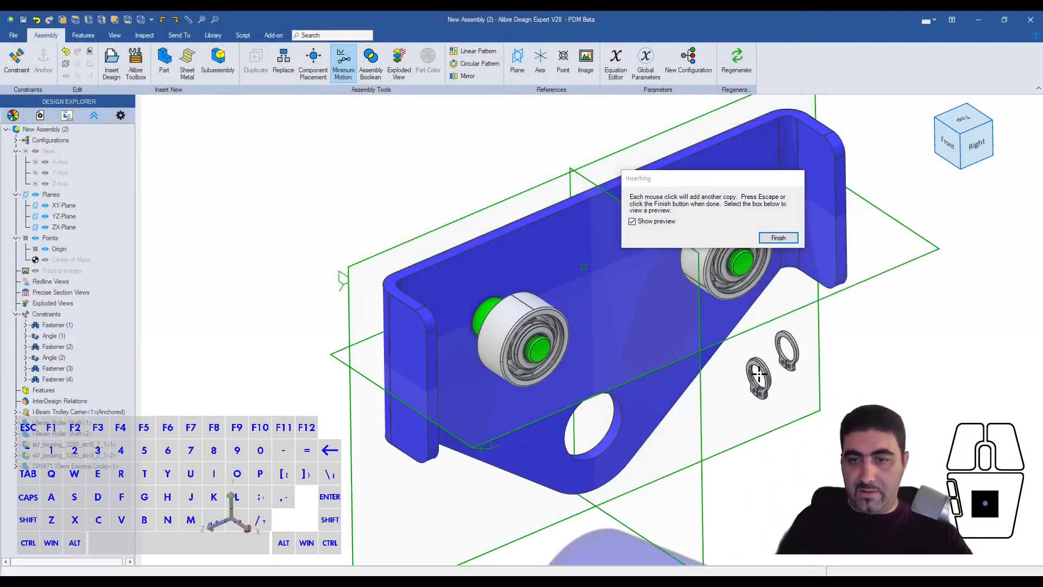
left_click(777, 237)
- Fasten the first circlip's inner edge to the groove edge of the roller shaft nearest the carrier's front flange, with offset 0
left_click(754, 371)
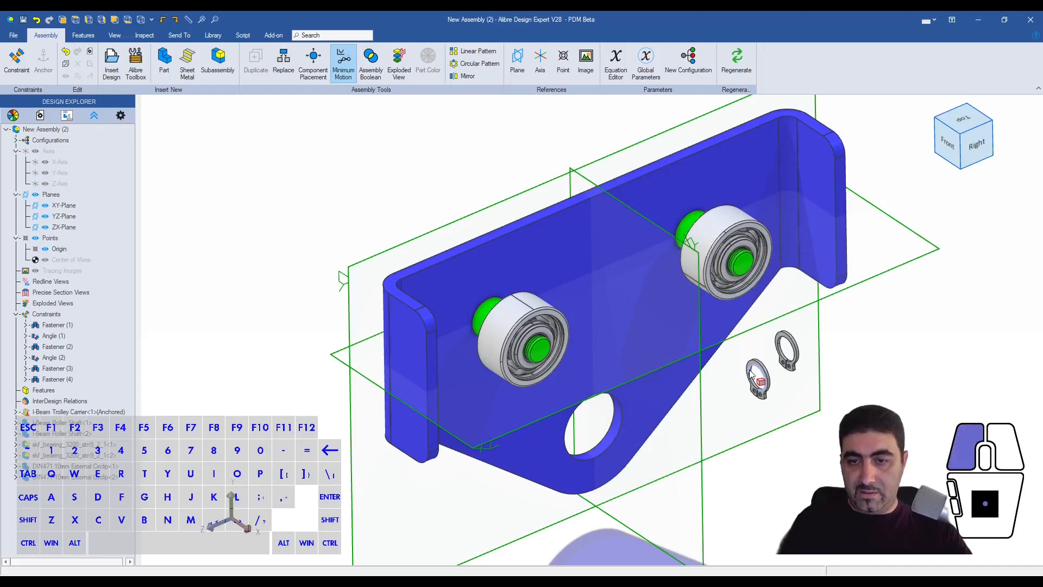
scroll(533, 338, "up", 5)
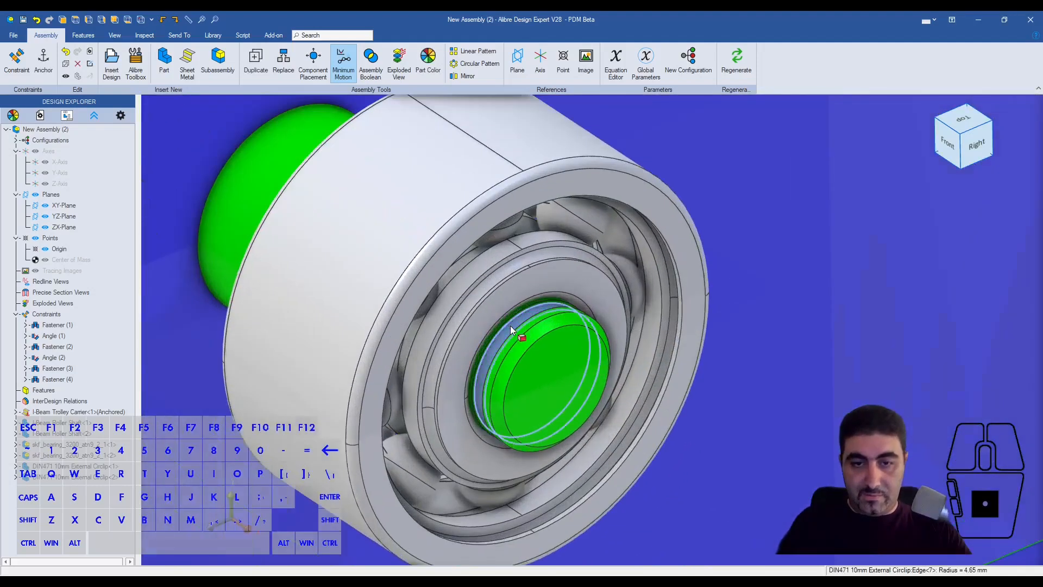
scroll(511, 324, "up", 3)
left_click(516, 311, "shift")
key("ctrl+q")
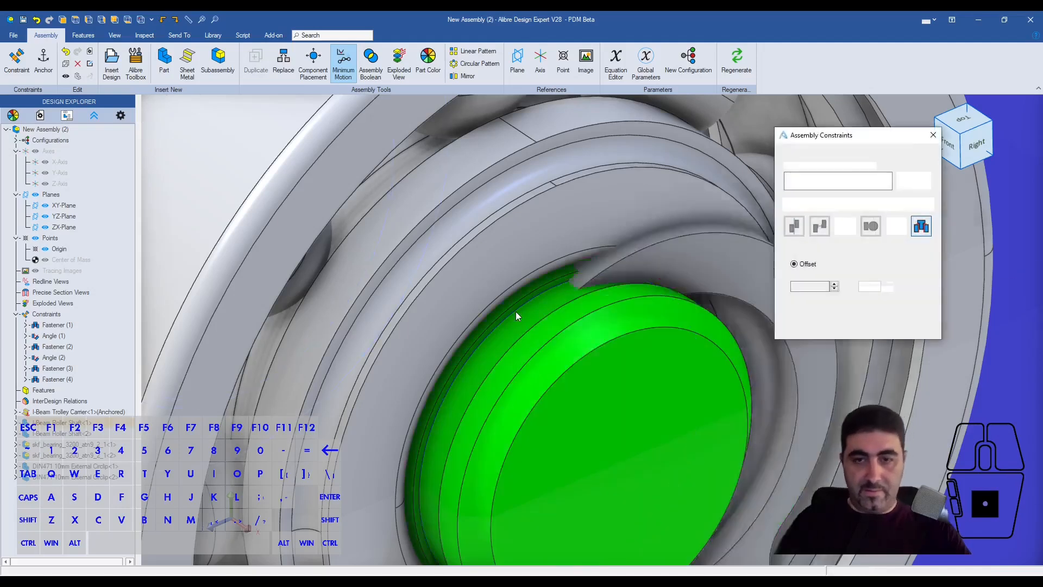
left_click(906, 182)
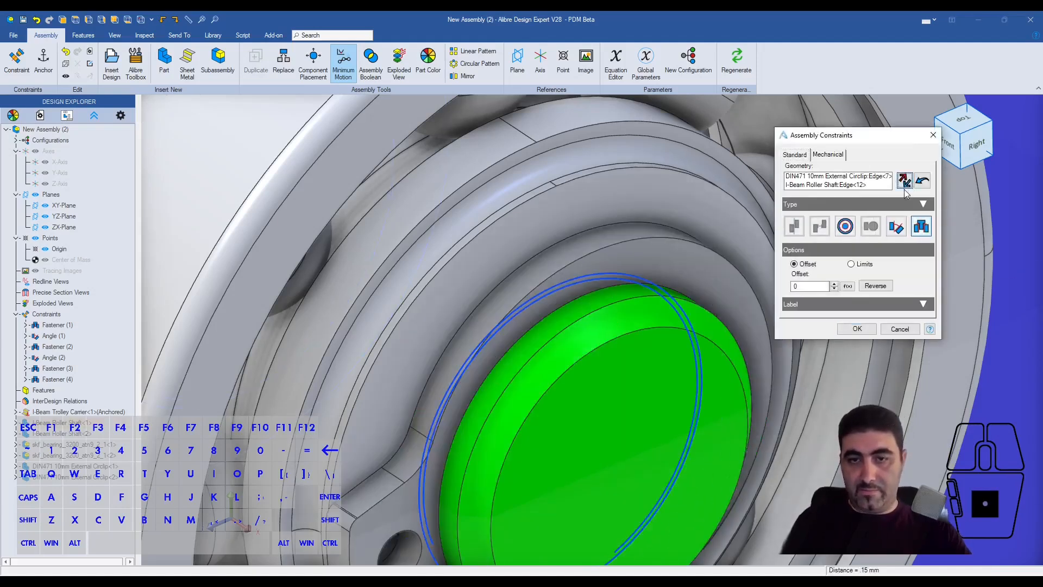
left_click(857, 328)
- Fasten the second circlip's inner edge to the groove edge of the other roller shaft with offset 0
scroll(467, 260, "down", 10)
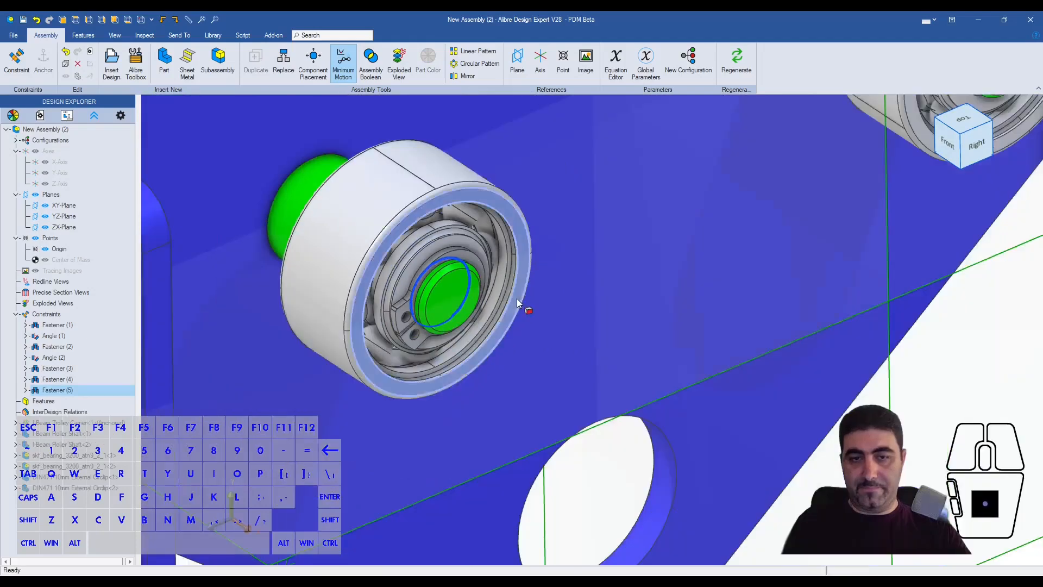
scroll(706, 274, "up", 5)
left_click(704, 272)
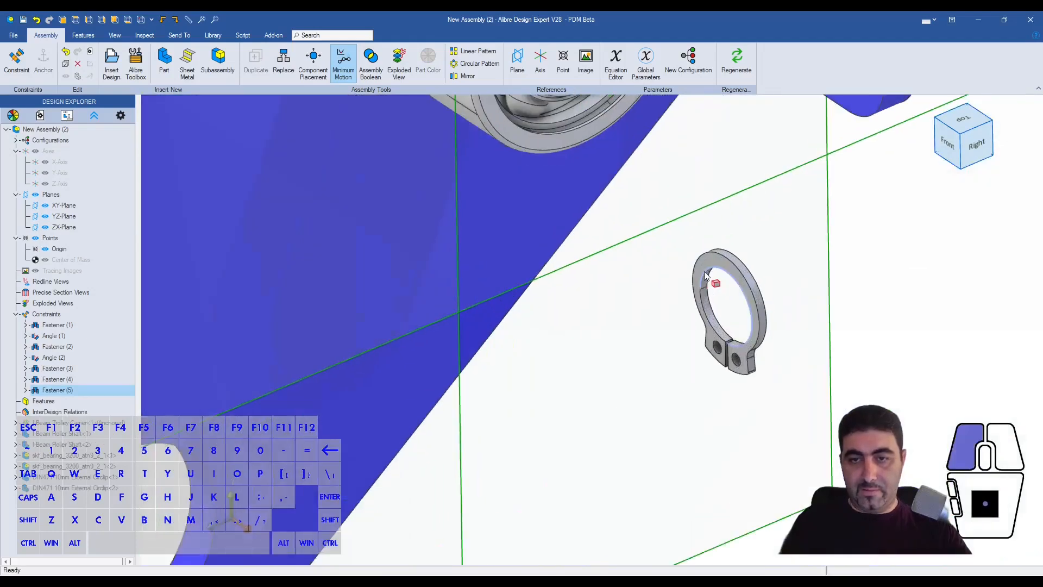
scroll(704, 271, "down", 3)
scroll(603, 146, "up", 6)
scroll(576, 140, "up", 5)
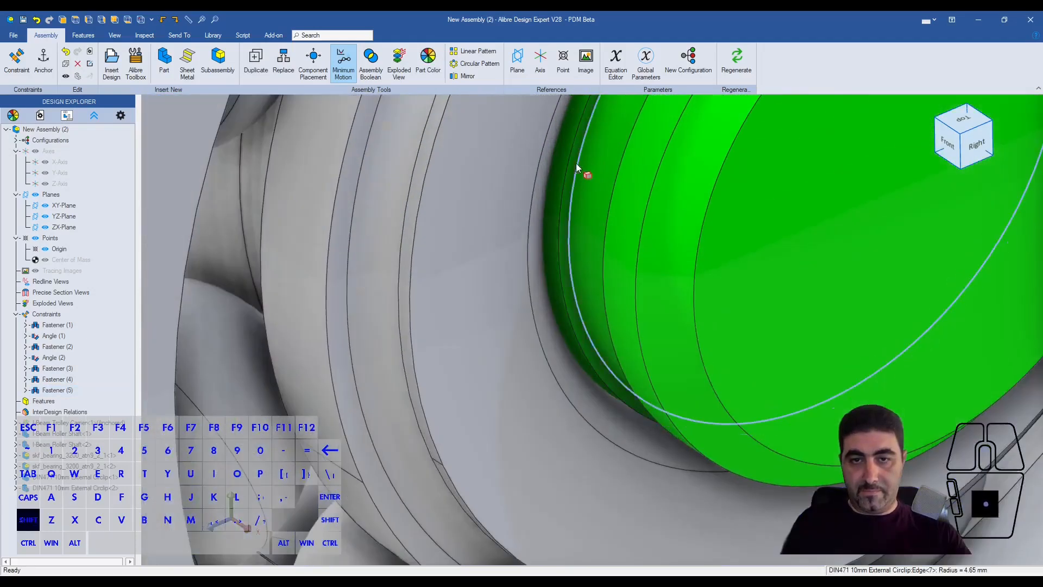
left_click(578, 166)
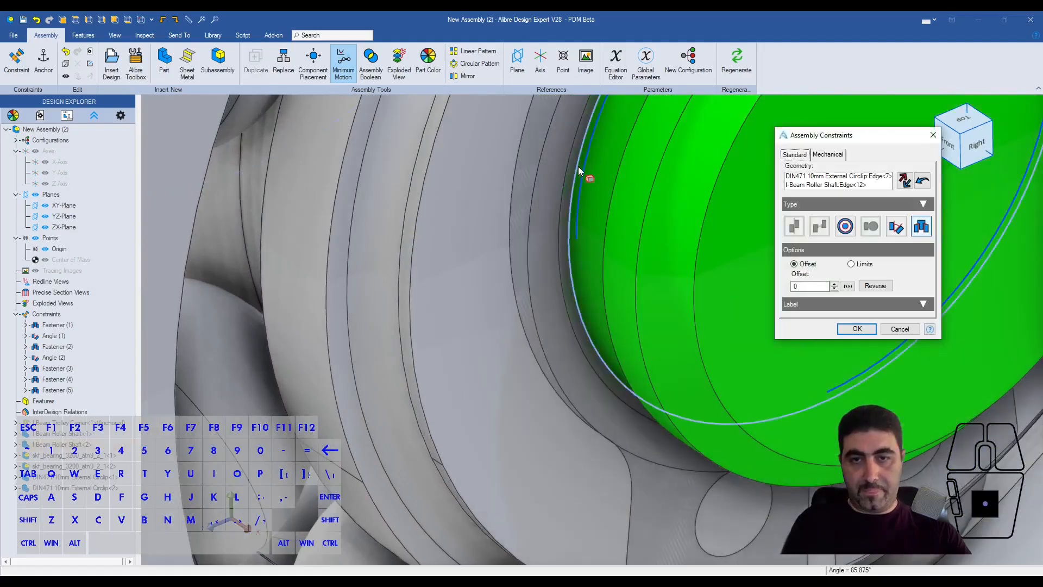
left_click(865, 330)
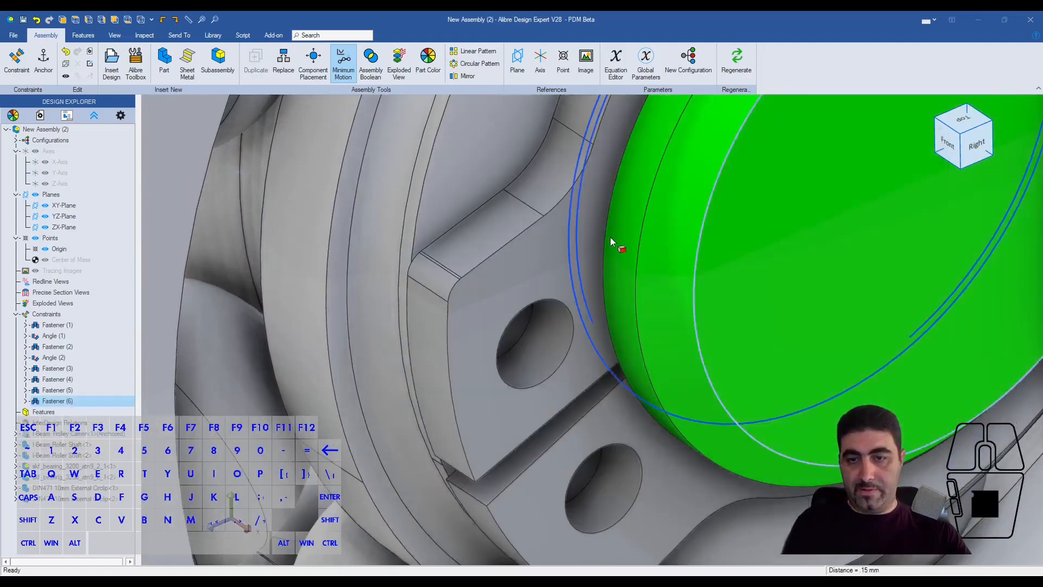
scroll(611, 239, "down", 8)
- Add a 65.552° angle constraint between the first circlip's gap face and the trolley carrier's flange face
scroll(398, 370, "up", 3)
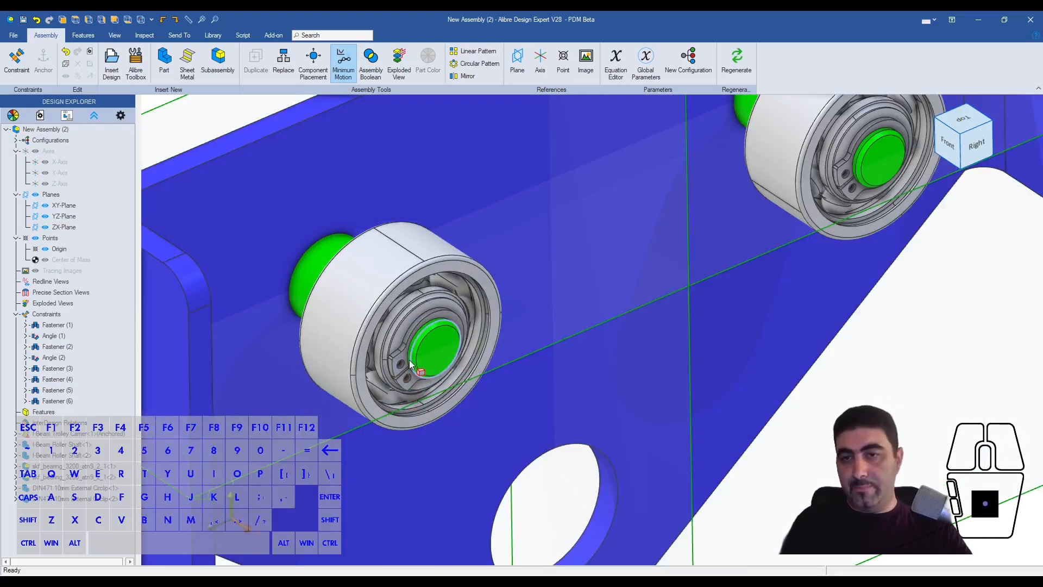
scroll(409, 359, "up", 6)
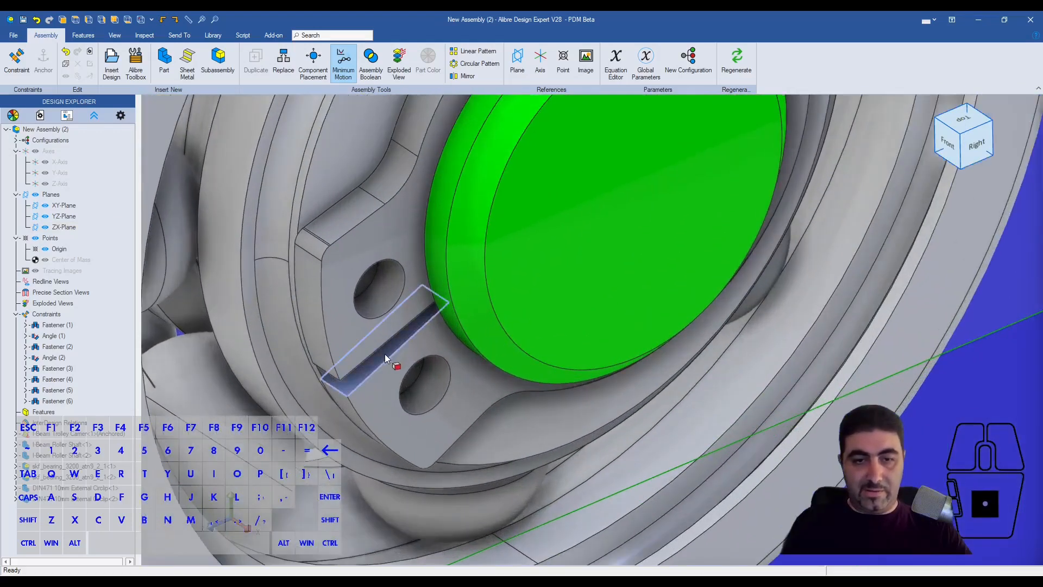
scroll(384, 354, "down", 8)
left_click(293, 348, "shift")
key("ctrl+q")
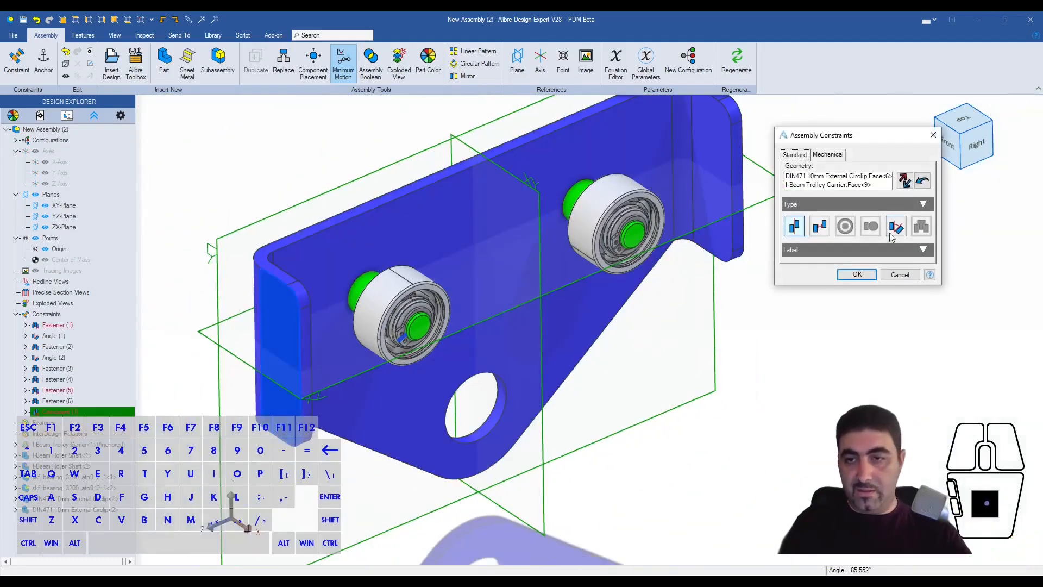
left_click(891, 234)
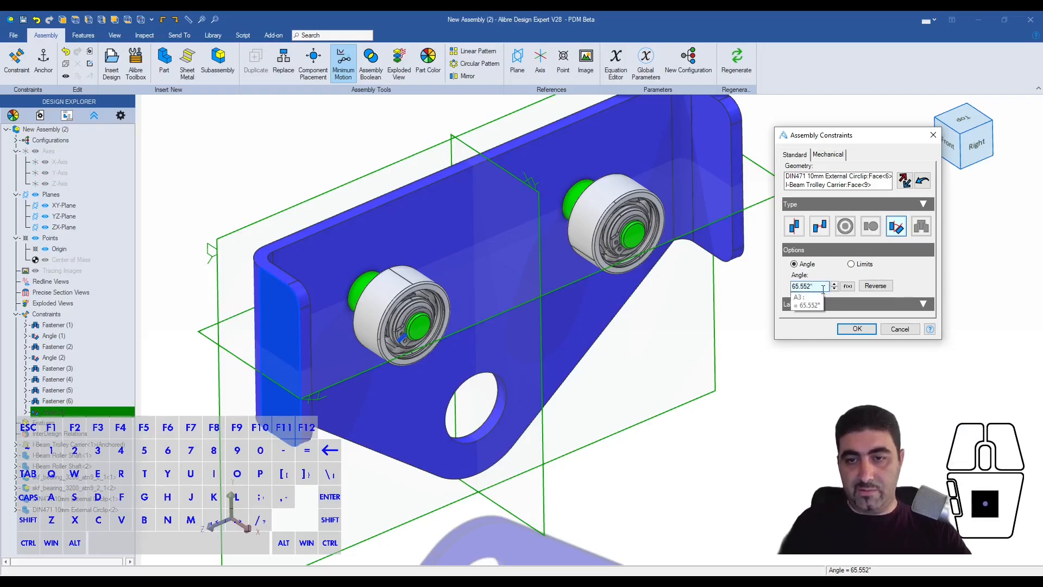
left_click(856, 330)
- Constrain the second circlip's gap face to the same carrier flange face at an angle of 65.552°
scroll(613, 258, "up", 10)
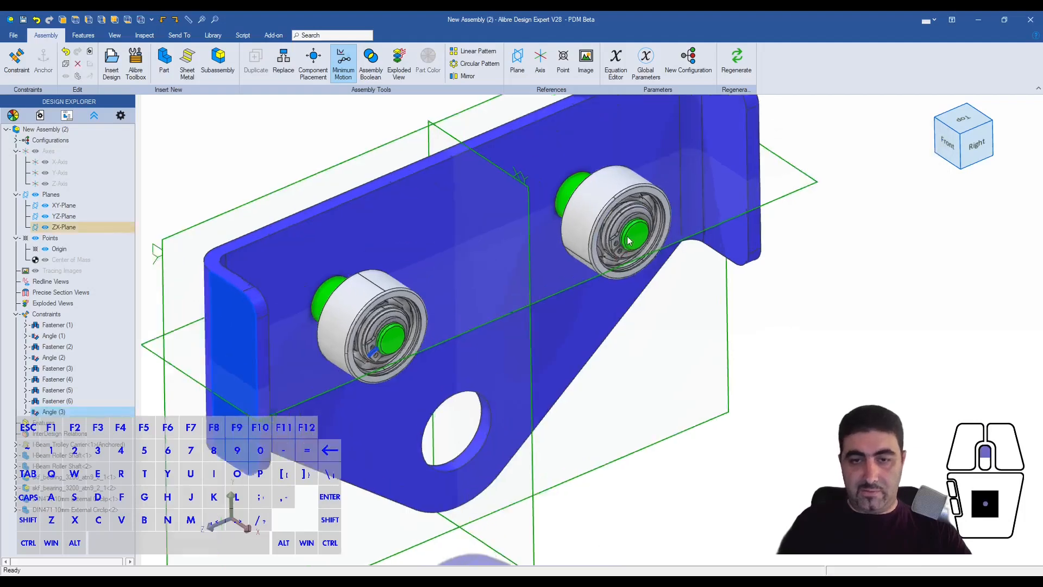
scroll(587, 270, "up", 5)
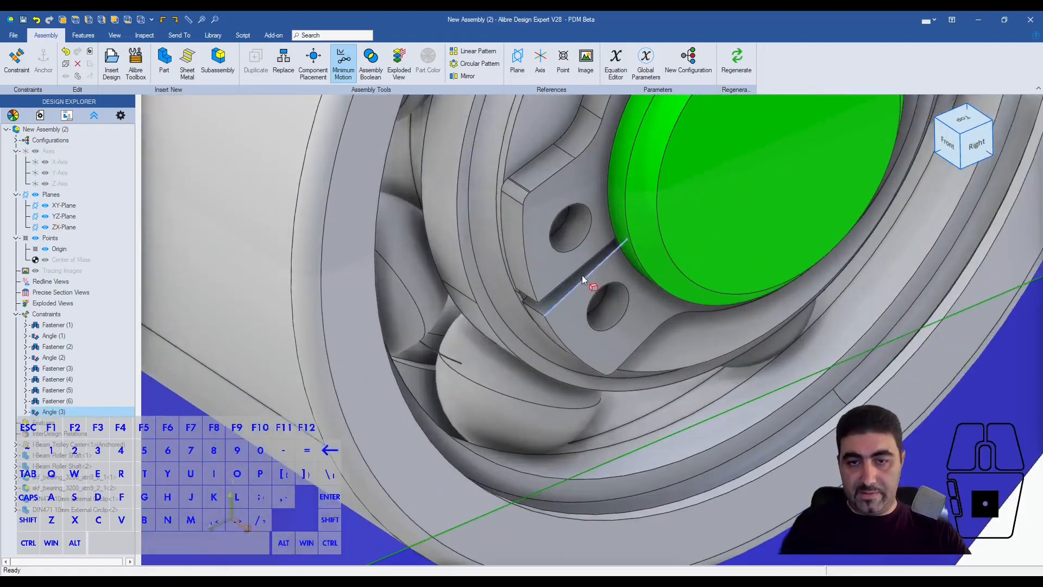
scroll(579, 274, "down", 12)
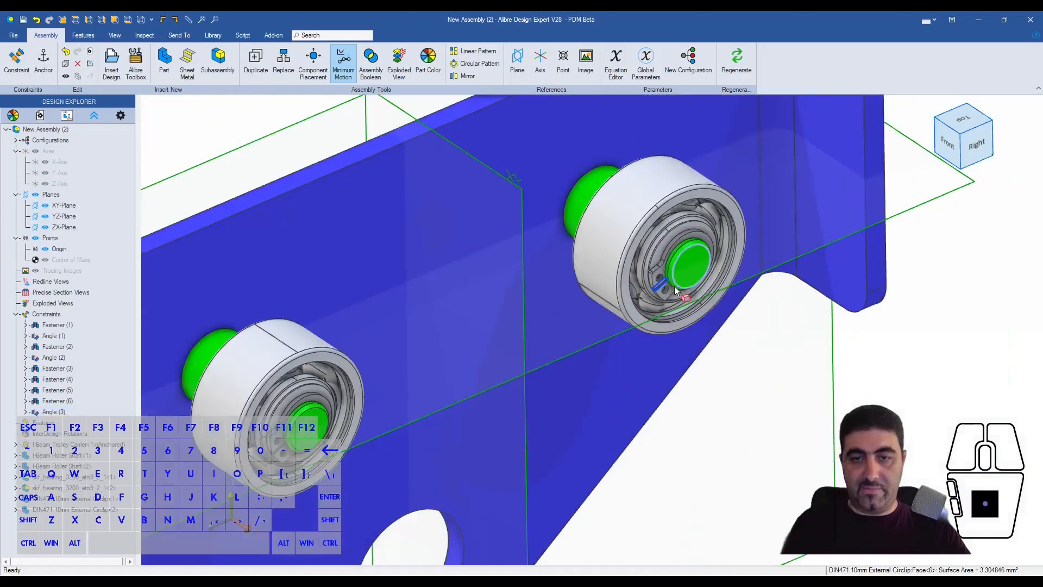
left_click(395, 365, "shift")
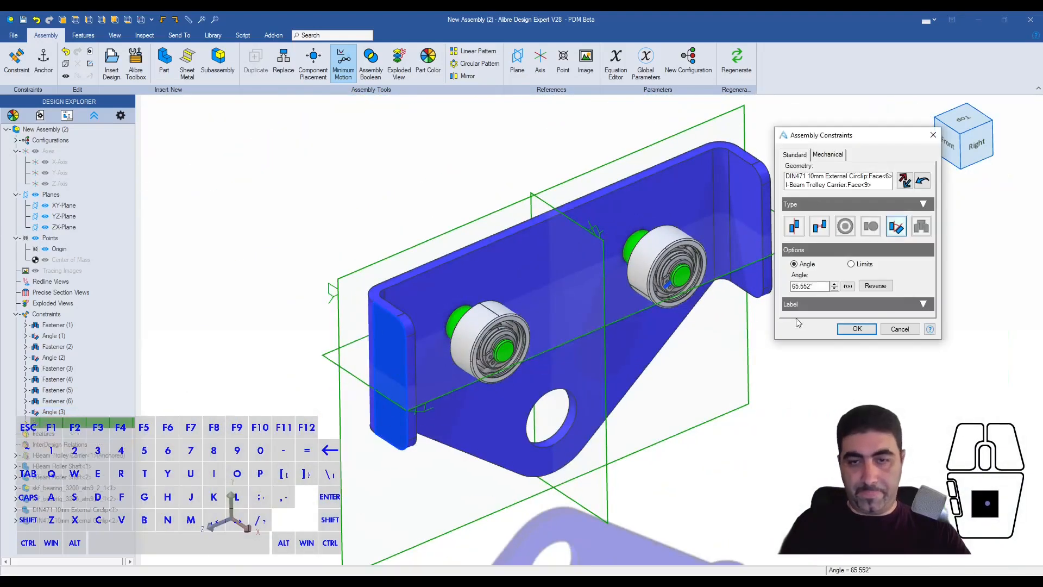
left_click(857, 331)
- Insert two copies of Roller.AD_PRT into the assembly beside the trolley carrier
scroll(634, 261, "up", 4)
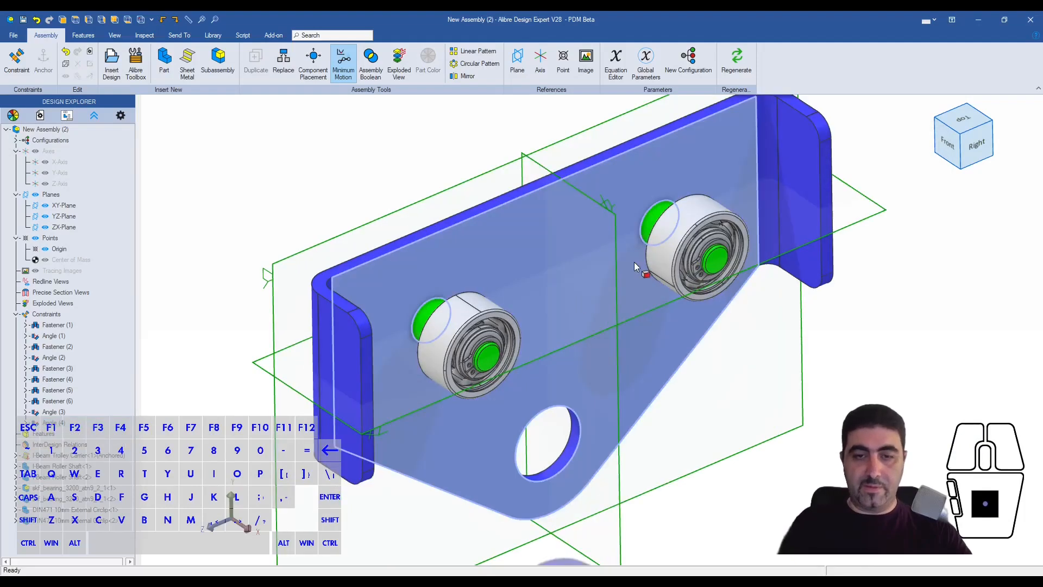
middle_click_drag(603, 238, 595, 377)
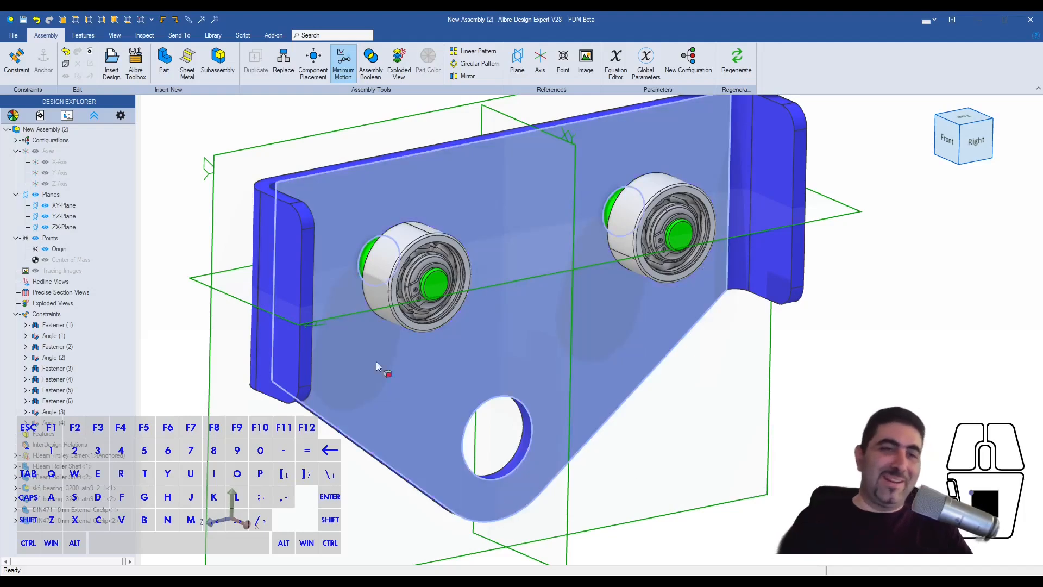
left_click(114, 70)
left_click(212, 144)
left_click(726, 352)
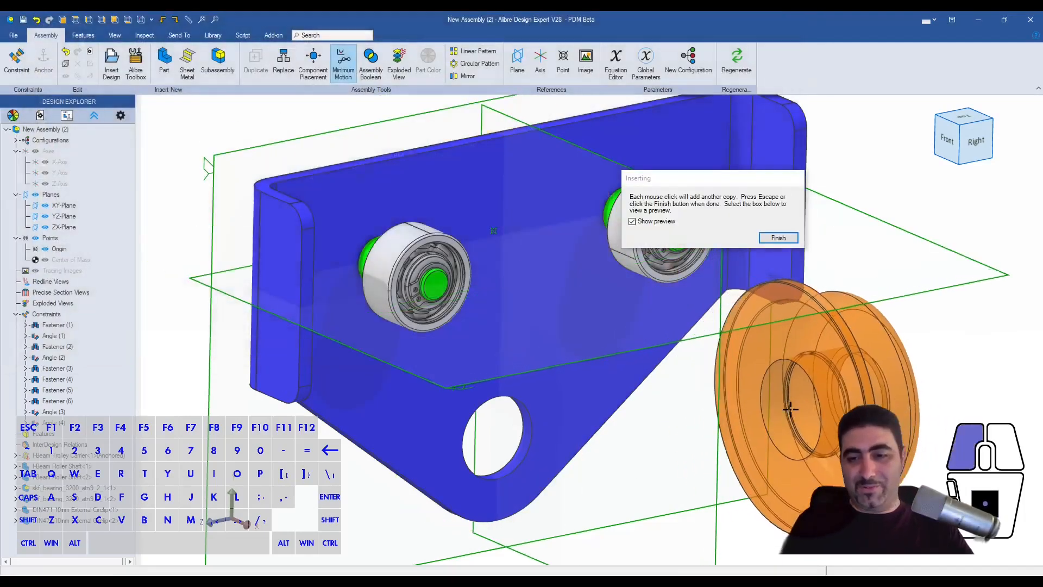
left_click(790, 408)
left_click(776, 240)
- Inspect the bores of both inserted rollers and shift the front roller slightly farther from the carrier
middle_click_drag(760, 257, 709, 242)
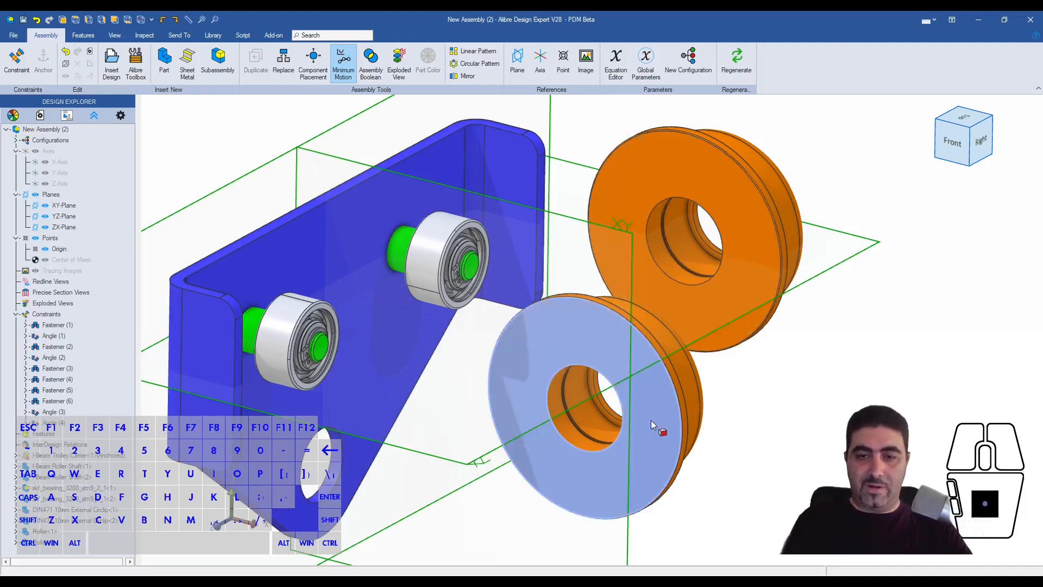
middle_click_drag(651, 419, 733, 411)
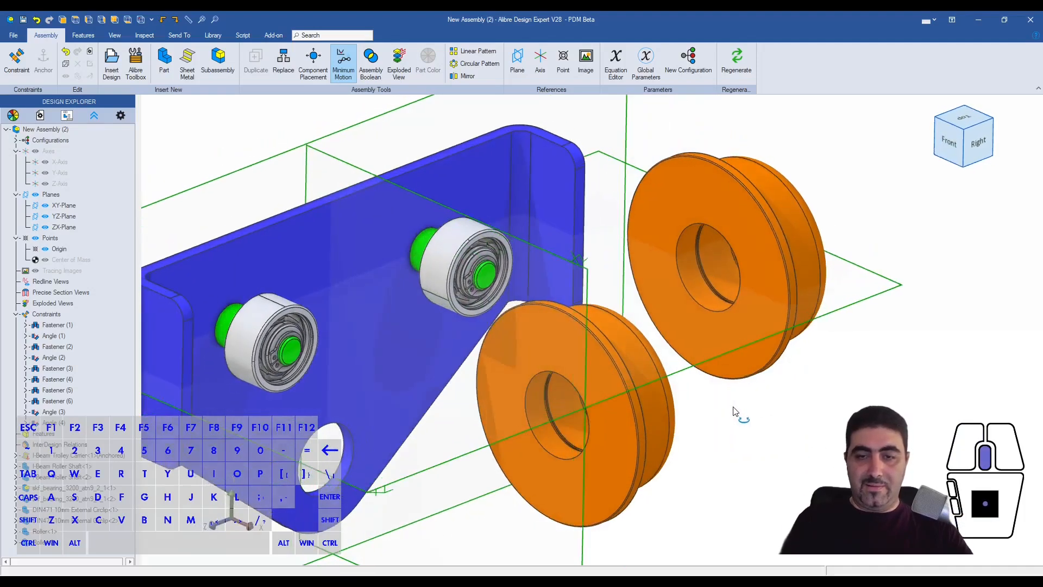
left_click_drag(647, 406, 821, 482)
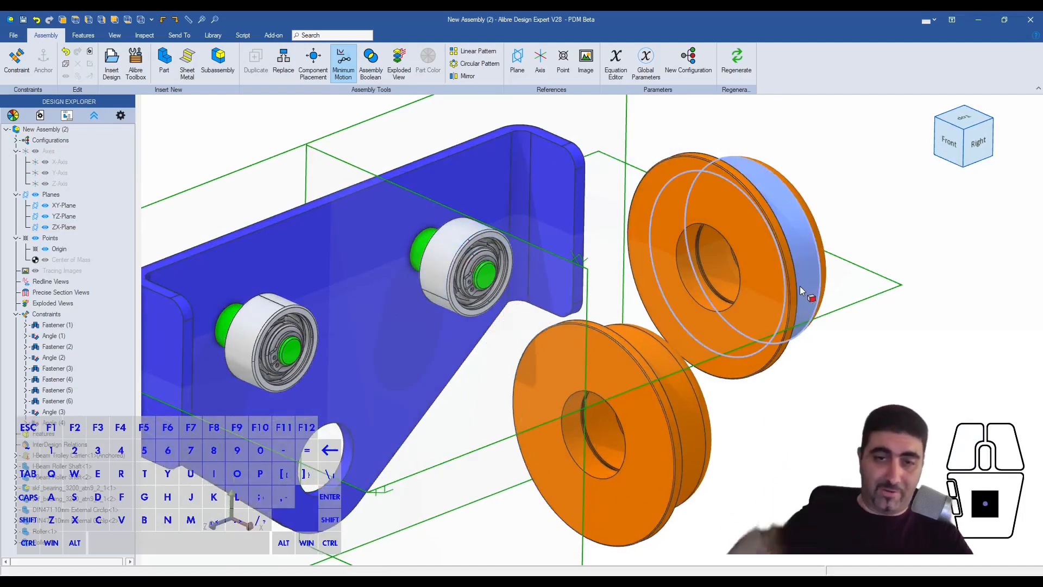
- Switch to the browser, return to the McMaster-Carr home page and search the catalog for circlips
left_click(933, 431)
key("Escape")
left_click(695, 288)
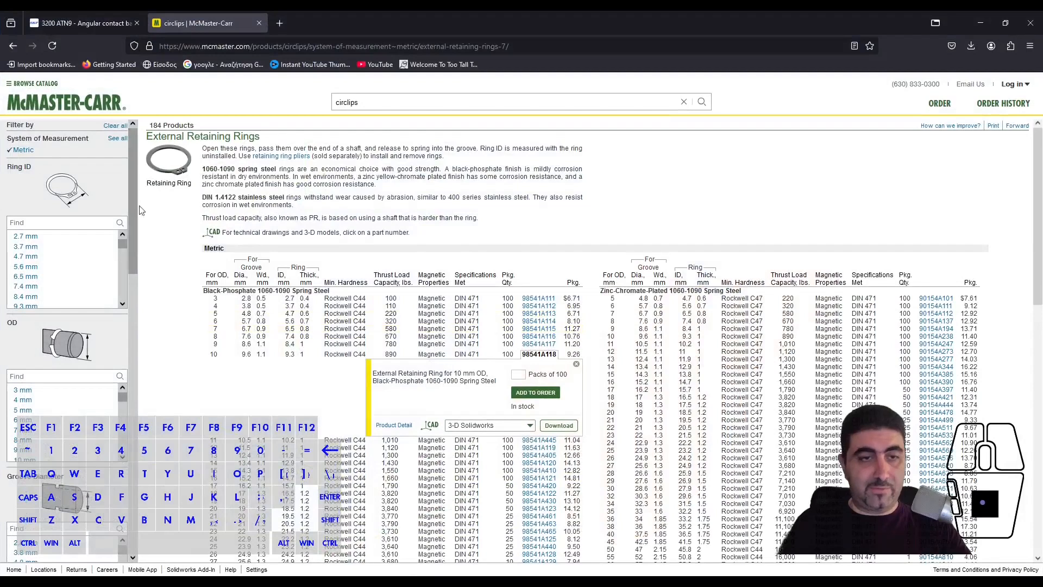
left_click(75, 102)
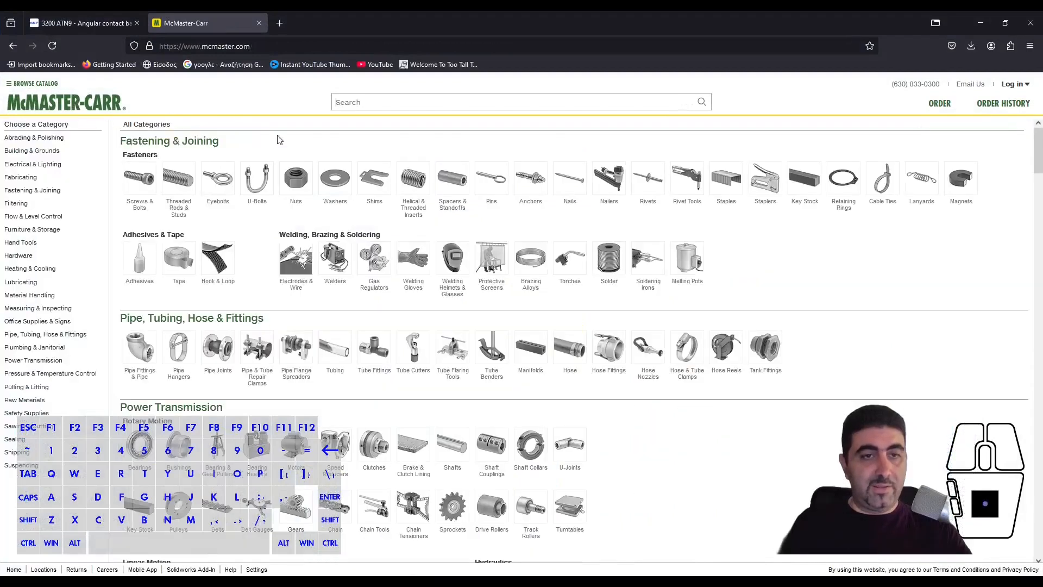
left_click(354, 103)
type("circl")
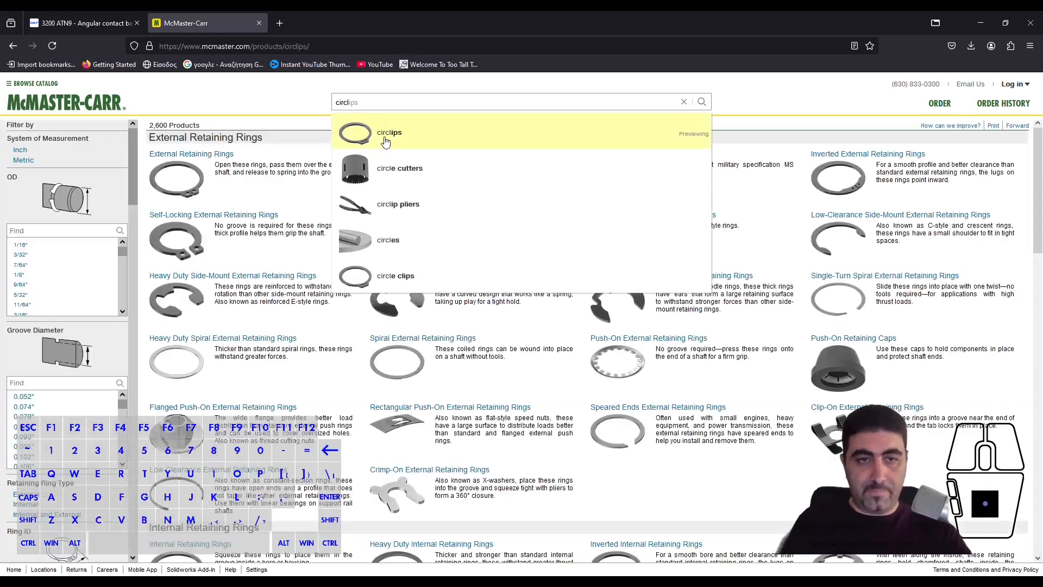
left_click(385, 136)
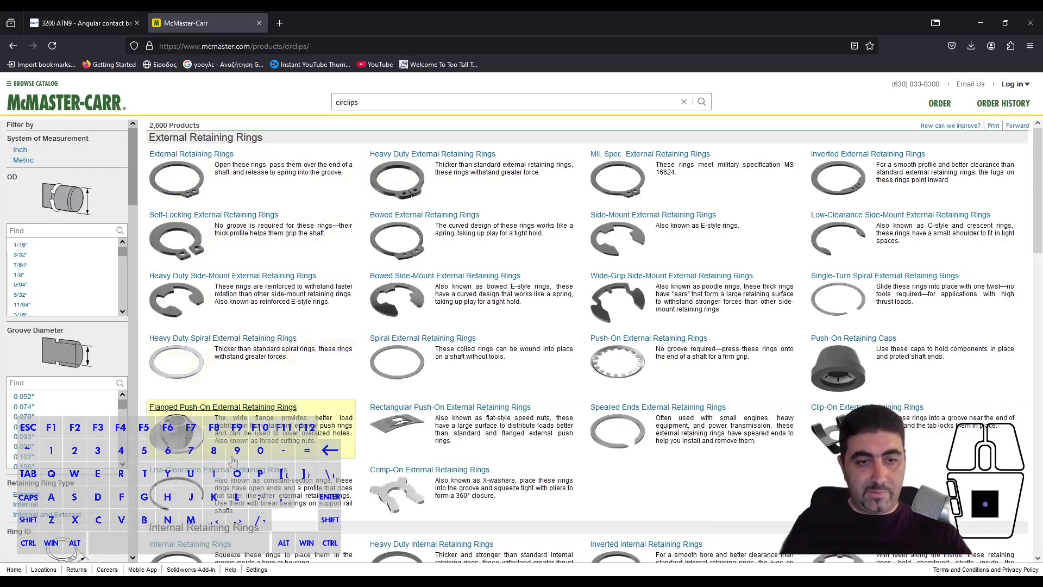
scroll(239, 318, "down", 1)
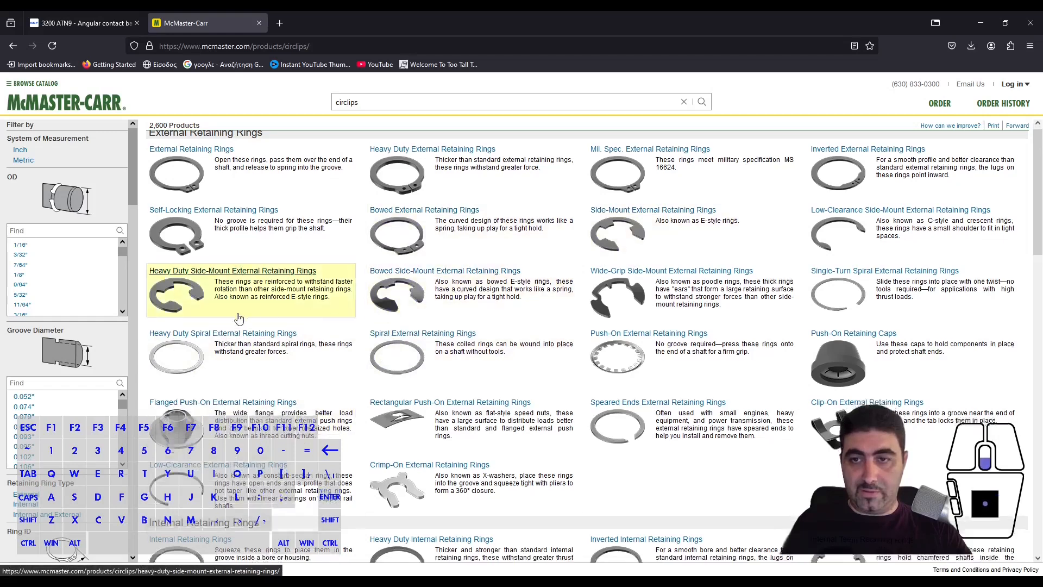
- Narrow the catalog to internal retaining rings in metric sizes for a 30 mm ID
scroll(233, 326, "down", 4)
left_click(210, 395)
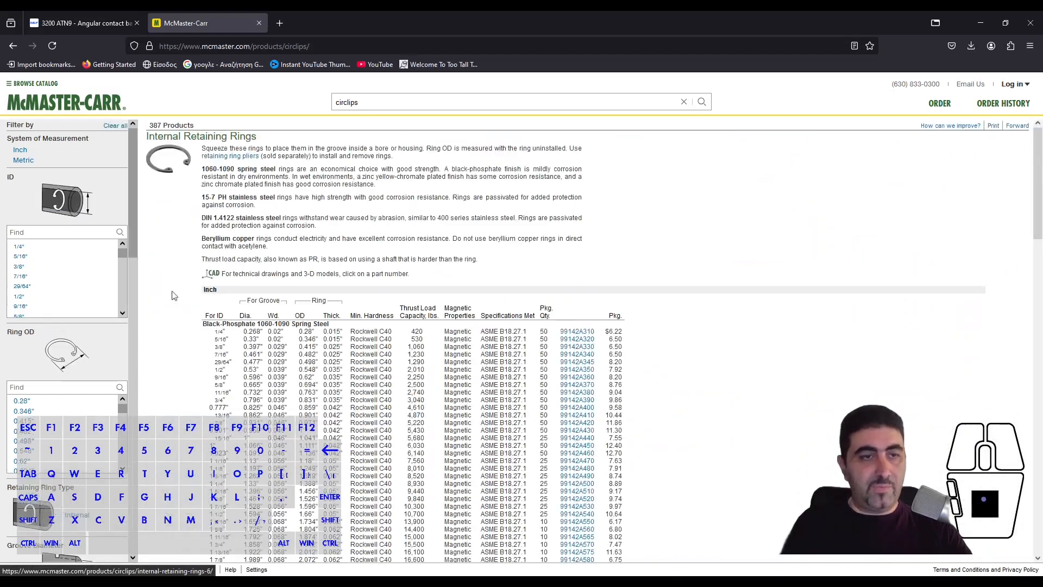
left_click(32, 160)
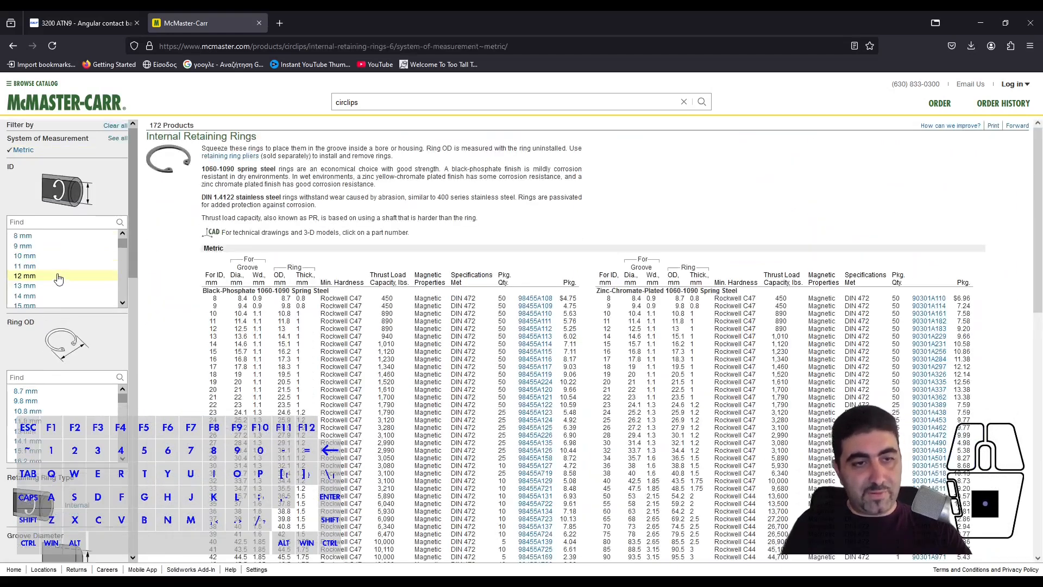
scroll(65, 270, "down", 5)
left_click(64, 260)
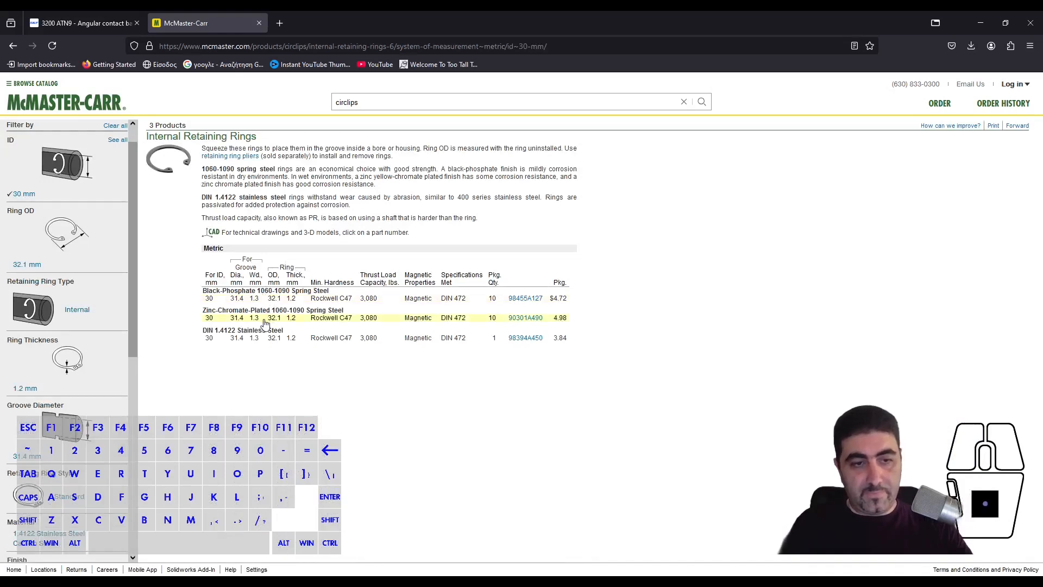
- Download the black-phosphate DIN 472 retaining ring 98455A127 as a 3-D STEP file
left_click(454, 303)
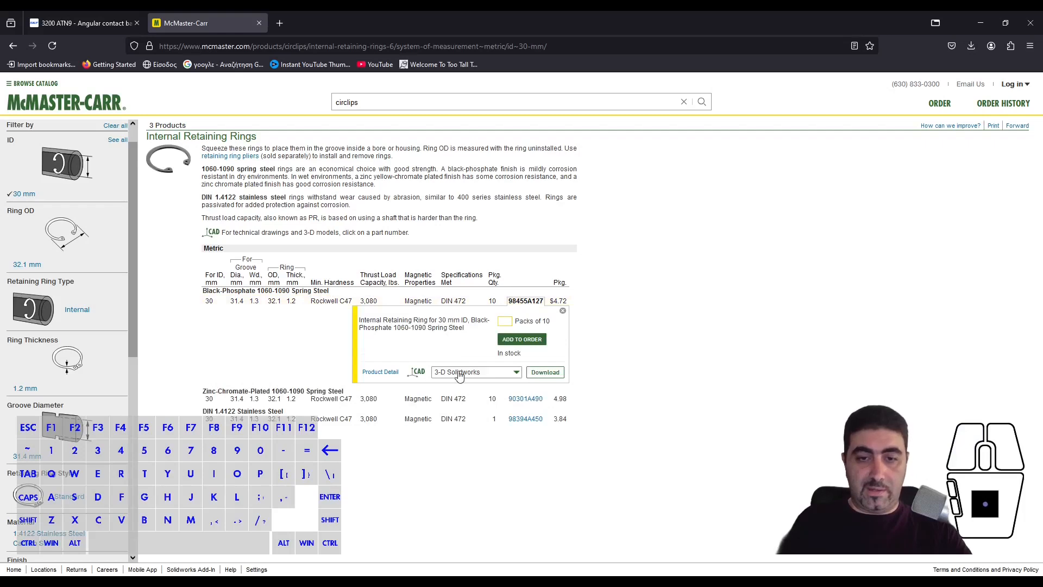
left_click(459, 373)
left_click(470, 435)
left_click(545, 373)
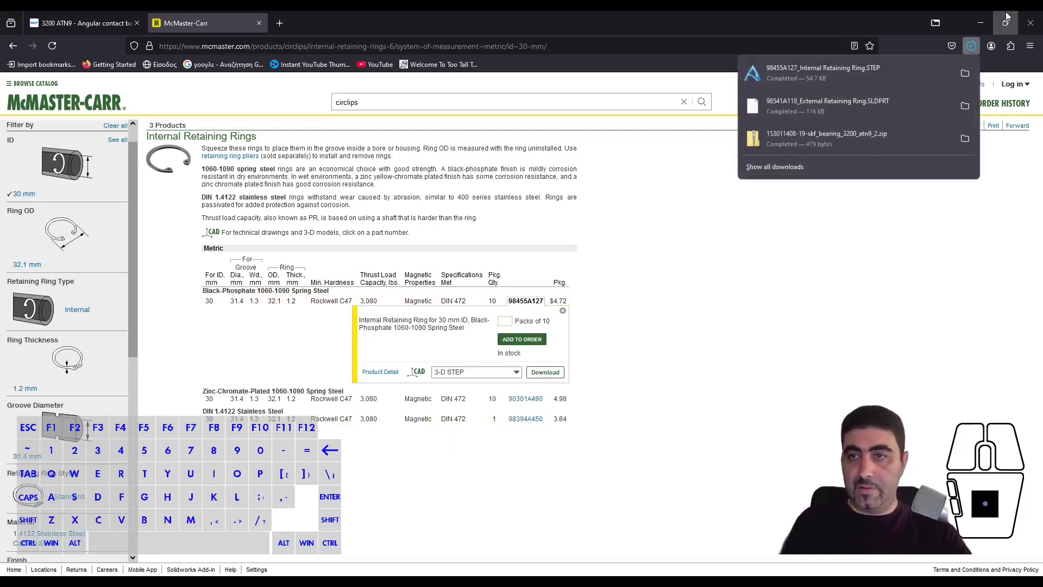
- Switch to Alibre Design and insert two copies of 98455A127_Internal Retaining Ring.STEP from Downloads beside the rollers, using the default import options
left_click(980, 23)
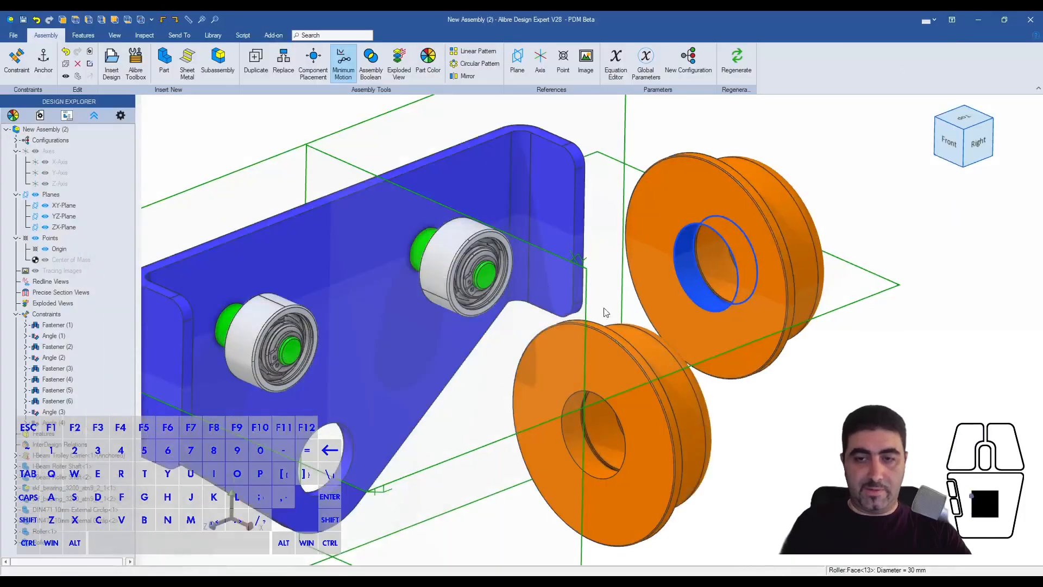
left_click(111, 62)
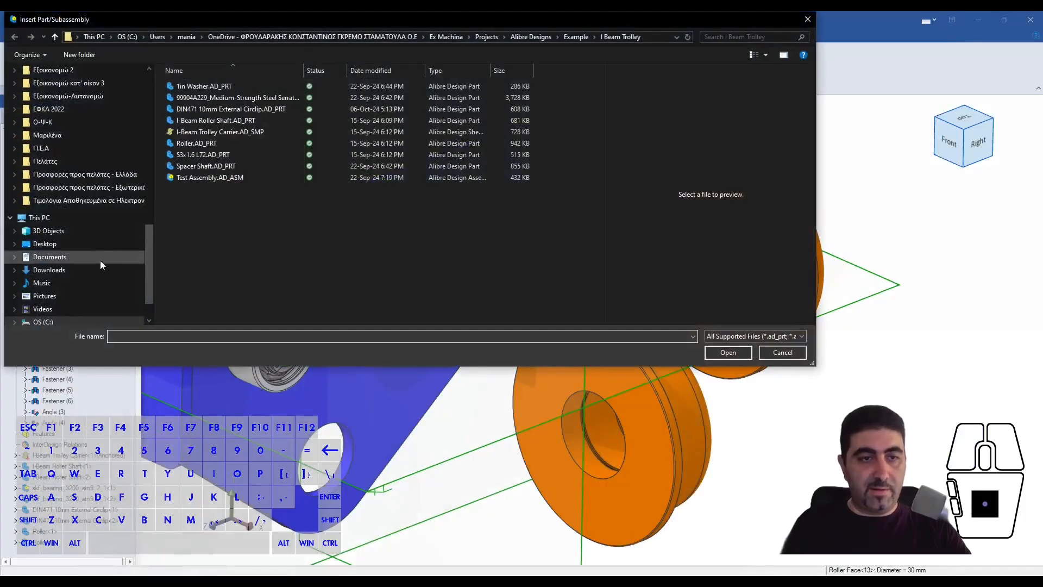
left_click(65, 269)
left_click(234, 101)
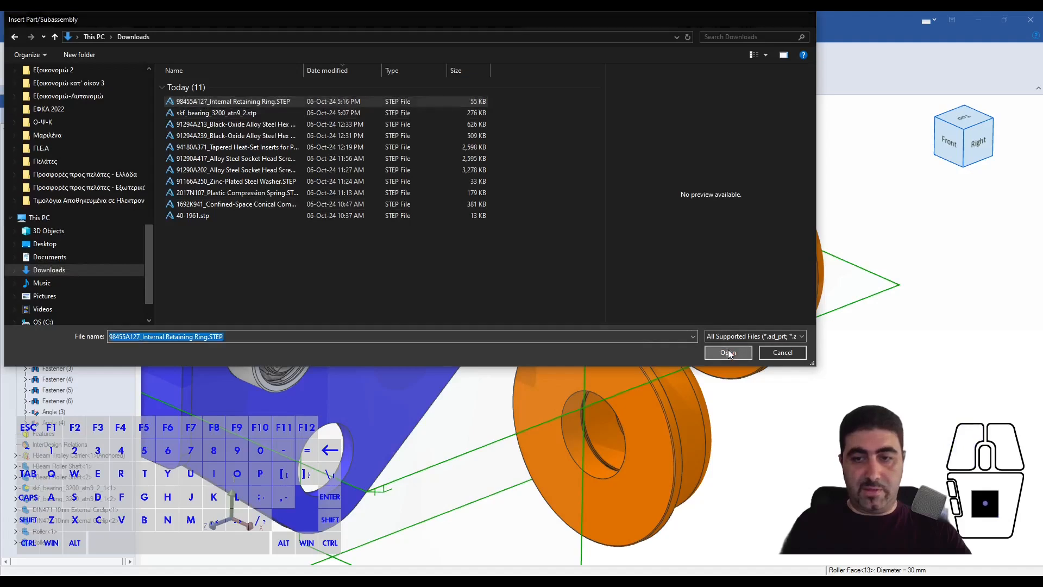
left_click(728, 352)
left_click(803, 314)
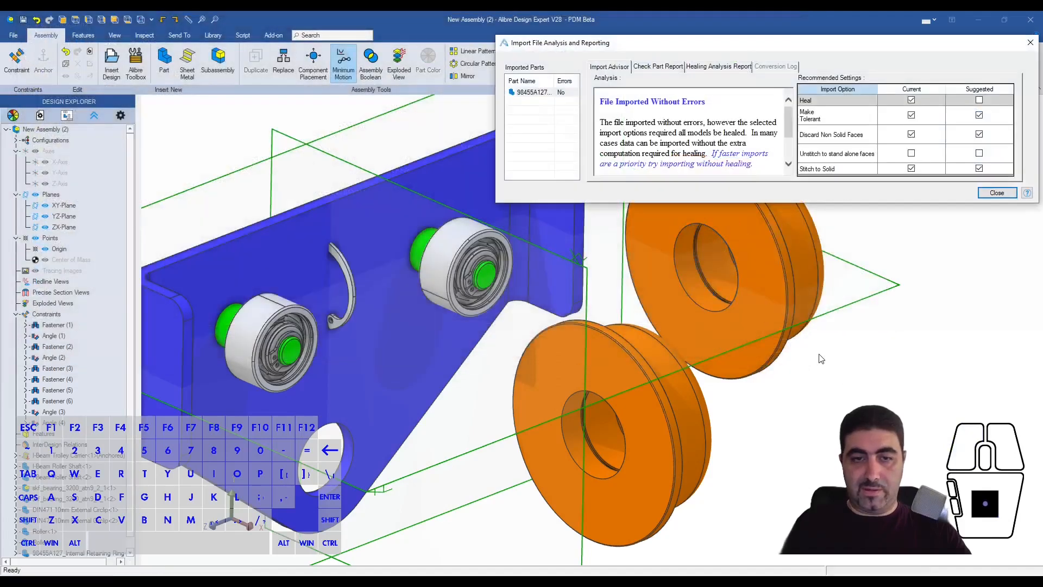
left_click(1030, 42)
left_click_drag(350, 280, 925, 306)
left_click(968, 418)
- Apply a Fastener constraint with 0 offset between one retaining ring's outer edge and the groove edge inside the front roller's bore
left_click(875, 243)
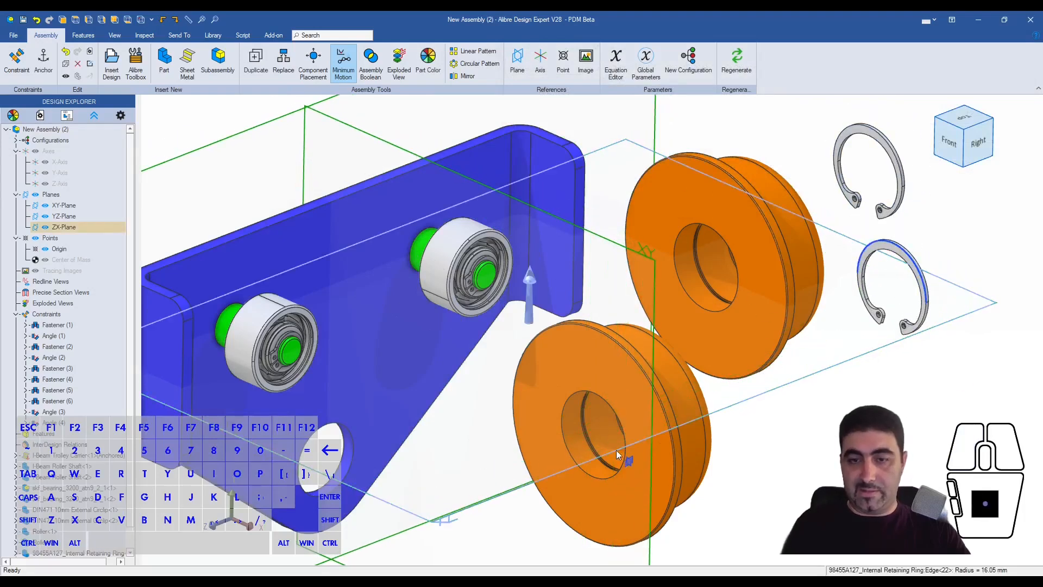
scroll(572, 445, "up", 4)
left_click(601, 428)
left_click(921, 228)
scroll(627, 390, "up", 1)
scroll(627, 390, "up", 3)
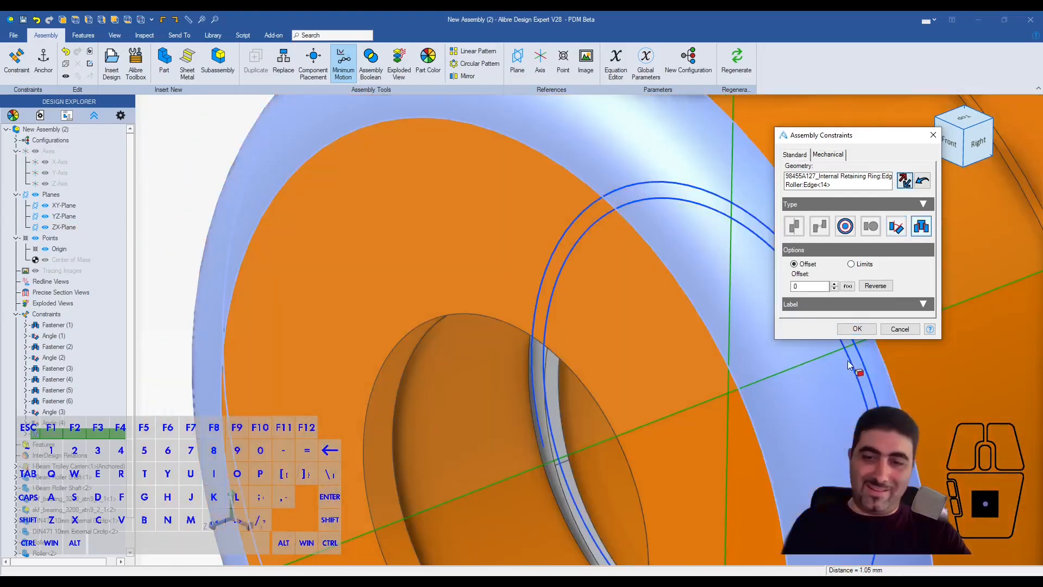
left_click(857, 329)
scroll(644, 288, "down", 4)
middle_click_drag(642, 293, 700, 332)
left_click_drag(699, 331, 789, 362)
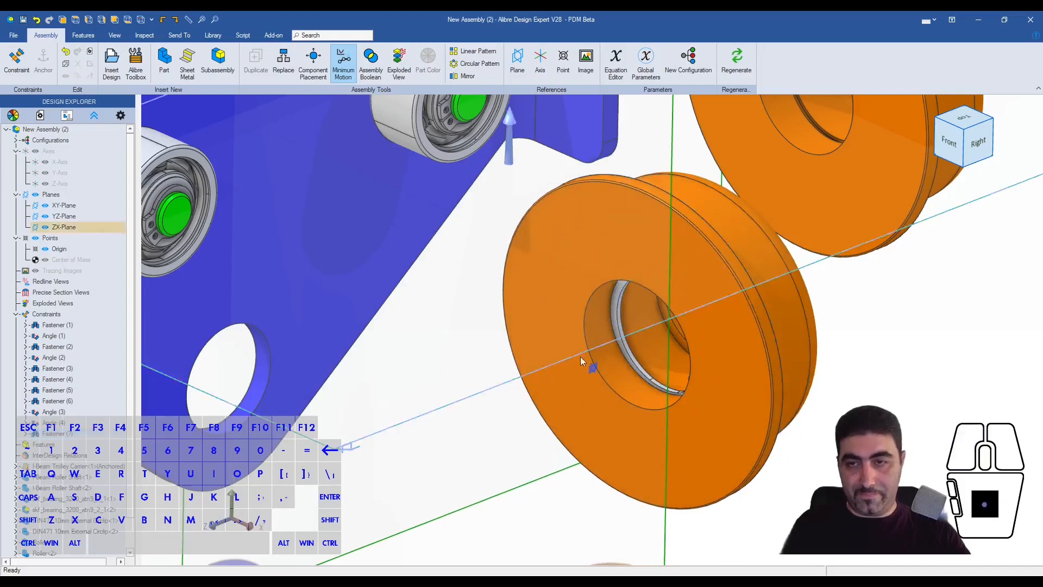
- Seat the other retaining ring in the rear roller's bore groove with a 0-offset Fastener constraint between their circular edges
scroll(580, 356, "down", 5)
scroll(805, 144, "up", 4)
left_click_drag(791, 115, 580, 289)
scroll(598, 272, "up", 3)
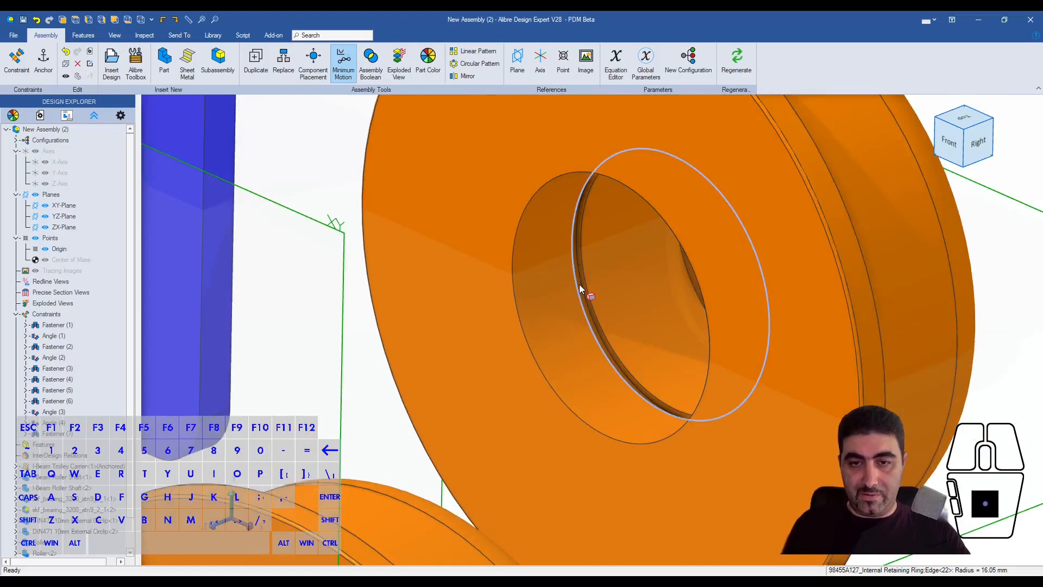
left_click(579, 285, "shift")
key("ctrl+q")
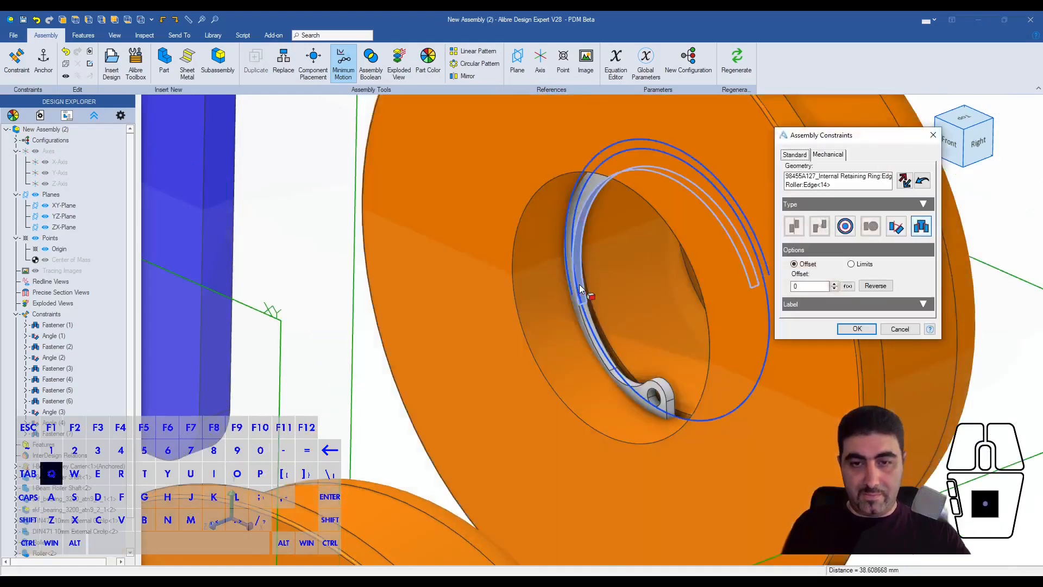
left_click(905, 181)
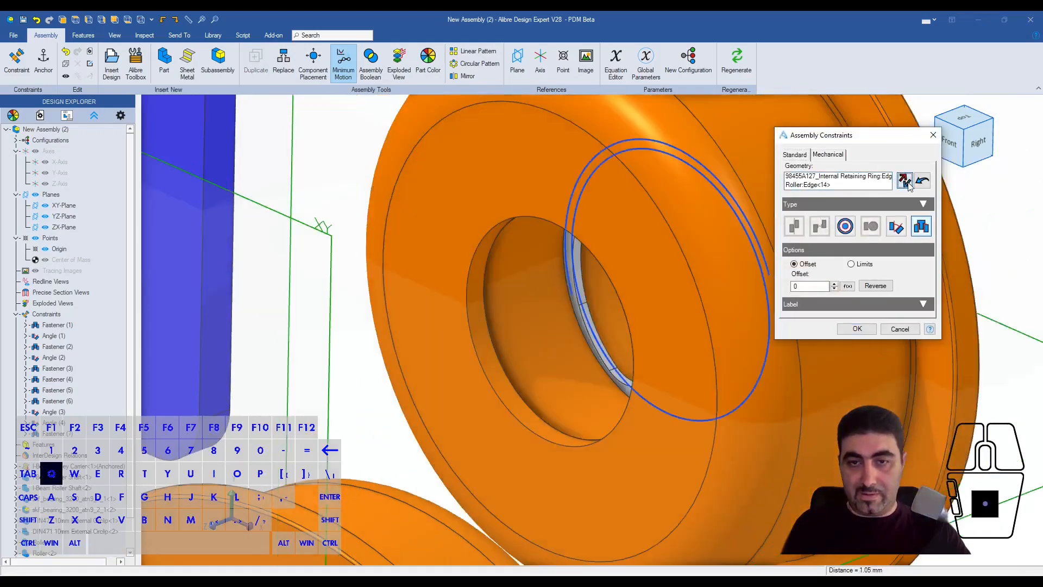
left_click(855, 330)
middle_click_drag(685, 304, 868, 268)
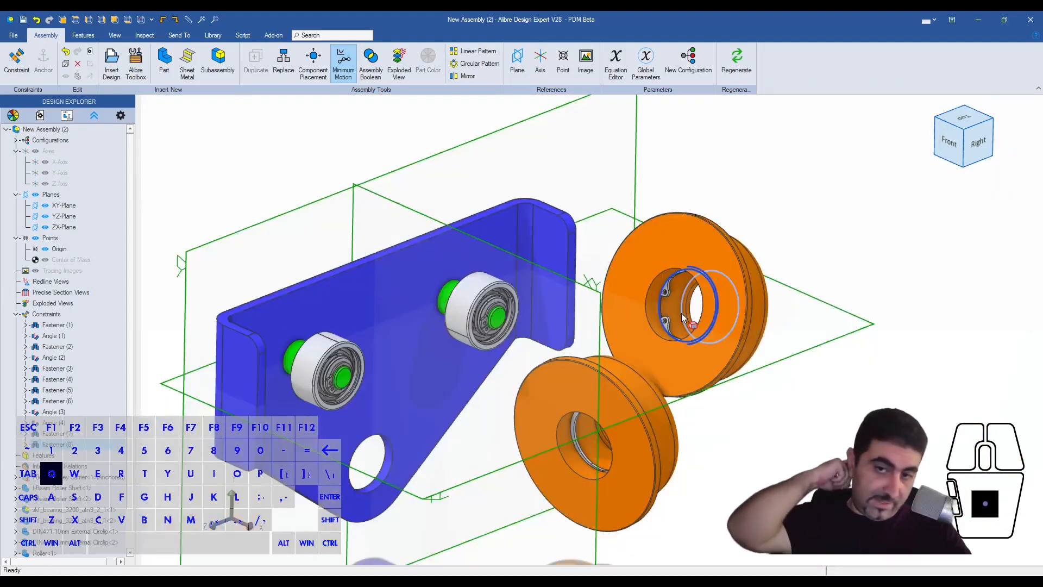
- Mount the rear roller on the rear SKF bearing with a 0-offset Fastener constraint between the roller's bore edge and the bearing's outer edge
scroll(666, 319, "up", 5)
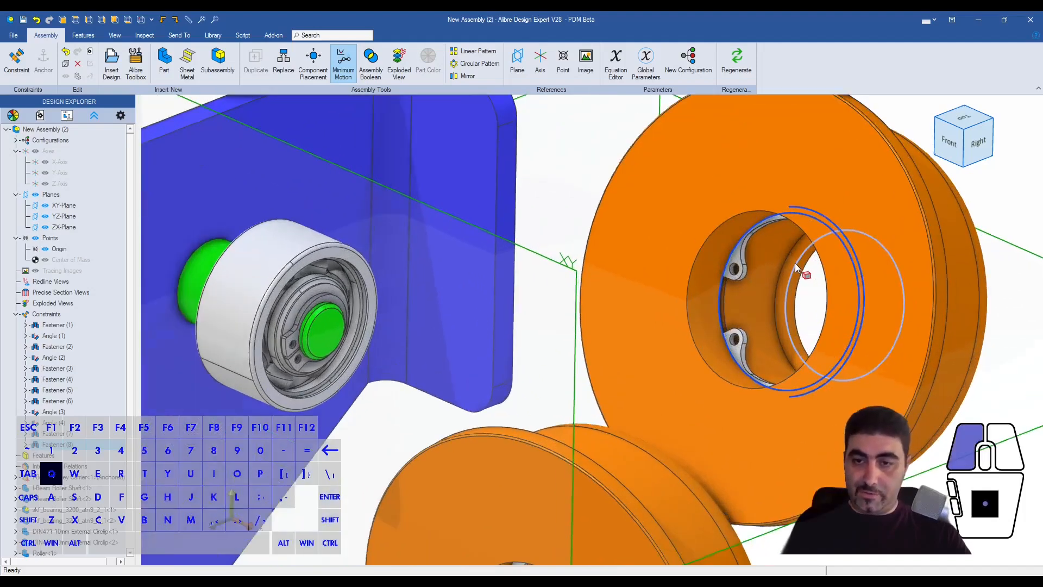
left_click(794, 263)
left_click(313, 254, "shift")
key("ctrl+q")
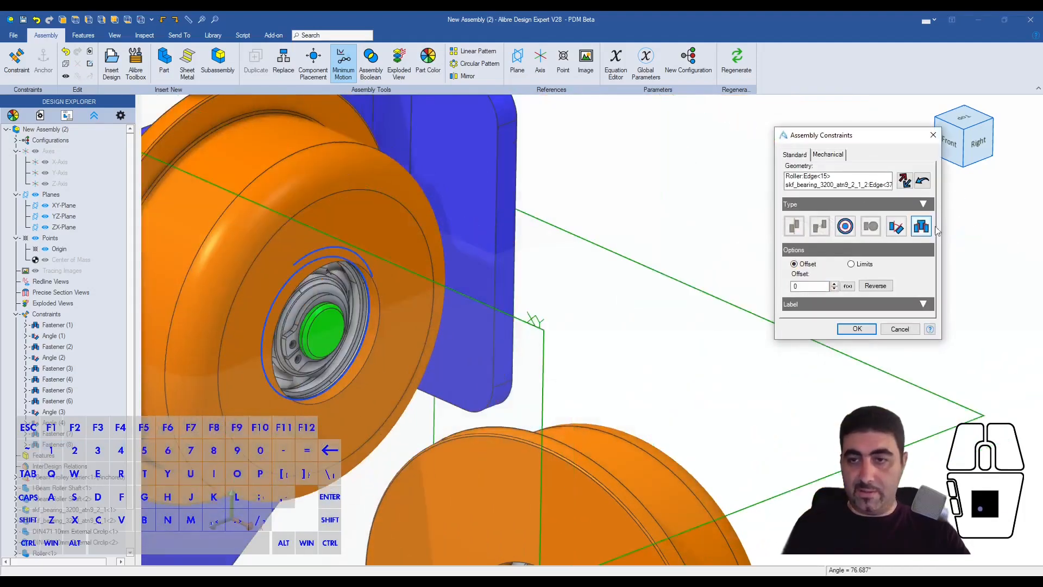
left_click(856, 328)
scroll(836, 331, "down", 5)
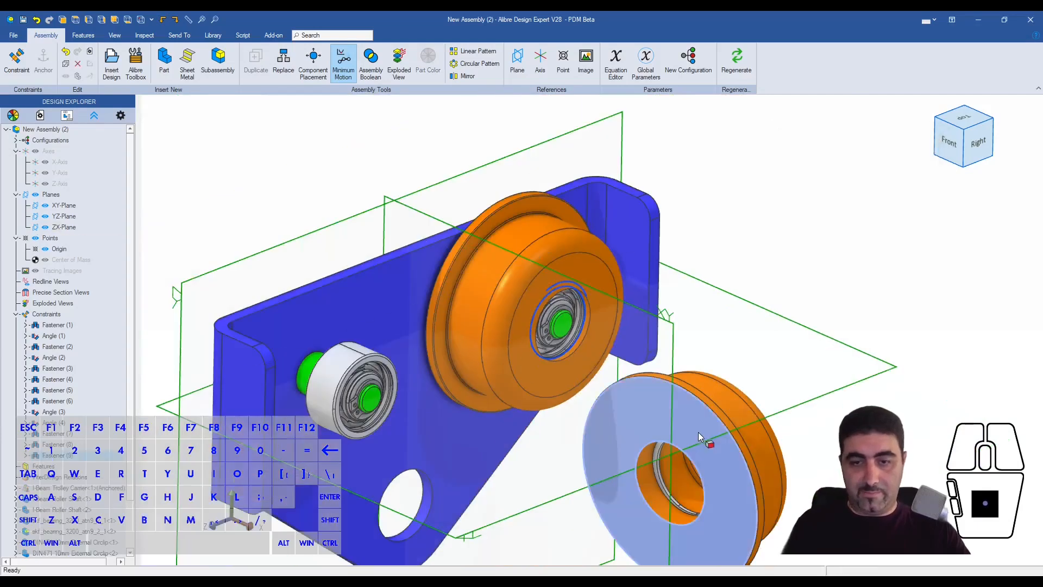
- Mount the front roller on the remaining SKF bearing with a Fastener constraint between its bore edge and the bearing's outer edge
mouse_move(704, 425)
middle_mouse_down()
mouse_move(738, 422)
mouse_move(713, 429)
middle_mouse_up()
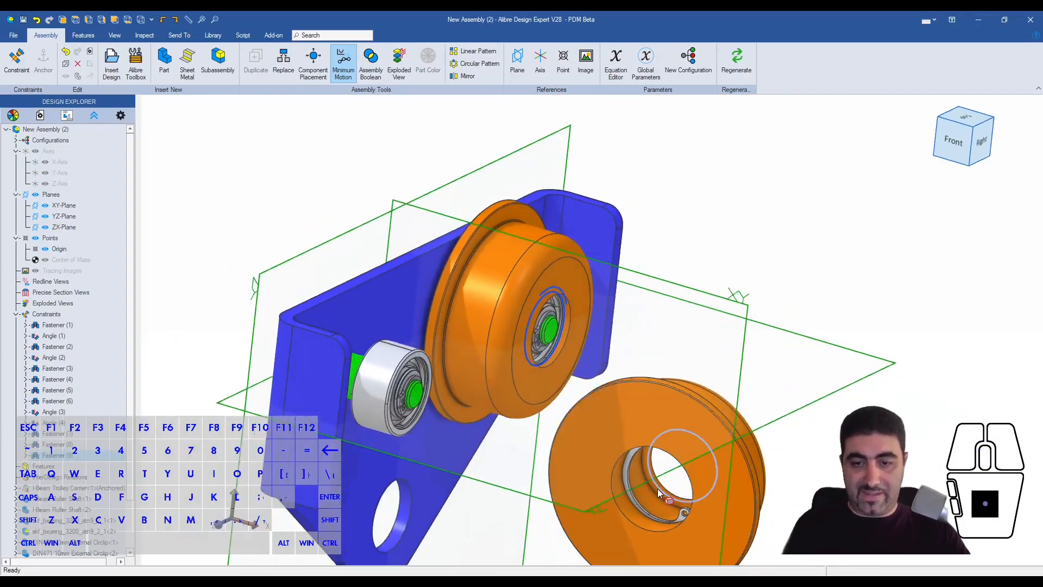
left_click(659, 489)
scroll(407, 421, "up", 4)
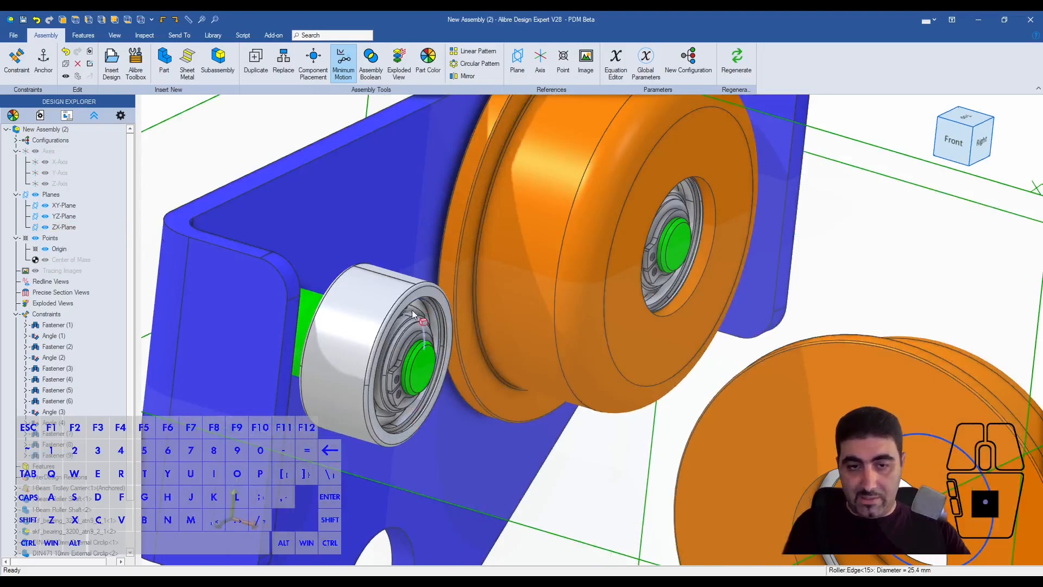
left_click(414, 294)
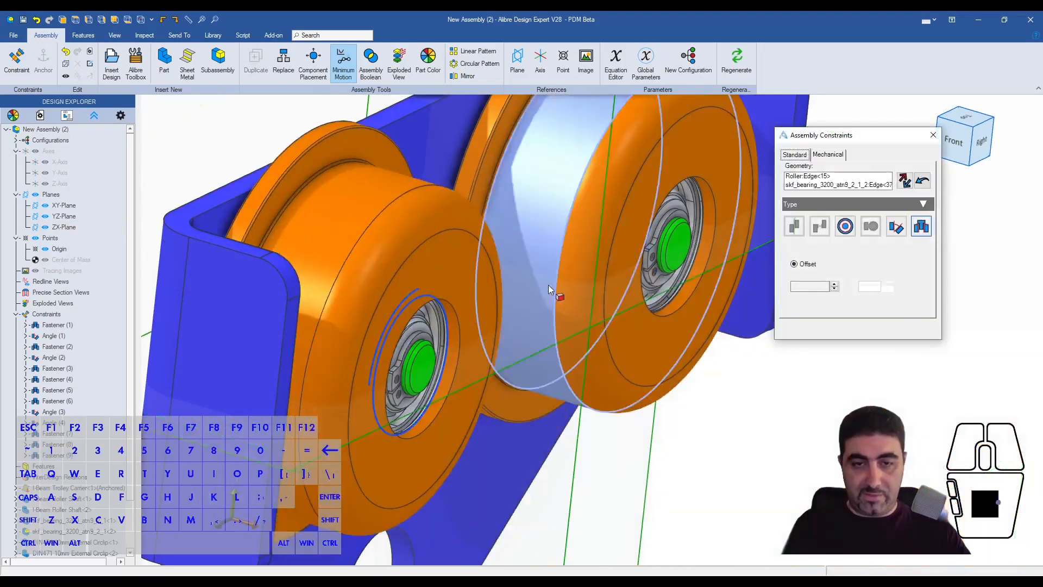
left_click(857, 329)
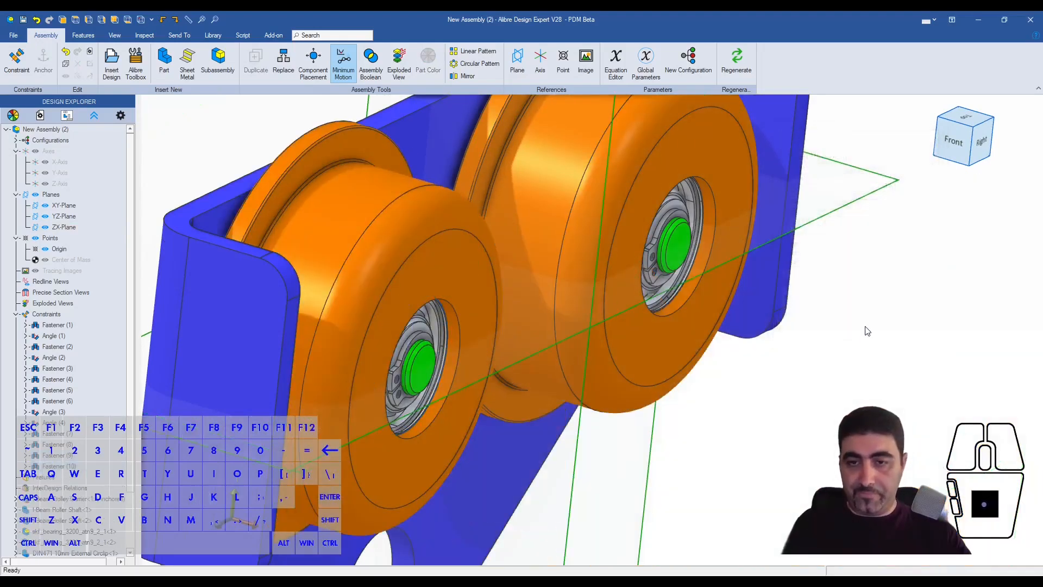
- Examine the mounted rollers from several angles and check the clearance between roller flange and carrier plate from the top
scroll(617, 281, "down", 5)
middle_click_drag(617, 282, 591, 289)
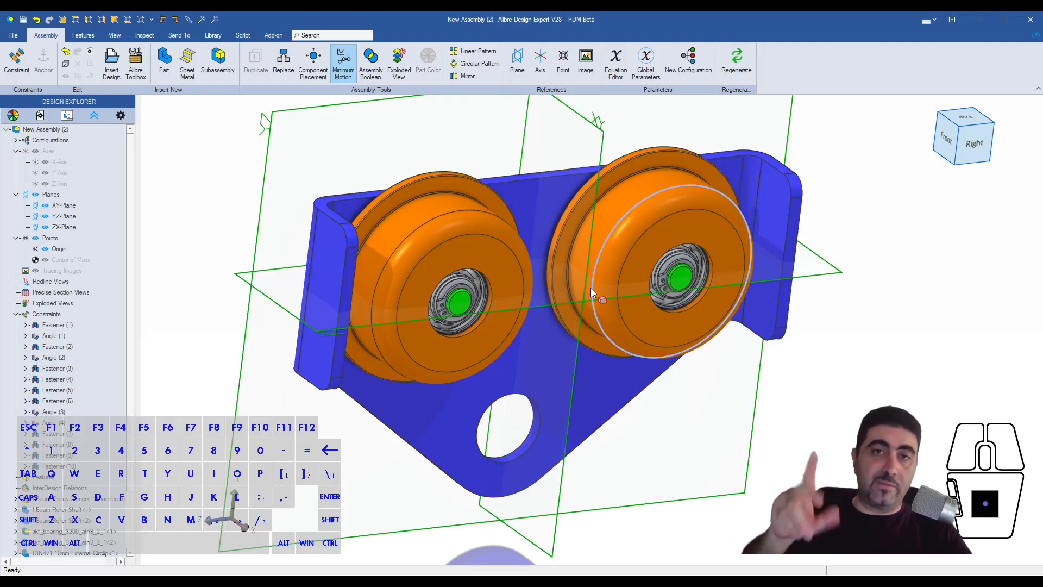
middle_click_drag(591, 288, 484, 226)
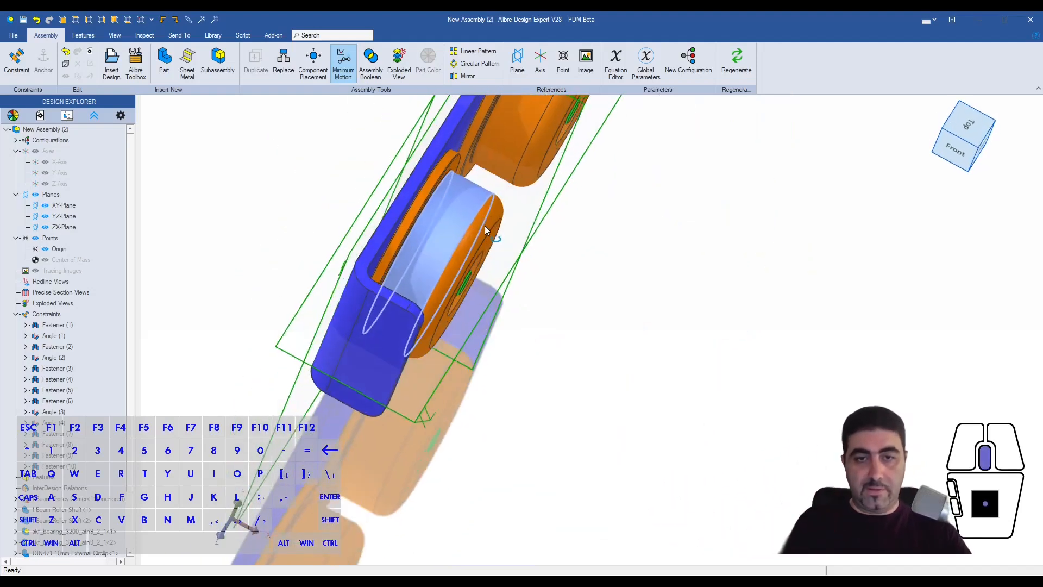
left_click(960, 156)
scroll(572, 399, "up", 5)
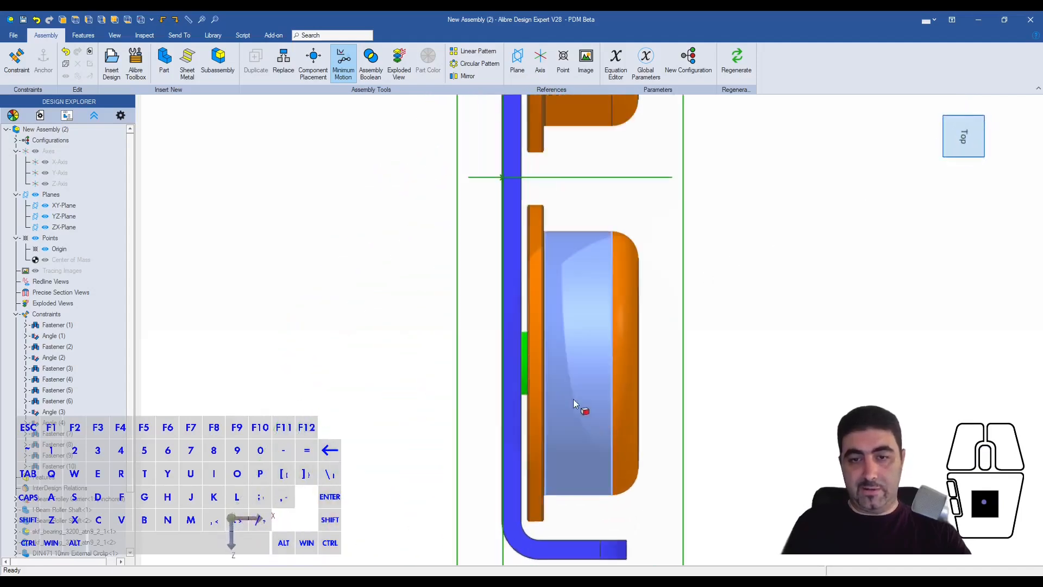
scroll(511, 317, "down", 1)
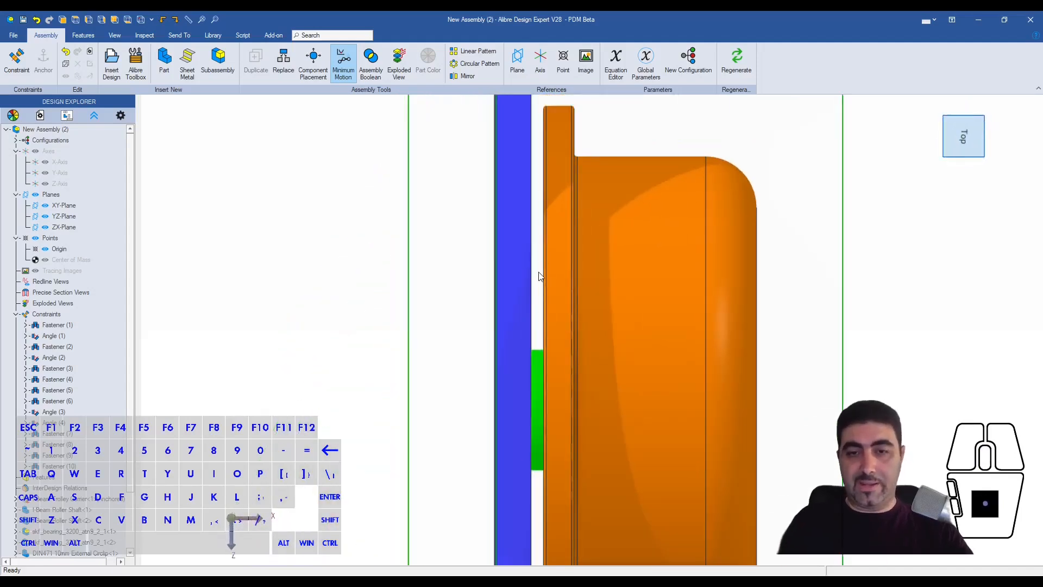
scroll(538, 278, "down", 2)
middle_click_drag(537, 281, 569, 375)
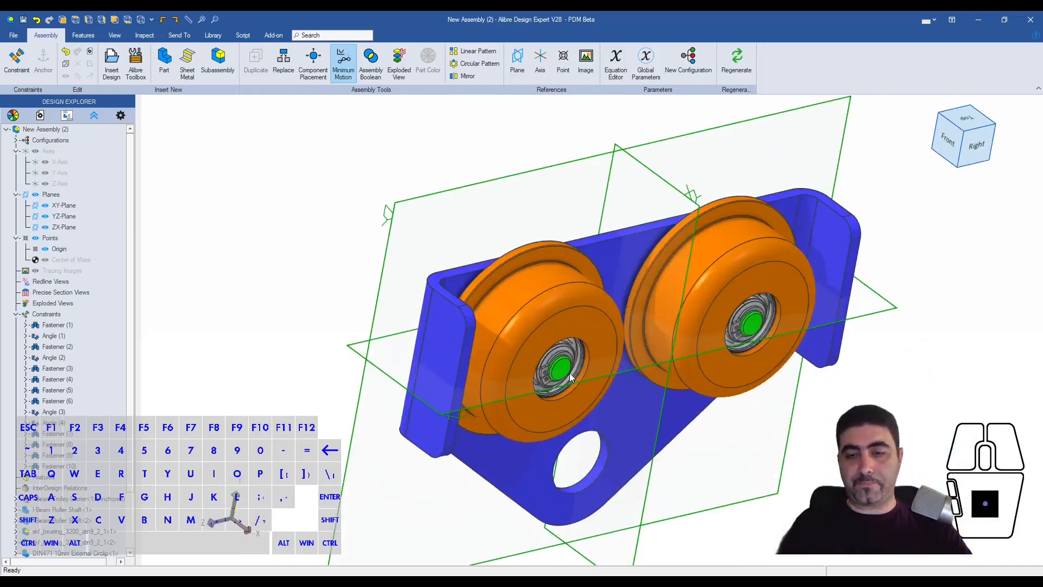
scroll(676, 414, "up", 3)
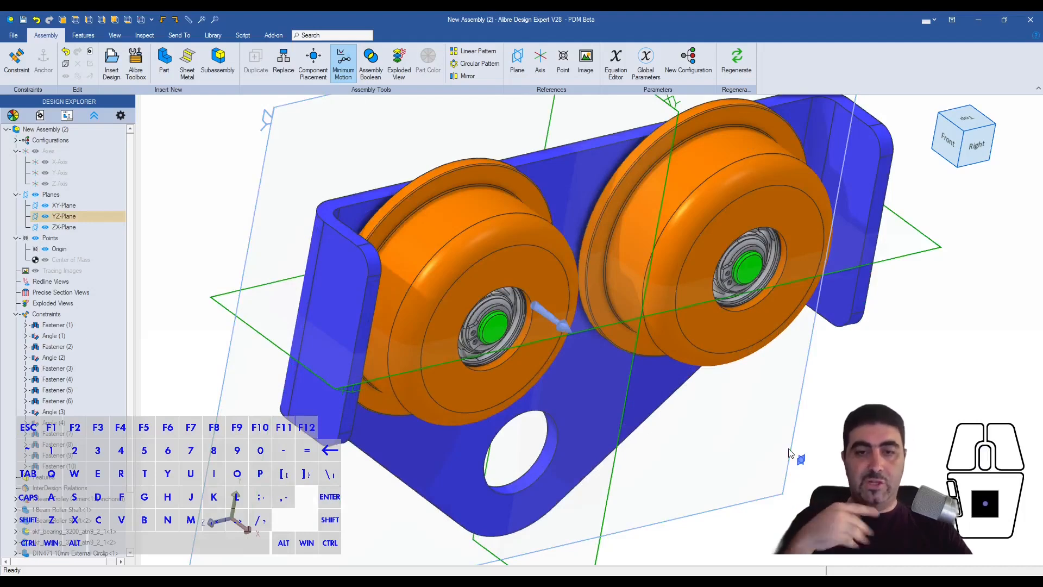
scroll(485, 298, "down", 3)
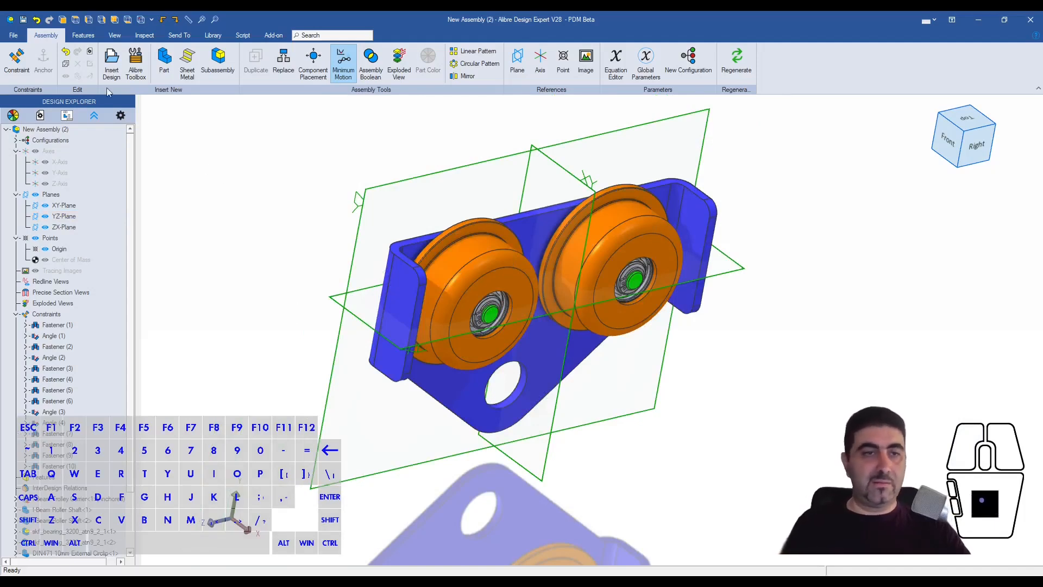
- Start saving the assembly, name its file Carrier Sub assembly, and open and dismiss the save folder selection
left_click(25, 21)
left_click(776, 127)
left_click(775, 120)
type("Carrier Sub assembly")
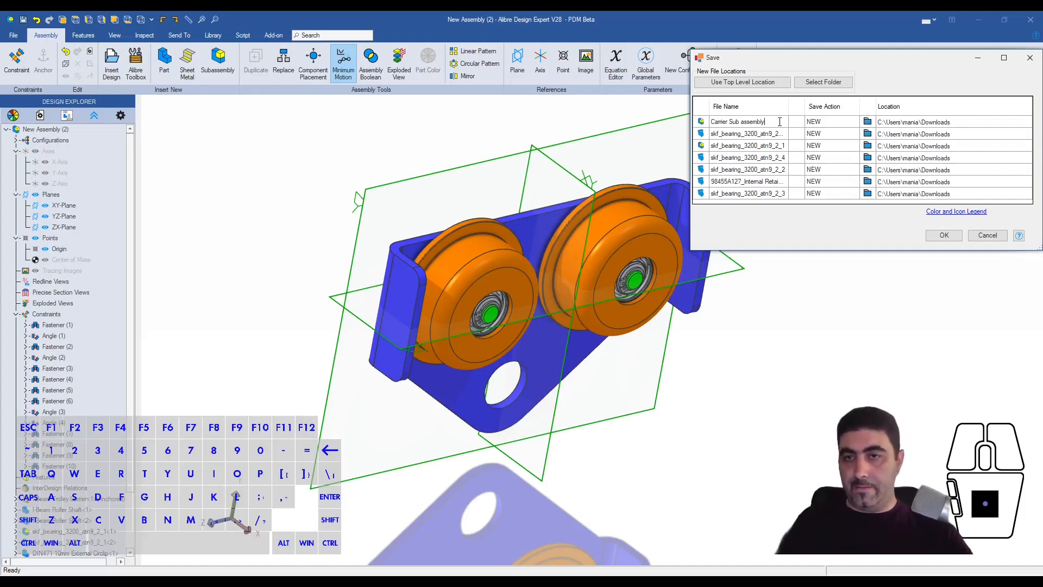
left_click(822, 82)
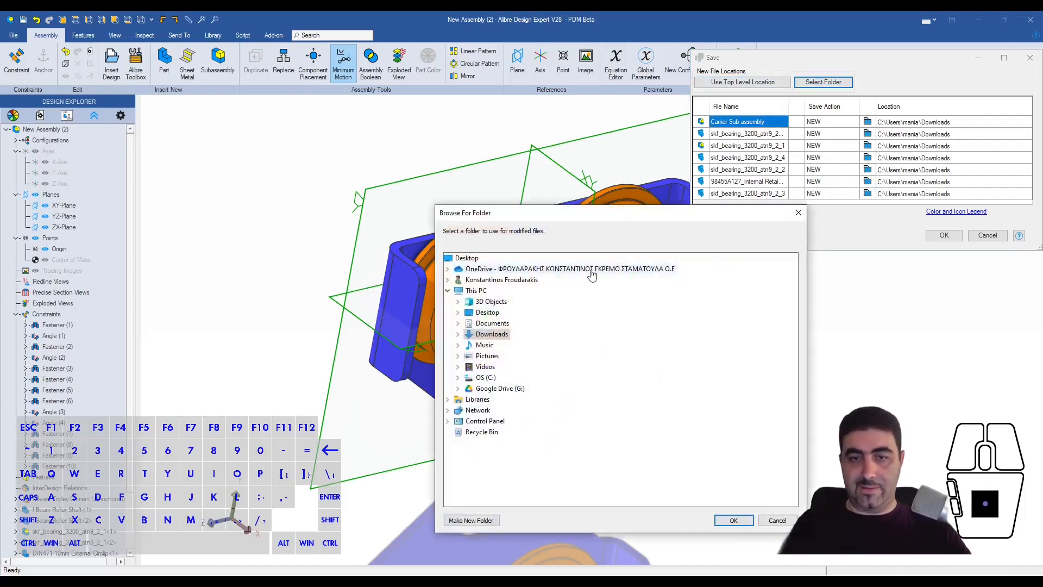
left_click(798, 213)
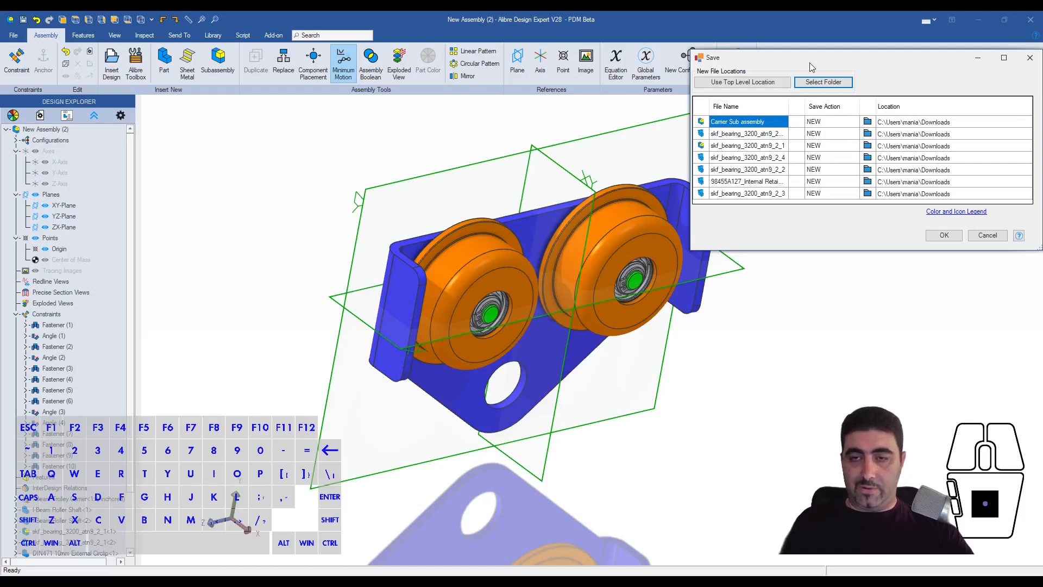
- Rename the 98455A127 internal retaining ring's file as DIN 472 30mm Internal Circlip
left_click(759, 181)
left_click(759, 181)
type("DIN 472")
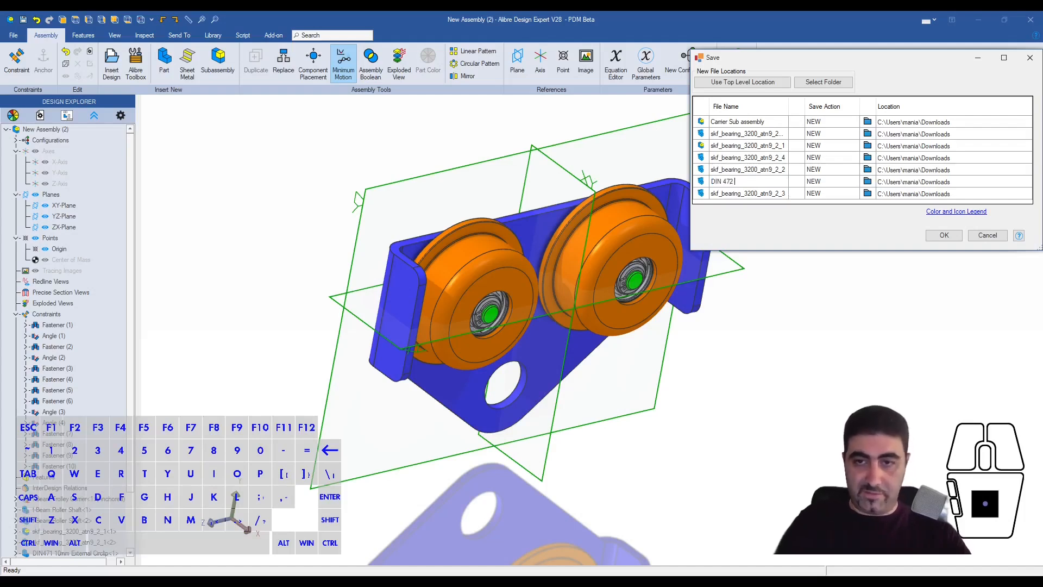
type(" 30mm Intr")
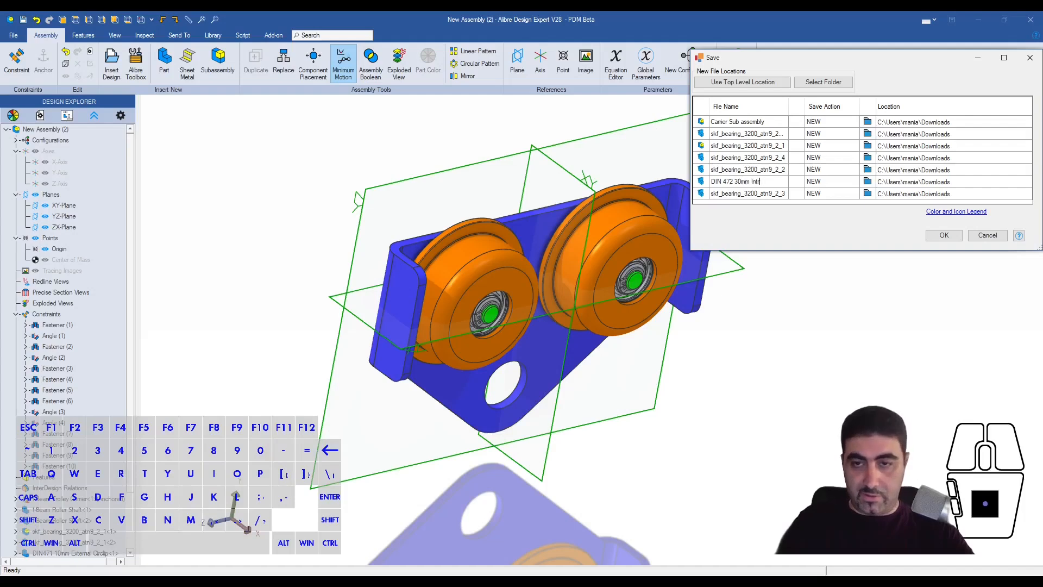
type("ernal Circlip")
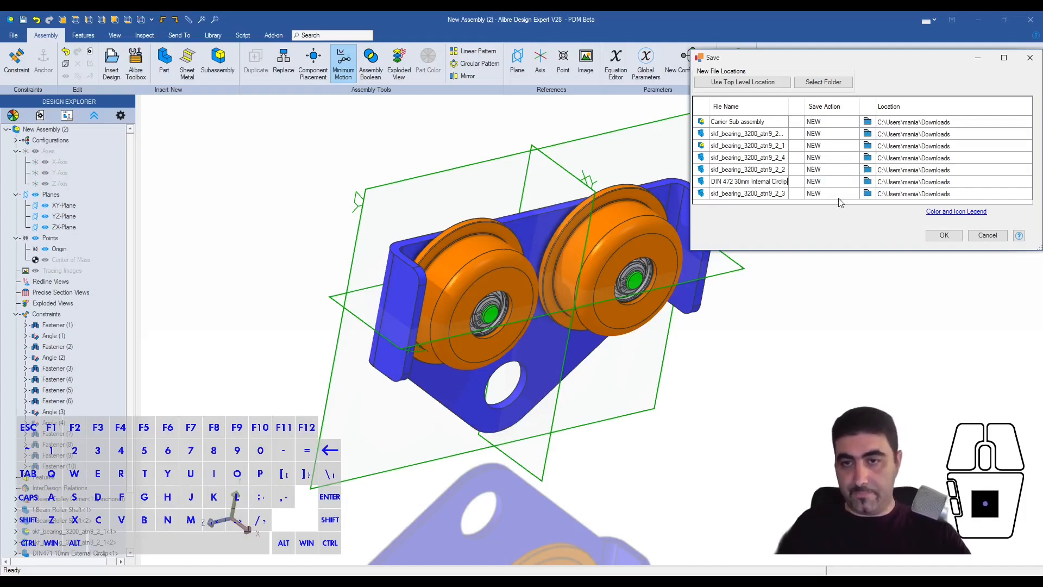
- Set the I Beam Trolley folder within Ex Machina's Projects as the location for the new files and save the carrier assembly
left_click(823, 82)
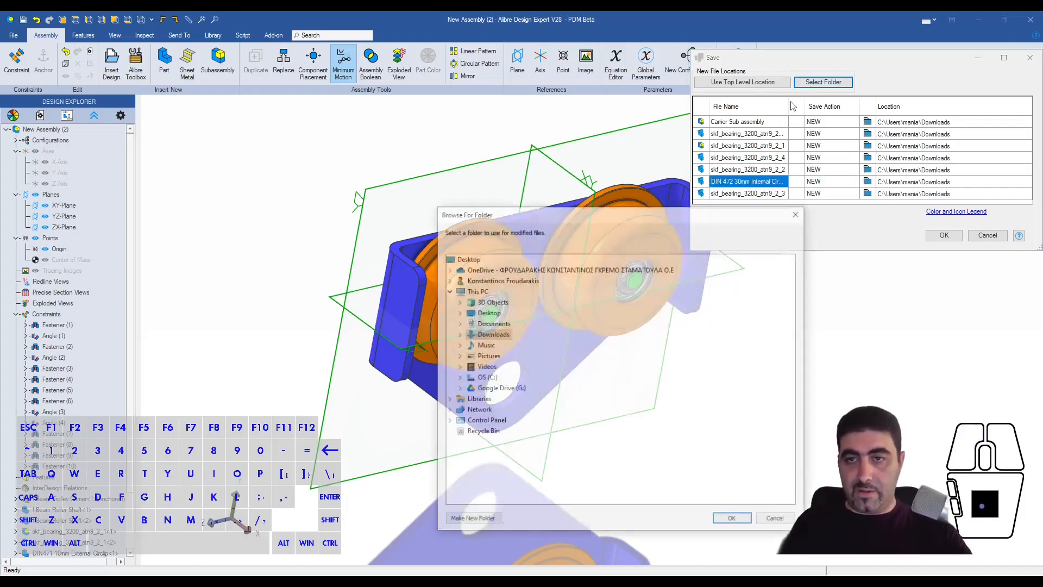
left_click(447, 269)
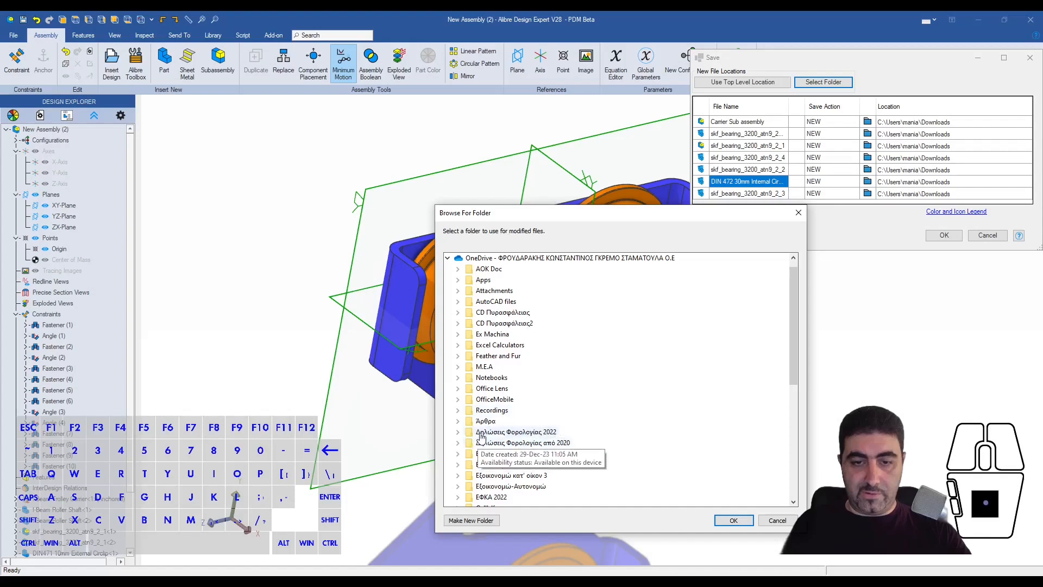
left_click(458, 335)
scroll(472, 369, "down", 3)
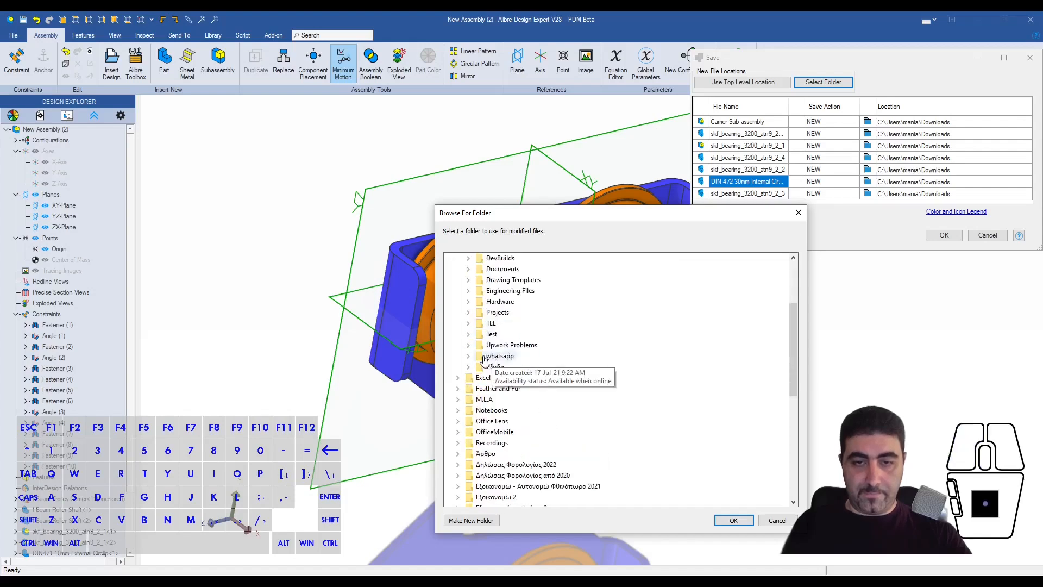
left_click(471, 314)
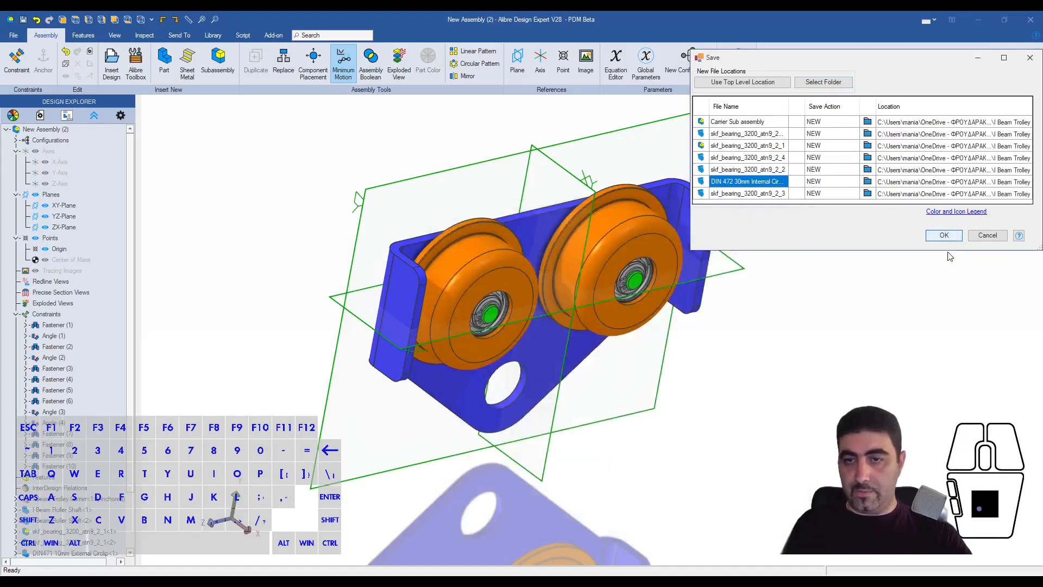
left_click(945, 236)
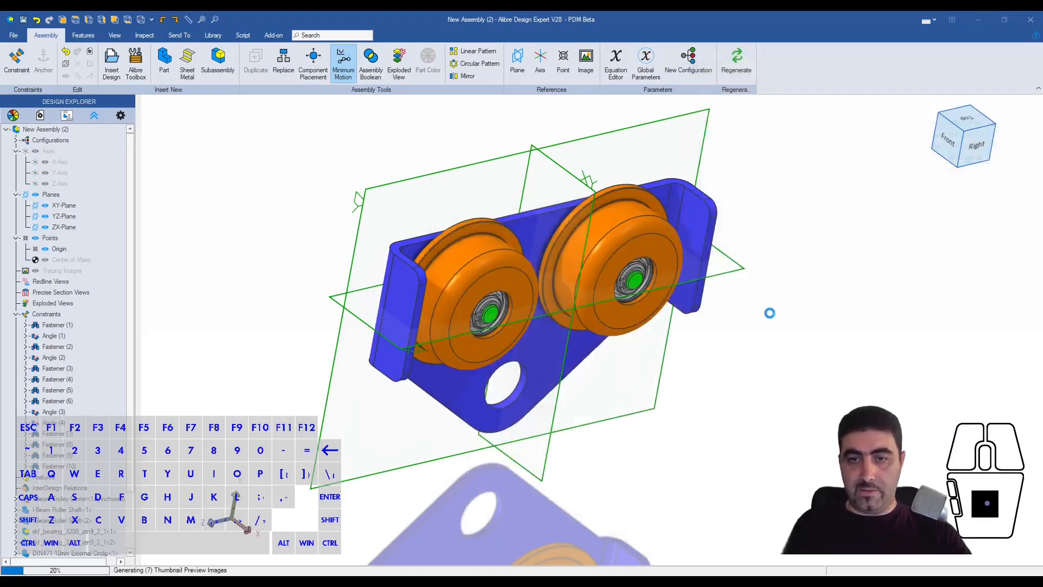
key("Escape")
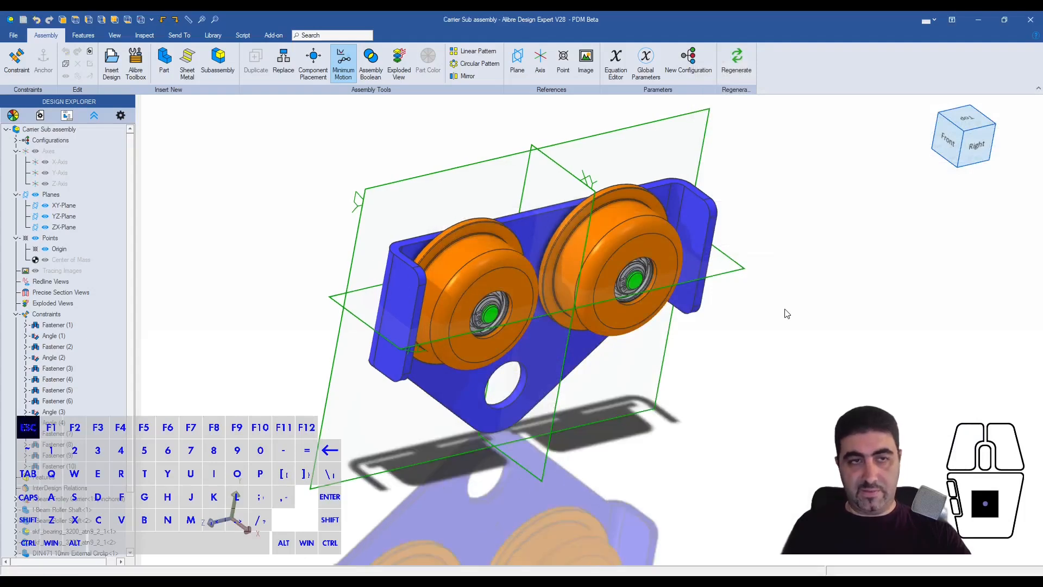
left_click(275, 184)
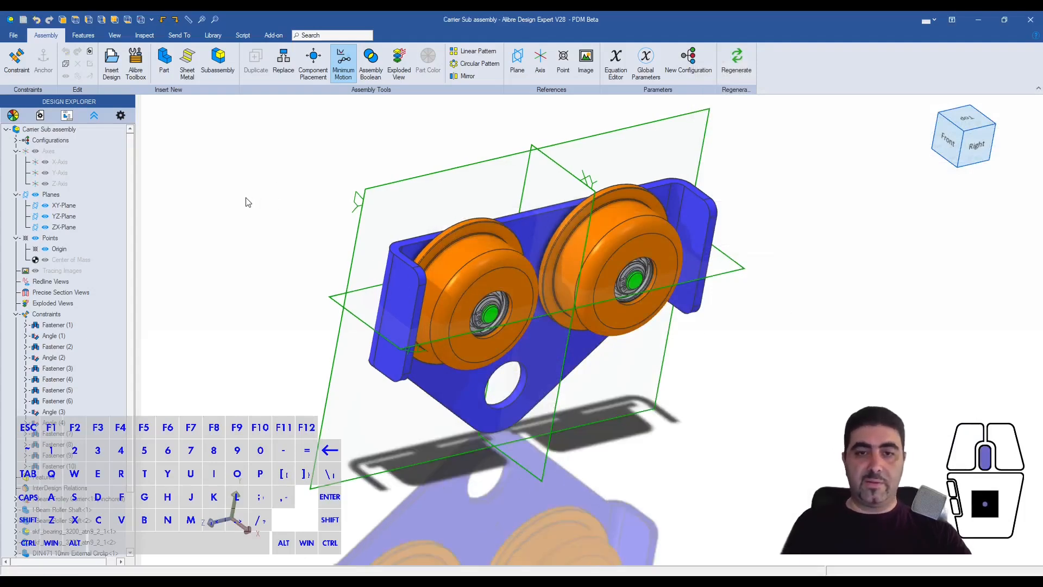
middle_click_drag(471, 278, 513, 225)
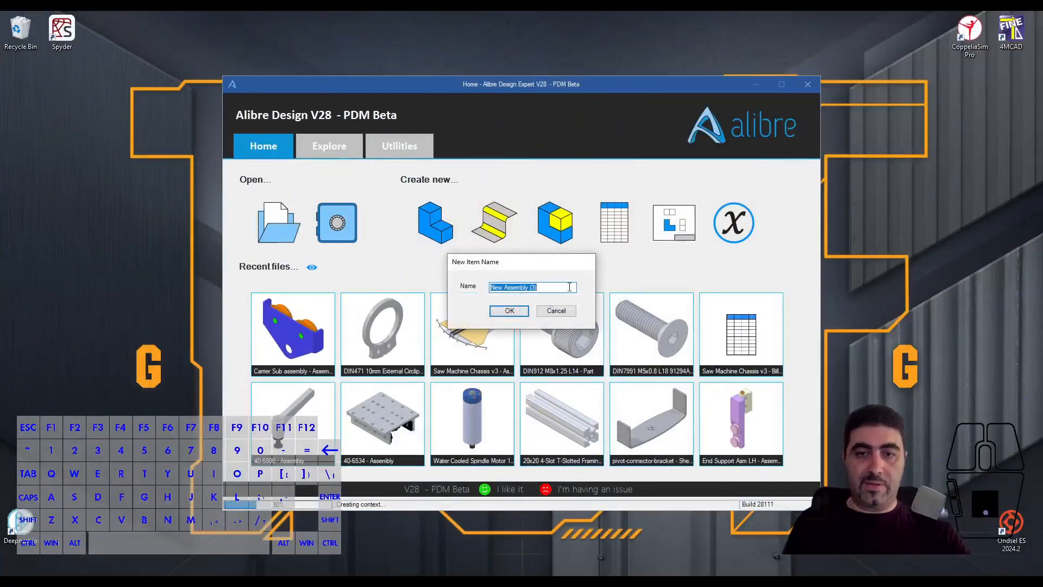
- Create a new assembly named New Assembly (3) and insert one S3x1.6 L72 beam at its origin
left_click(509, 311)
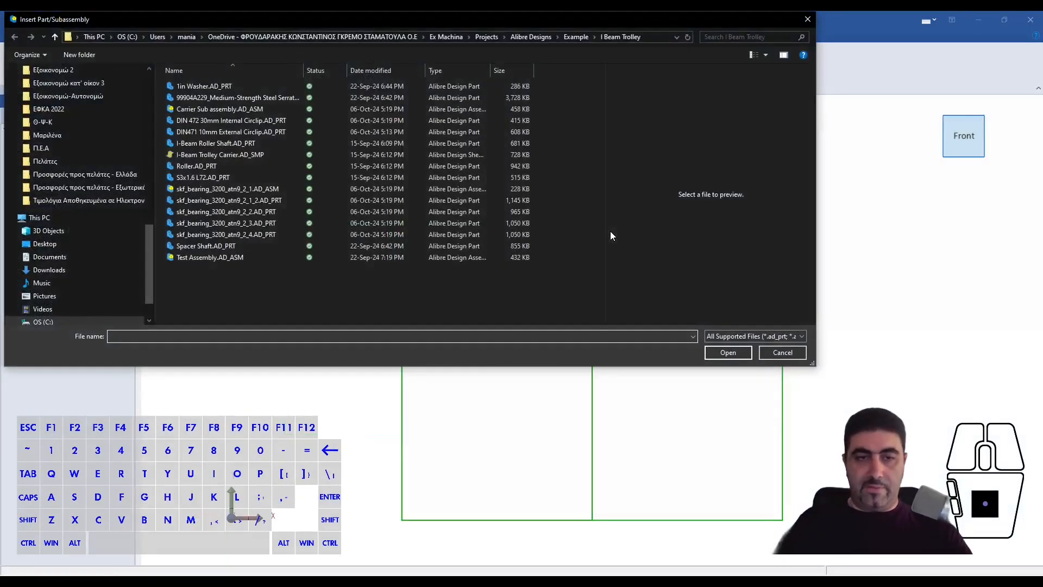
left_click(233, 176)
left_click(729, 355)
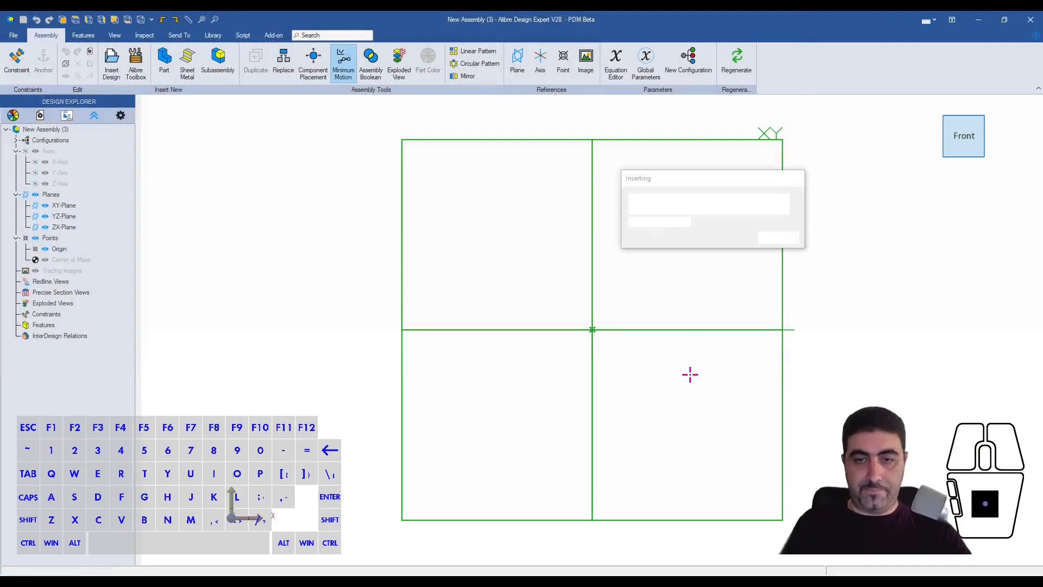
left_click(592, 525)
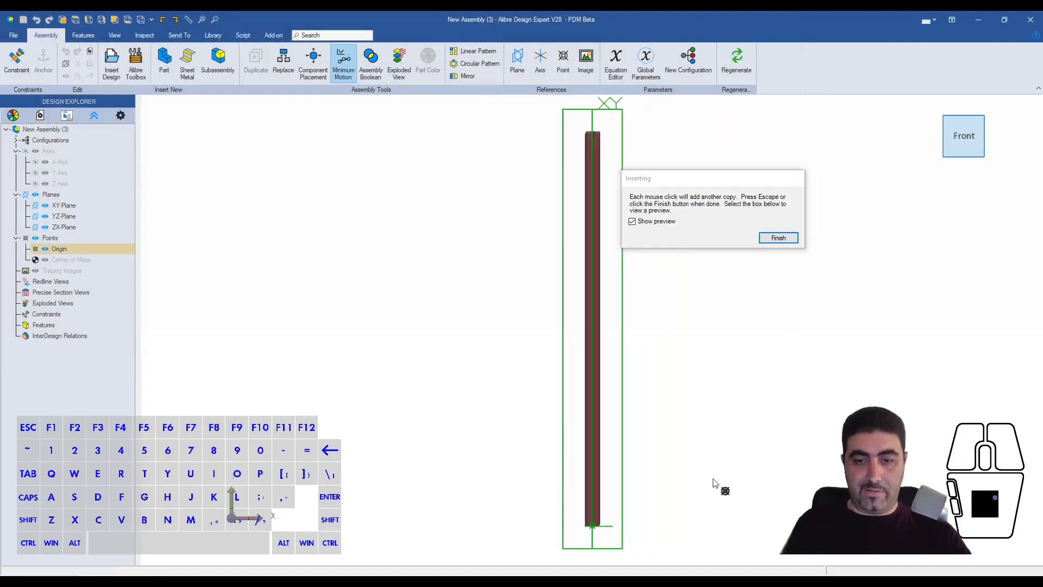
left_click(780, 241)
- Anchor the S3x1.6 L72 beam in place
scroll(593, 385, "up", 5)
right_click(586, 383)
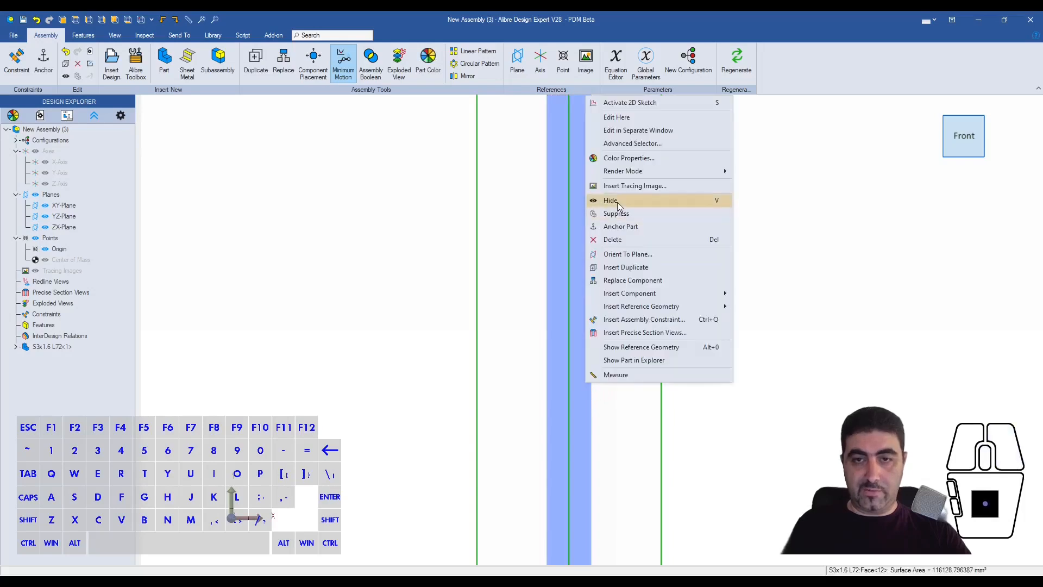
left_click(622, 227)
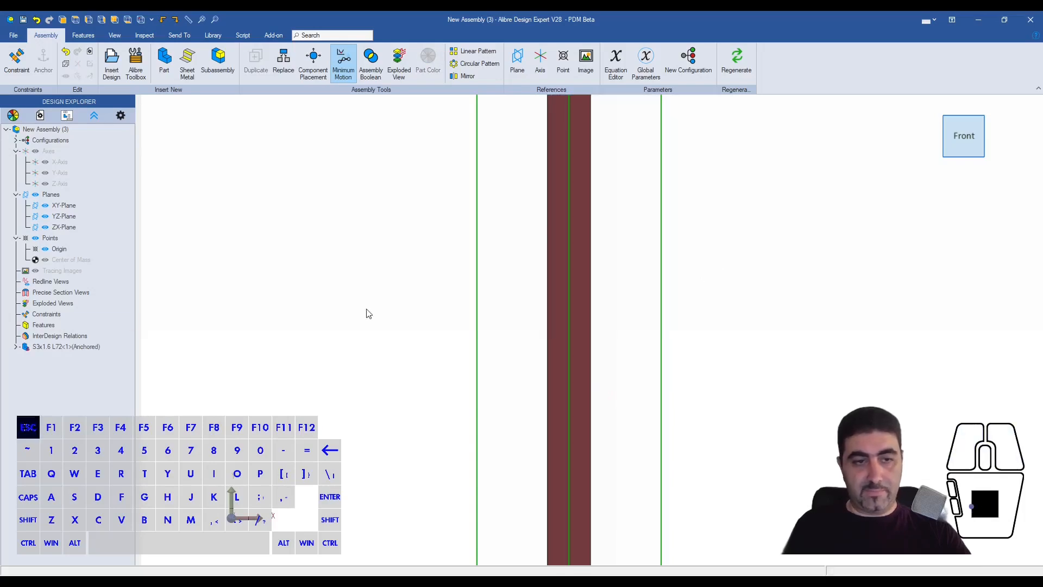
left_click(61, 346)
left_click(396, 272)
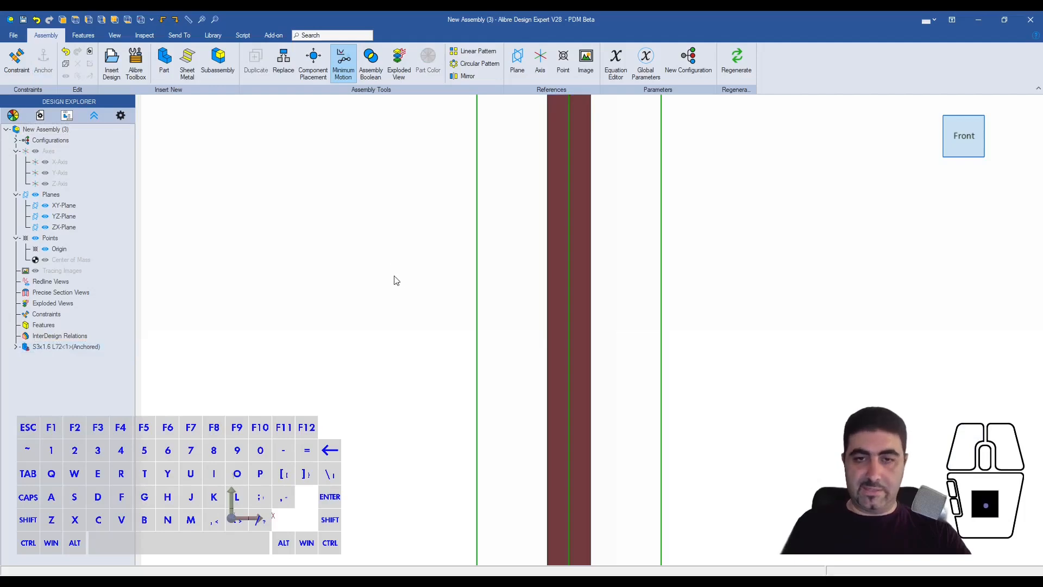
- Insert one copy of Carrier Sub assembly in the free space below the I-beam
scroll(449, 347, "down", 3)
mouse_move(449, 347)
middle_mouse_down()
mouse_move(447, 320)
mouse_move(458, 341)
middle_mouse_up()
scroll(244, 303, "up", 5)
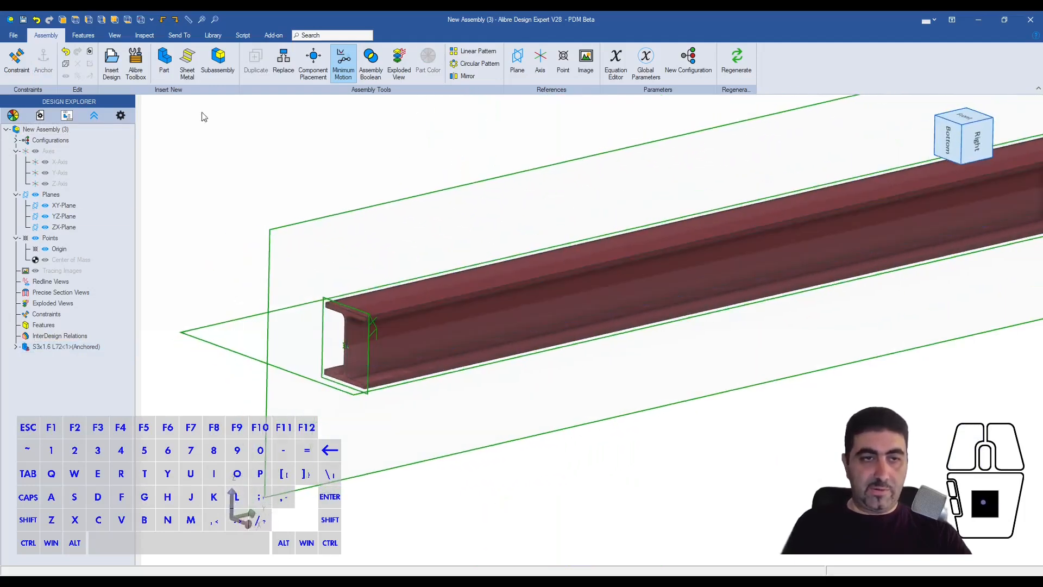
left_click(116, 82)
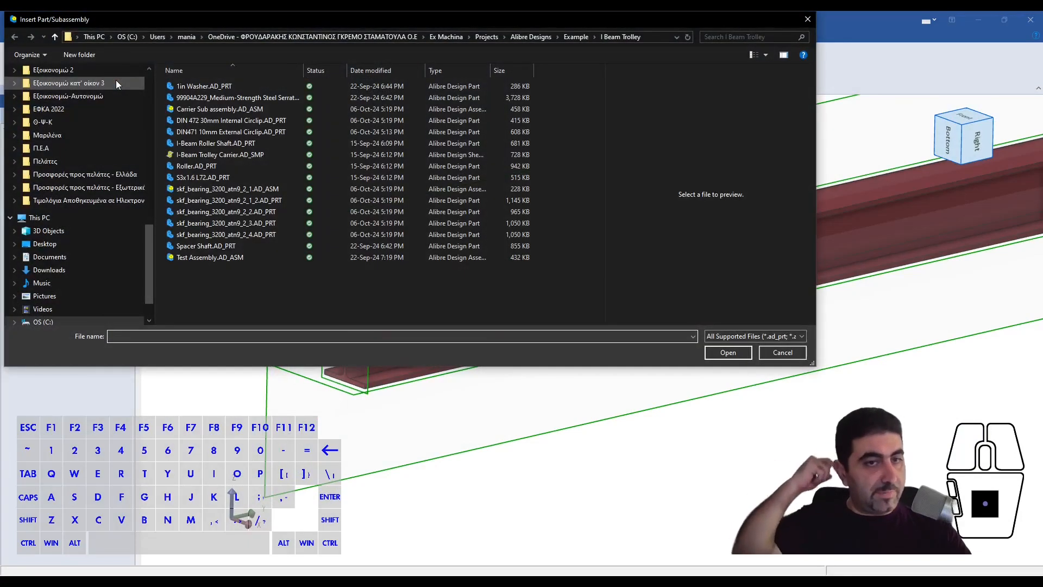
left_click(204, 109)
left_click(728, 352)
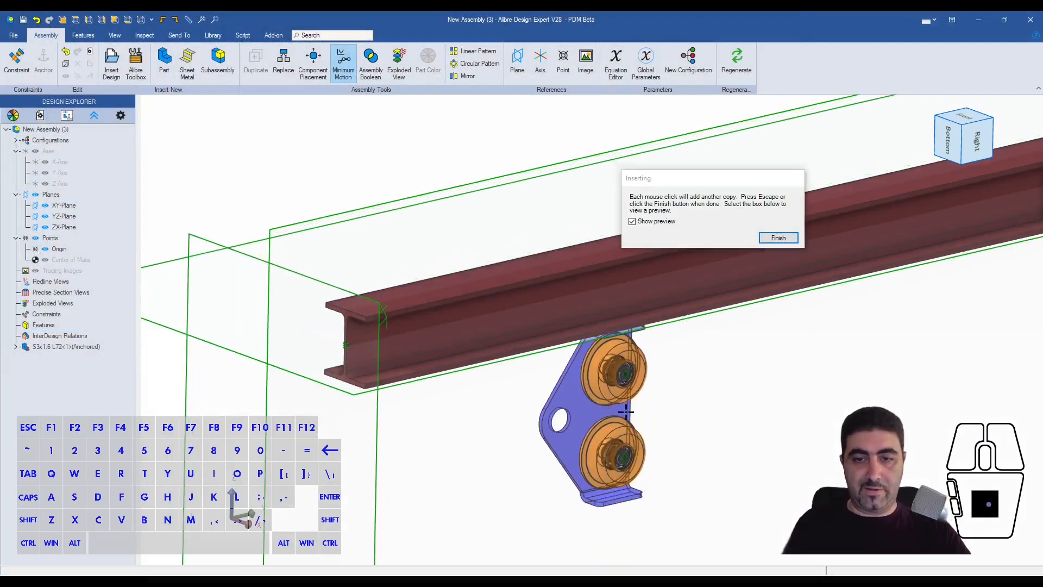
left_click(625, 411)
key("Escape")
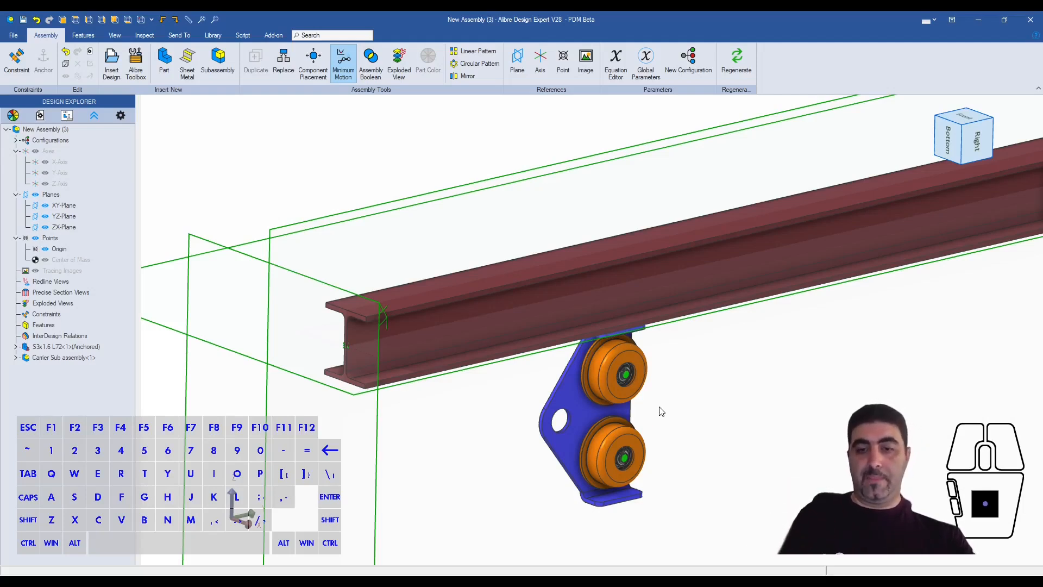
- Rotate the carrier with the Component Placement triad so its rollers face the beam and its holed corner points down
scroll(582, 408, "up", 1)
scroll(591, 341, "up", 1)
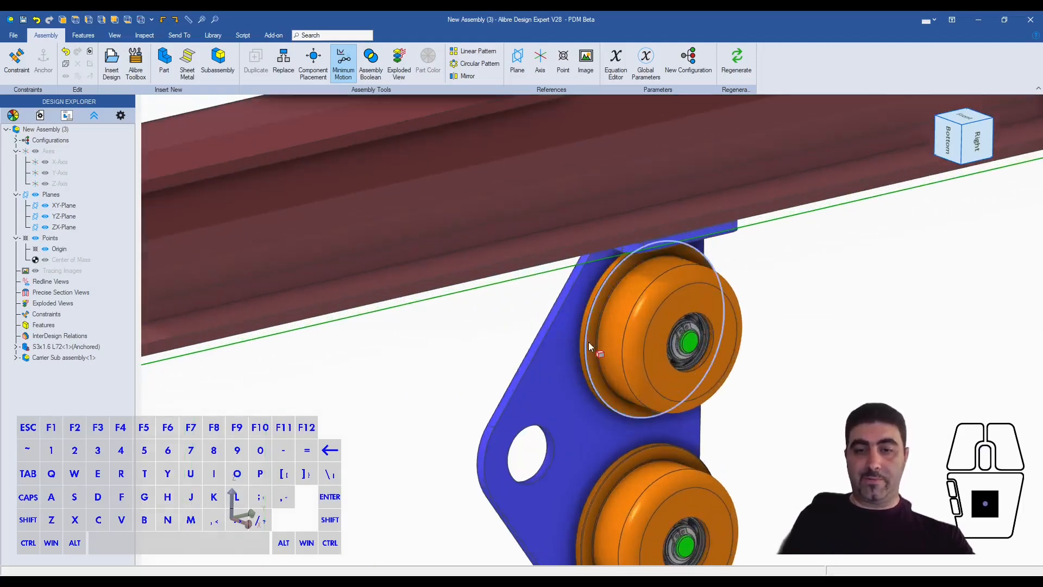
scroll(590, 341, "down", 3)
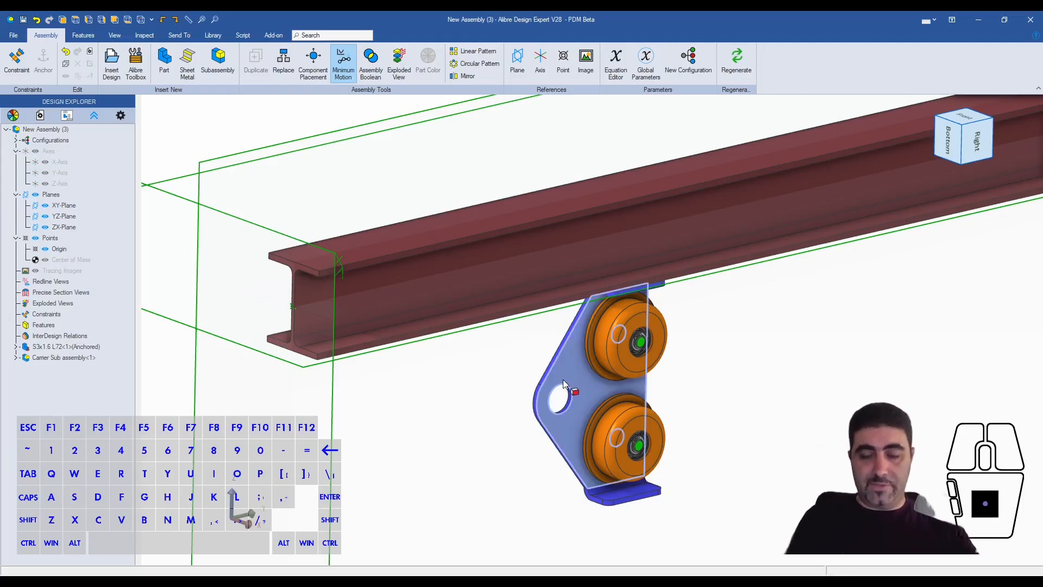
middle_click_drag(517, 384, 623, 322)
left_click(313, 63)
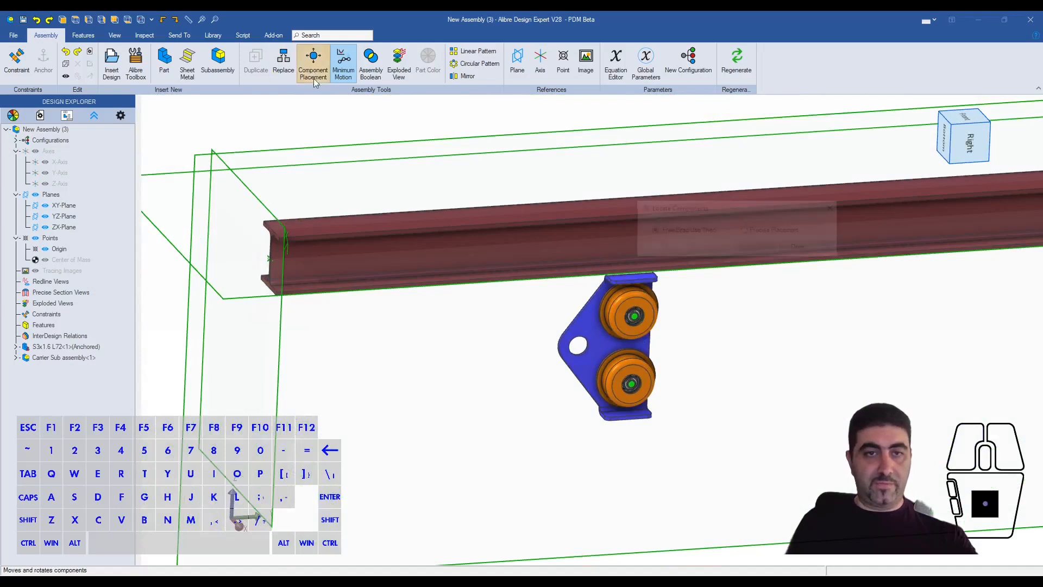
left_click(604, 338)
left_click(604, 337)
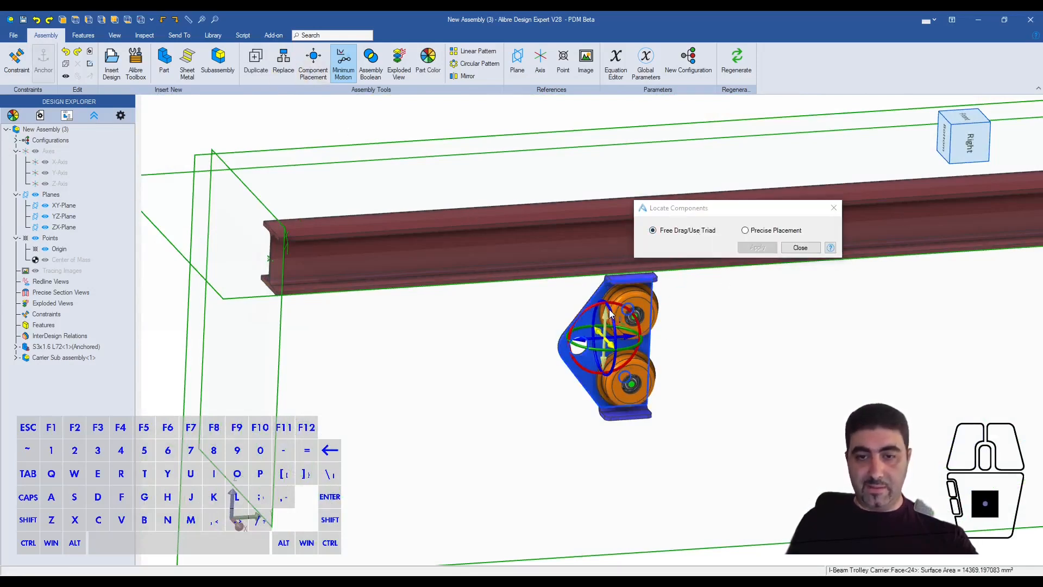
left_click_drag(611, 315, 559, 547)
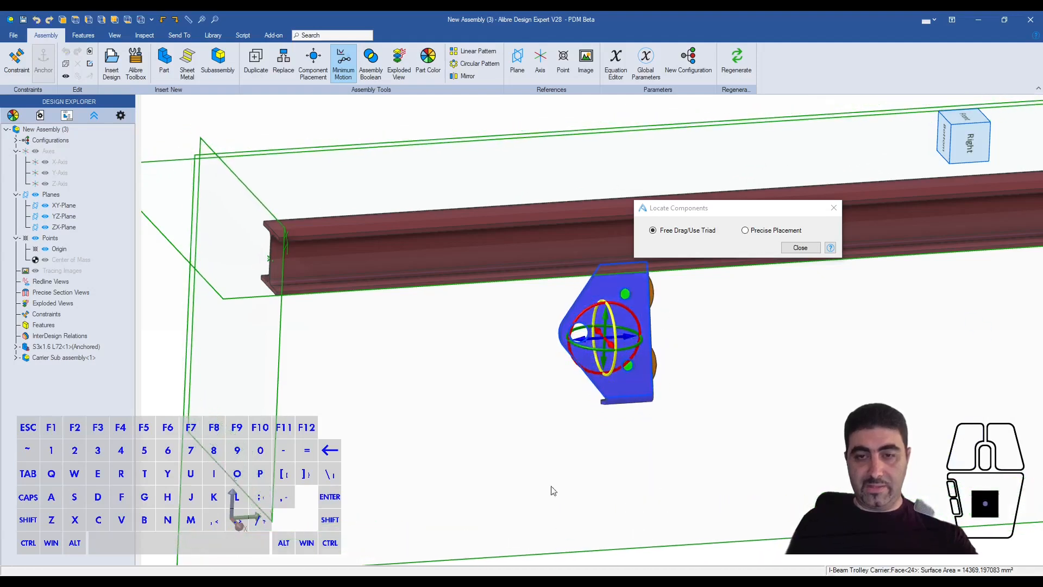
left_click_drag(585, 319, 472, 470)
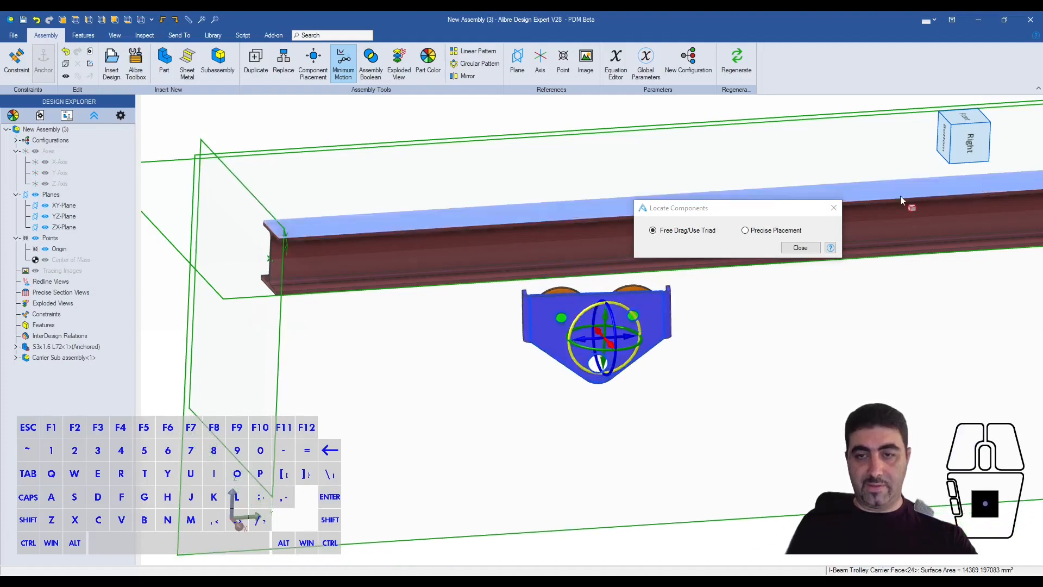
left_click(800, 247)
- Position the carrier beside the I-beam, with its rollers facing the web, while viewing the beam end-on
right_click_drag(572, 297, 614, 304)
scroll(604, 271, "down", 4)
left_click(948, 143)
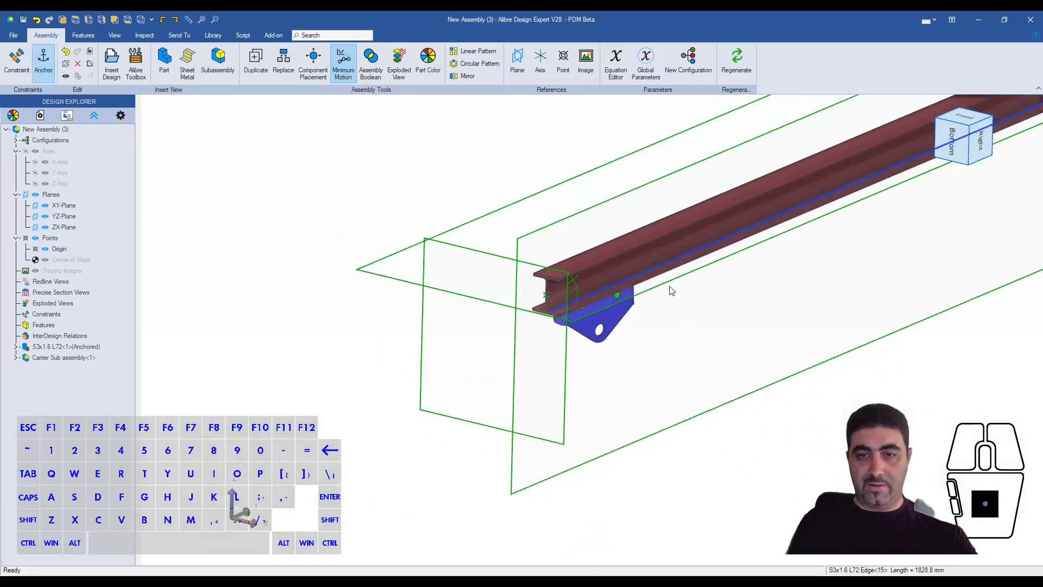
left_click(952, 141)
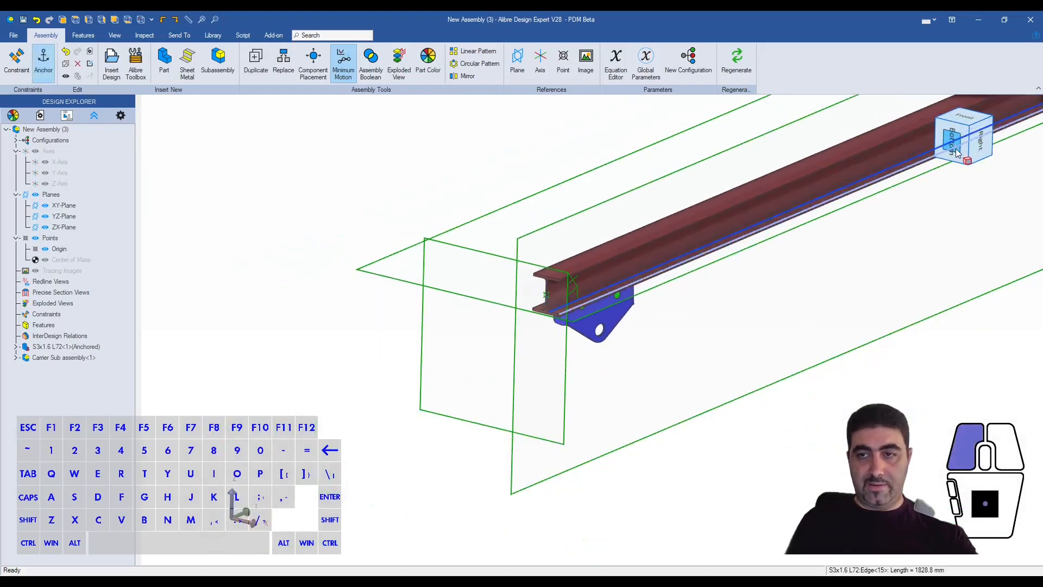
scroll(624, 312, "down", 3)
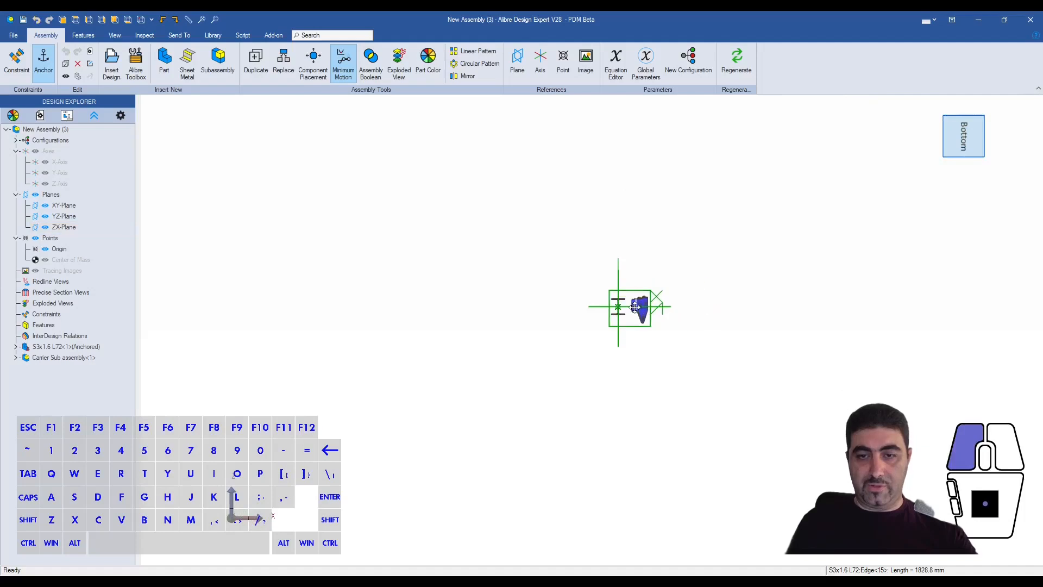
scroll(630, 311, "up", 6)
mouse_move(613, 305)
middle_mouse_down()
mouse_move(634, 307)
mouse_move(630, 296)
middle_mouse_up()
- Constrain the front roller's rolling face tangent to the top face of the beam's lower flange with 0 offset
middle_click_drag(668, 187, 553, 338)
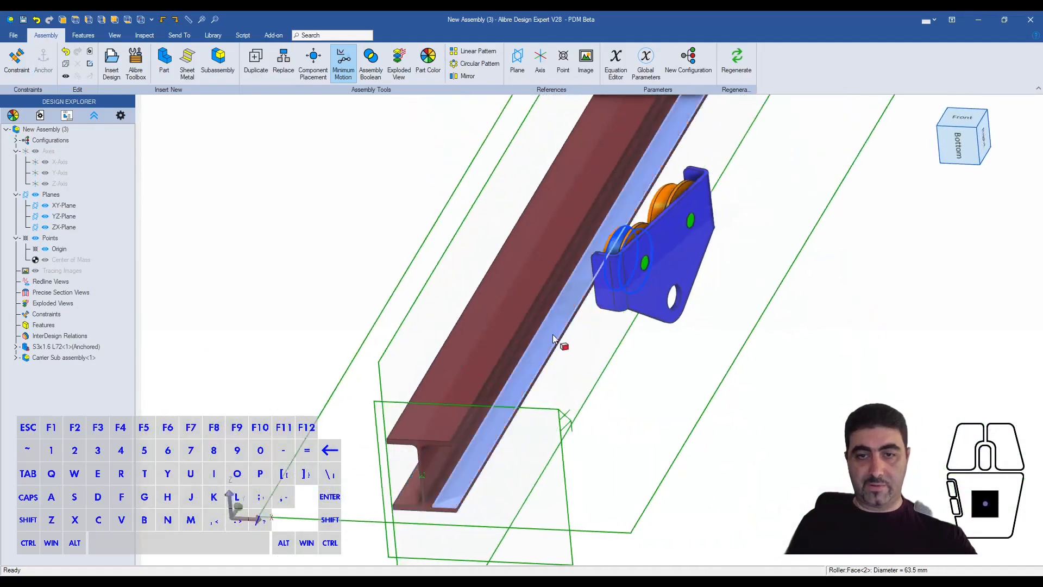
left_click(550, 338, "ctrl")
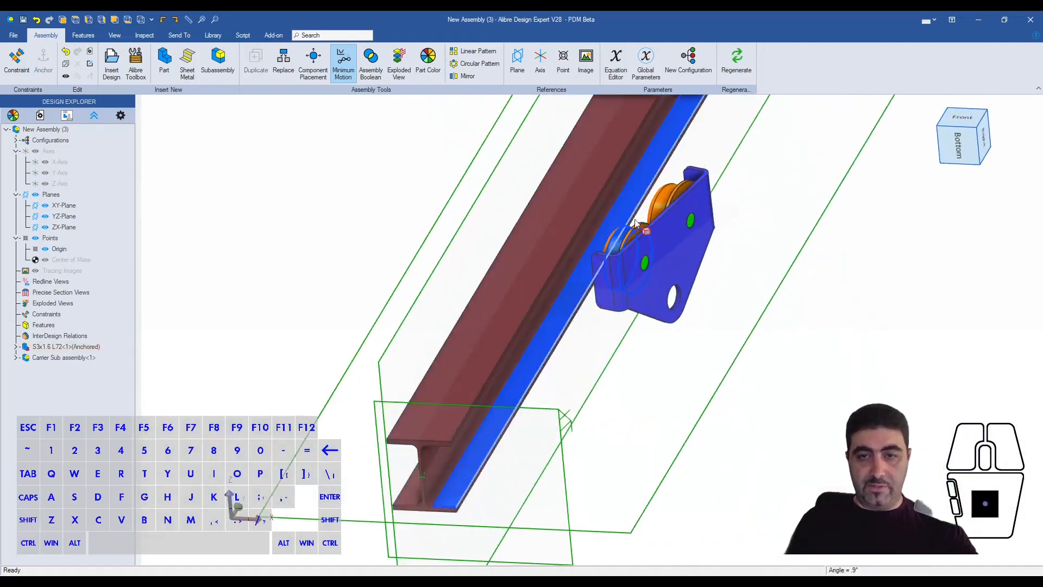
left_click(871, 227)
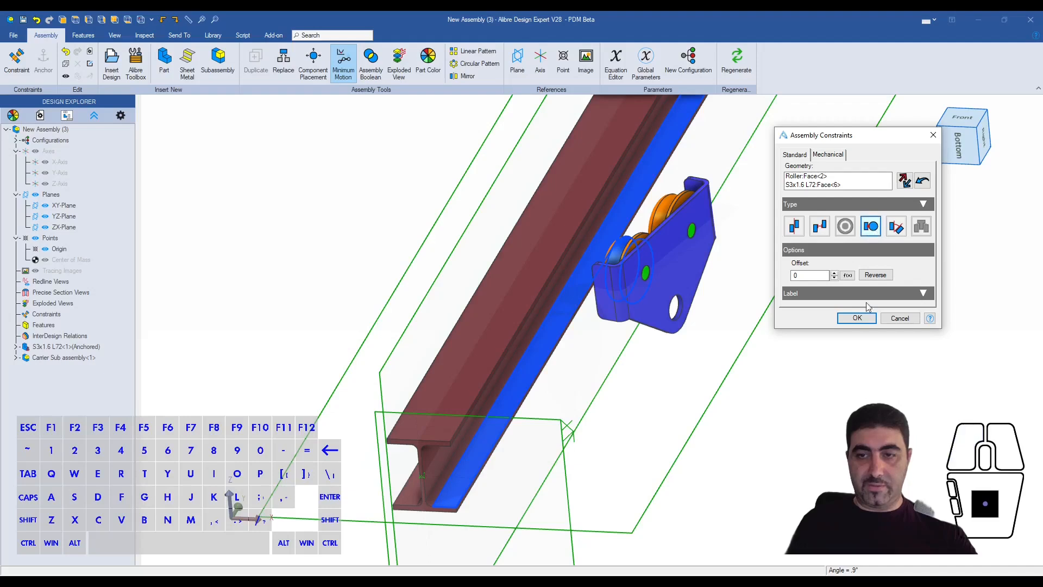
left_click(857, 319)
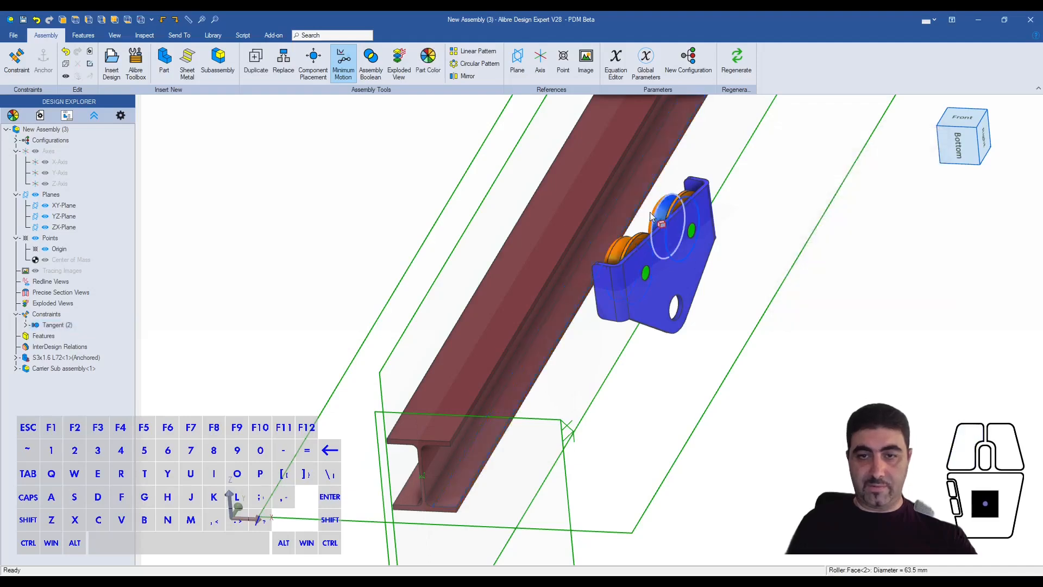
- Add a 0-offset Tangent constraint between the rear roller's rolling face and the same lower flange face
left_click(624, 203, "shift")
key("q")
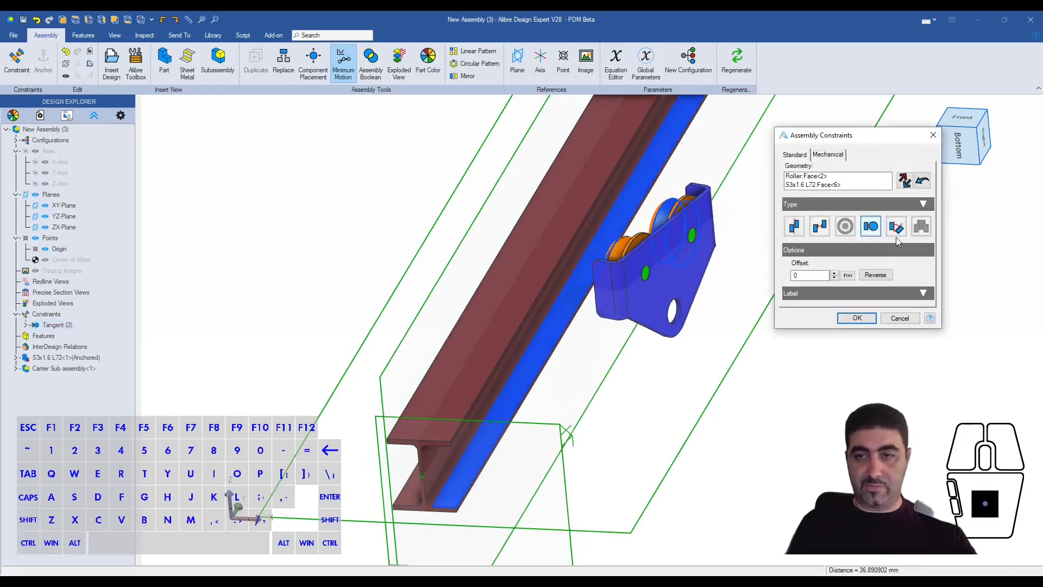
left_click(857, 318)
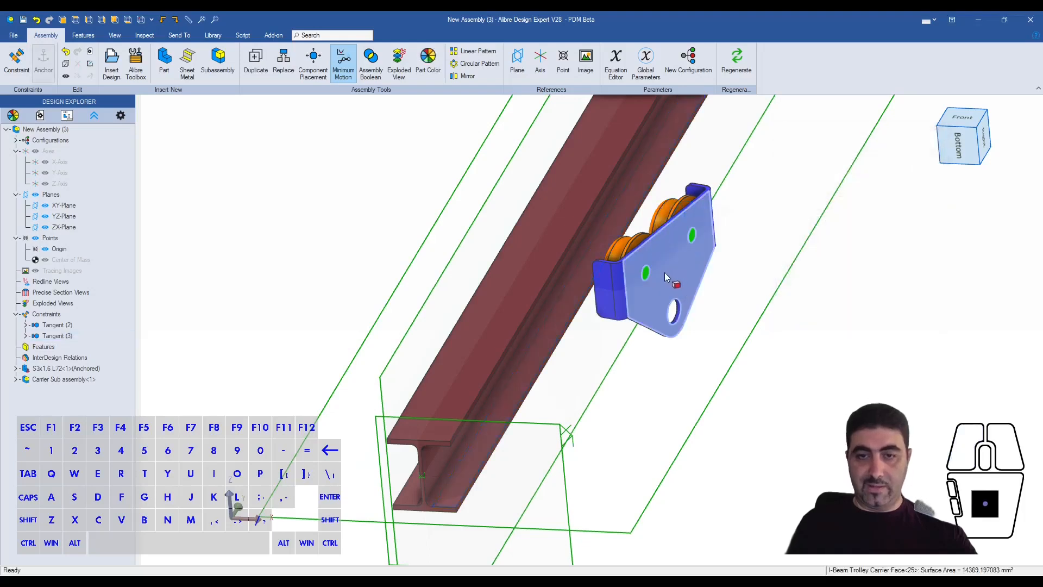
- Add an Offset constraint of 1/16" between the inner face of the carrier roller's flange and the side face of the beam's lower flange
middle_click_drag(760, 258, 713, 231)
scroll(662, 193, "up", 3)
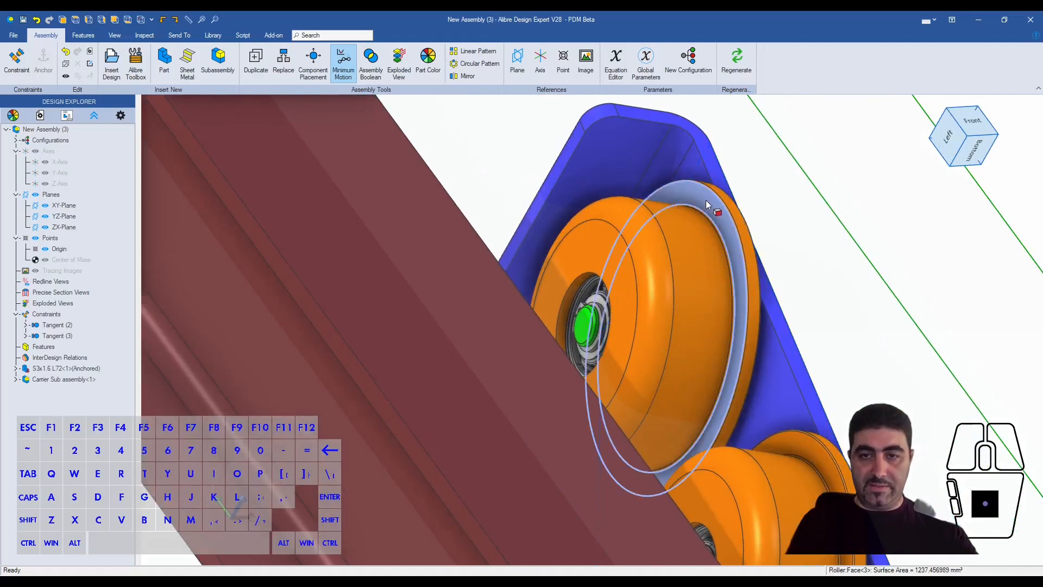
scroll(672, 216, "down", 6)
middle_click_drag(674, 217, 633, 246)
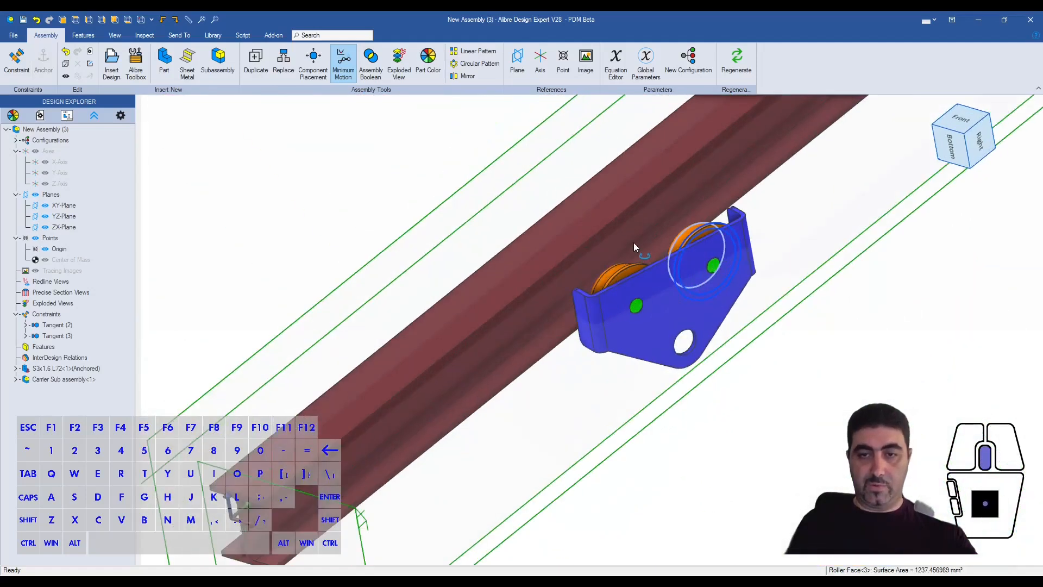
scroll(612, 228, "up", 5)
scroll(725, 314, "up", 4)
key("shift")
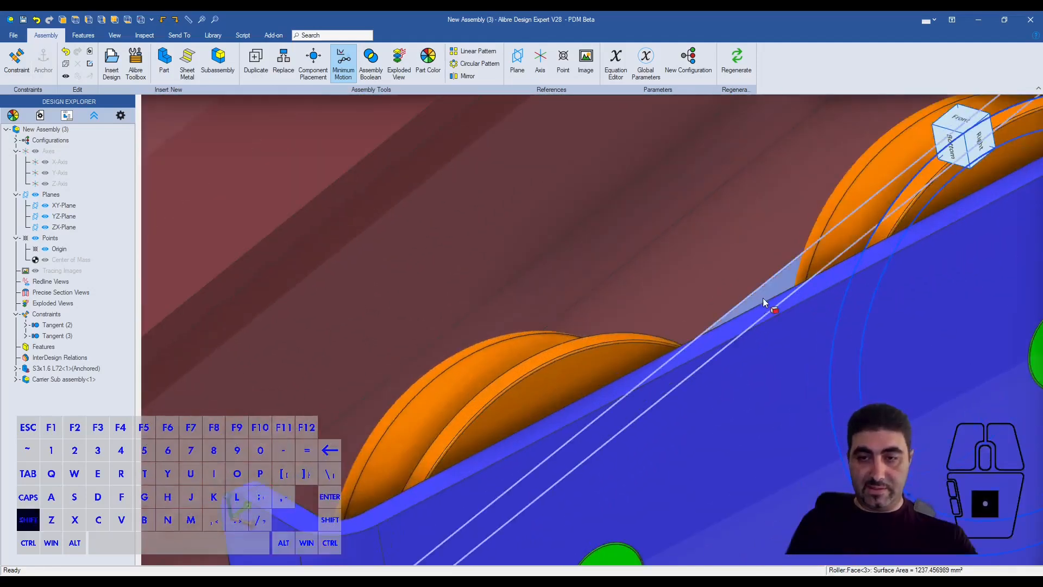
left_click(761, 291)
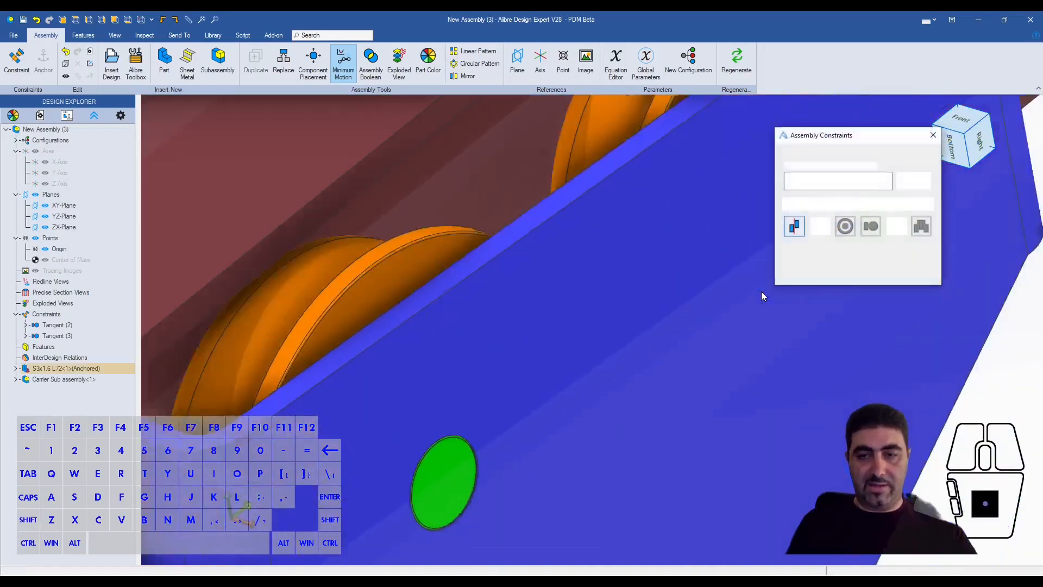
left_click(820, 227)
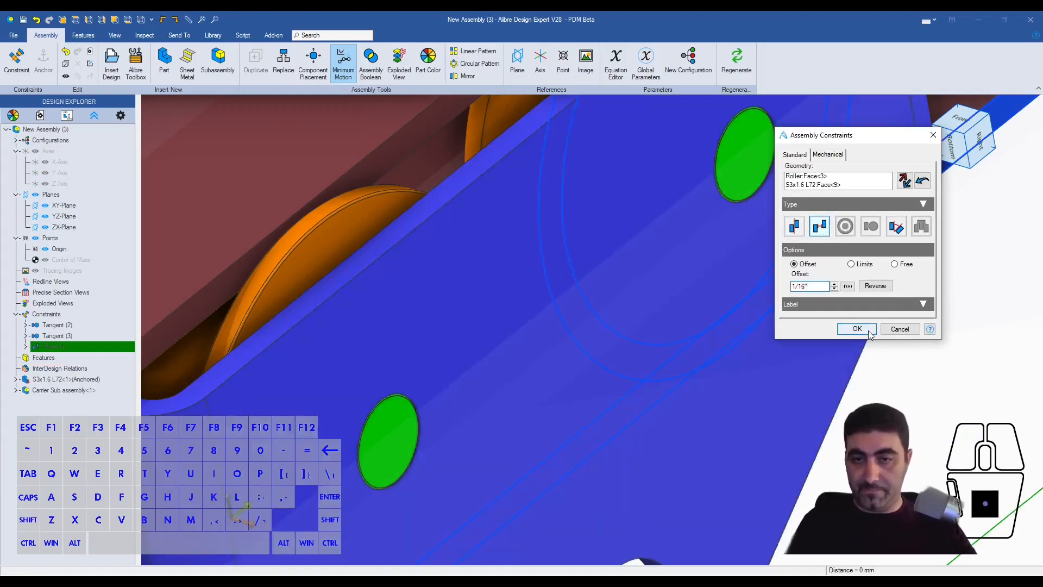
left_click(857, 329)
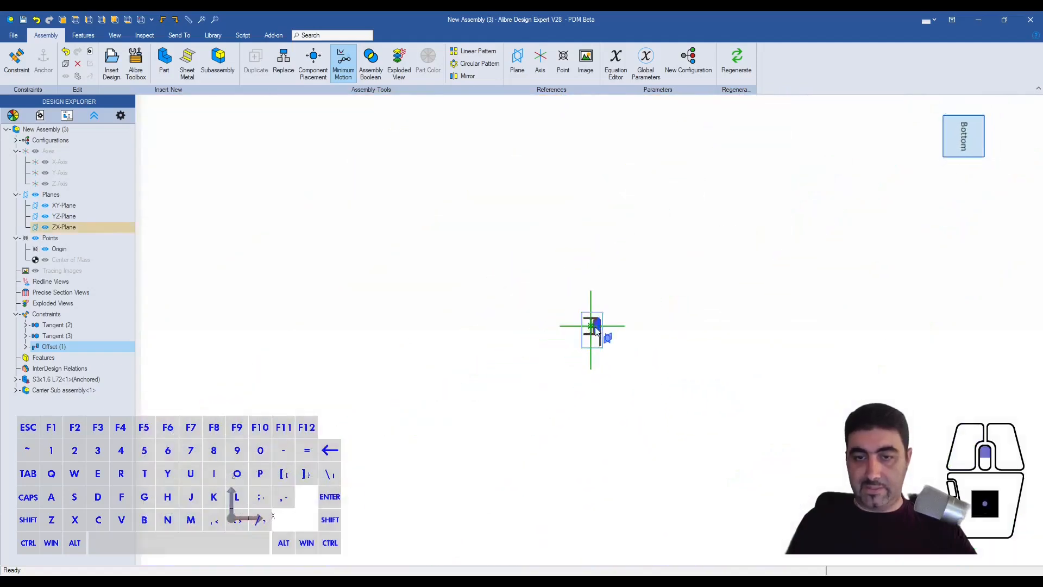
- Examine the clearances between the carrier's rollers and the I-beam's web and flanges, viewed end-on and at an angle
scroll(598, 332, "up", 10)
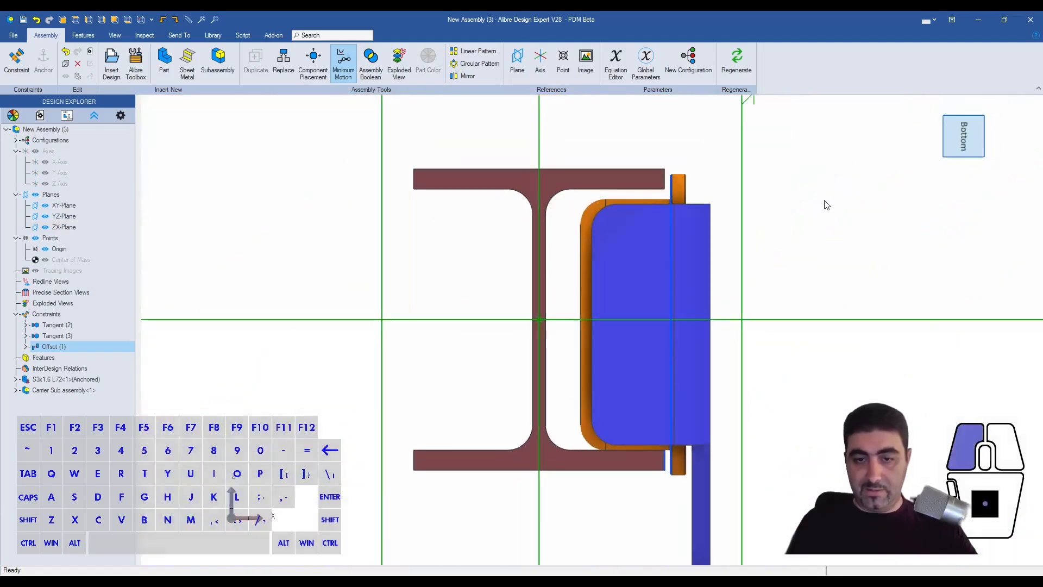
scroll(659, 376, "up", 4)
scroll(535, 380, "down", 4)
scroll(738, 378, "up", 2)
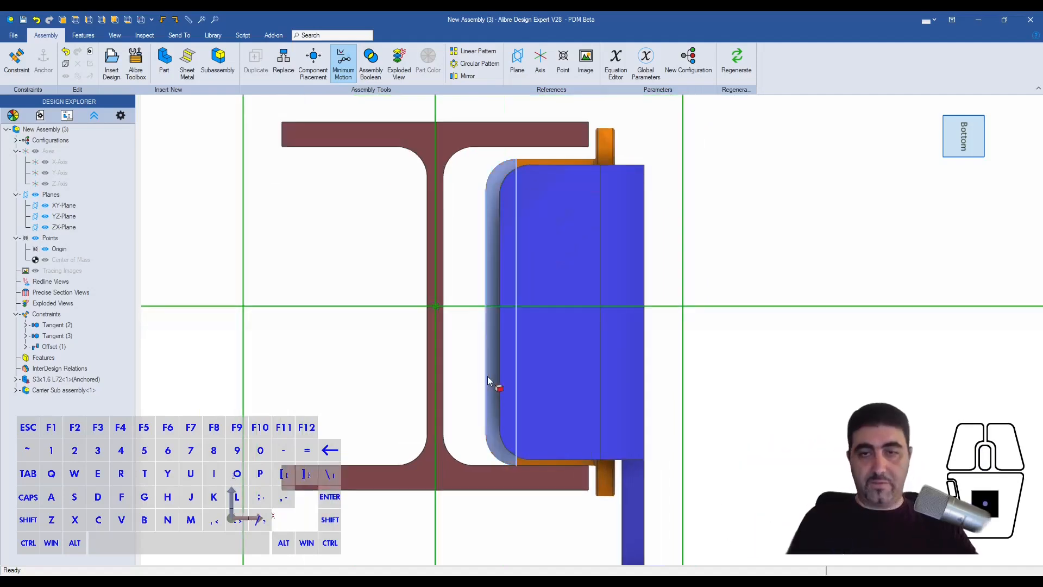
scroll(666, 332, "down", 5)
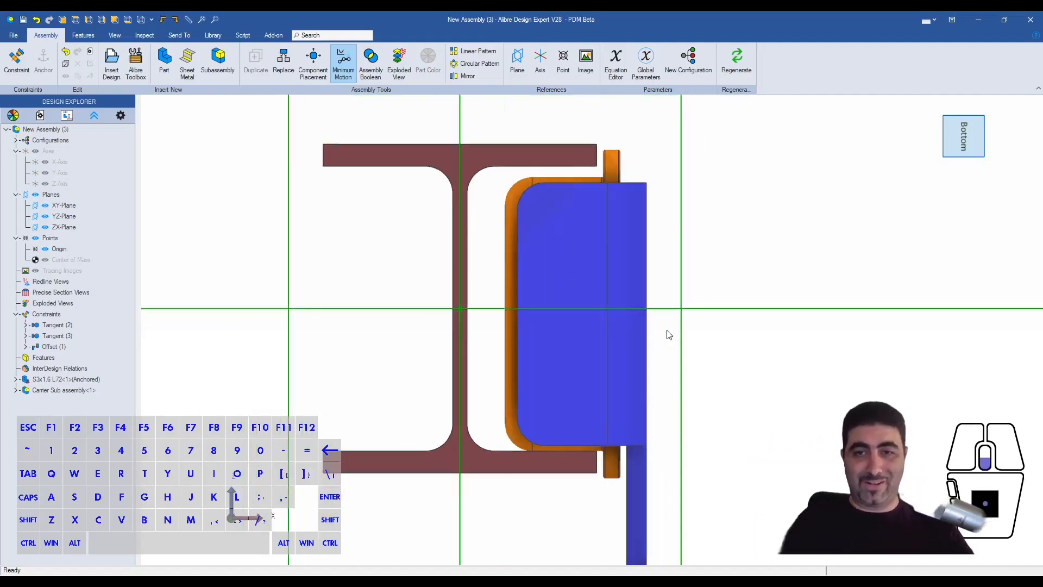
scroll(608, 253, "up", 7)
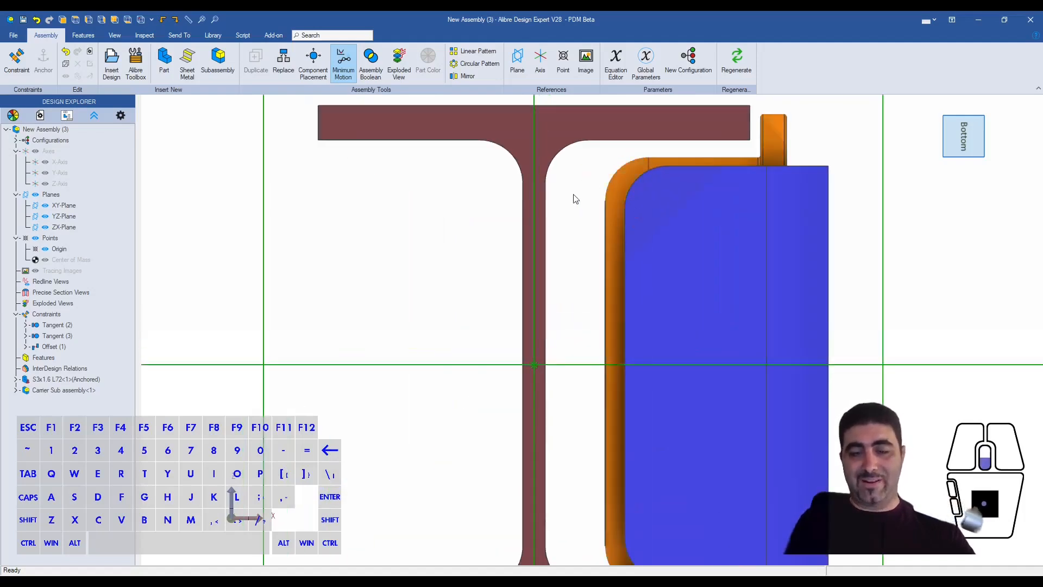
scroll(572, 197, "down", 5)
scroll(596, 400, "up", 5)
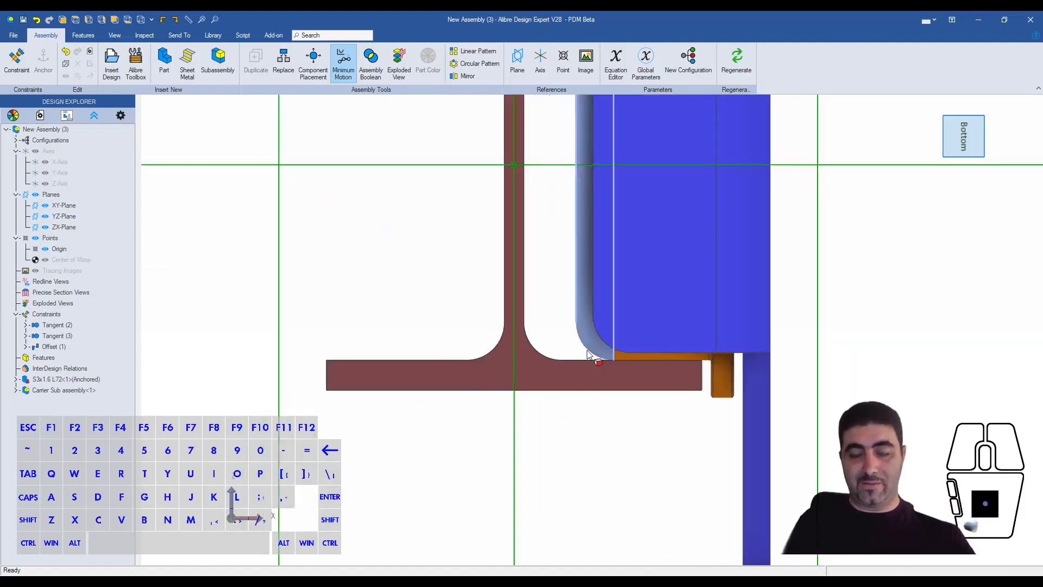
scroll(489, 352, "down", 3)
middle_click_drag(526, 396, 845, 384)
scroll(846, 384, "up", 2)
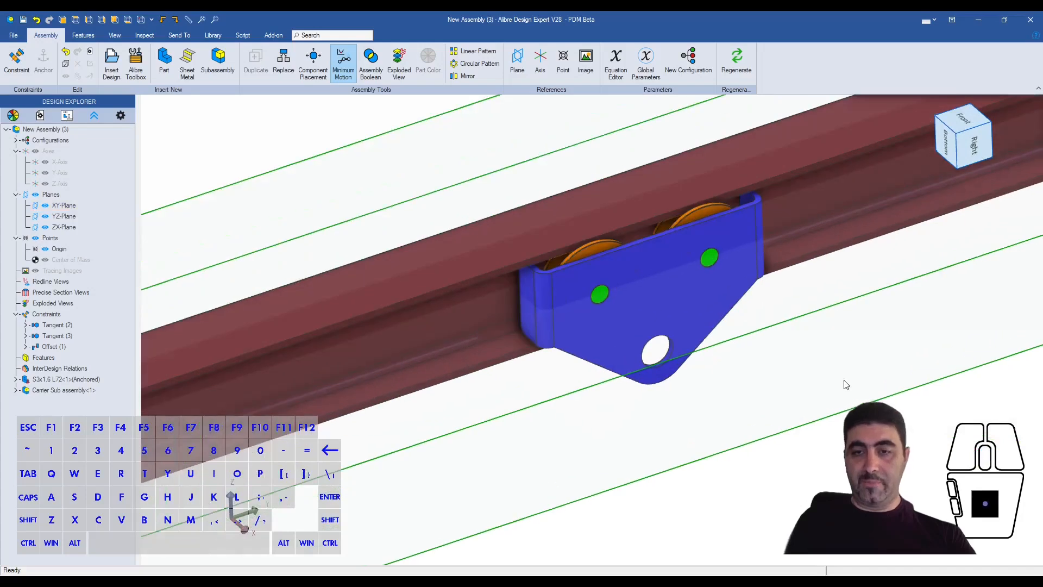
- Duplicate the carrier subassembly across the beam and add a 180° Angle constraint between the outer plate faces of both carriers
scroll(698, 291, "down", 5)
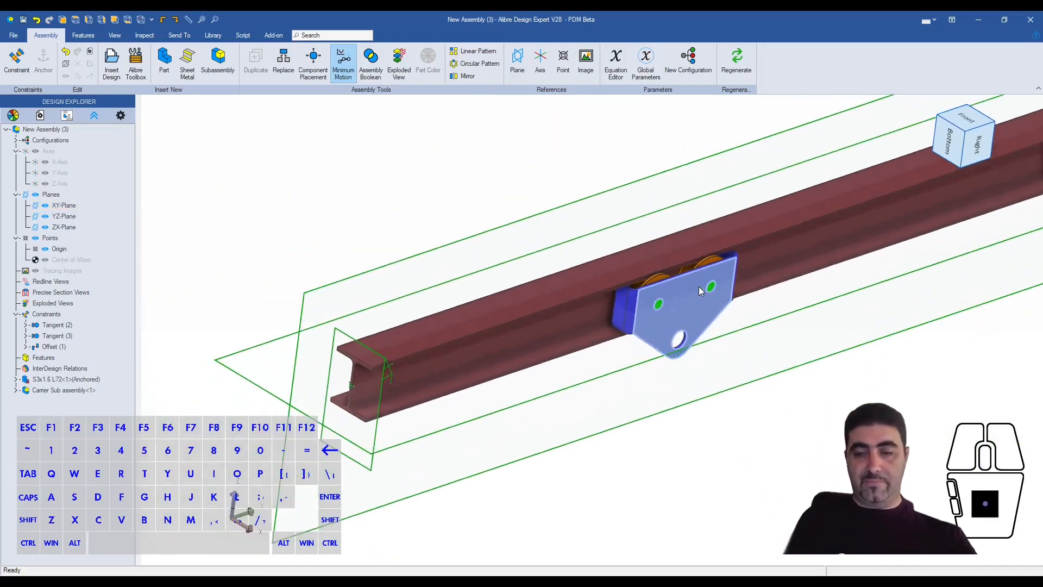
left_click_drag(698, 286, 555, 246, "ctrl")
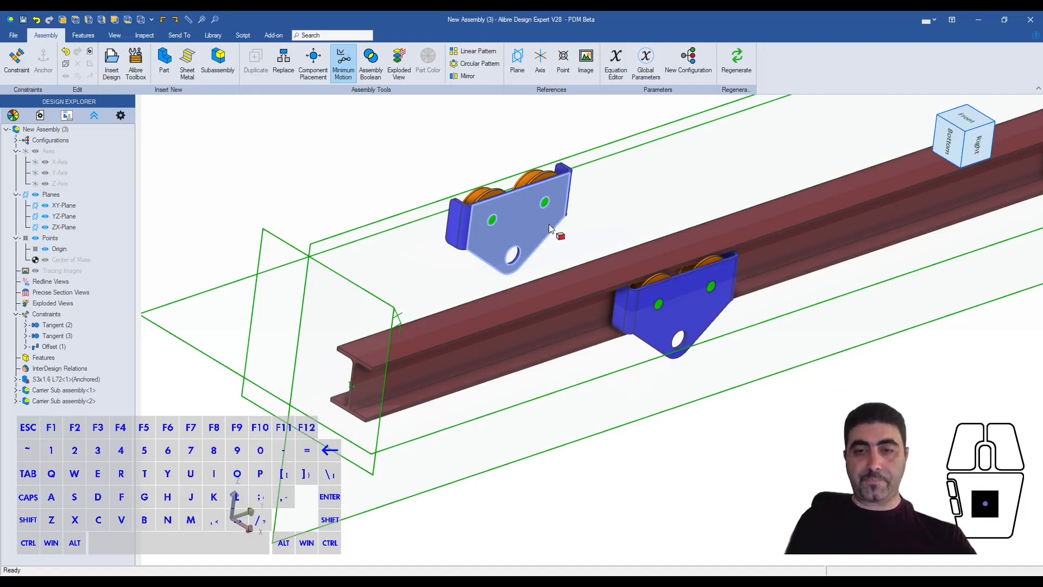
left_click(517, 223)
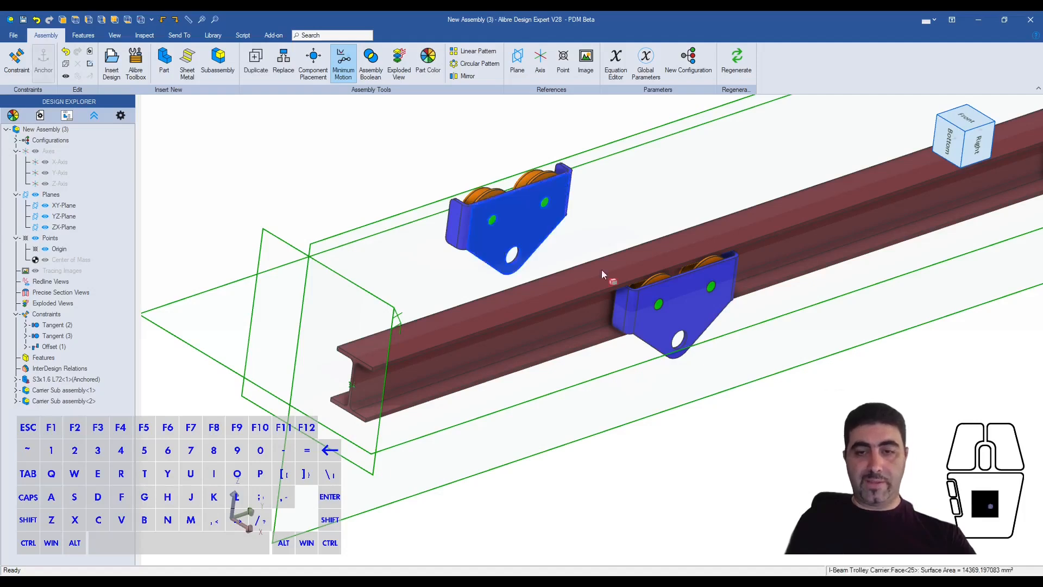
left_click(692, 315, "shift")
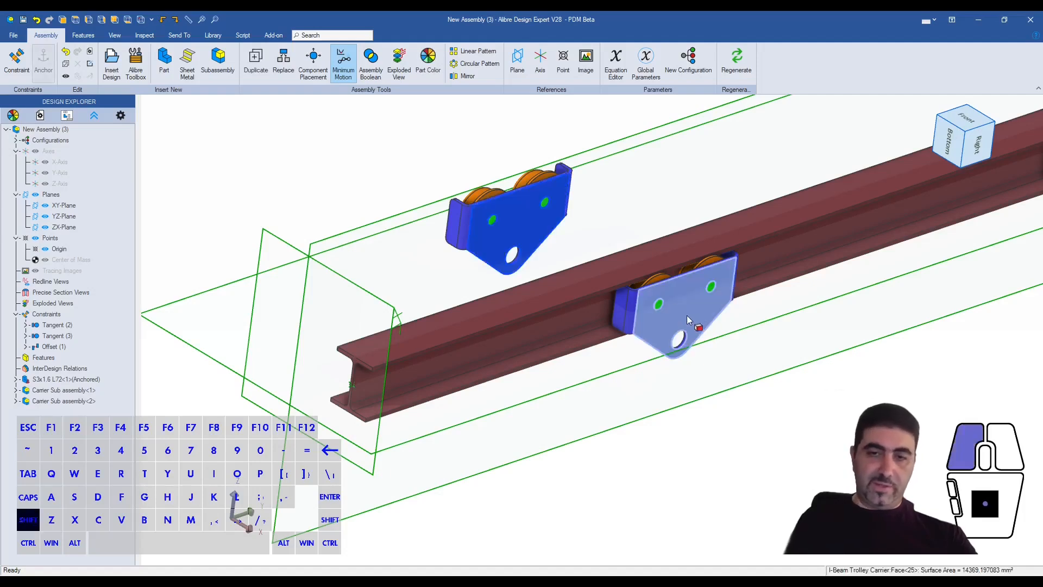
key("ctrl+q")
left_click(895, 226)
left_click(913, 181)
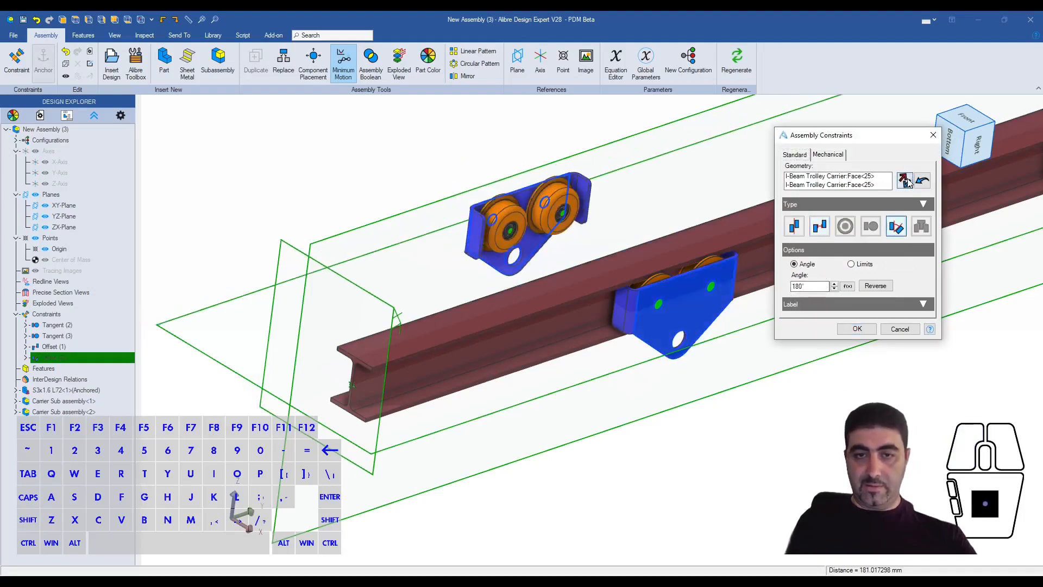
left_click(857, 329)
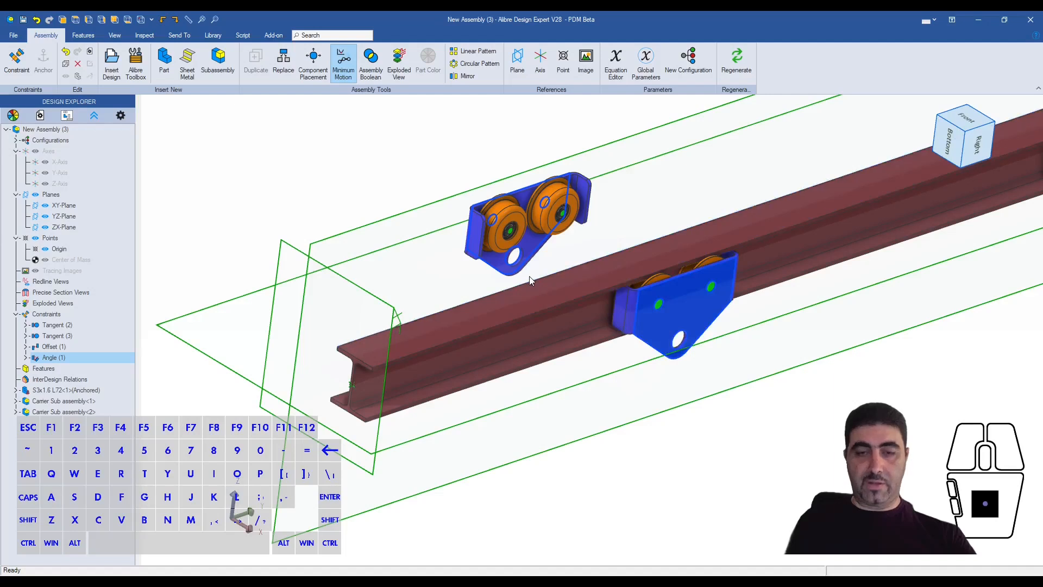
- Add a Coaxial constraint between the large lower holes of the two carriers
scroll(530, 270, "up", 3)
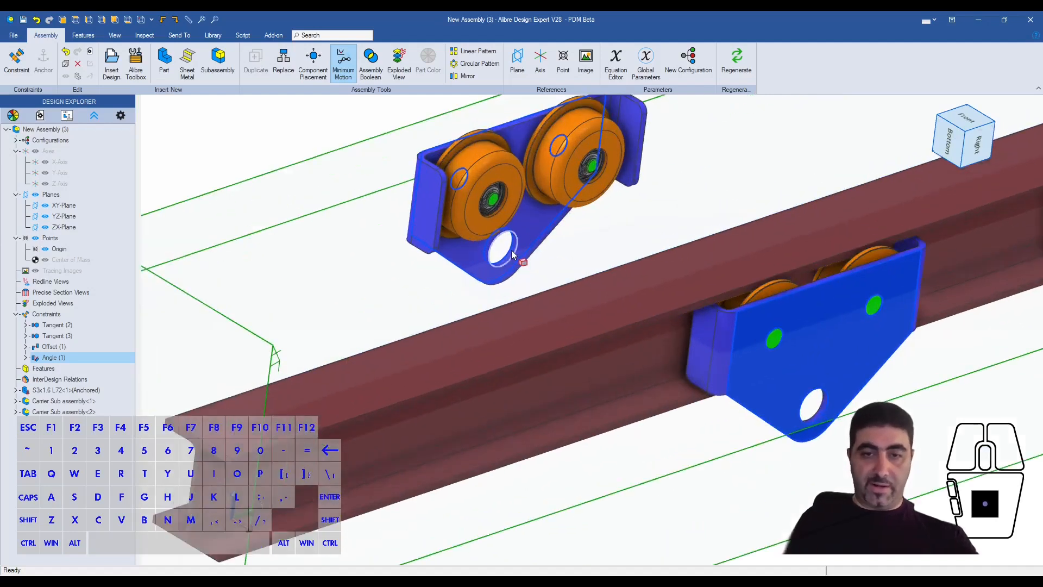
left_click(811, 421, "shift")
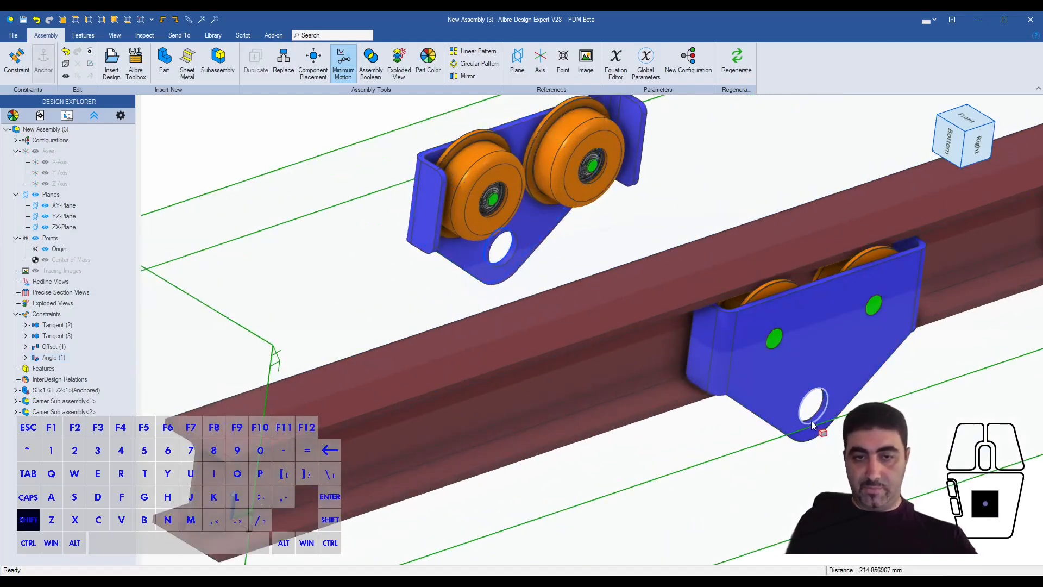
key("ctrl+q")
left_click(844, 226)
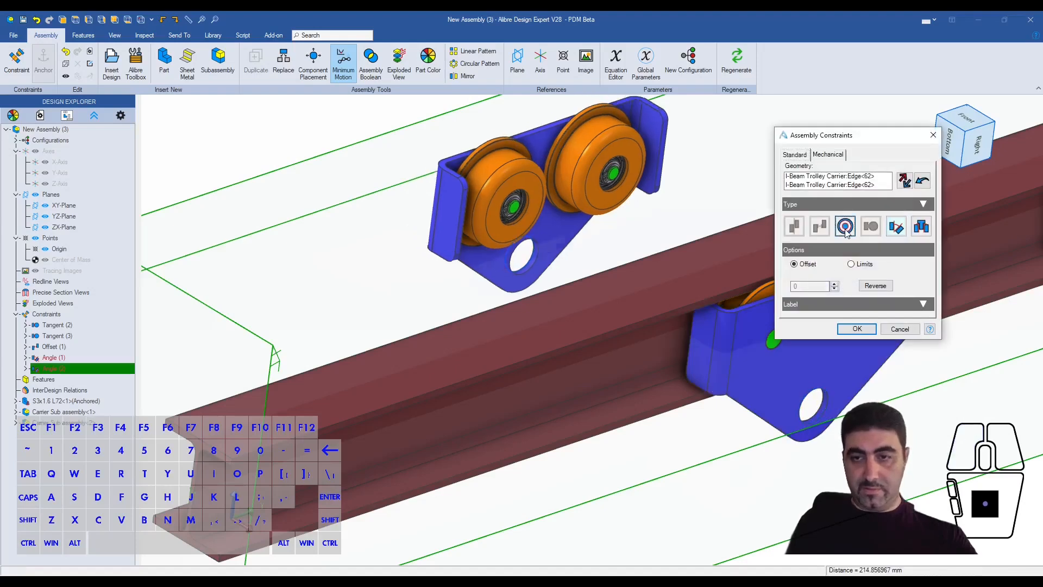
left_click(856, 329)
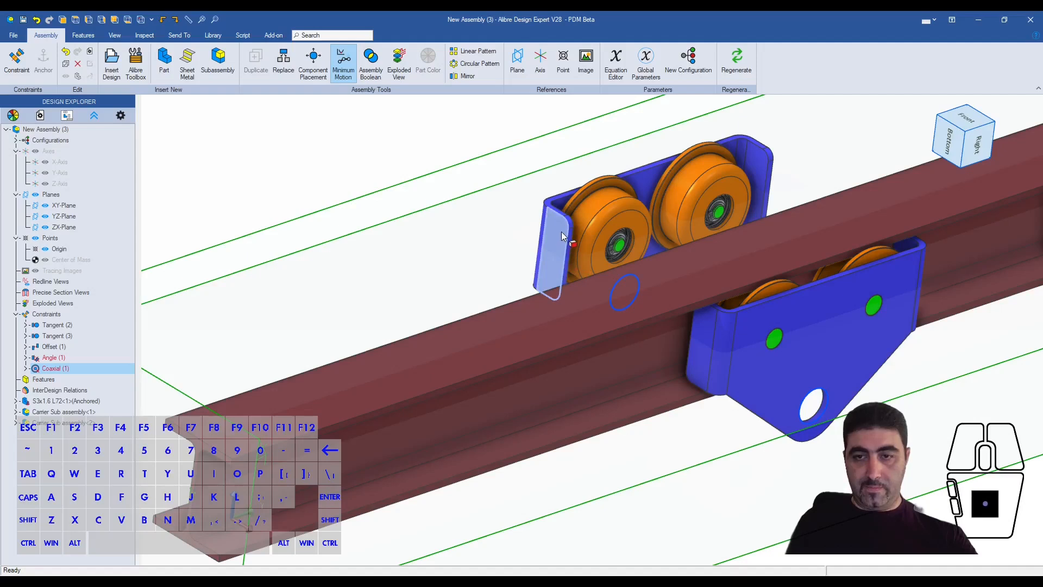
- Add a Coaxial constraint with 0 offset between the flange edges of the opposing rollers on the two carriers
scroll(601, 174, "up", 3)
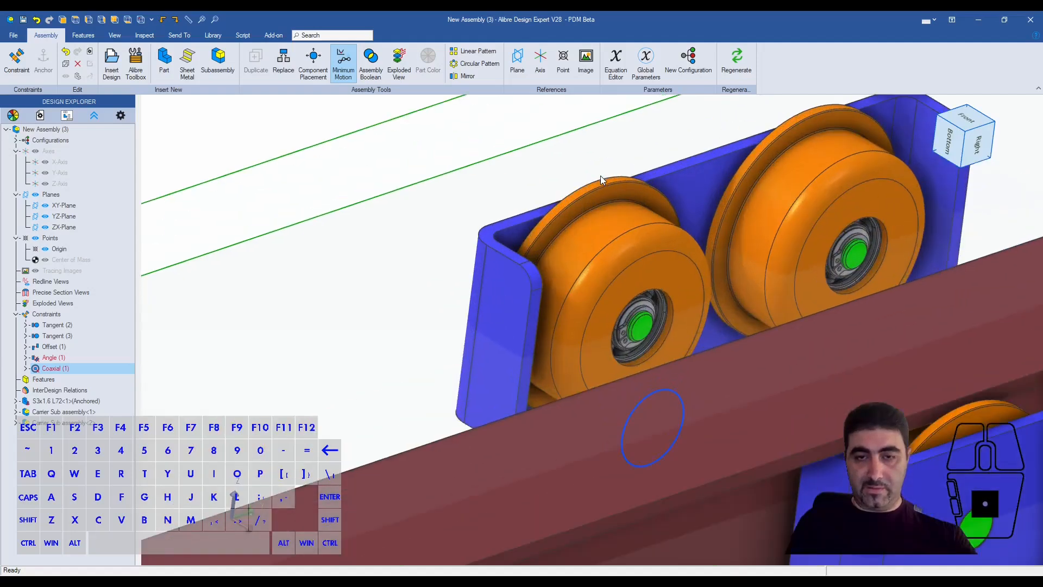
left_click(598, 182)
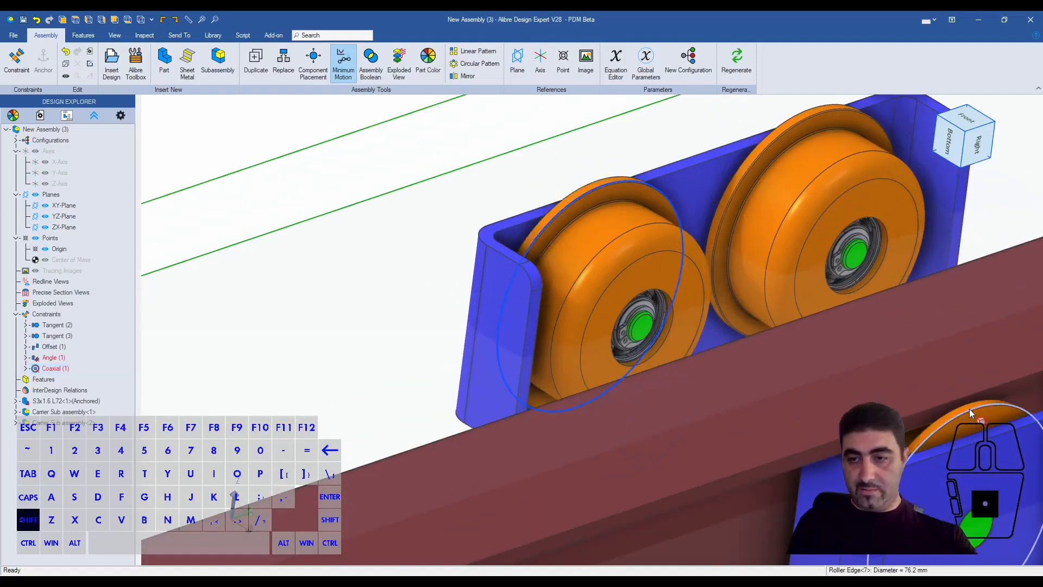
left_click(969, 408, "shift")
key("ctrl+q")
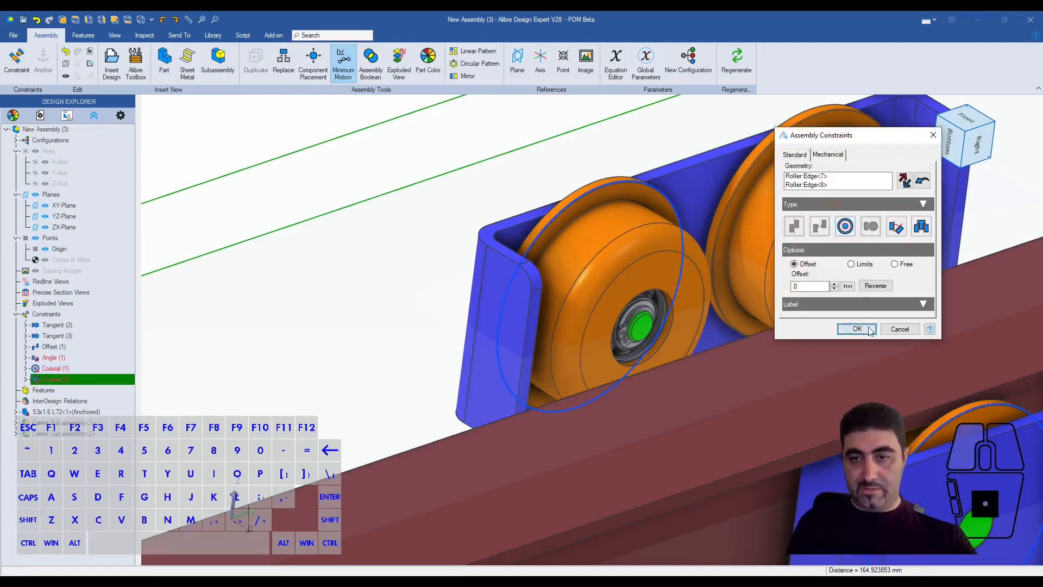
left_click(857, 328)
- Add an Offset constraint of 1/16 between the second carrier's roller flange face and the near side face of the beam's lower flange
scroll(609, 210, "down", 3)
middle_click_drag(599, 226, 654, 242)
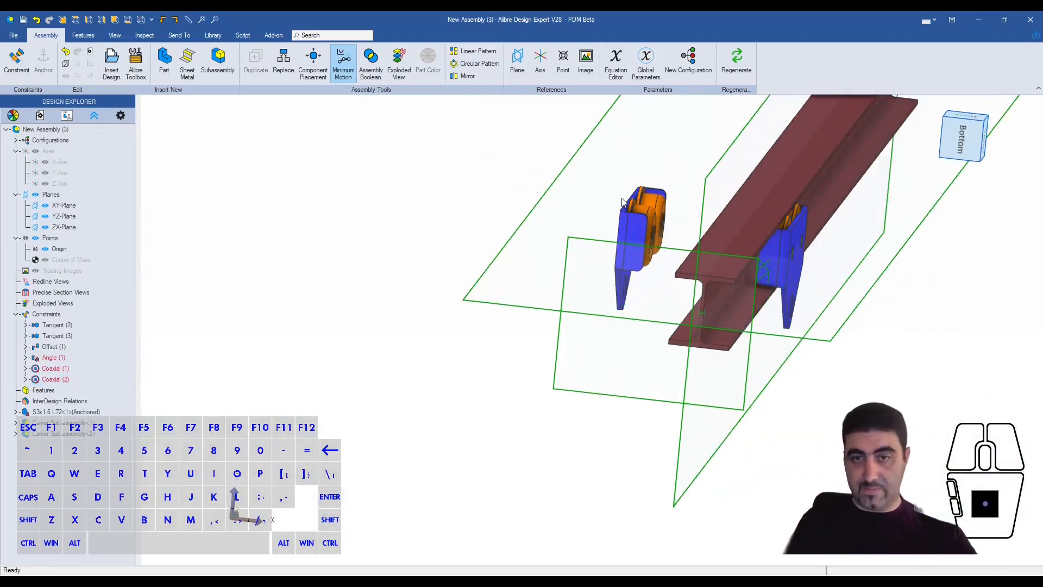
scroll(636, 203, "up", 3)
left_click(599, 202)
middle_click_drag(613, 212, 660, 230)
left_click(891, 479, "shift")
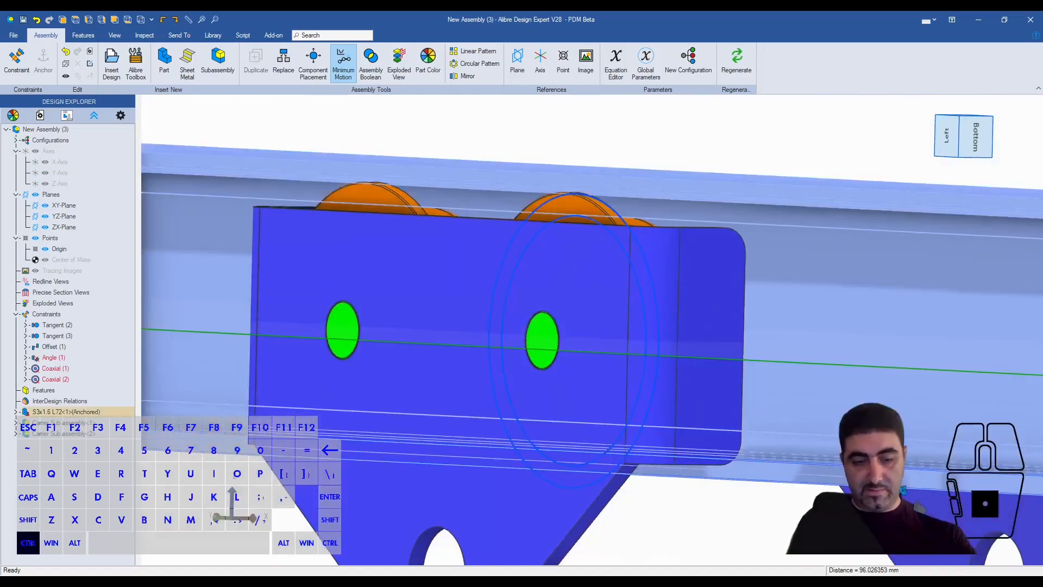
key("c")
left_click(817, 227)
double_click(812, 290)
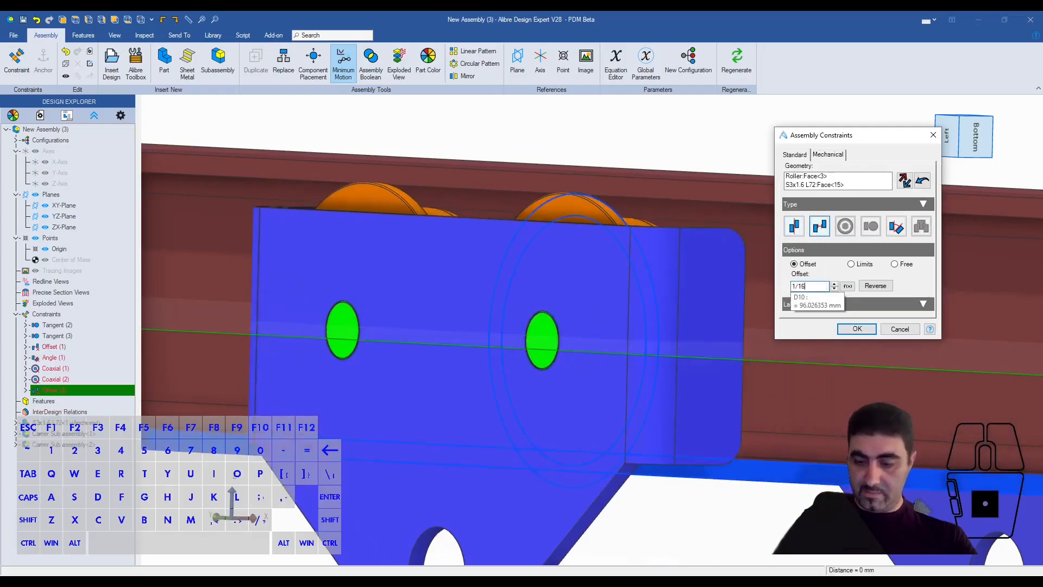
key("Return")
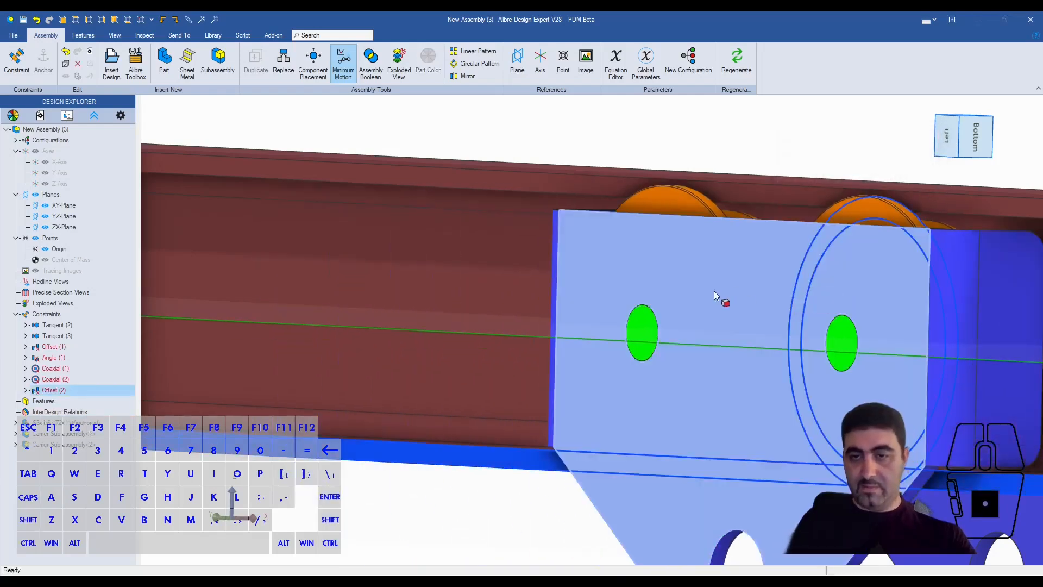
- Insert one copy of the Spacer Shaft part below the two carriers
scroll(714, 291, "down", 4)
left_click(811, 197)
middle_click_drag(713, 234, 703, 291)
scroll(472, 309, "down", 3)
scroll(816, 301, "up", 4)
middle_click_drag(624, 261, 519, 217)
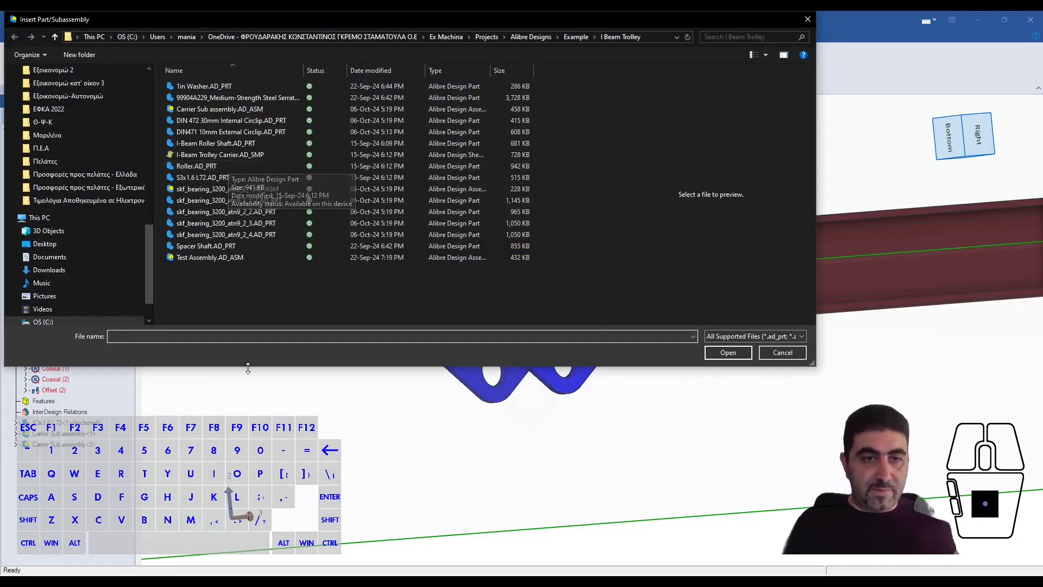
left_click(217, 246)
left_click(720, 353)
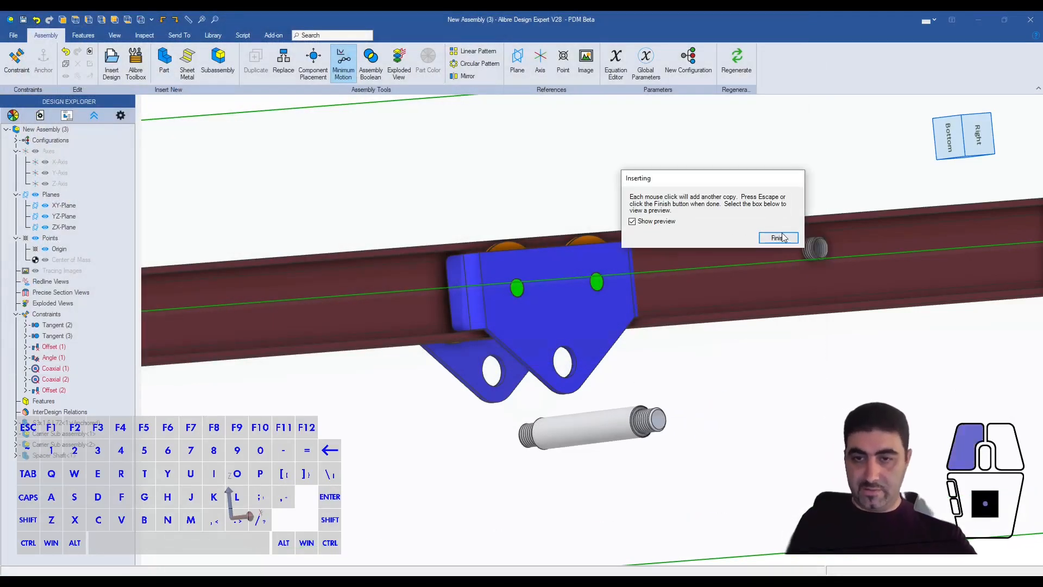
key("Escape")
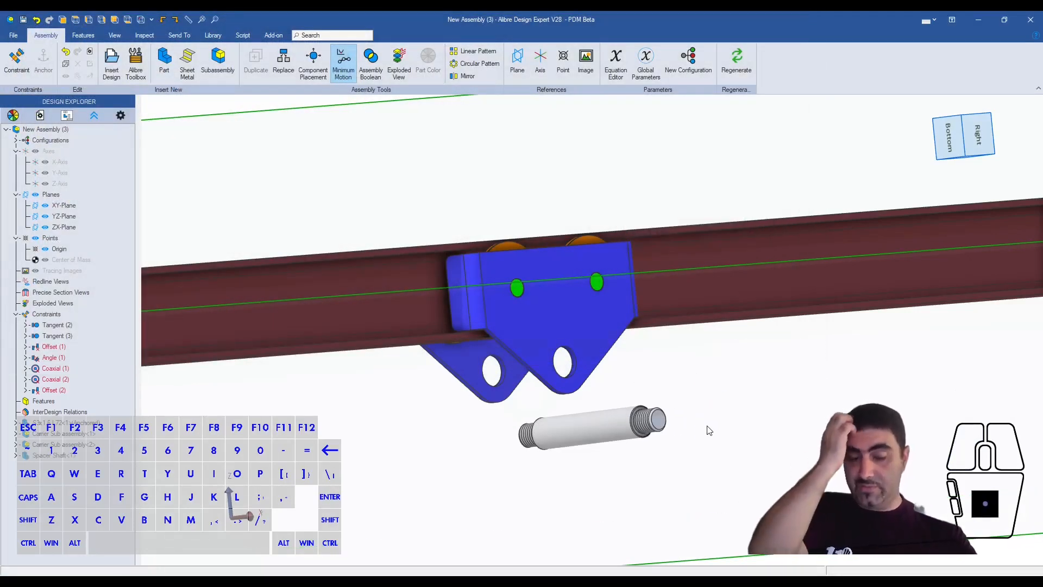
- Add a Coaxial constraint between the spacer shaft's cylindrical body and the carrier's large lower hole
left_click(594, 421)
scroll(575, 359, "up", 4)
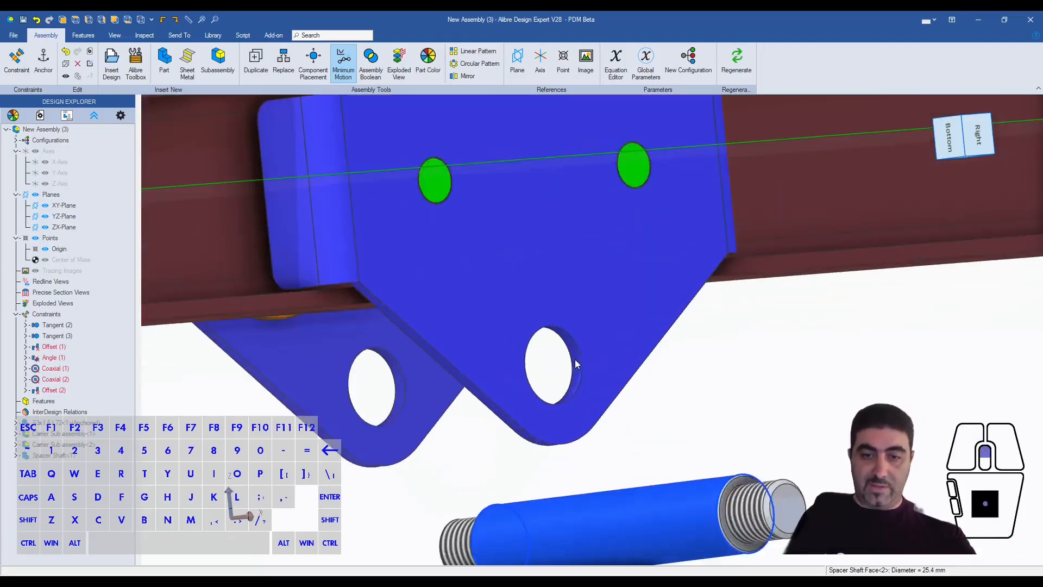
left_click(575, 366, "ctrl")
key("q")
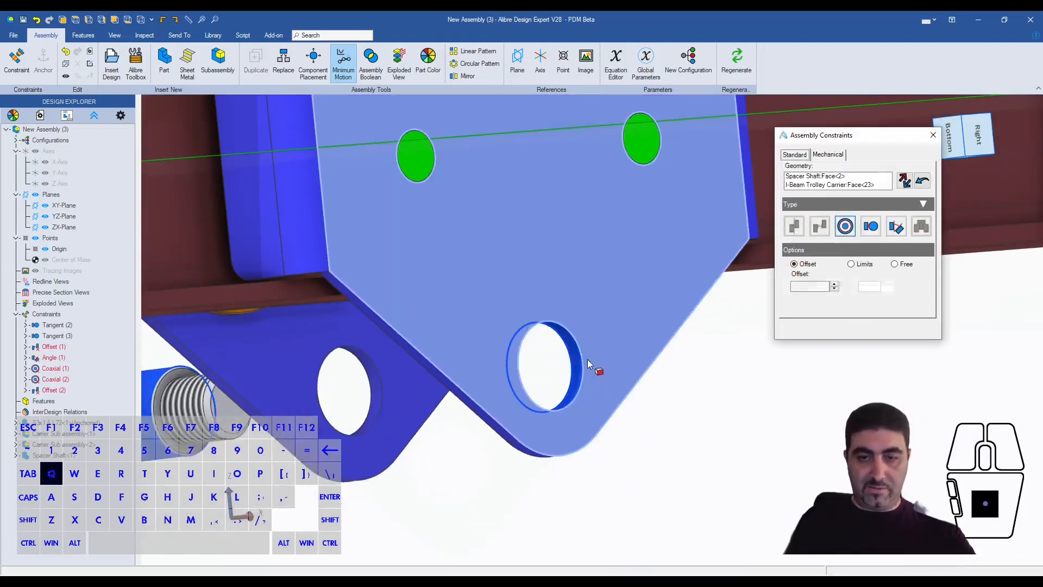
left_click(856, 329)
- Show the reference planes of the spacer shaft
scroll(840, 373, "down", 3)
middle_click_drag(840, 372, 706, 374)
left_click(590, 369)
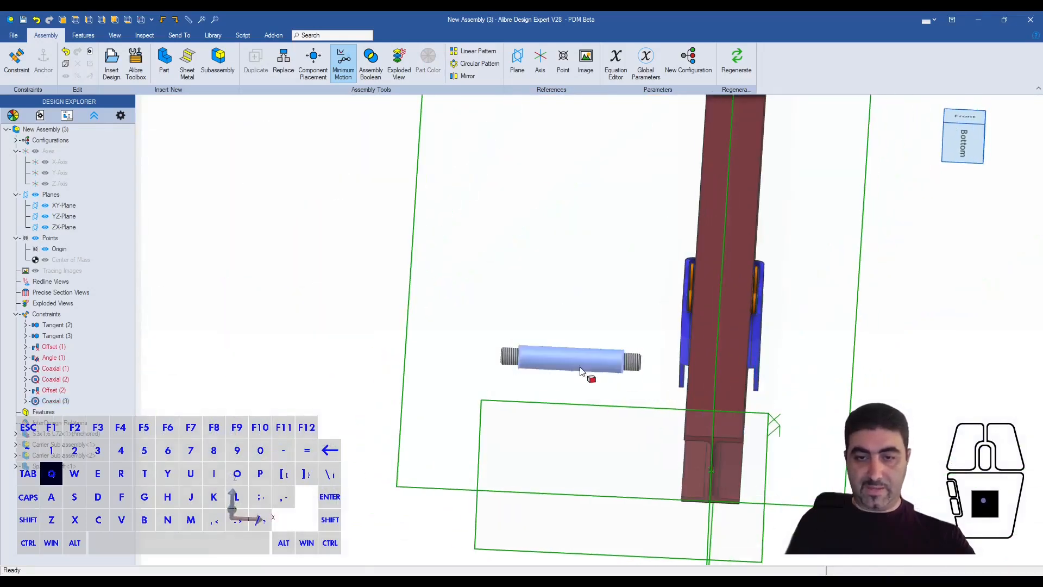
key("alt+q")
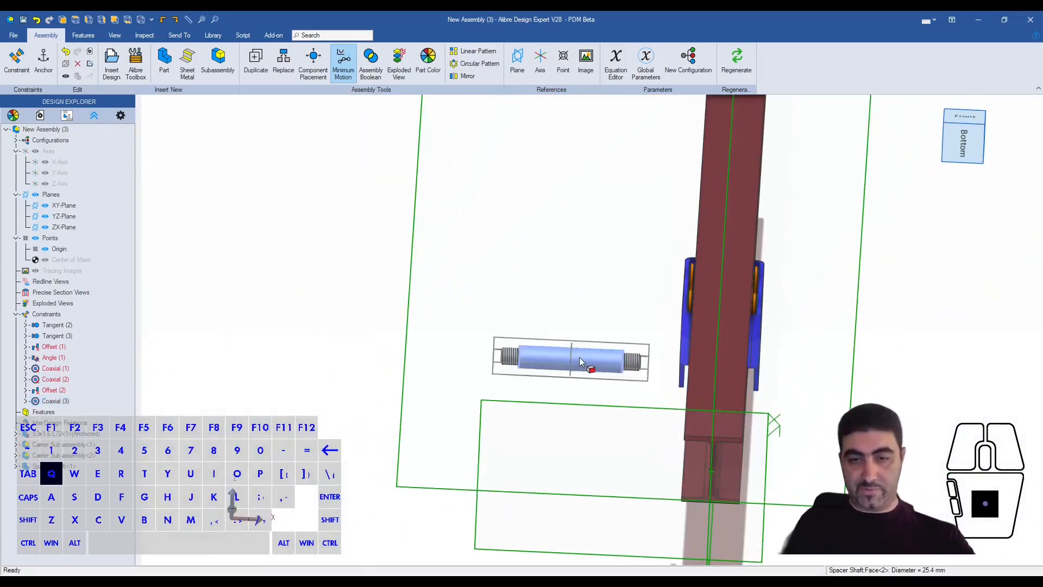
left_click(578, 291)
- Add a Coincident constraint between the spacer shaft's YZ-Plane and the assembly's YZ-Plane to centre the shaft between the carriers
key("ctrl+q")
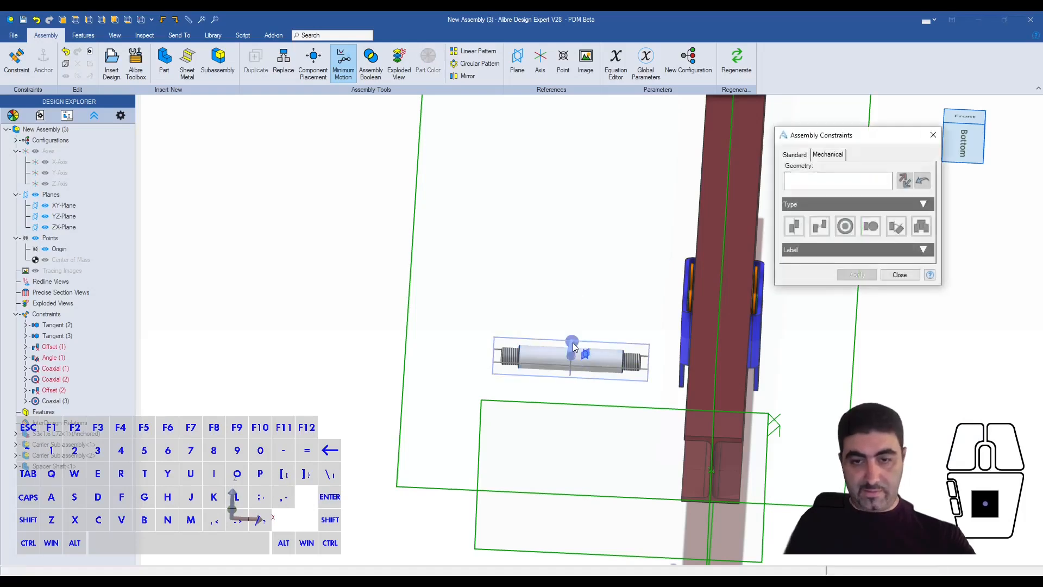
scroll(577, 346, "up", 3)
left_click(562, 346)
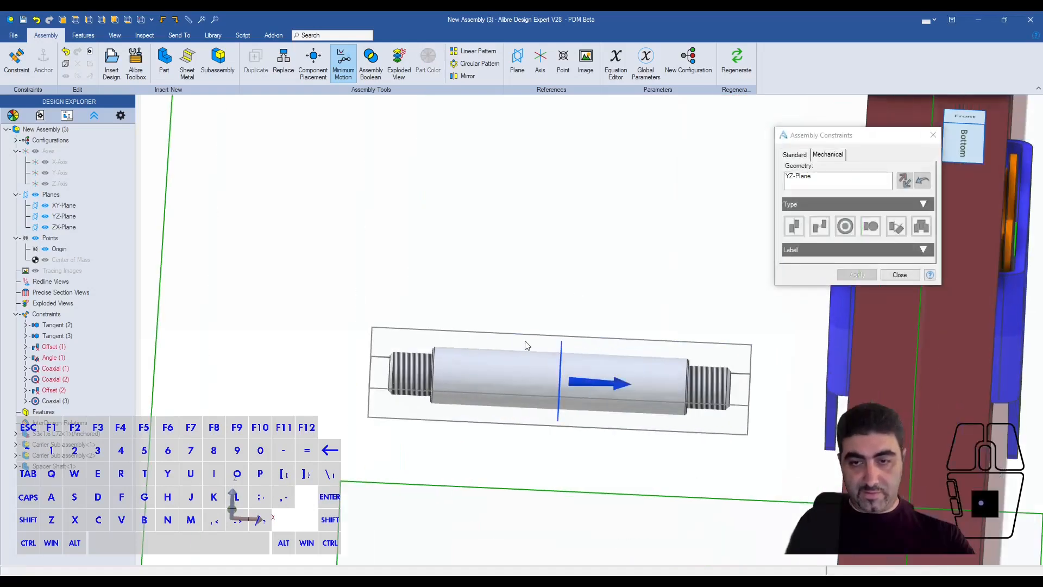
scroll(512, 343, "down", 3)
left_click(686, 448)
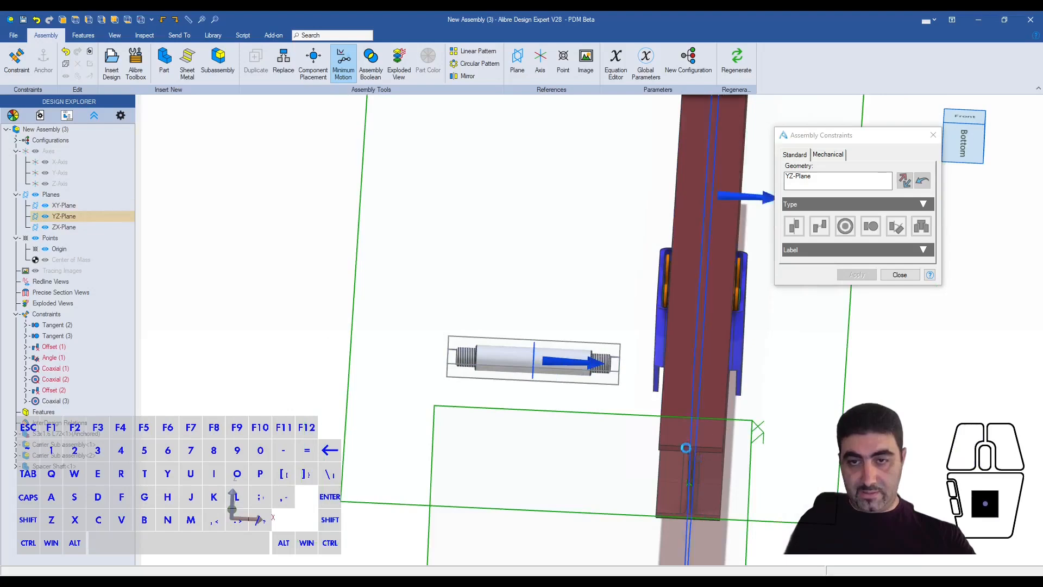
middle_click_drag(696, 387, 644, 399)
scroll(643, 394, "up", 3)
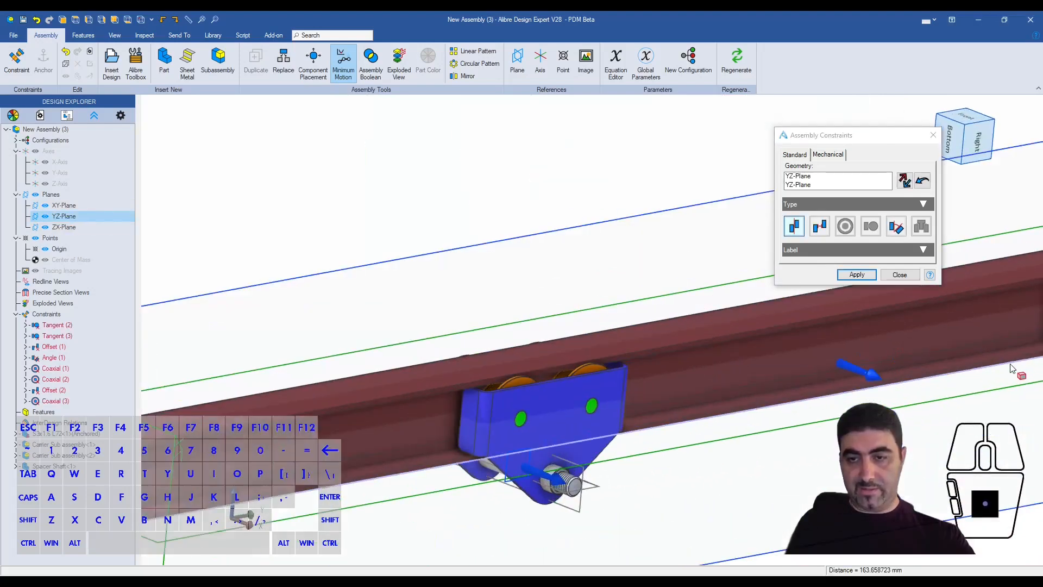
scroll(760, 459, "up", 3)
left_click(856, 274)
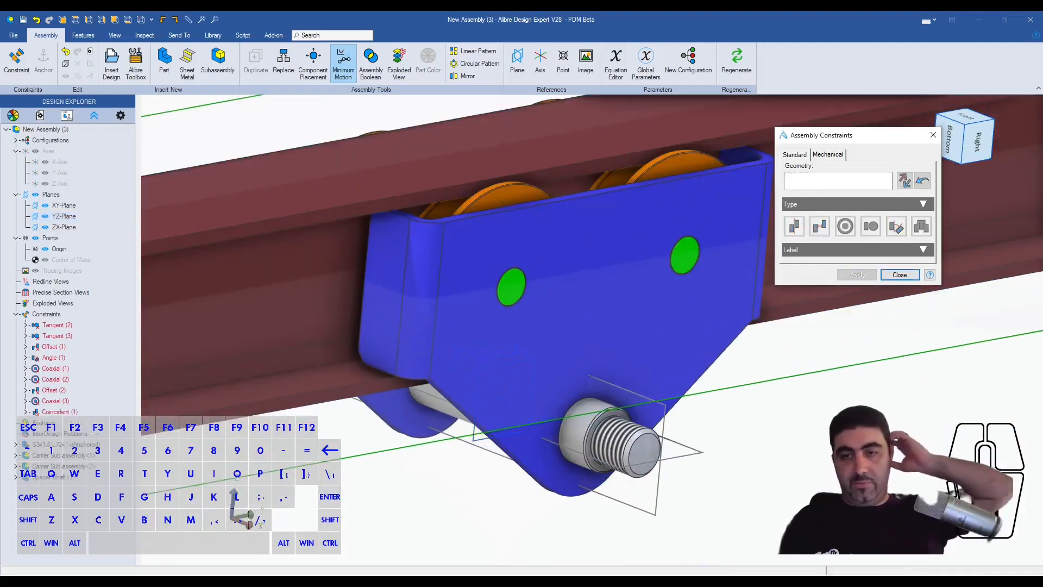
left_click(900, 275)
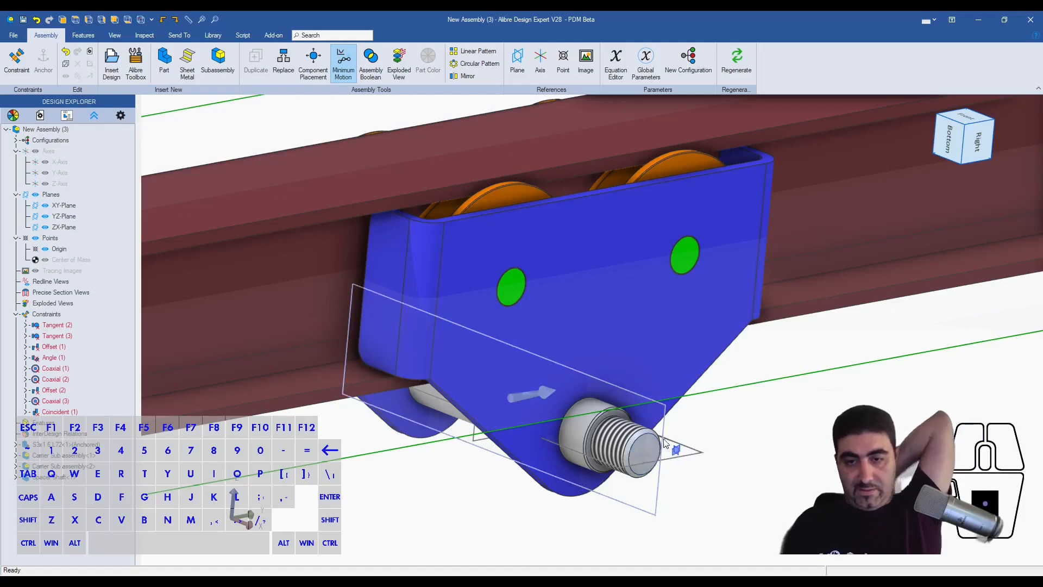
- Examine from below how the spacer shaft sits between the two carriers under the beam
scroll(665, 443, "down", 3)
middle_click_drag(637, 372, 673, 341)
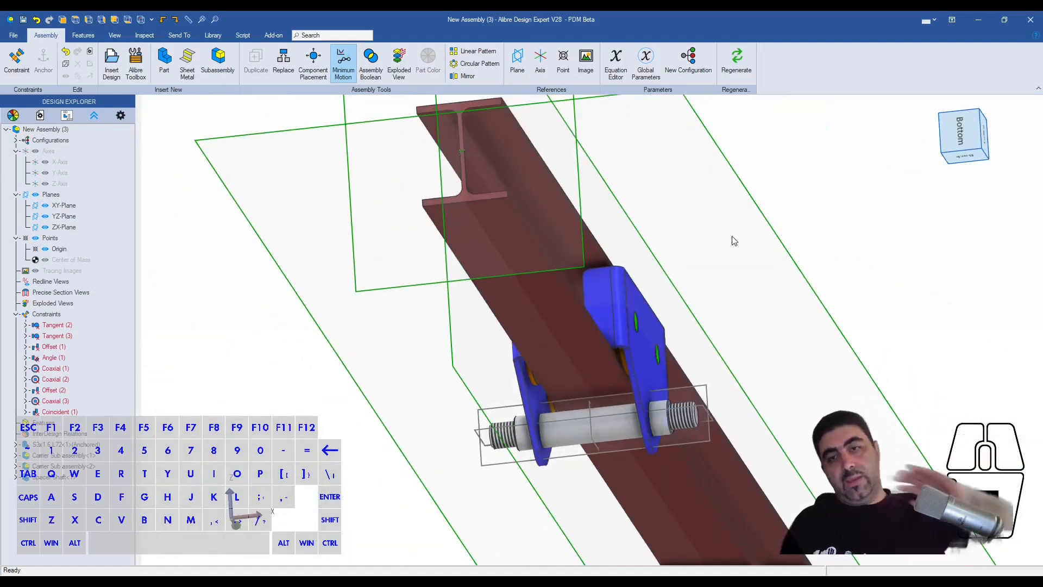
scroll(731, 224, "down", 3)
scroll(654, 405, "up", 1)
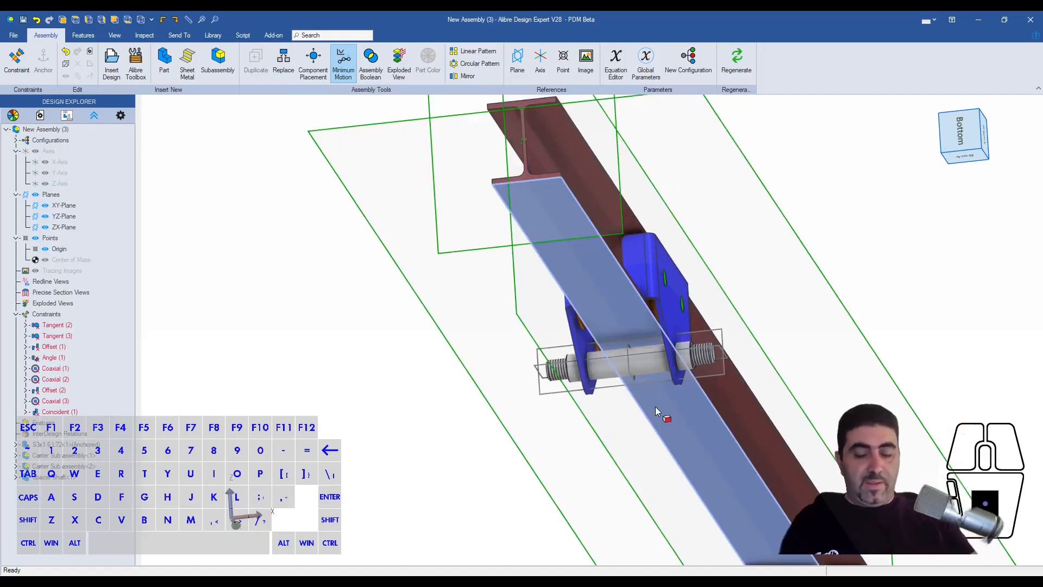
scroll(728, 359, "up", 3)
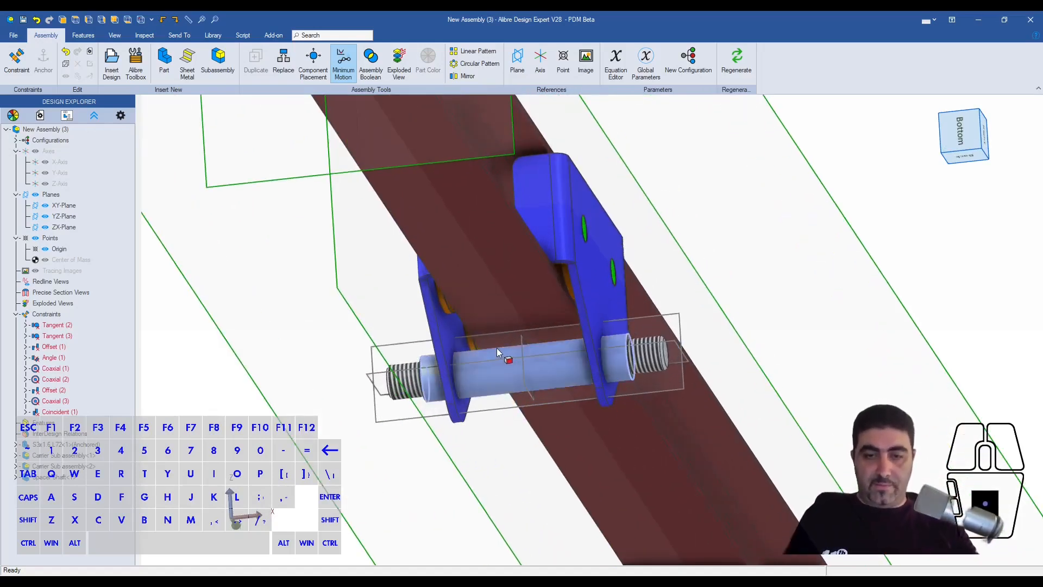
left_click(607, 340)
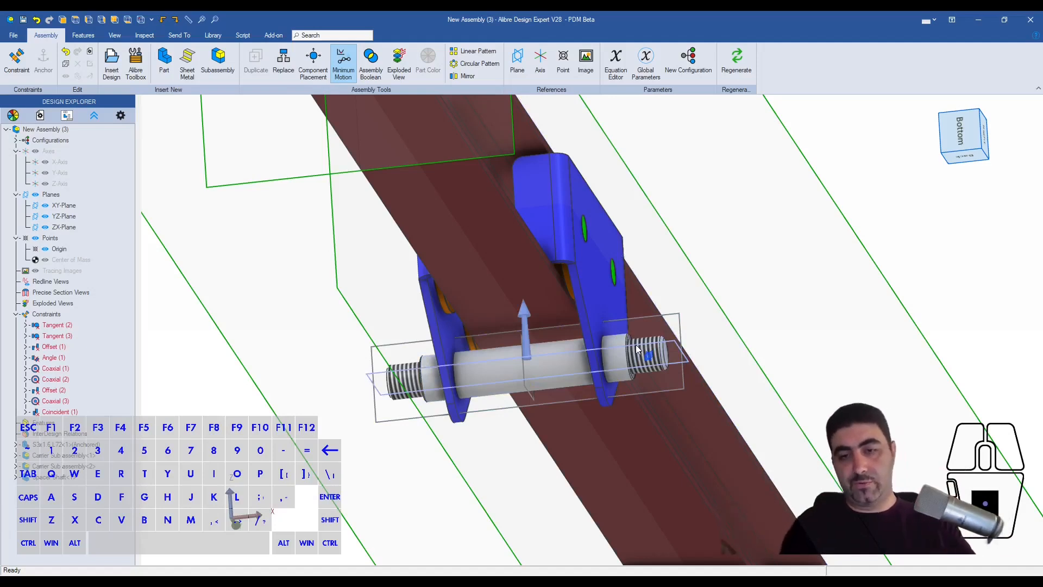
left_click(746, 301)
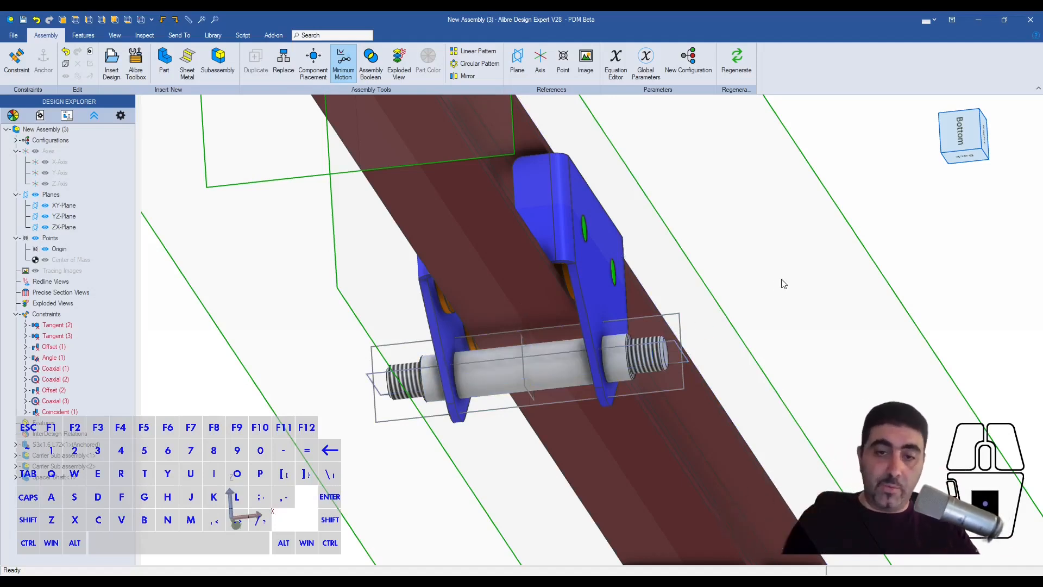
left_click(548, 371)
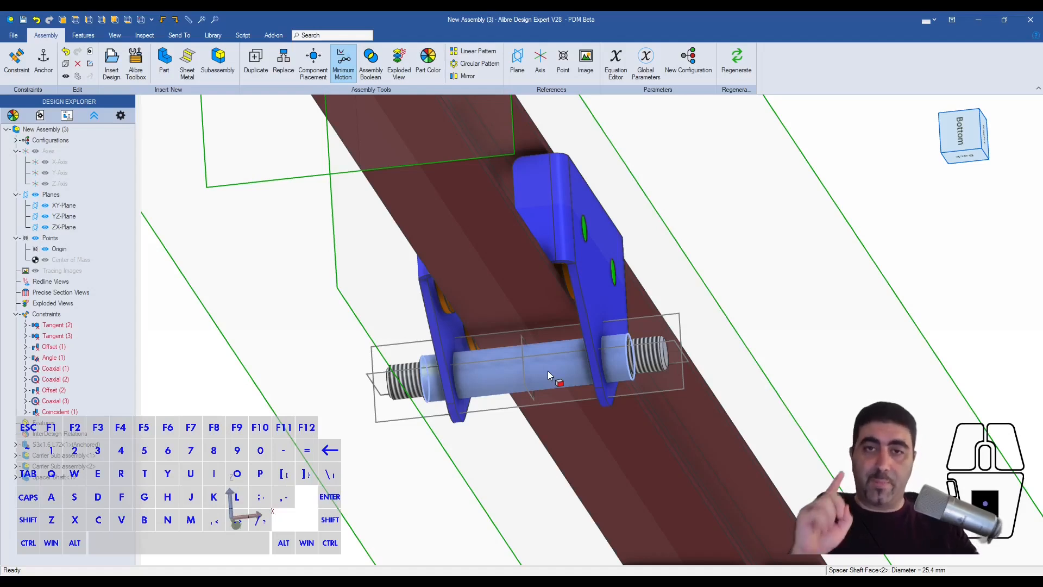
key("Escape")
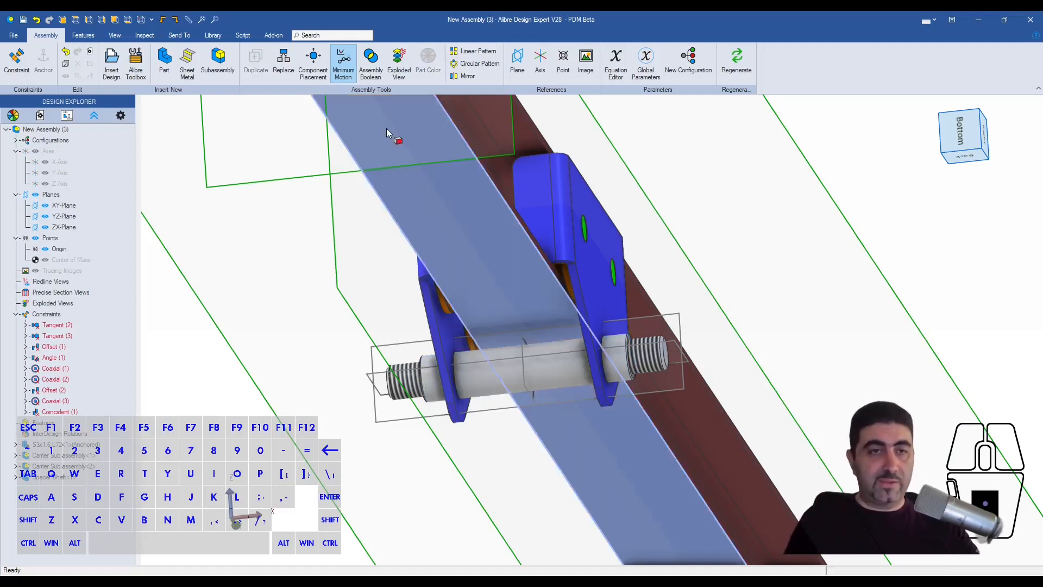
- Create a new part named Hook inside the assembly for in-place editing
left_click(165, 66)
type("Hook")
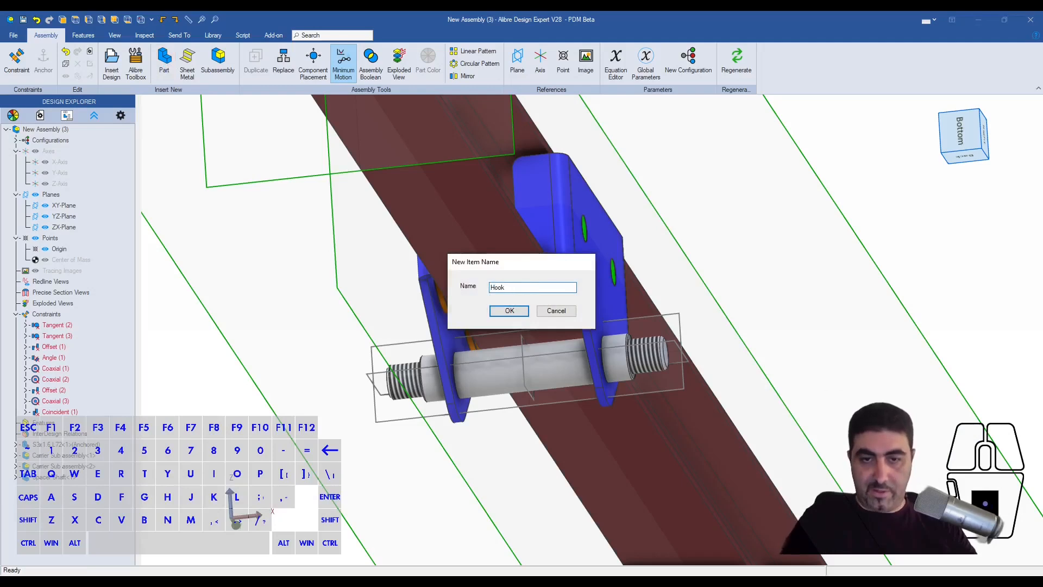
key("Return")
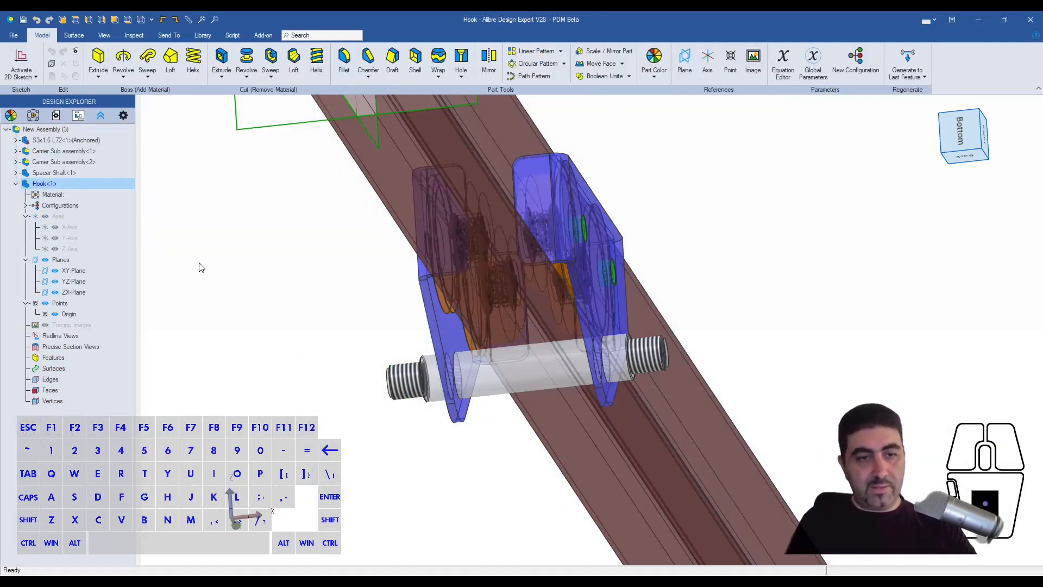
middle_click_drag(188, 362, 369, 200)
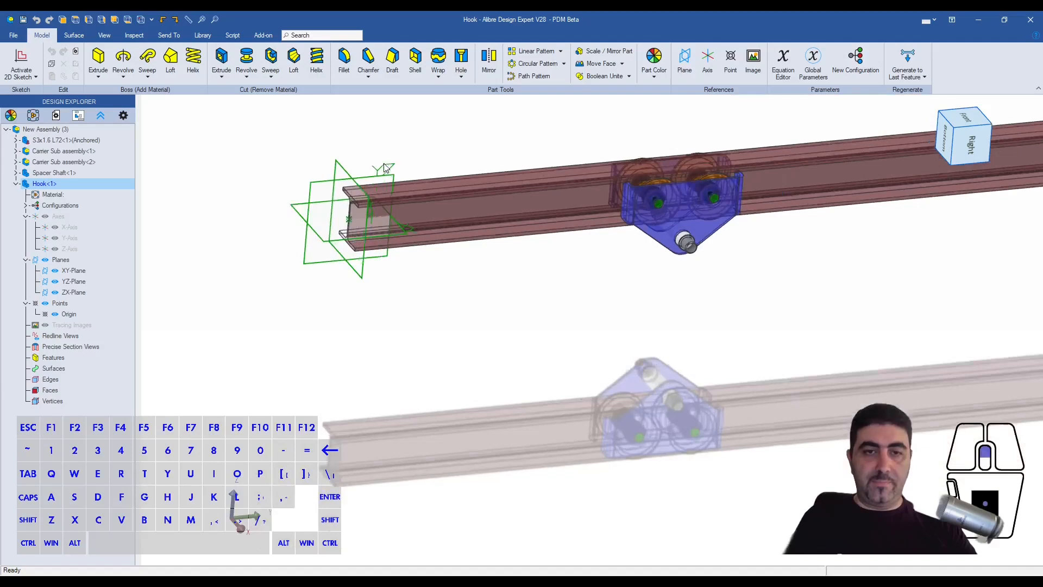
scroll(368, 226, "up", 5)
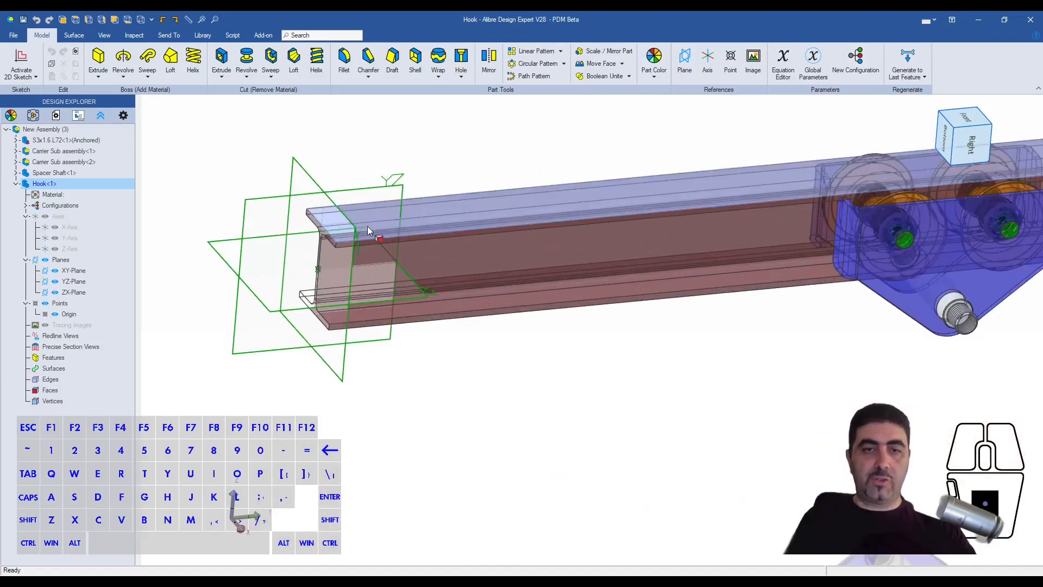
middle_click_drag(394, 234, 393, 235)
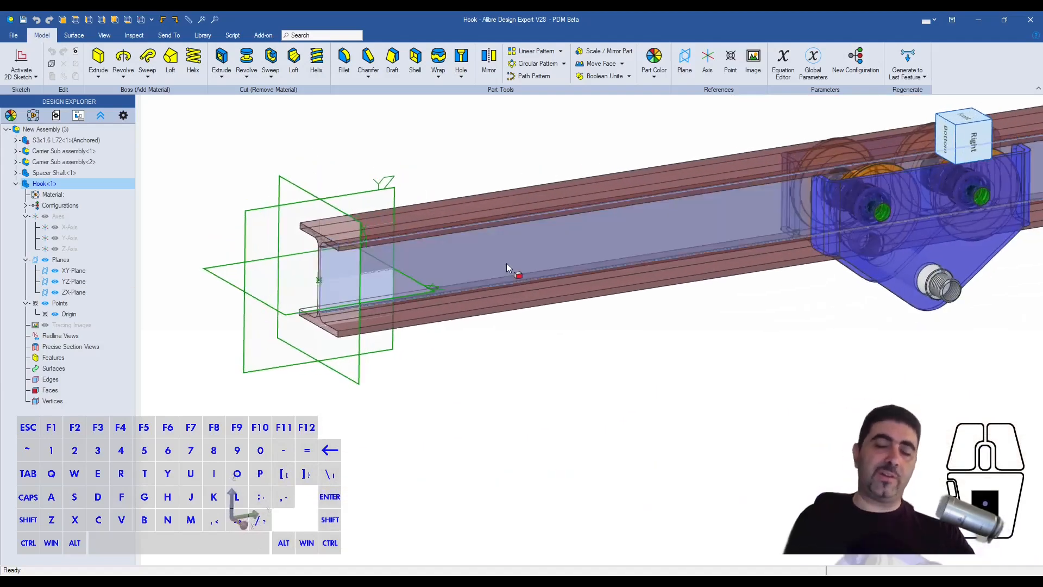
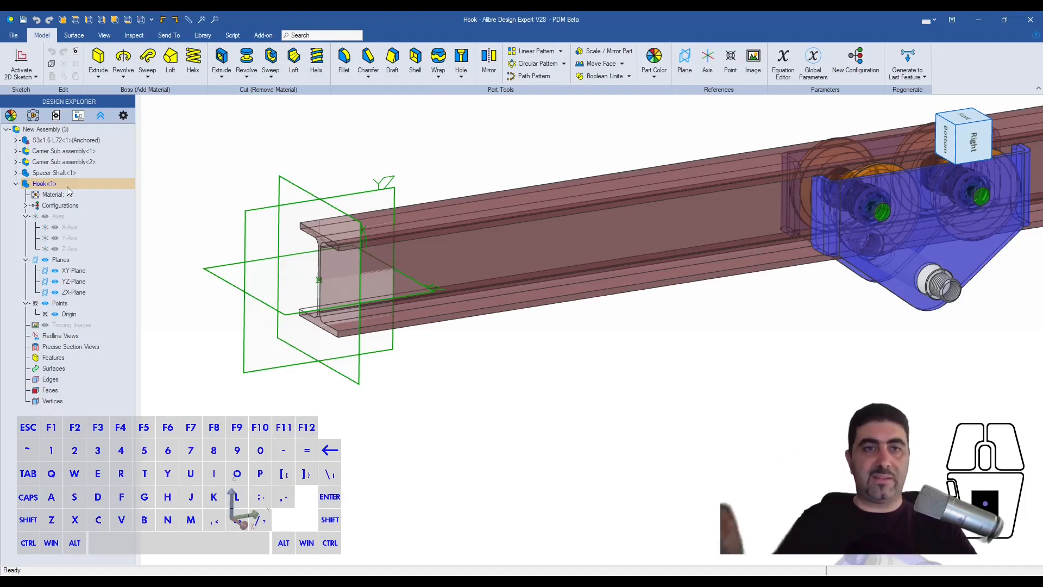
- Start a sketch on the Hook's YZ-Plane and draw a circle about 20.6 mm in diameter centred on the origin
left_click(80, 285)
key("ctrl+k")
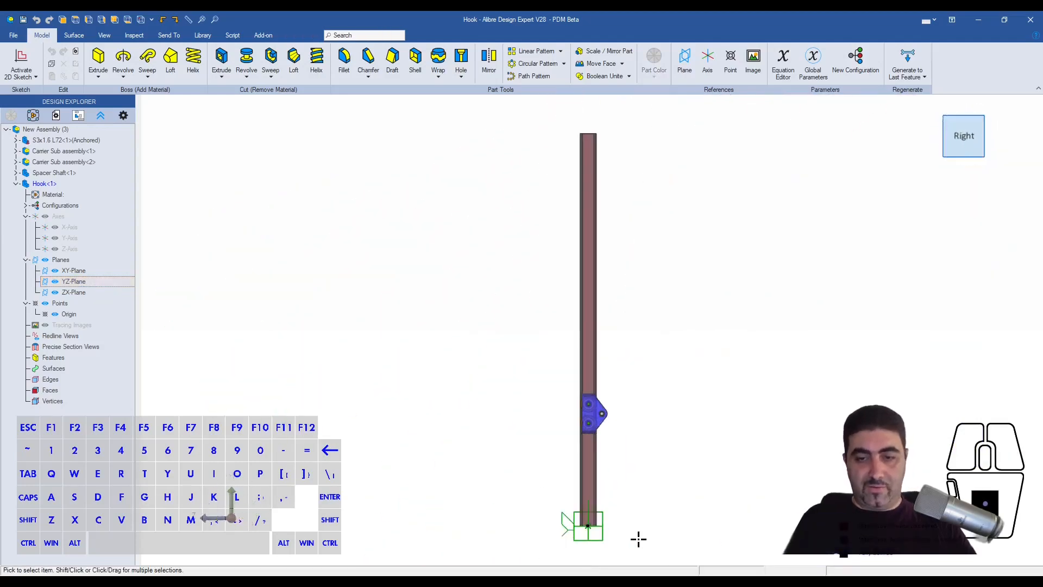
scroll(600, 549, "up", 5)
scroll(462, 354, "down", 2)
scroll(517, 408, "up", 6)
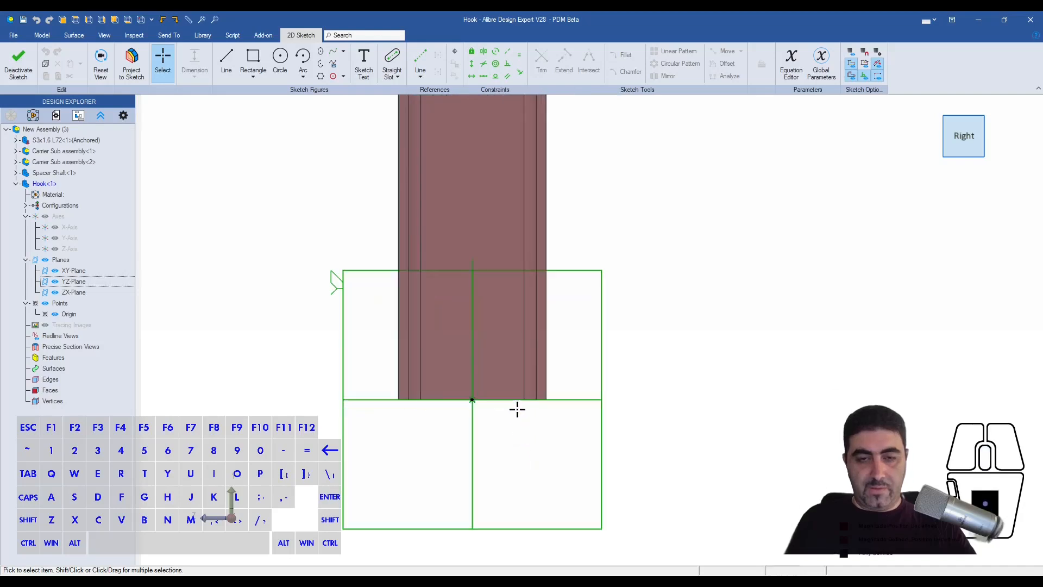
key("c")
left_click(424, 364)
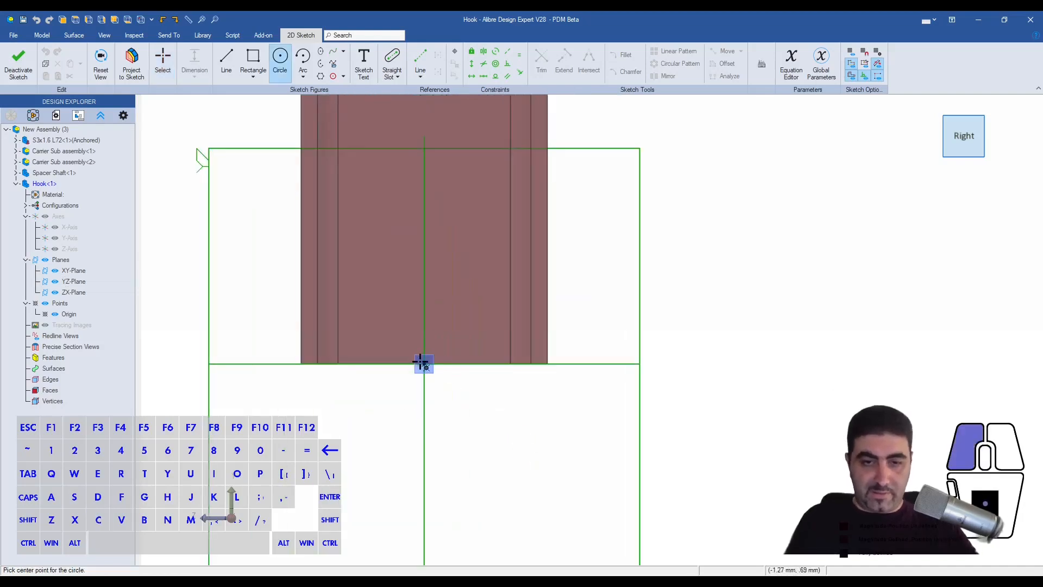
left_click(450, 384)
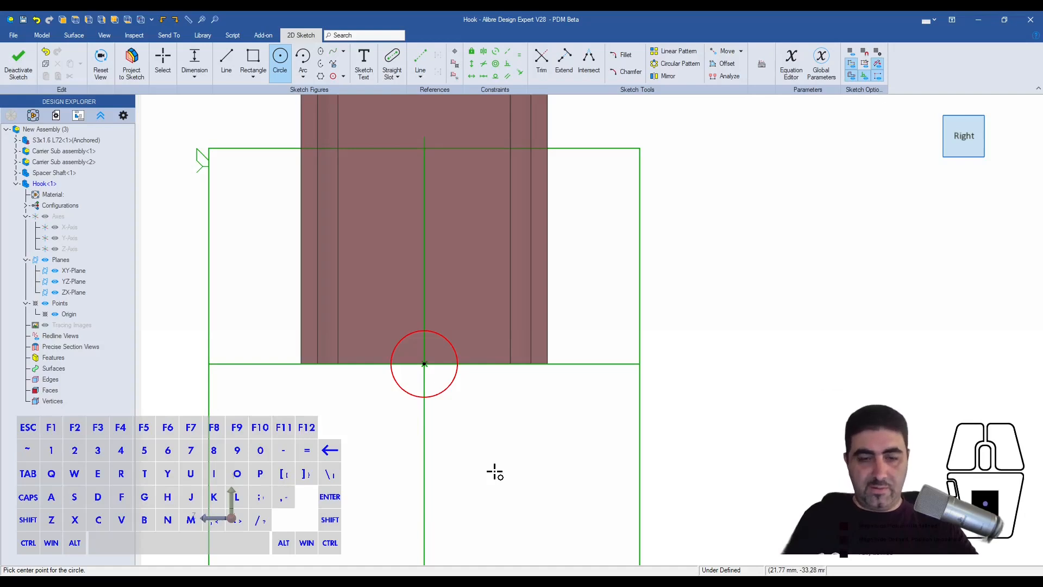
- Dimension the circle's diameter at 25.4 mm
key("Escape")
left_click(447, 387)
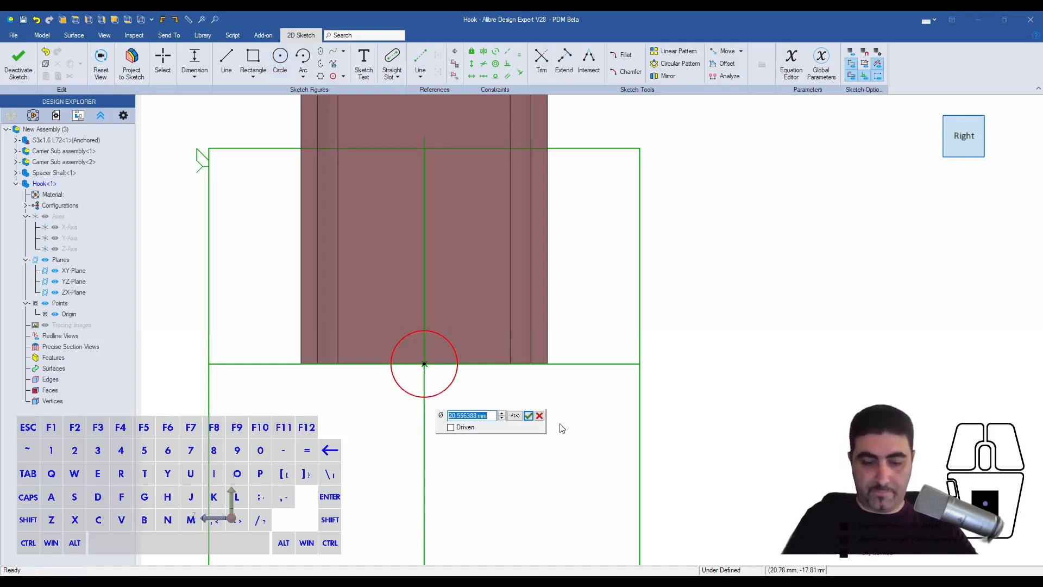
type("25.4")
key("Return")
- Draw a larger concentric circle around the first one and dimension the gap between the two circles at 0.25"
key("c")
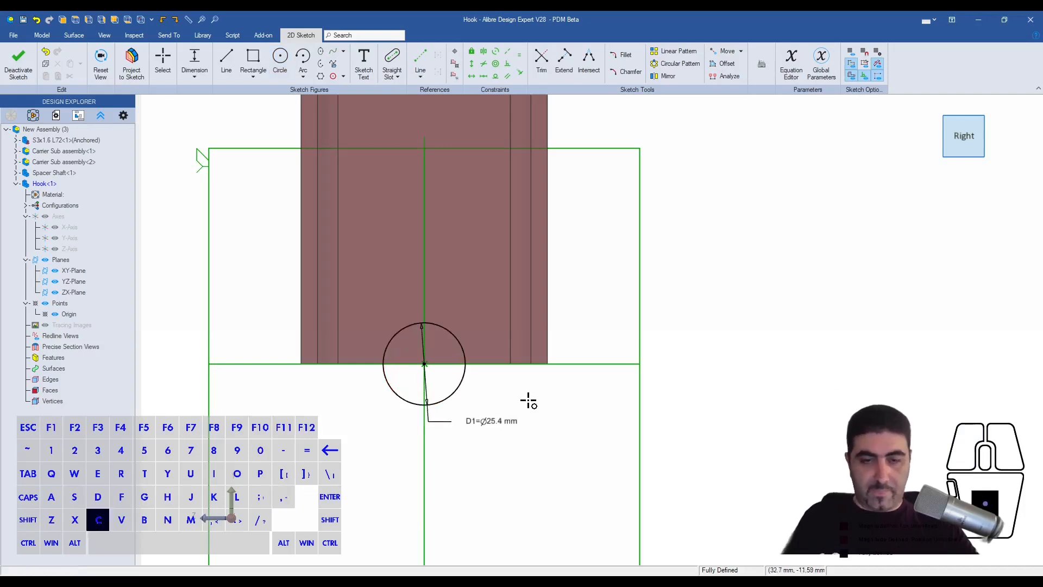
left_click(424, 363)
left_click(381, 364)
key("Escape")
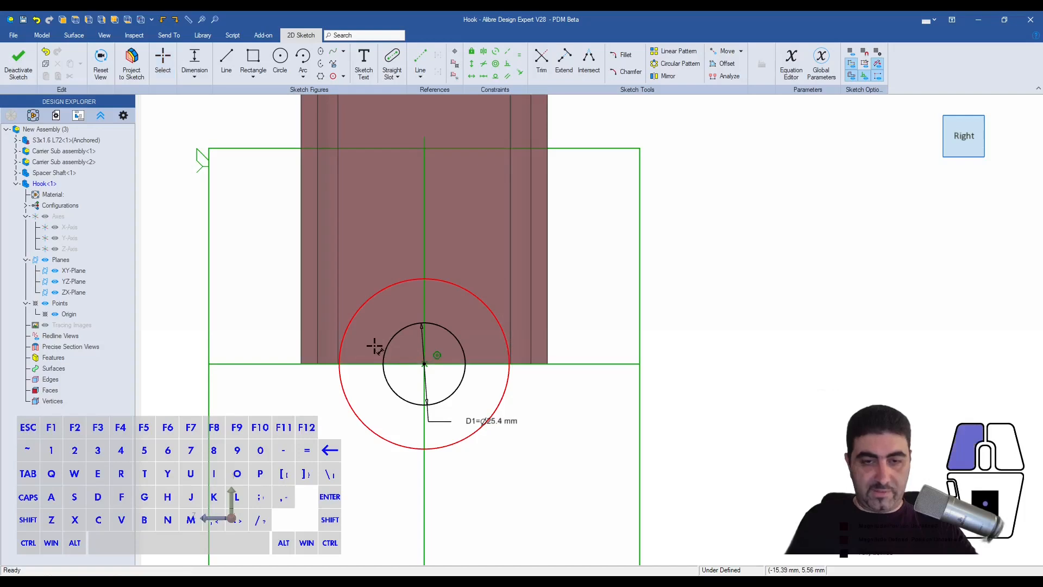
left_click(381, 345)
left_click(258, 327)
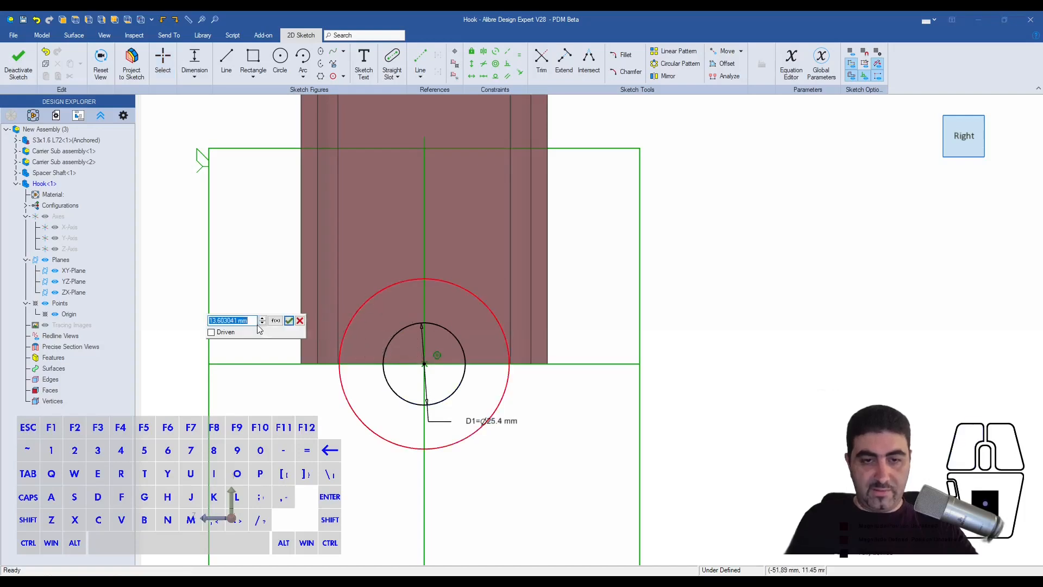
type(".25\"")
key("Return")
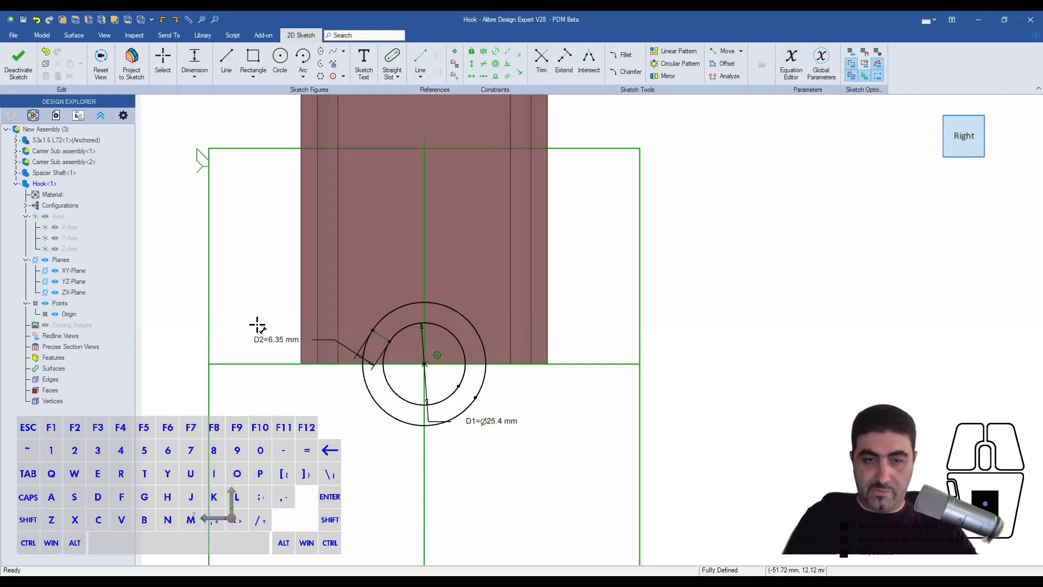
- Set the gap between the two concentric circles to 0.5"
key("Escape")
double_click(274, 339)
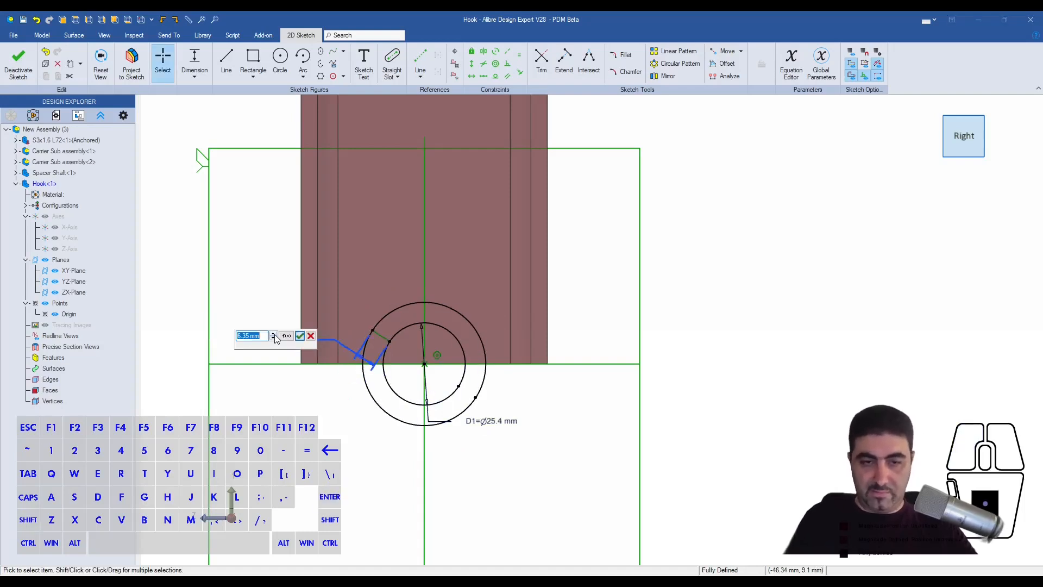
type(".5\"")
key("Return")
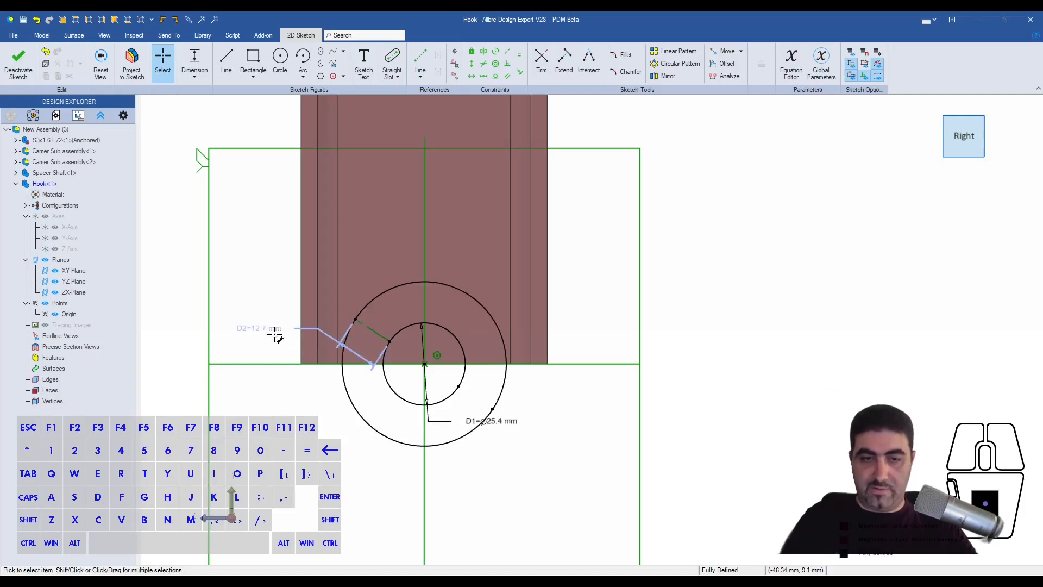
- Draw two horizontal lines, about 73.6 mm and 71.2 mm long, extending right from the outer circle's top and bottom points
key("l")
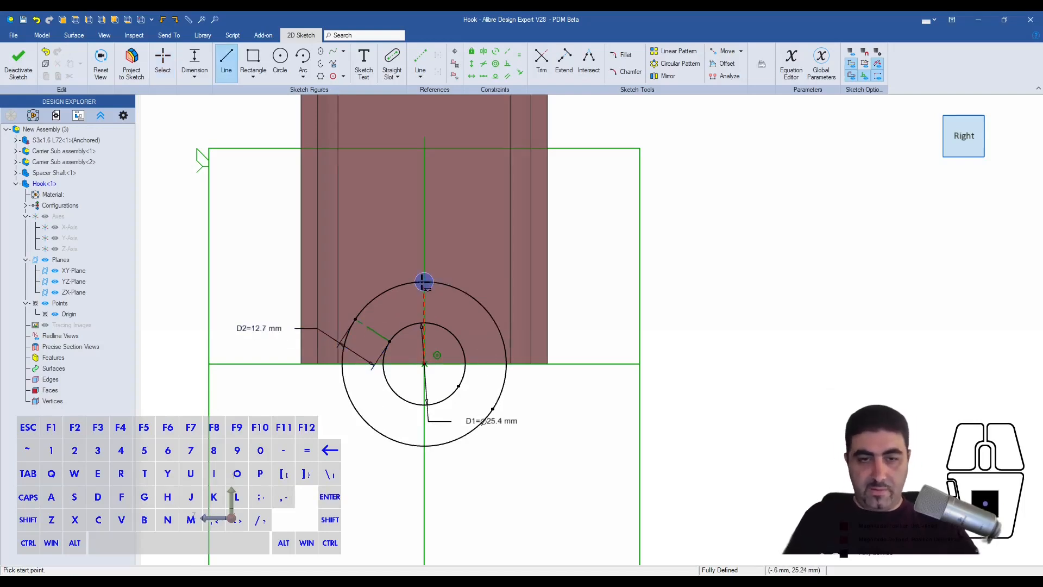
left_click(424, 282)
left_click(662, 281)
key("Escape")
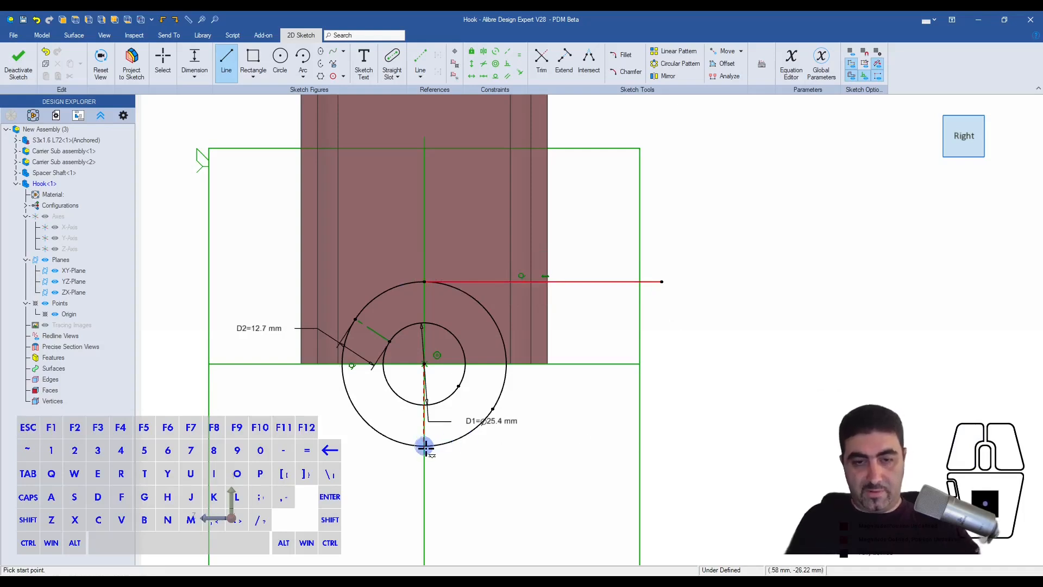
left_click(424, 446)
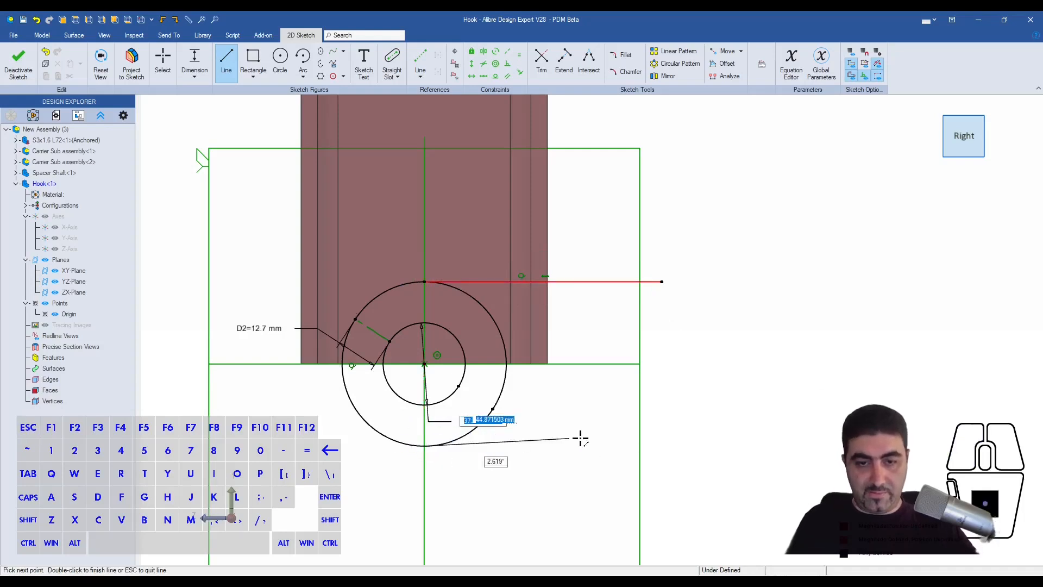
double_click(654, 446)
- Add vertical constraints aligning the right endpoints and the left endpoints of the two horizontal lines
left_click(659, 283)
left_click(655, 446)
left_click(423, 281)
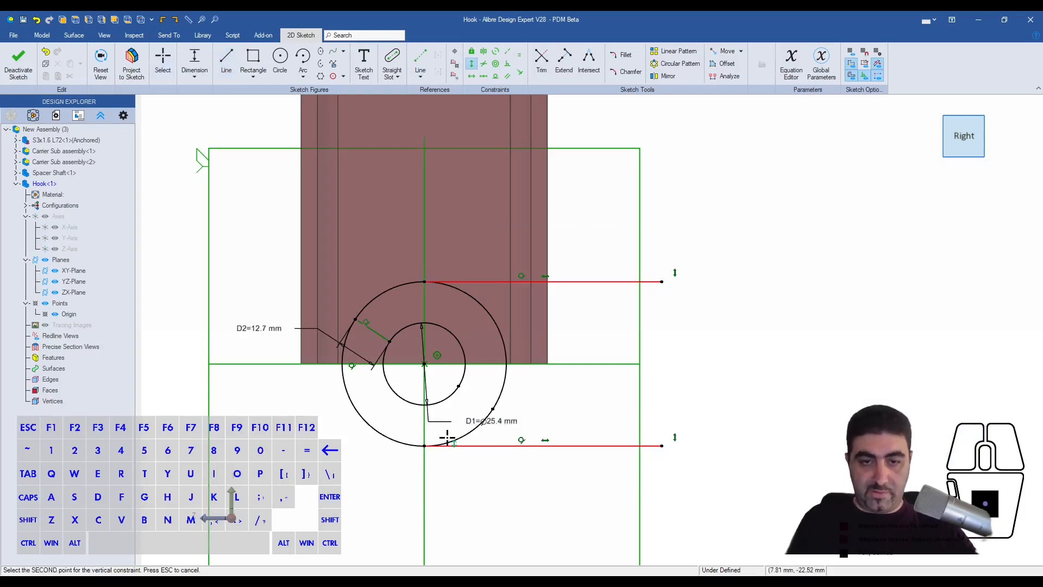
left_click(424, 445)
left_click(521, 315)
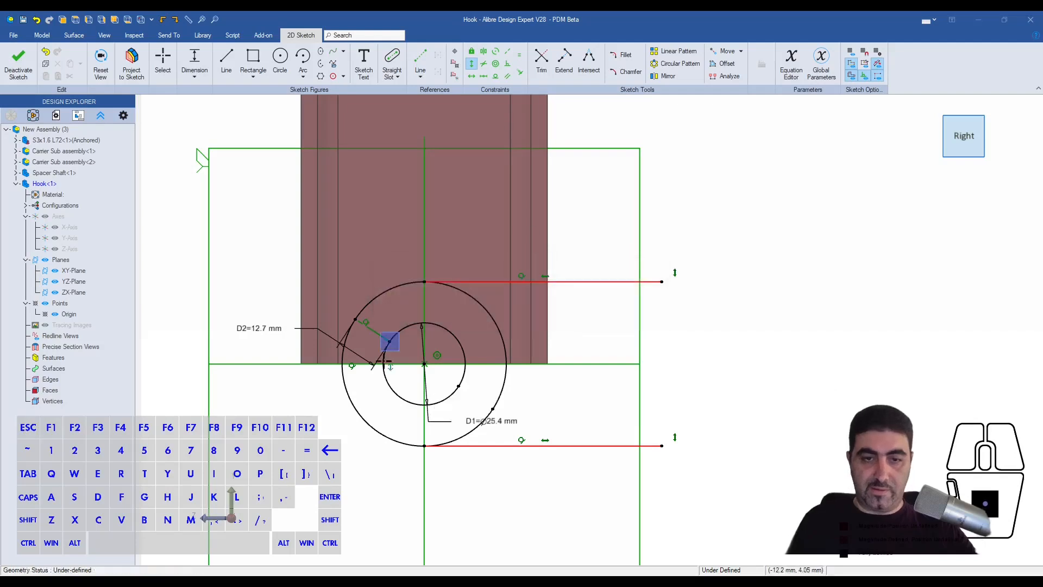
- Trim away the half of the outer circle that lies between the two horizontal lines
left_click(541, 58)
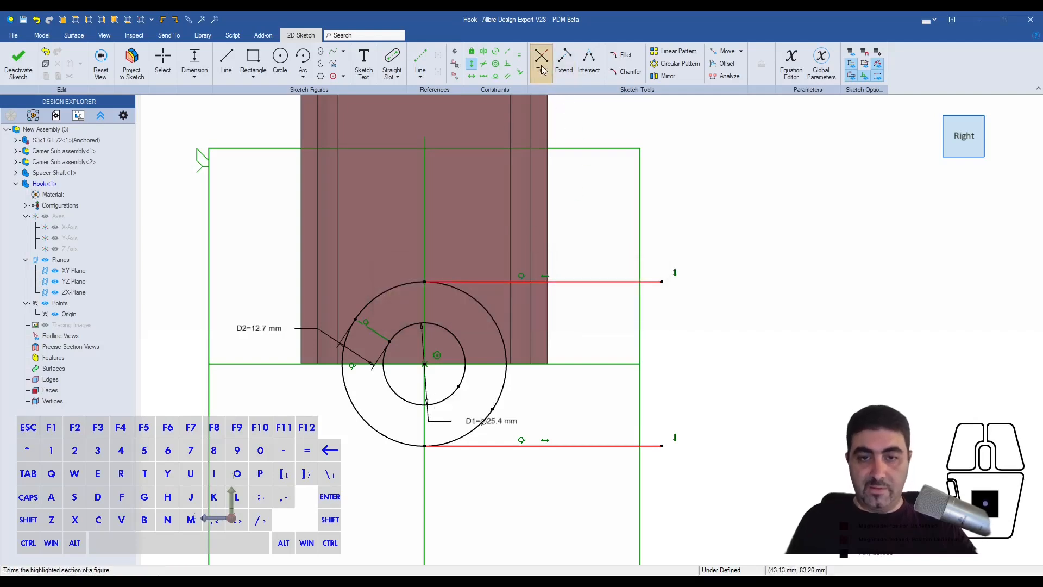
left_click(489, 319)
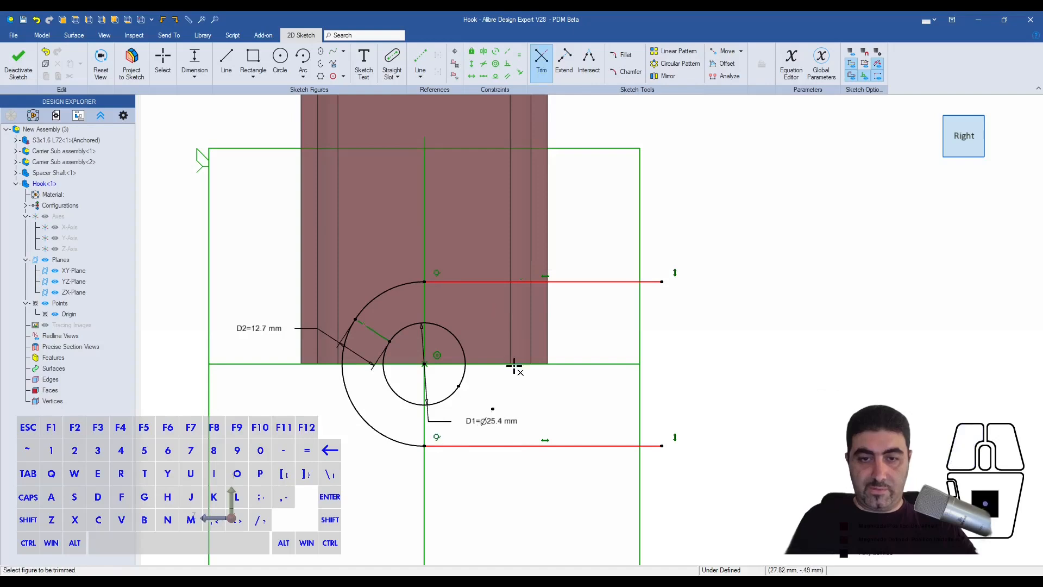
key("Escape")
- Dimension the length of the lower horizontal line at 6"
key("d")
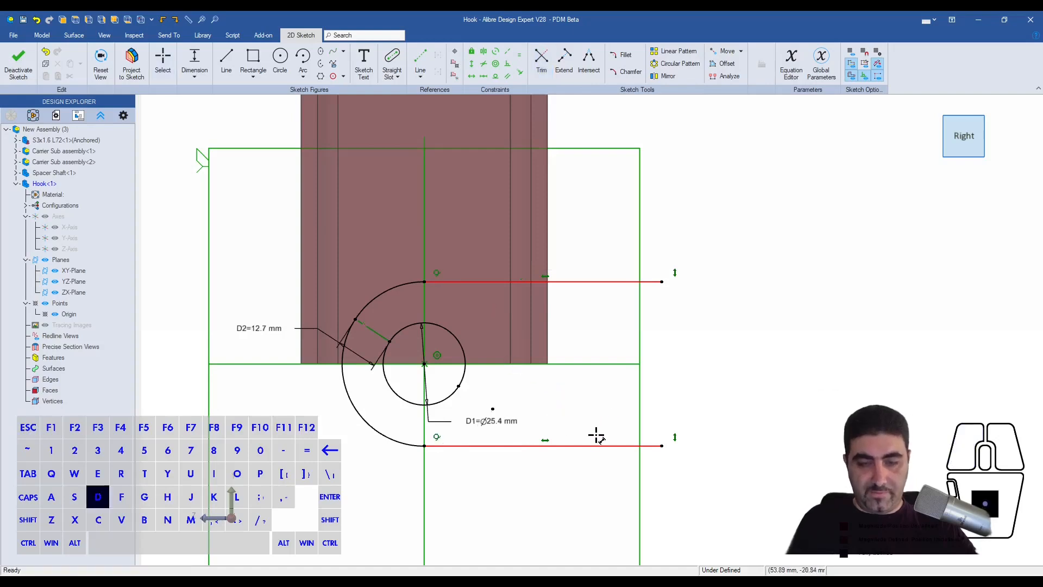
left_click(568, 446)
left_click(564, 492)
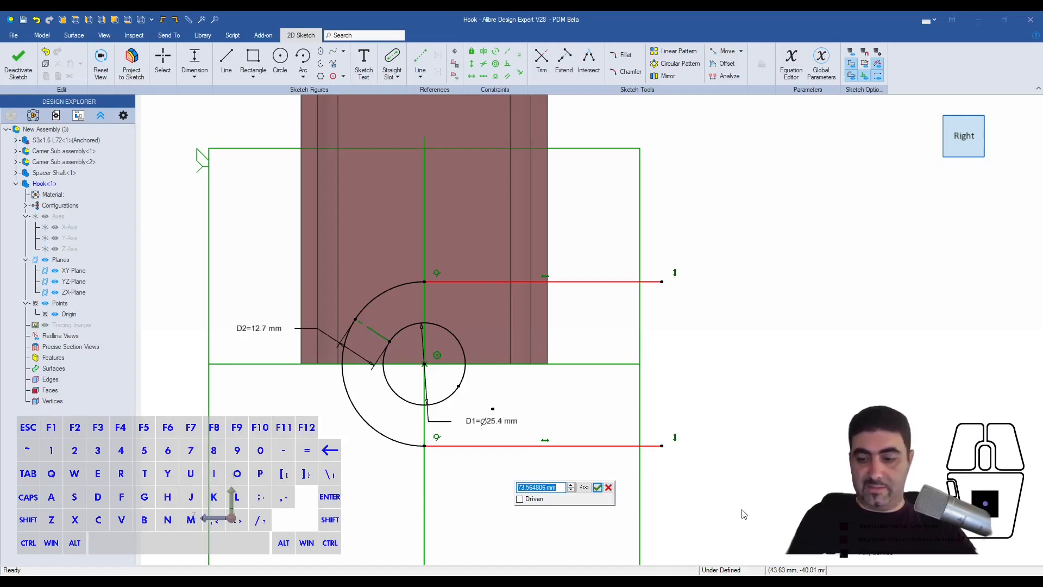
type("4\"")
type("6\"")
key("Return")
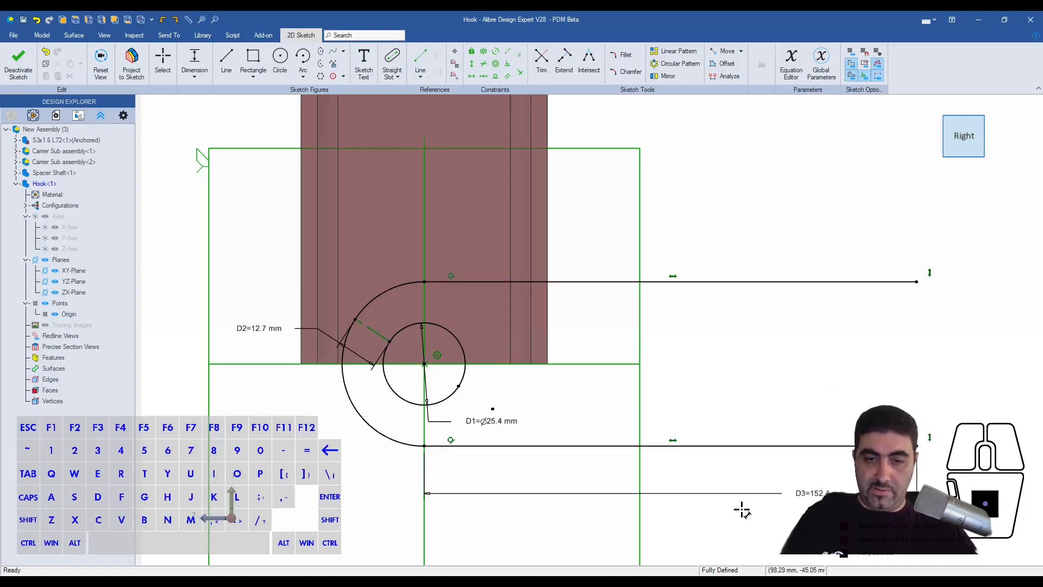
- Set the length of the lower horizontal line to 4"
double_click(815, 494)
type("4\"")
key("Return")
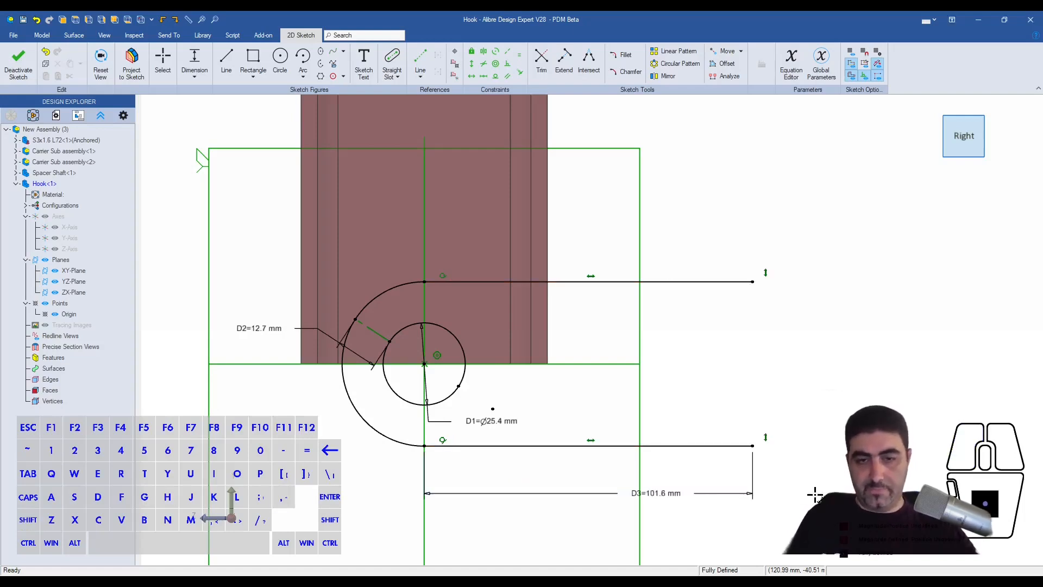
- Draw a tangent arc of about 32.5 mm radius curving down from the lower line's right end, and align its endpoints vertically
scroll(509, 386, "down", 5)
scroll(707, 444, "up", 5)
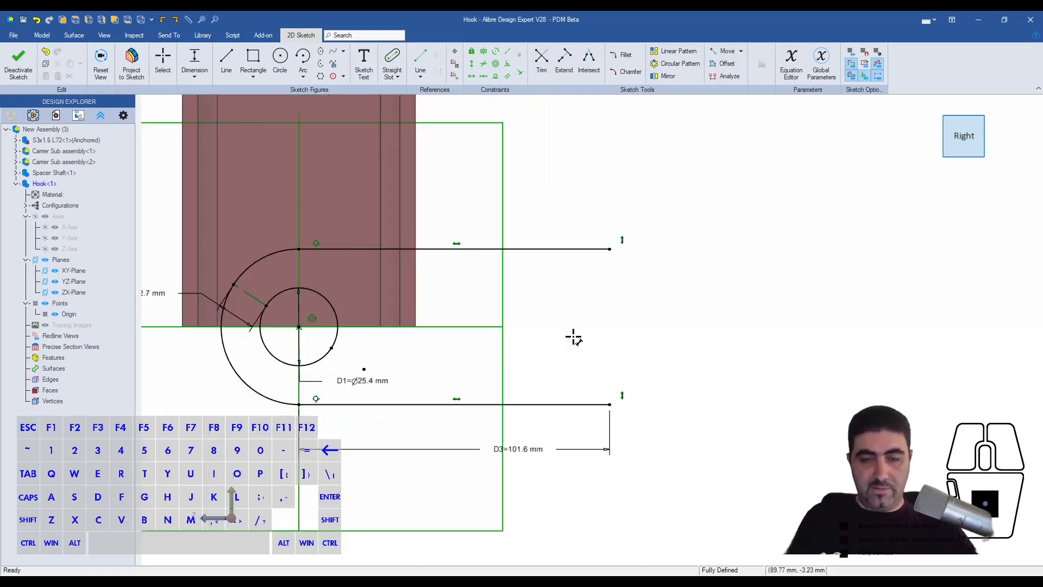
key("a")
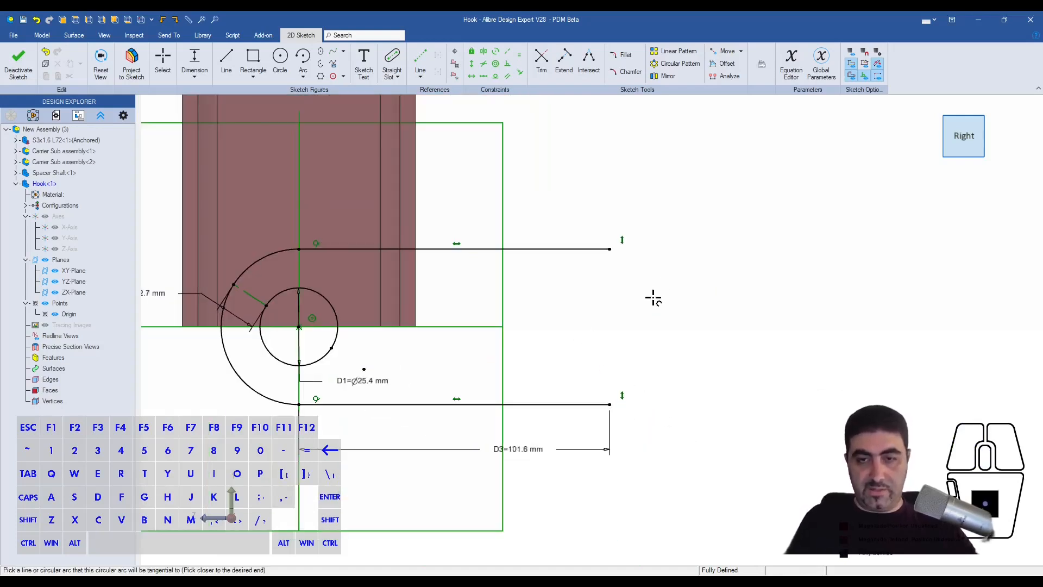
left_click(596, 404)
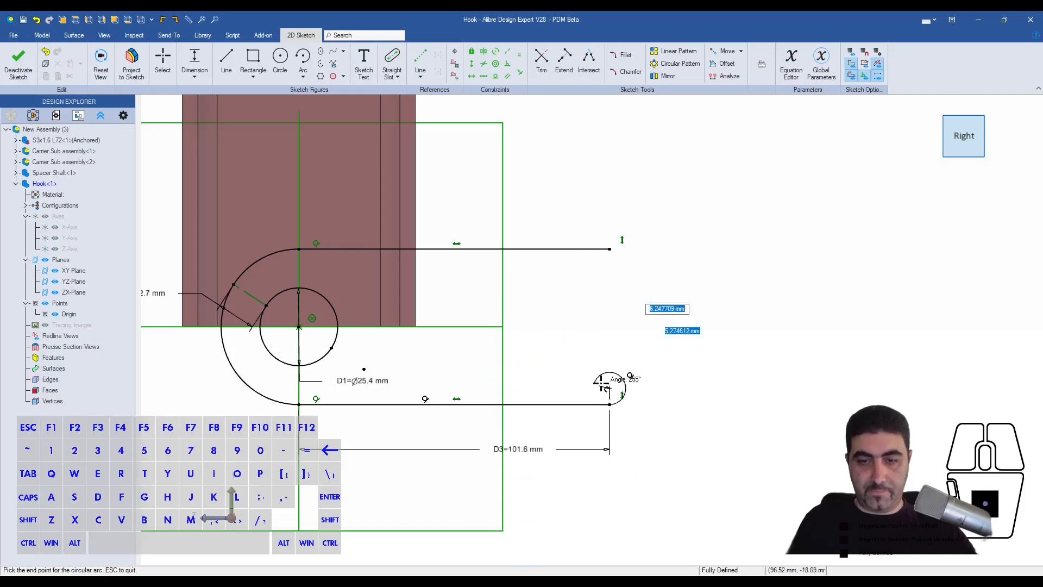
scroll(630, 440, "down", 1)
scroll(632, 443, "down", 1)
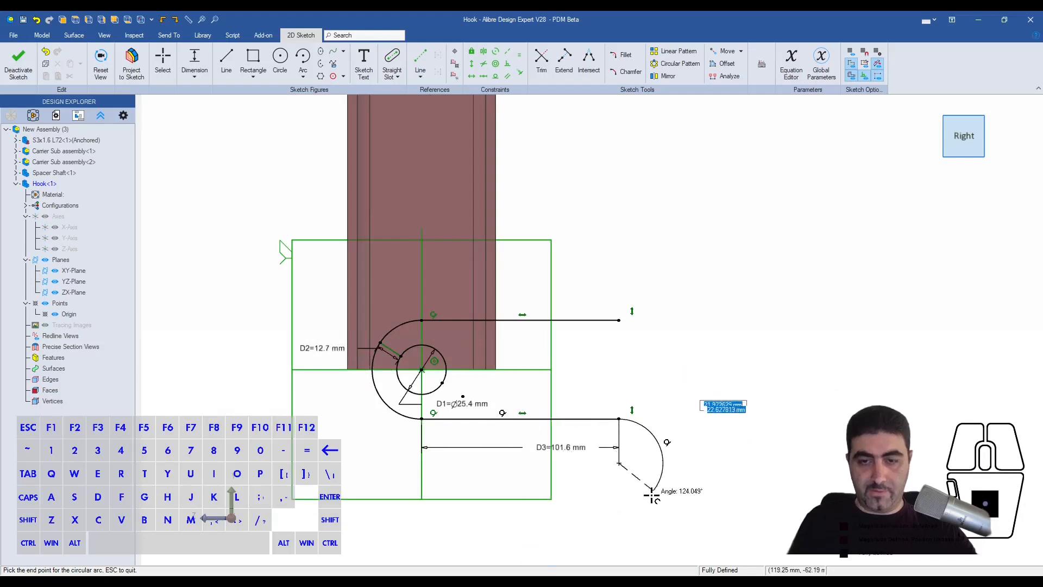
left_click(620, 545)
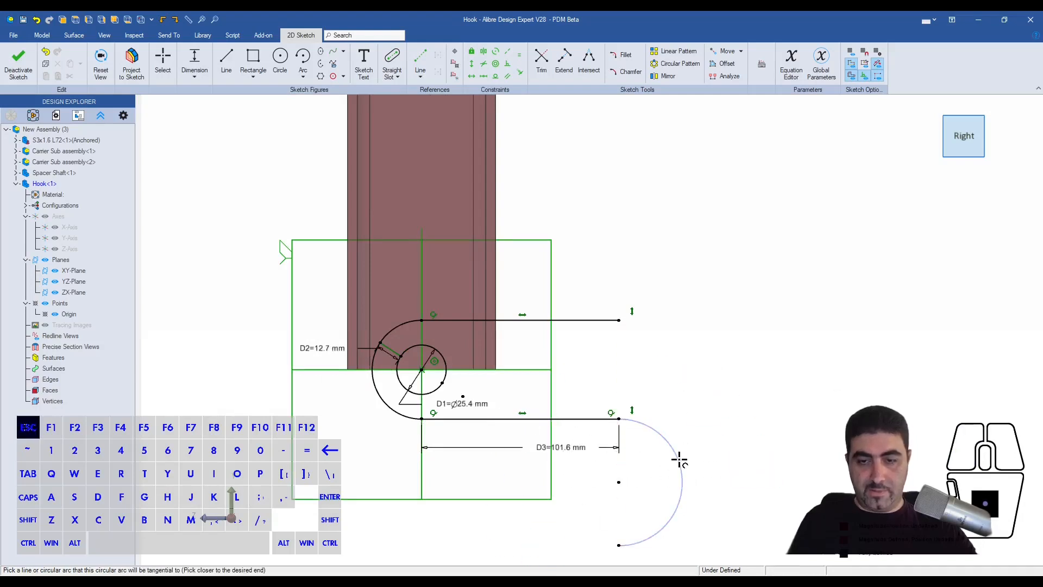
key("Escape")
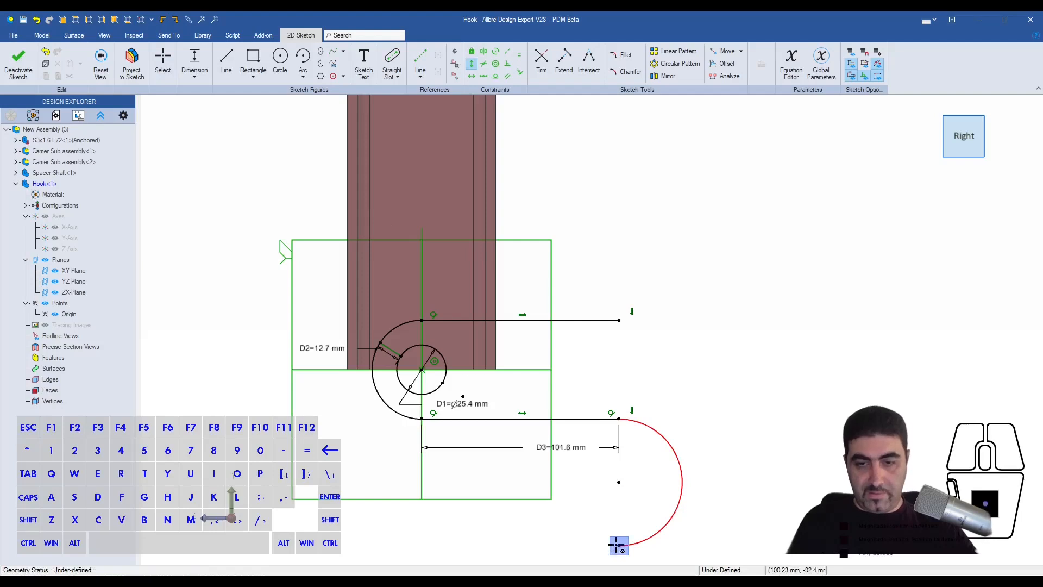
key("Escape")
- Dimension the radius of the tangent arc at 1.25"
double_click(682, 473)
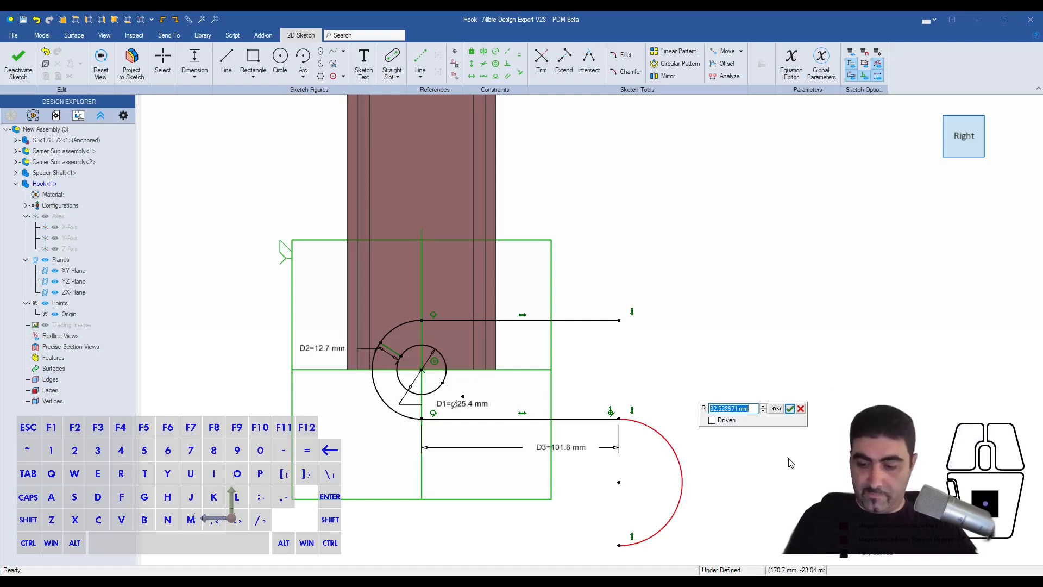
type("1.25\"")
key("Return")
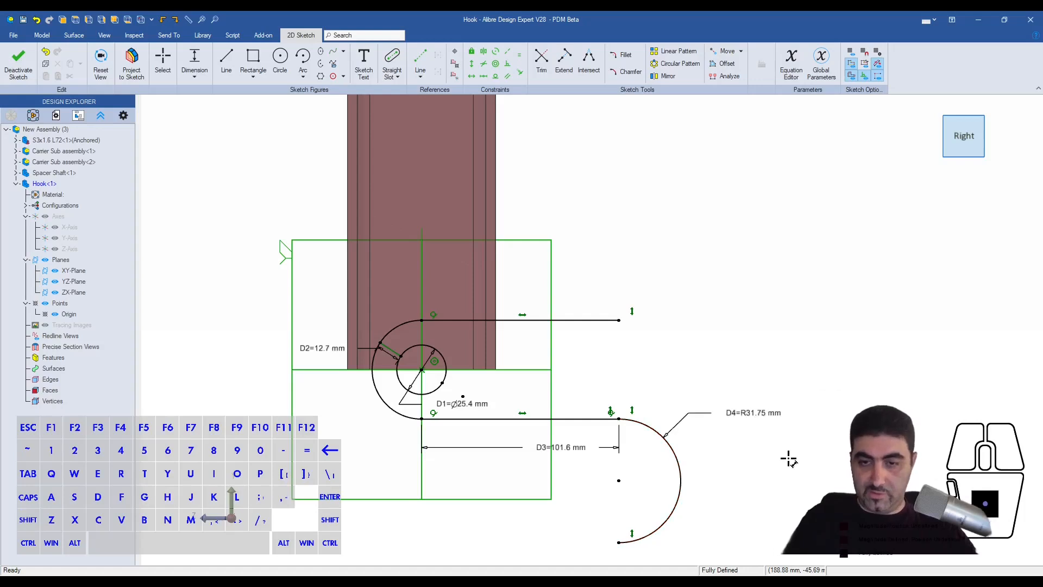
- Draw a tangent arc from the upper line's right end around the smaller arc, ending below that arc's lower end
key("alt+shift+a")
left_click(619, 320)
scroll(748, 465, "down", 2)
scroll(753, 539, "down", 2)
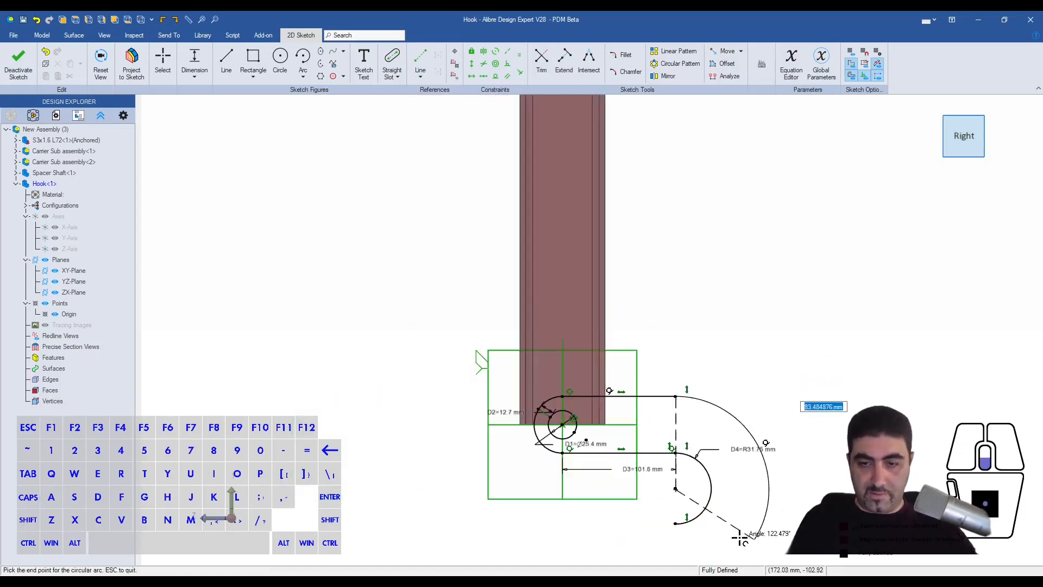
left_click(690, 560)
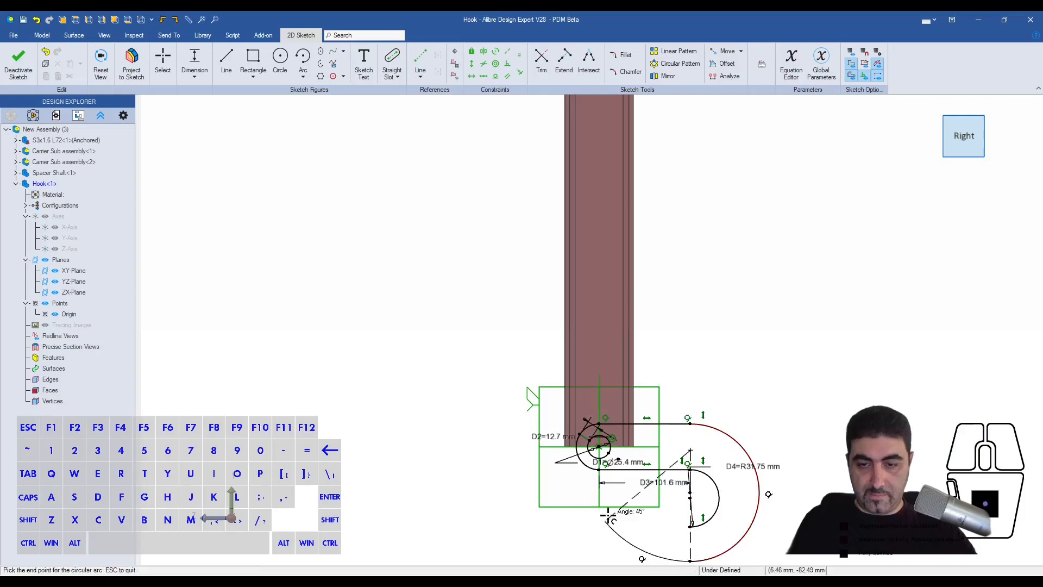
left_click(689, 521)
key("Escape")
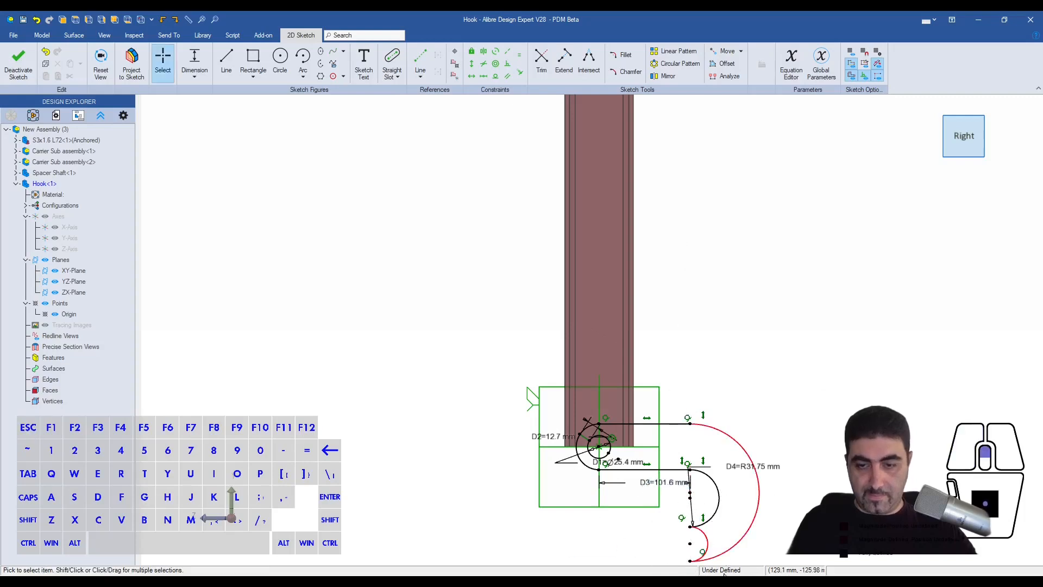
scroll(700, 538, "up", 5)
left_click_drag(665, 331, 663, 330)
key("Delete")
- Add a vertical constraint between the lower endpoints of the inner and outer hook arcs
key("shift+v")
left_click(639, 287)
left_click(639, 371)
- Draw a tangent arc of about 20 mm radius from the outer arc's lower end, curving up toward the inner arc's end
key("alt+shift+a")
left_click(639, 370)
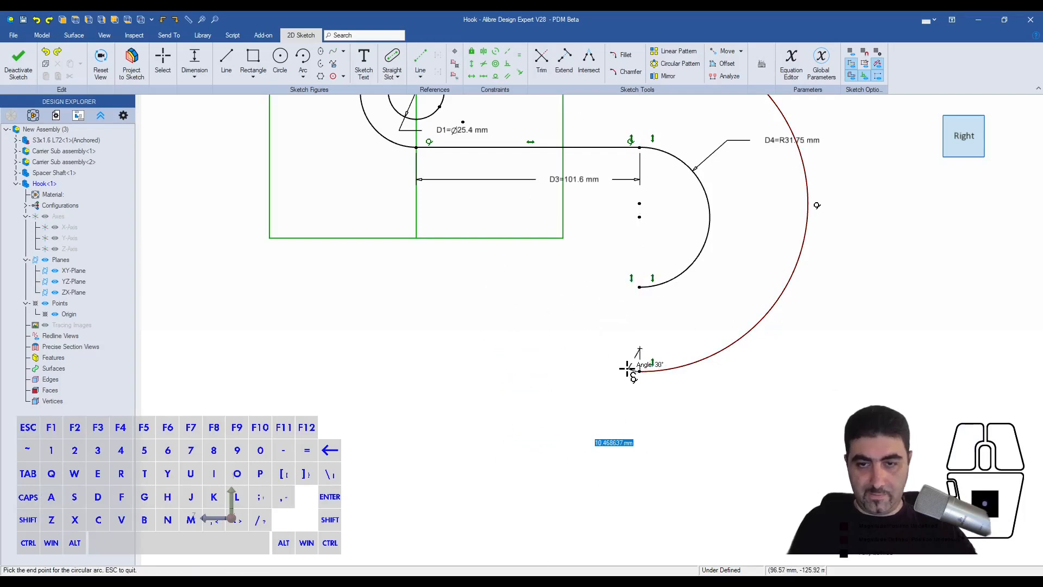
left_click(614, 294)
key("Escape")
- End the tip arc near the inner hook arc's lower end and try to make the two arcs tangent
mouse_move(615, 292)
left_mouse_down()
mouse_move(639, 286)
mouse_move(609, 278)
left_mouse_up()
key("Escape")
key("t")
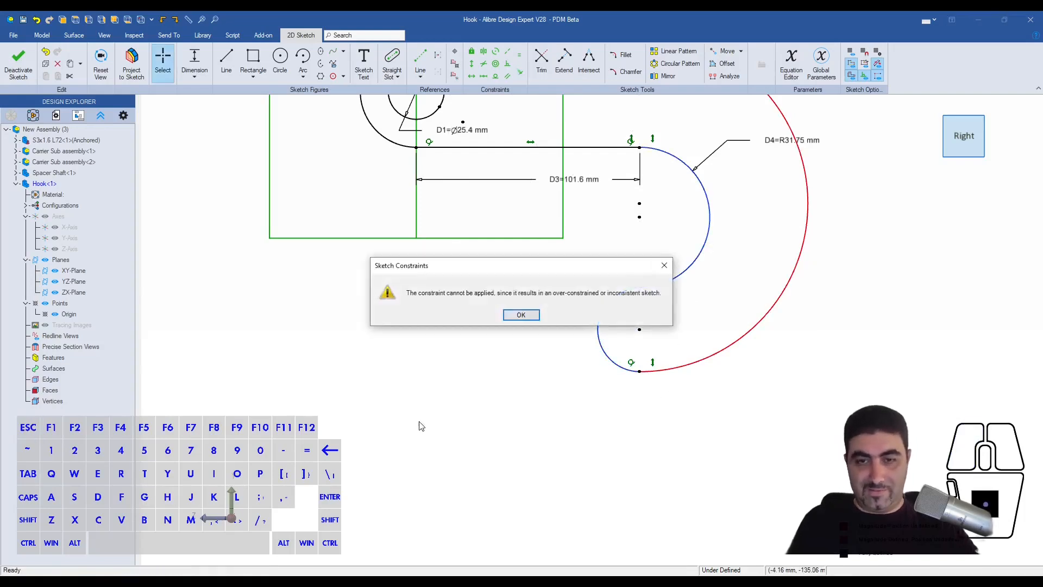
left_click(510, 316)
key("Escape")
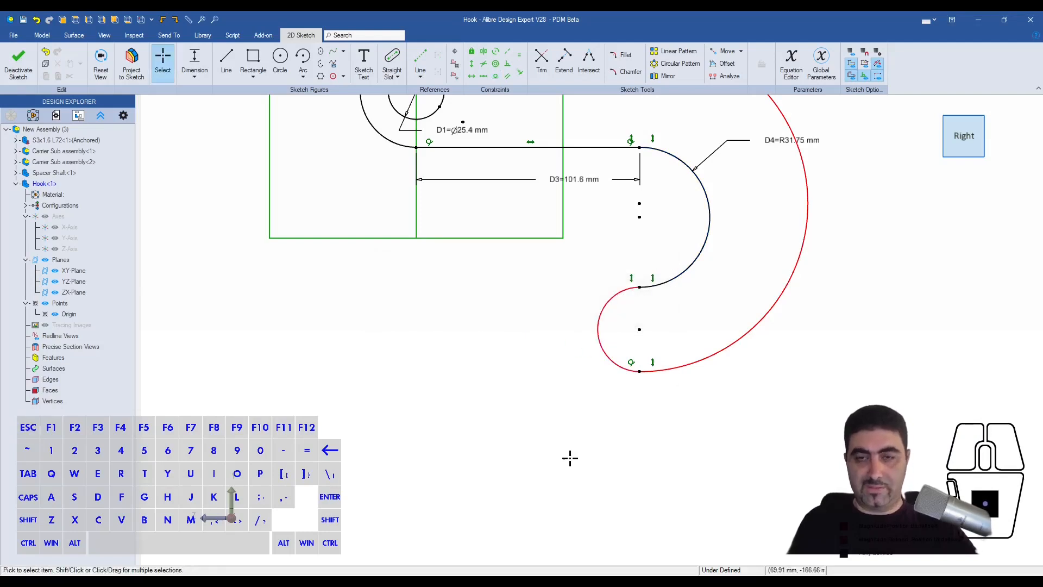
- Set the inner hook arc's radius to 0.5"
scroll(572, 456, "down", 3)
scroll(631, 292, "up", 3)
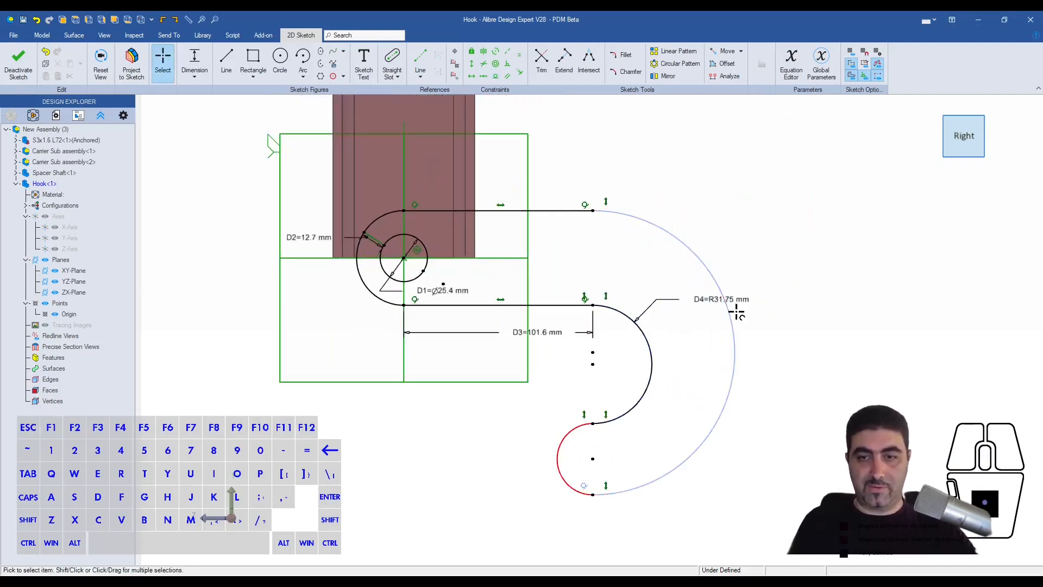
double_click(707, 304)
type(".5\"")
key("Return")
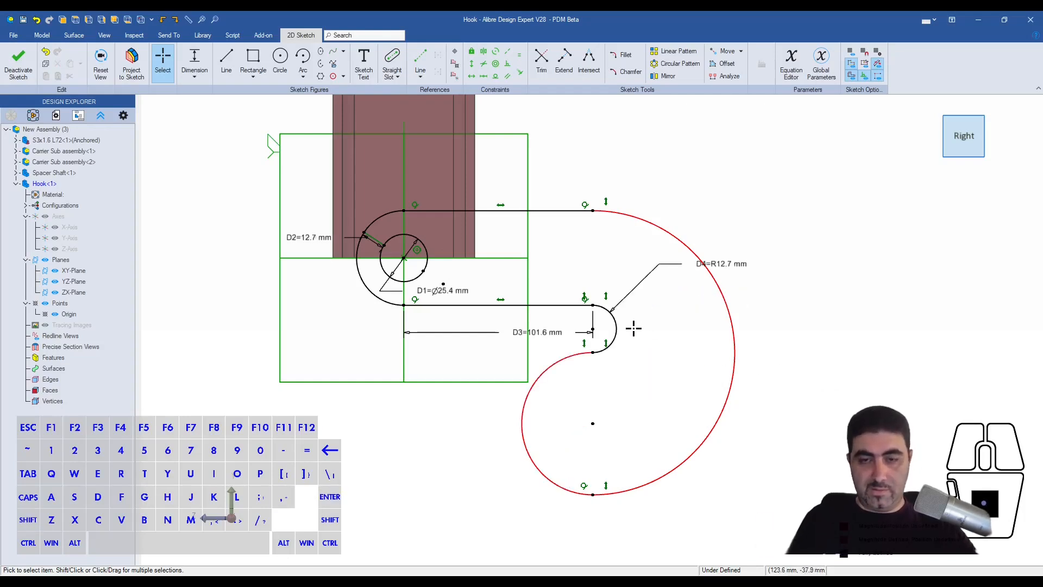
- Try to dimension the distance between the inner and outer hook arcs with the Outside To Inside slot style
left_click(617, 329)
left_click(734, 331, "shift")
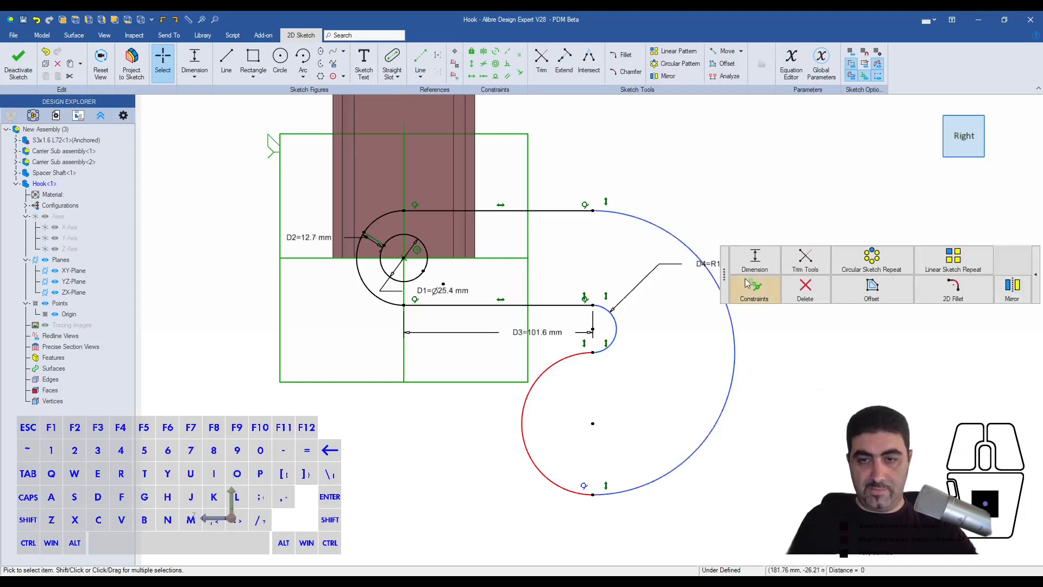
left_click(754, 262)
key("Escape")
key("Escape")
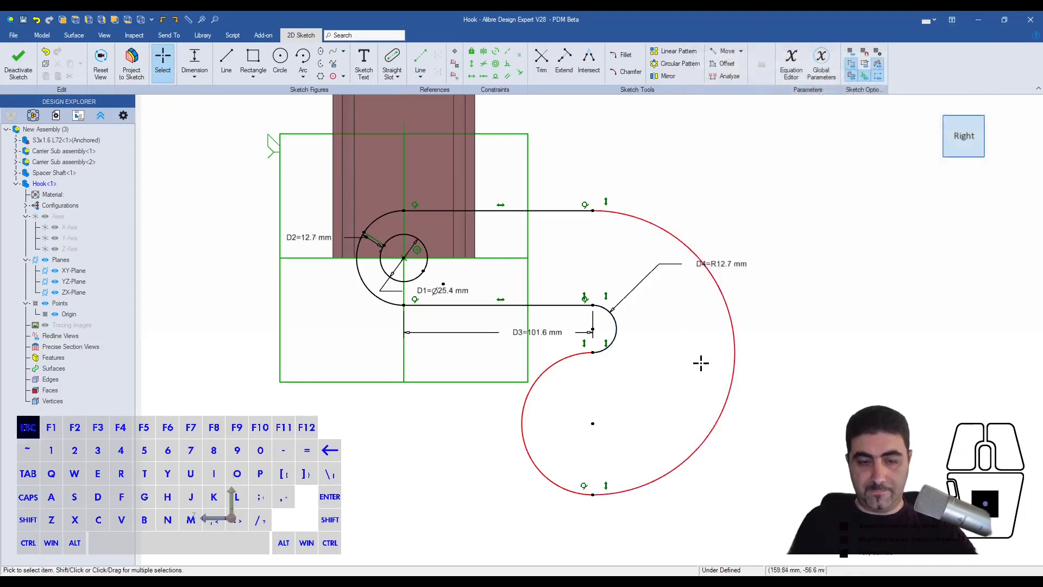
key("d")
left_click(616, 330)
left_click(733, 327)
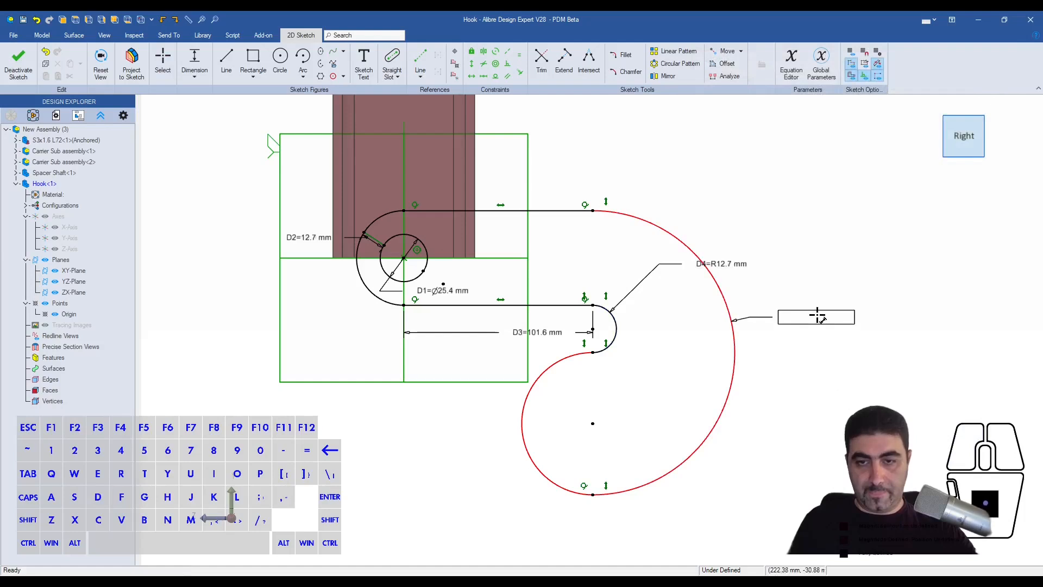
left_click(626, 325)
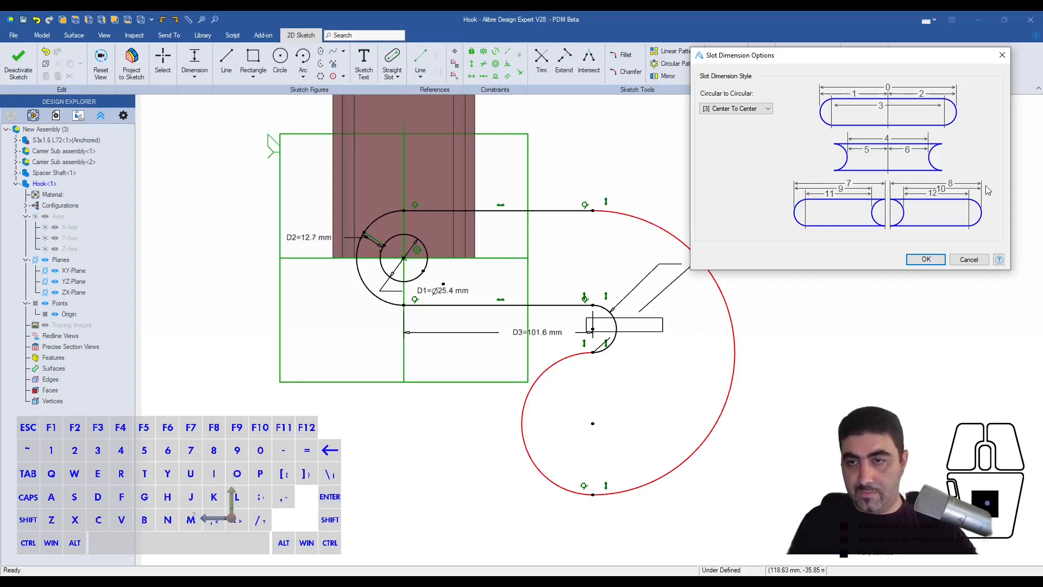
scroll(752, 110, "down", 5)
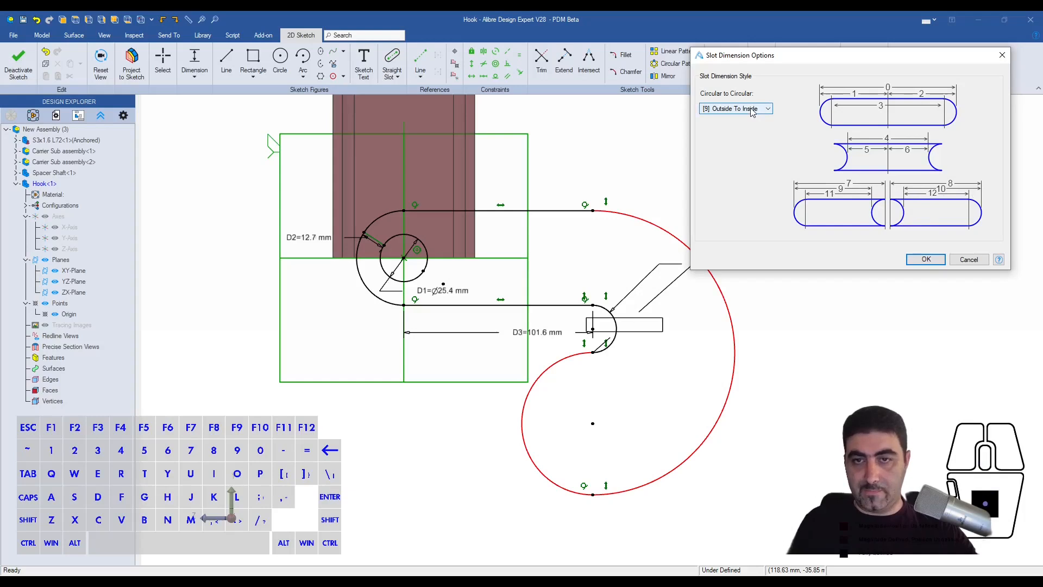
left_click(925, 259)
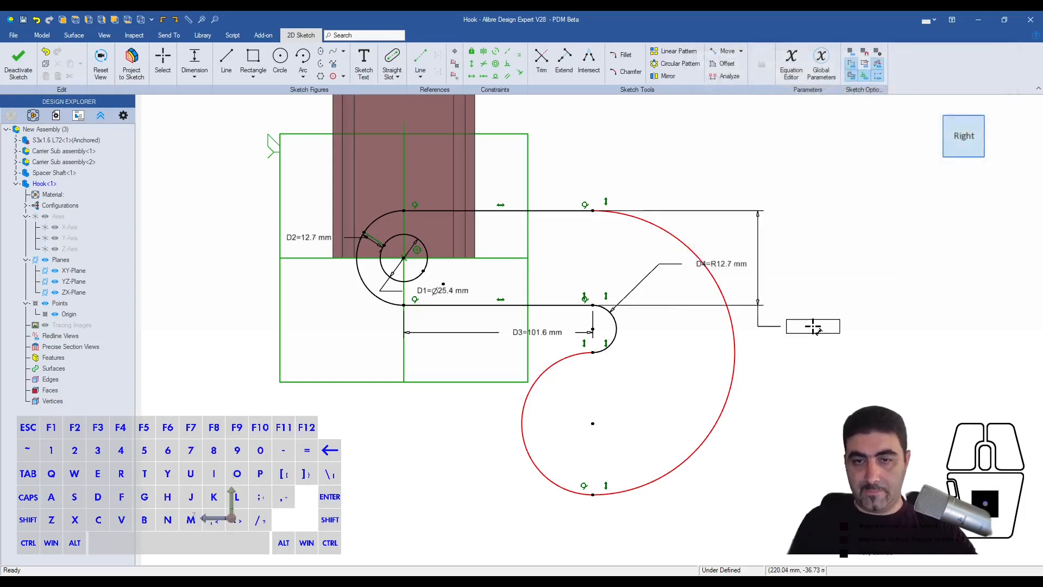
key("Escape")
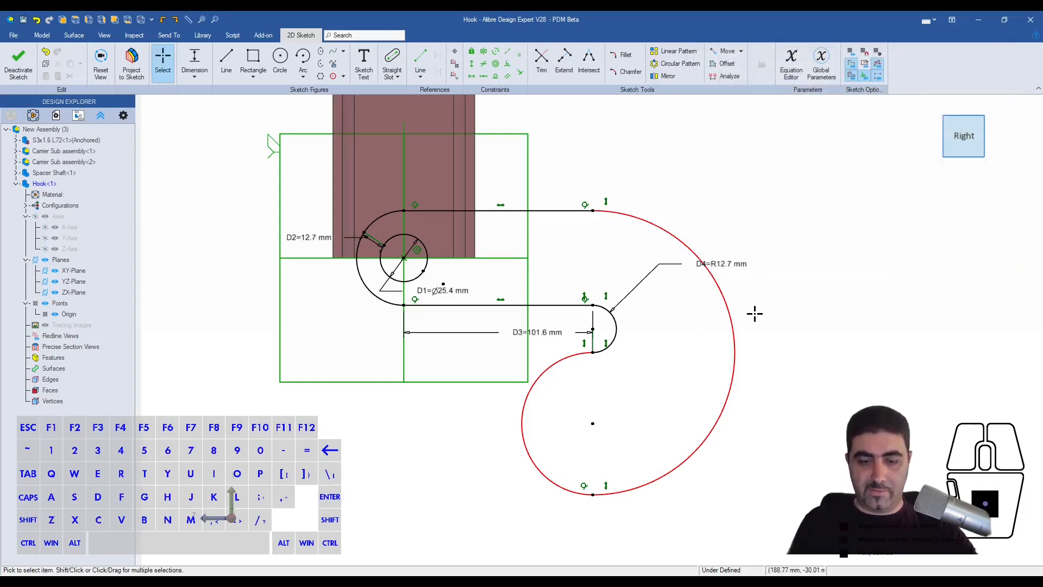
- Try a concentric constraint between the outer and inner hook arcs, and undo it
left_click(732, 317)
left_click(614, 326)
key("Escape")
key("Escape")
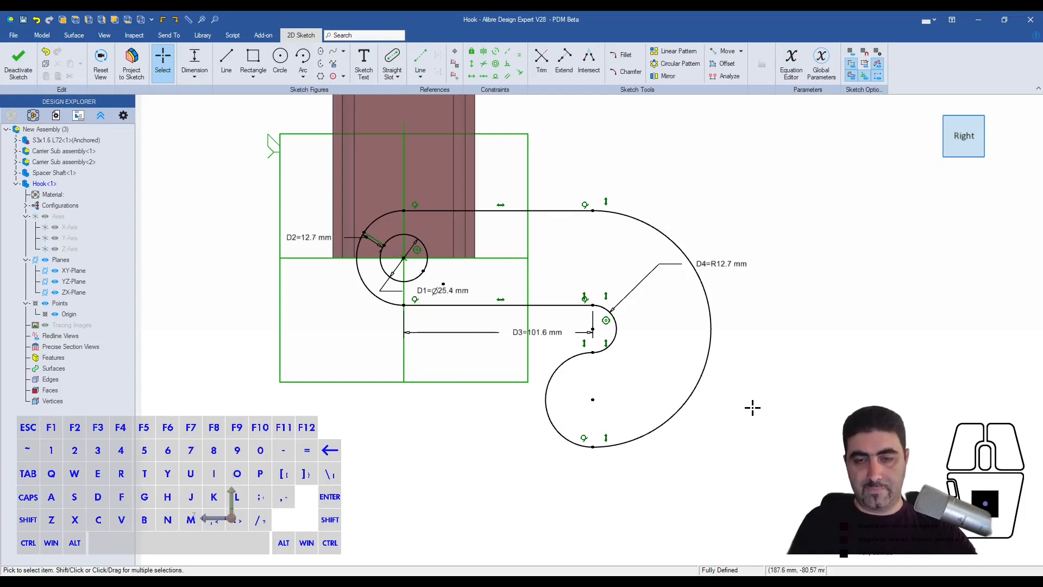
key("ctrl+z")
key("Escape")
- Try to dimension the outer hook arc's radius at 1"
left_click(746, 363)
left_click(803, 288)
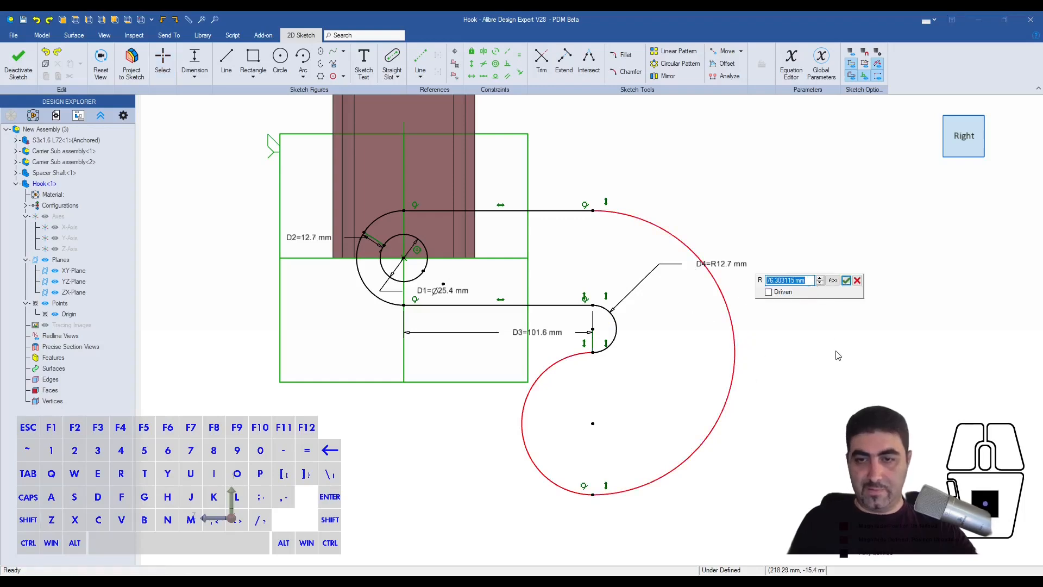
type("1\"")
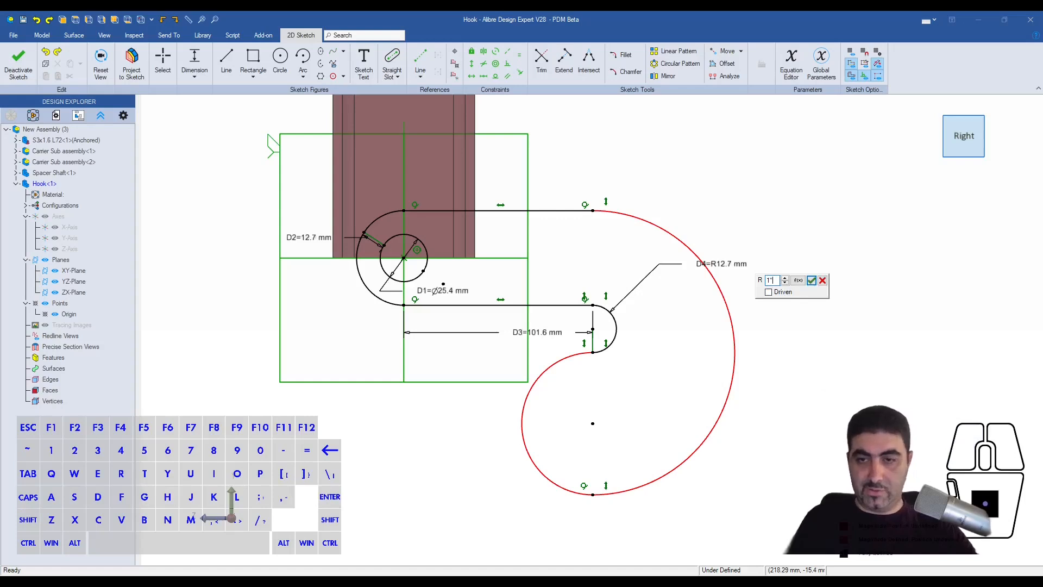
key("Return")
key("Return")
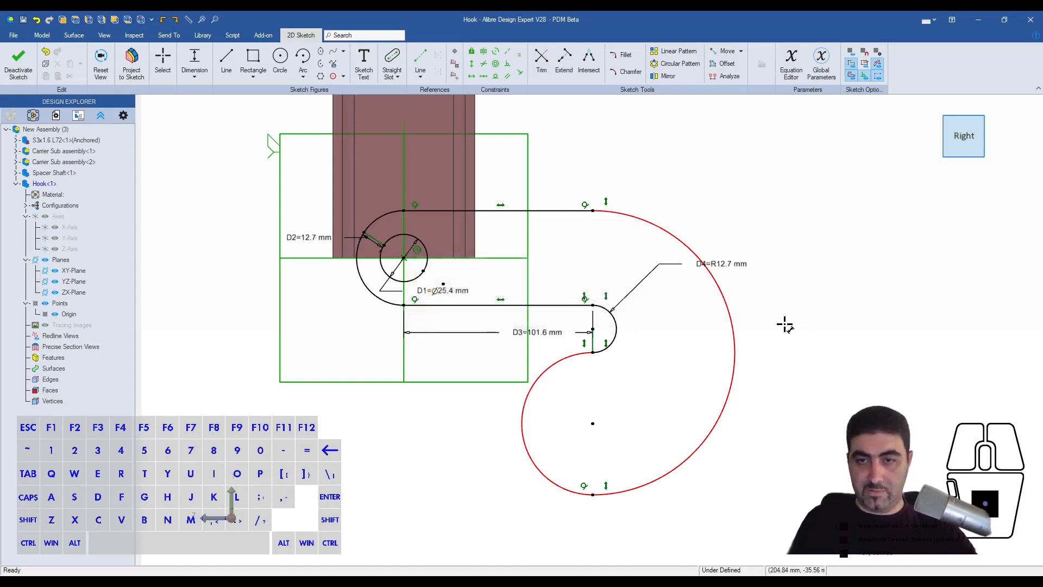
key("Escape")
- Delete the arc closing the hook's tip and shrink the outer hook arc by moving its lower end up
left_click(523, 434)
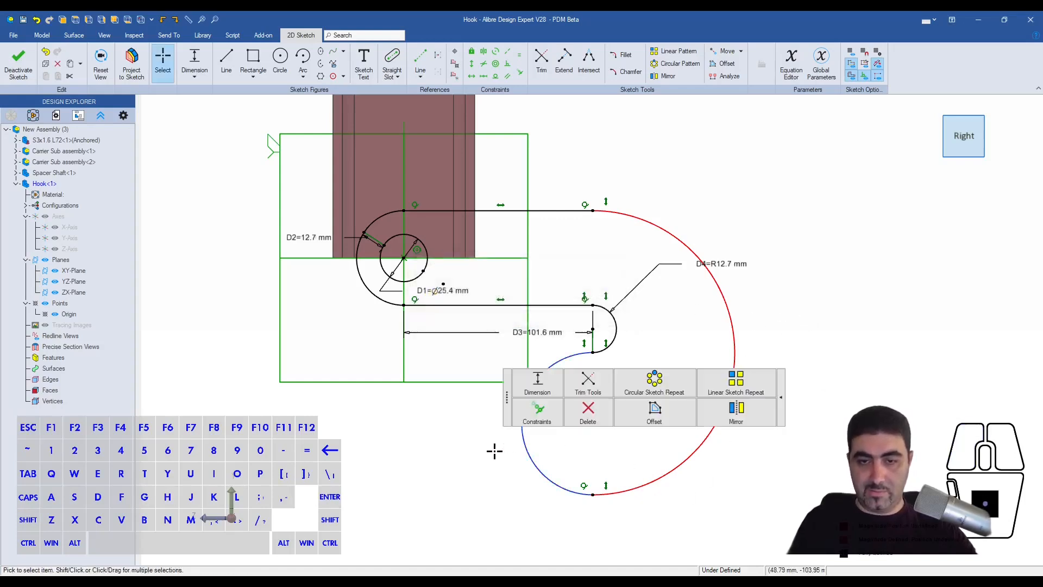
key("Delete")
left_click_drag(609, 493, 618, 386)
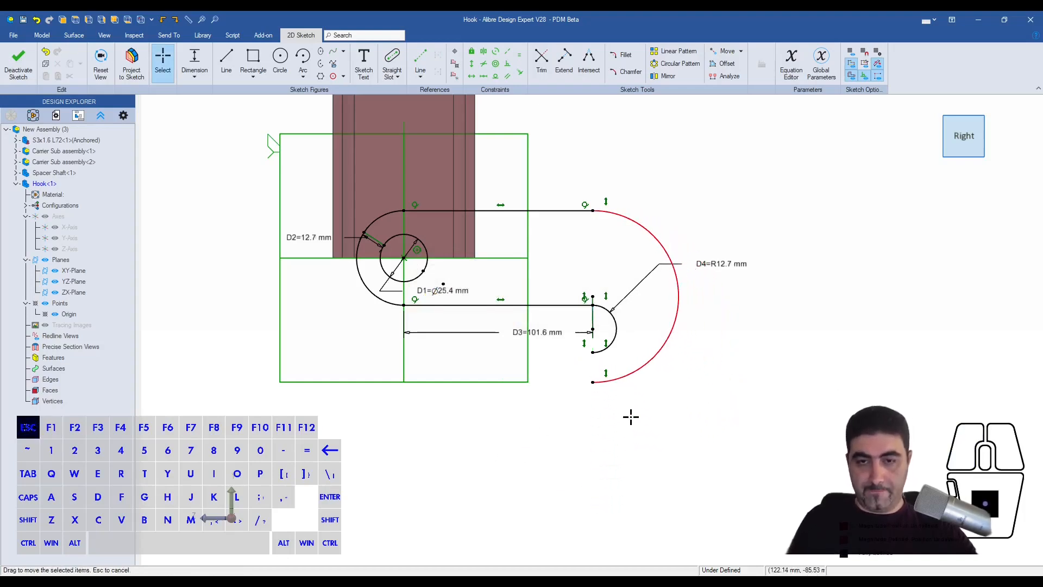
- Dimension the vertical gap between the lower endpoints of the inner and outer hook arcs at 5/8" (15.875 mm)
key("l")
left_click(591, 384)
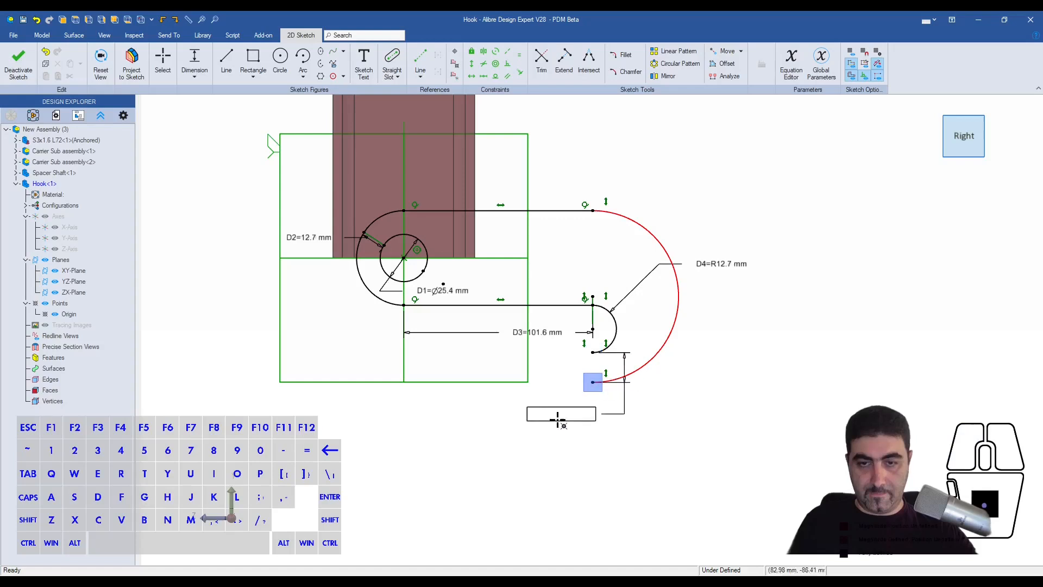
left_click(558, 449)
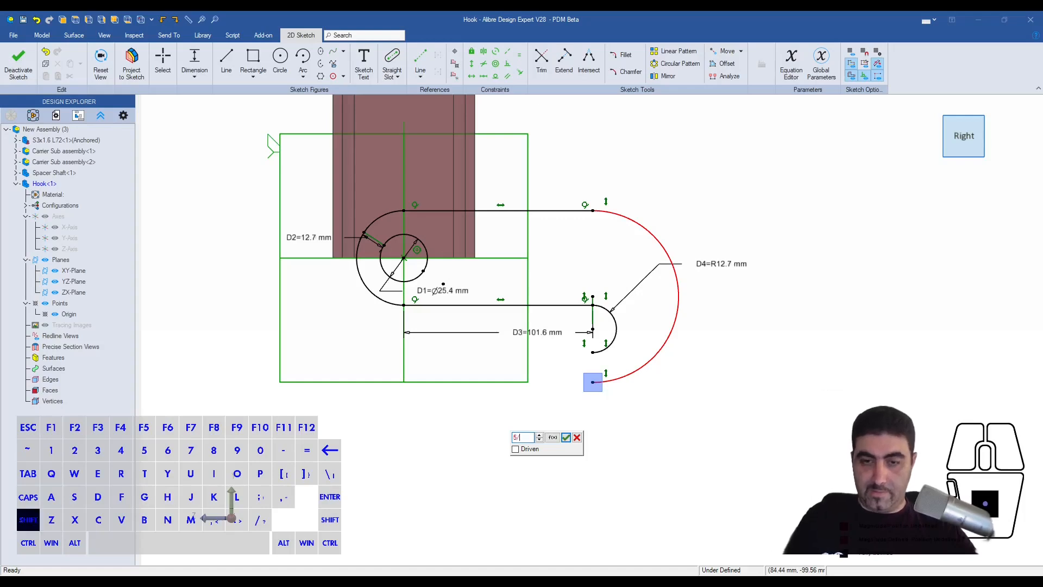
type("/8")
key("Return")
key("Escape")
- Draw a short tangent arc from the outer hook arc's lower end, curving up toward the inner arc
key("a")
left_click(592, 381)
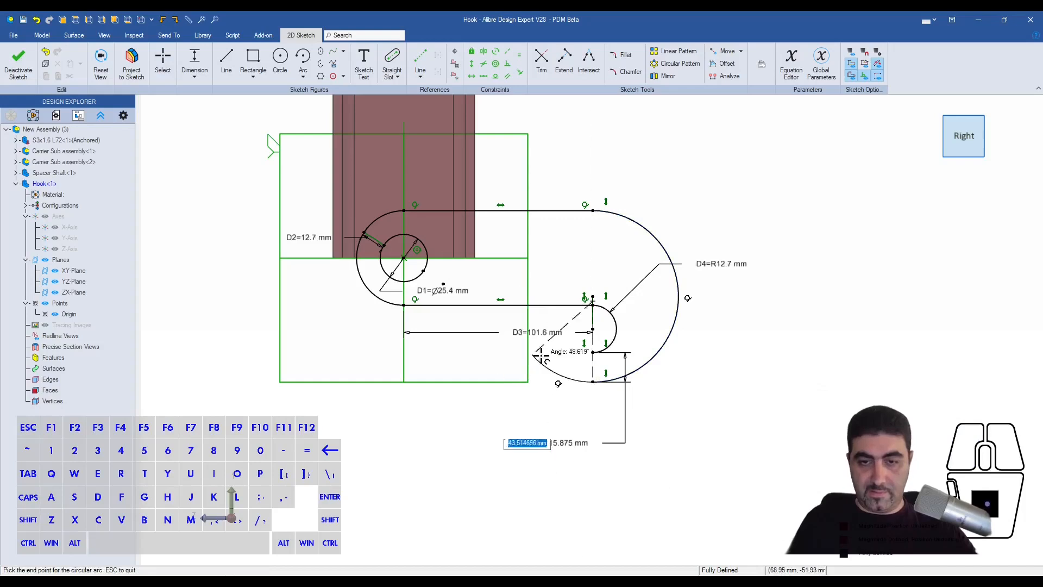
left_click(564, 369)
key("Escape")
- Make the tip arc's free end coincident with the inner hook arc's lower end to close the profile
scroll(576, 362, "up", 3)
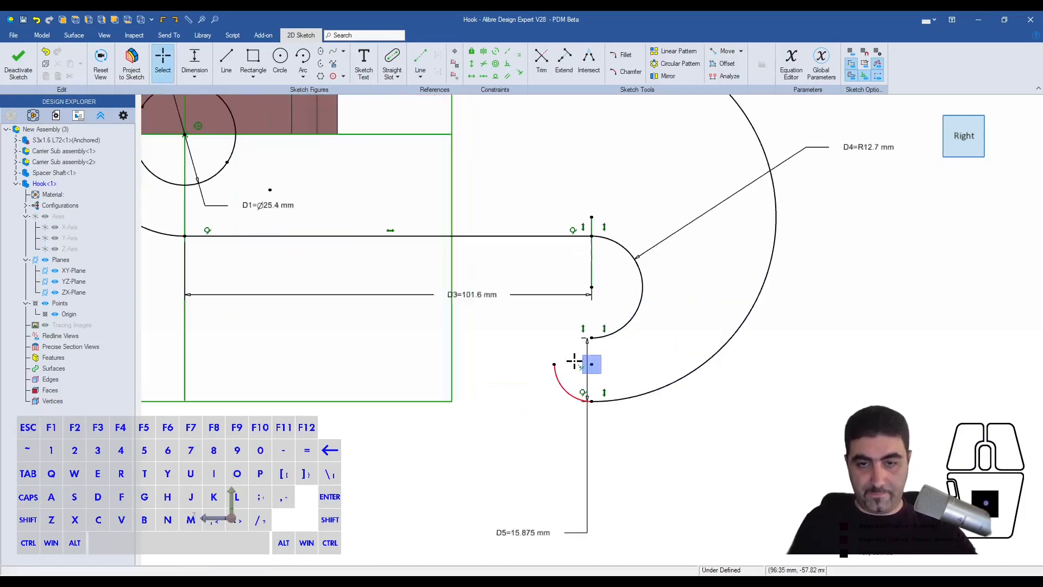
left_click(588, 341)
left_click(556, 366)
key("Escape")
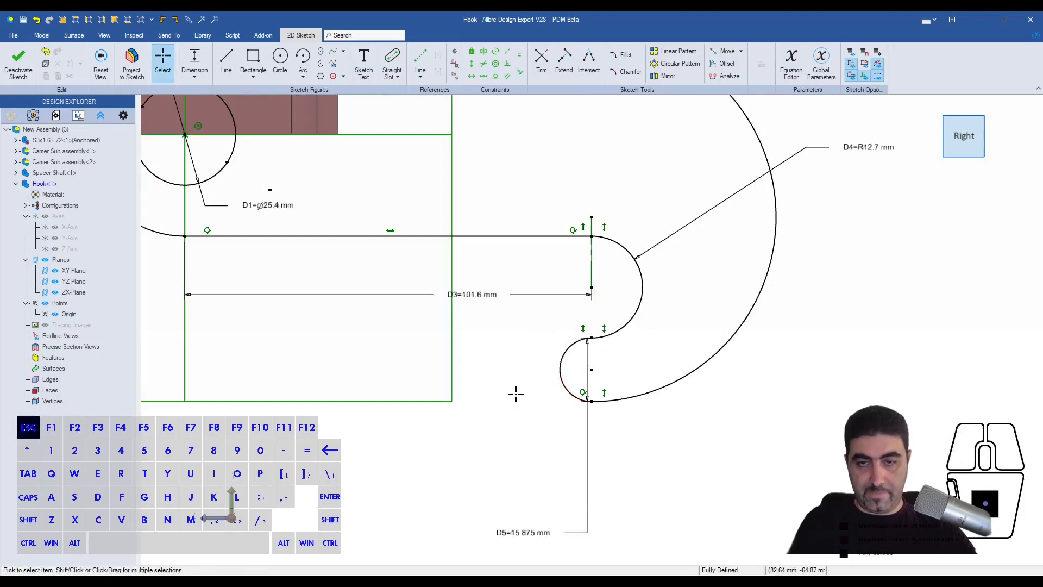
scroll(516, 394, "down", 2)
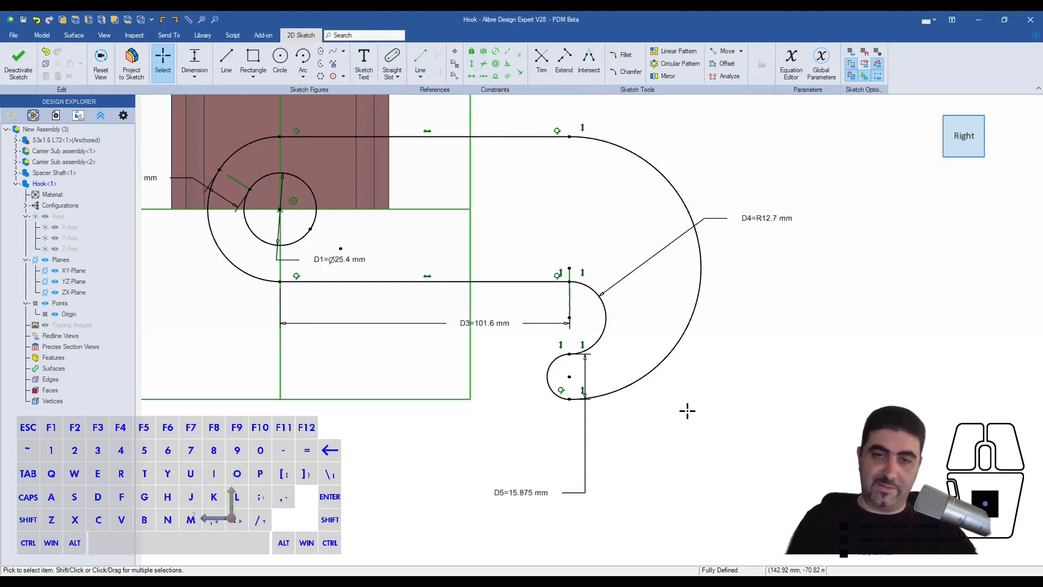
- Extrude the hook profile as a boss using the Mid Plane type
key("e")
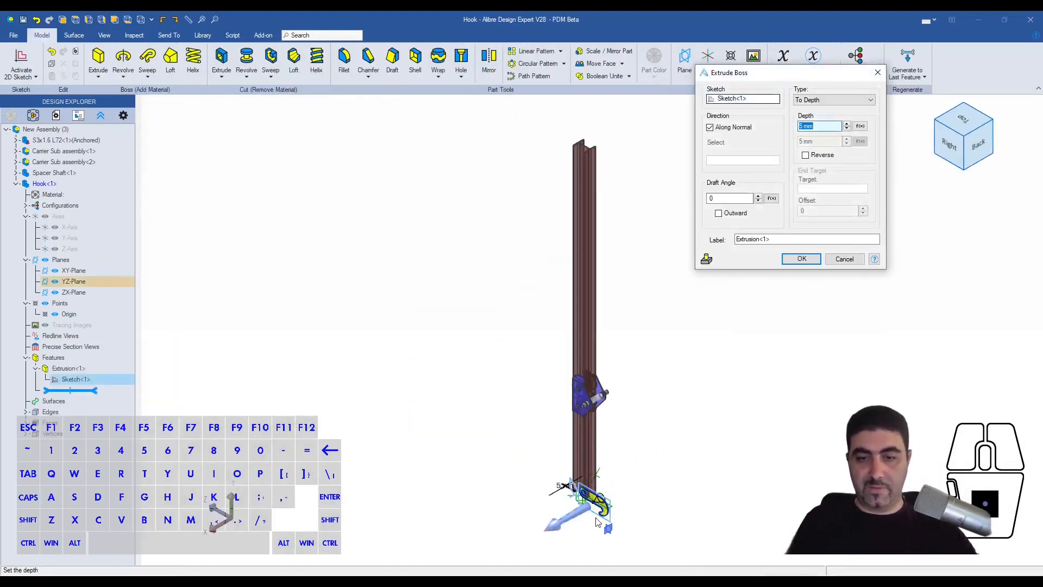
key("shift")
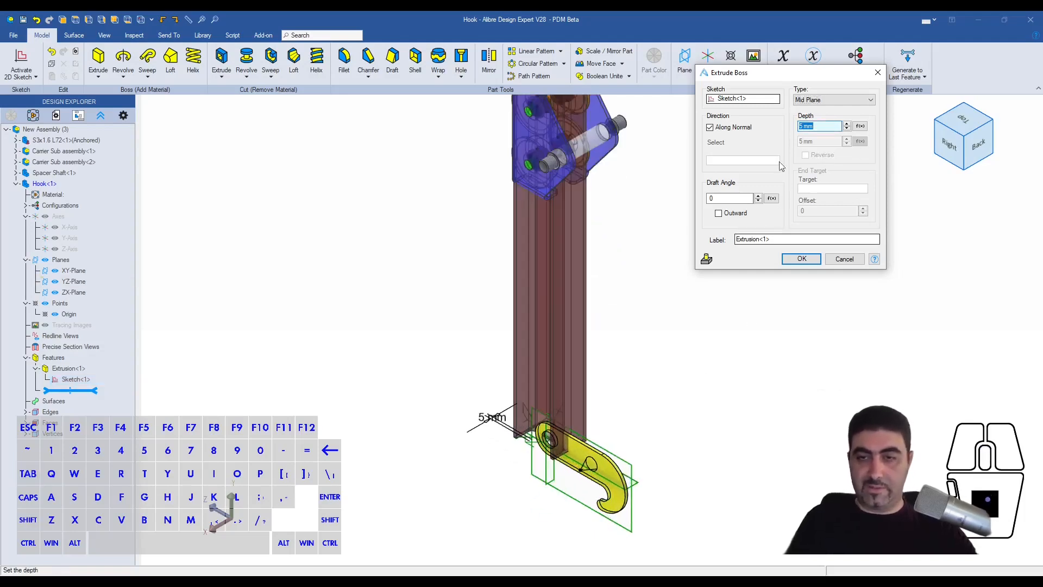
left_click(801, 260)
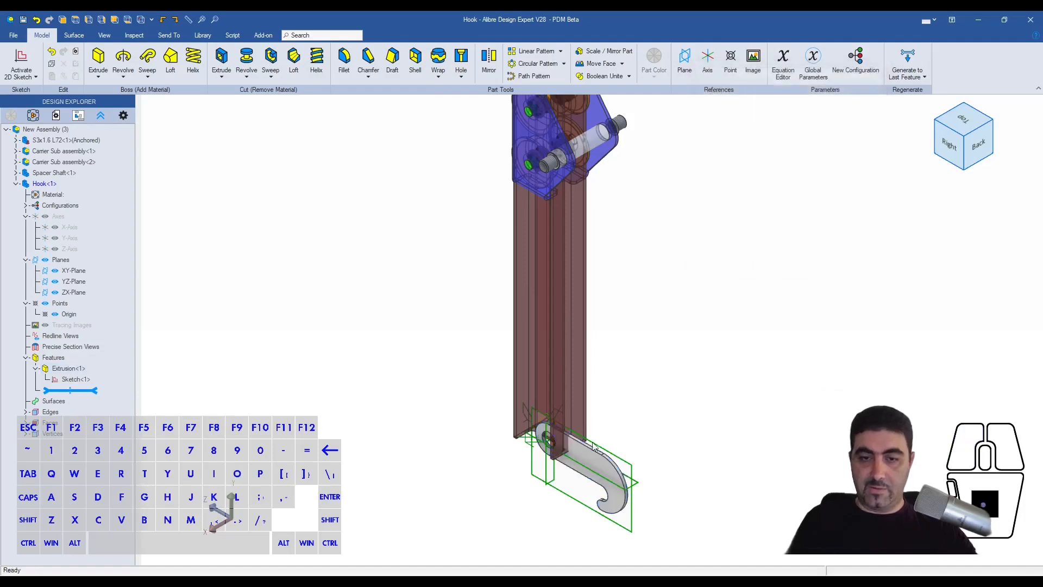
- Return to editing the main assembly and move the hook from the beam's end to below the beam near the trolley
middle_click_drag(694, 332, 484, 251)
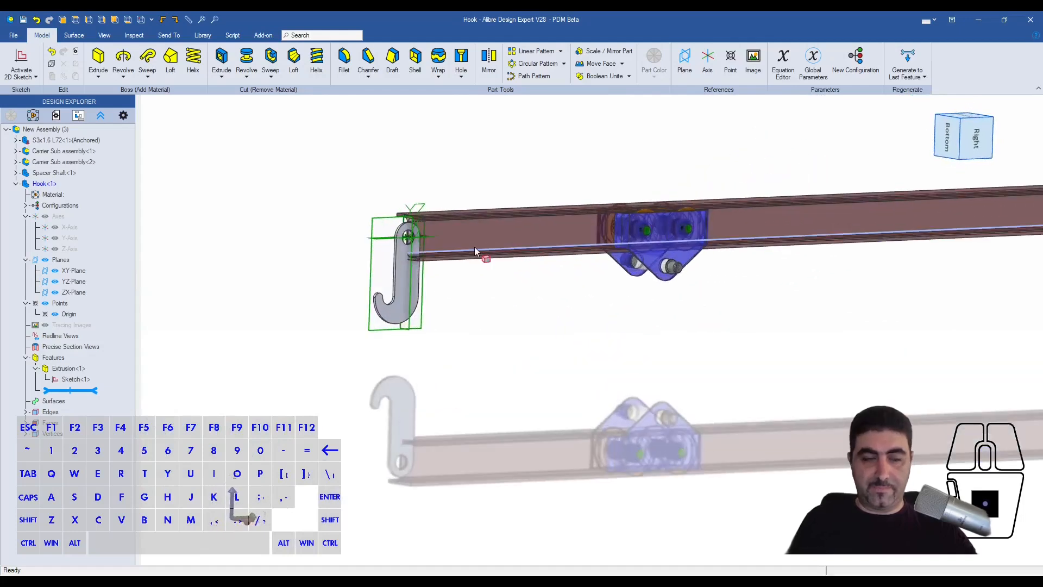
right_click(54, 183)
left_click(108, 194)
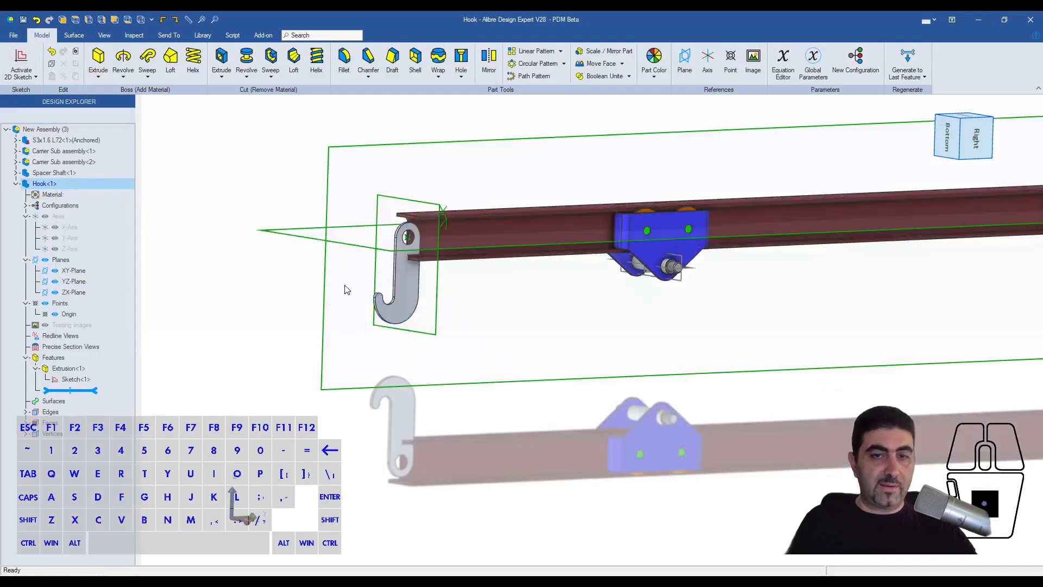
left_click_drag(405, 304, 576, 419)
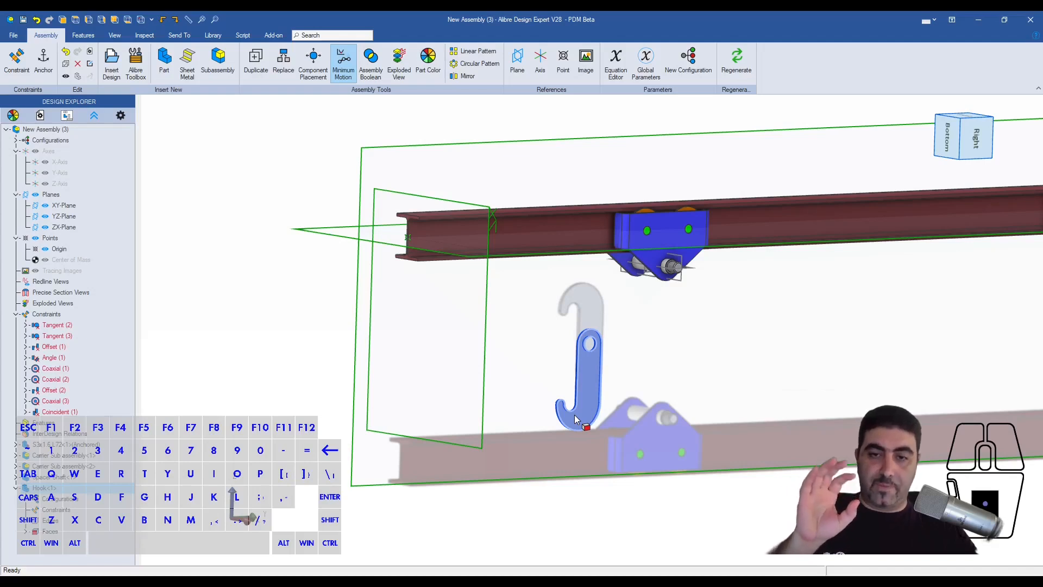
scroll(612, 307, "up", 5)
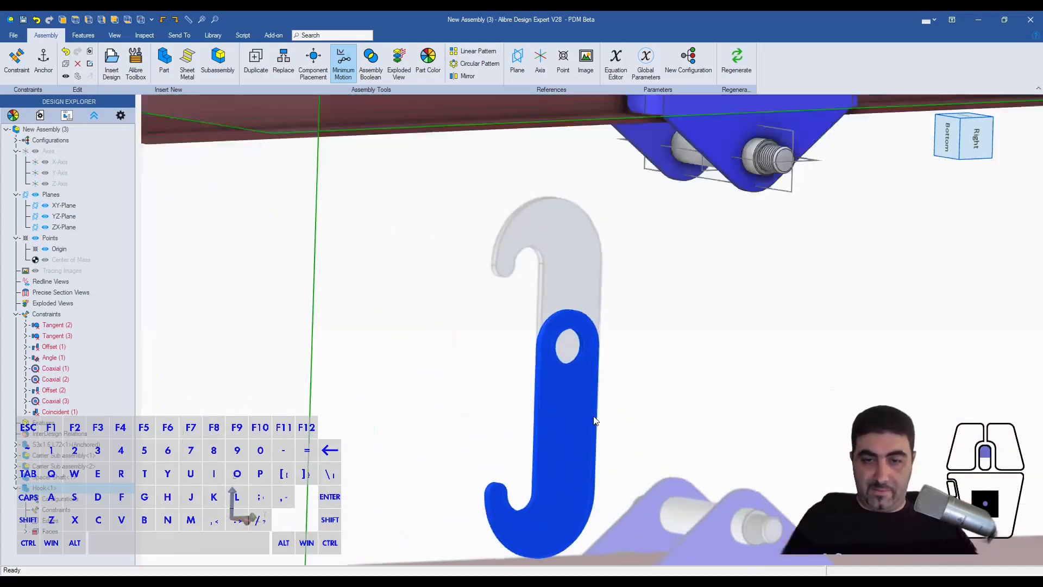
scroll(654, 334, "down", 5)
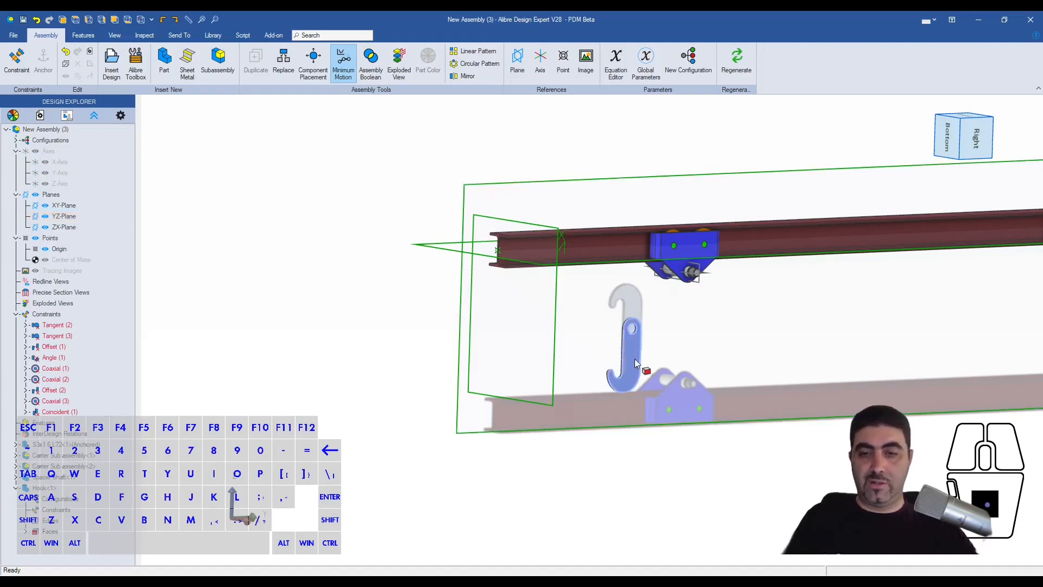
left_click_drag(628, 363, 648, 354)
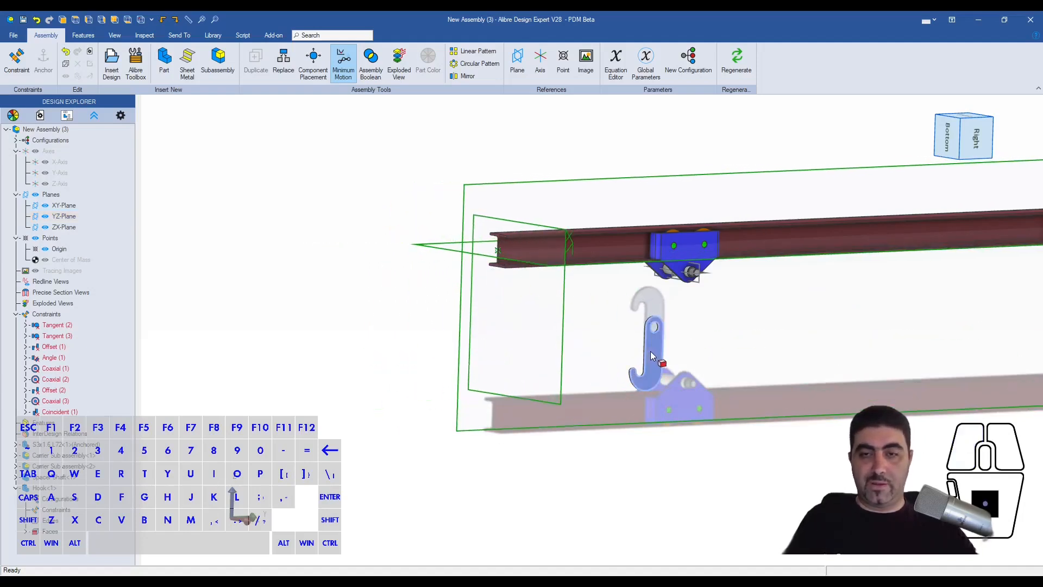
- Constrain the hook's hole coaxially to the Spacer Shaft, with an offset of 0
scroll(657, 340, "up", 5)
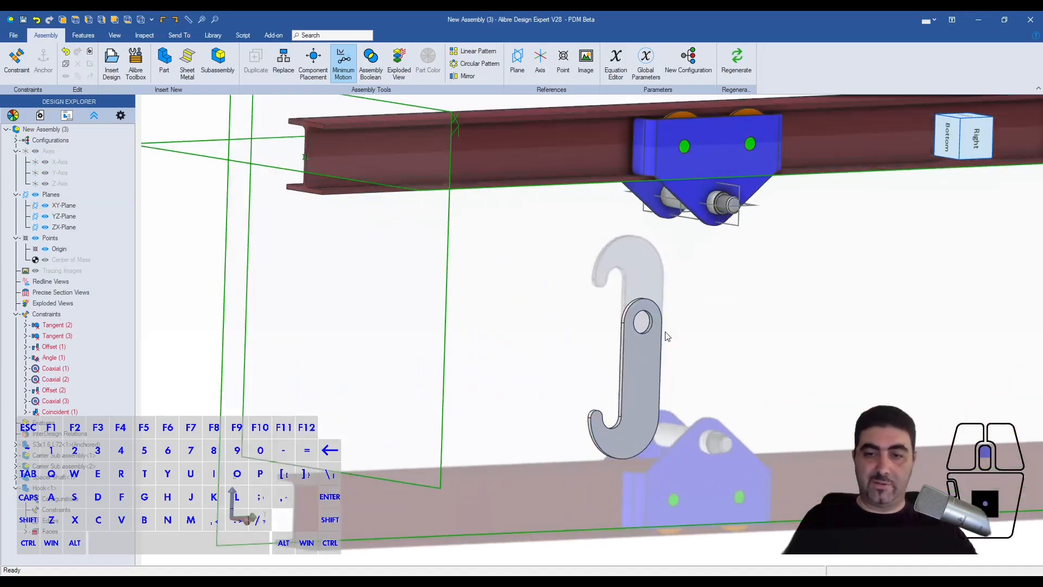
scroll(633, 326, "up", 2)
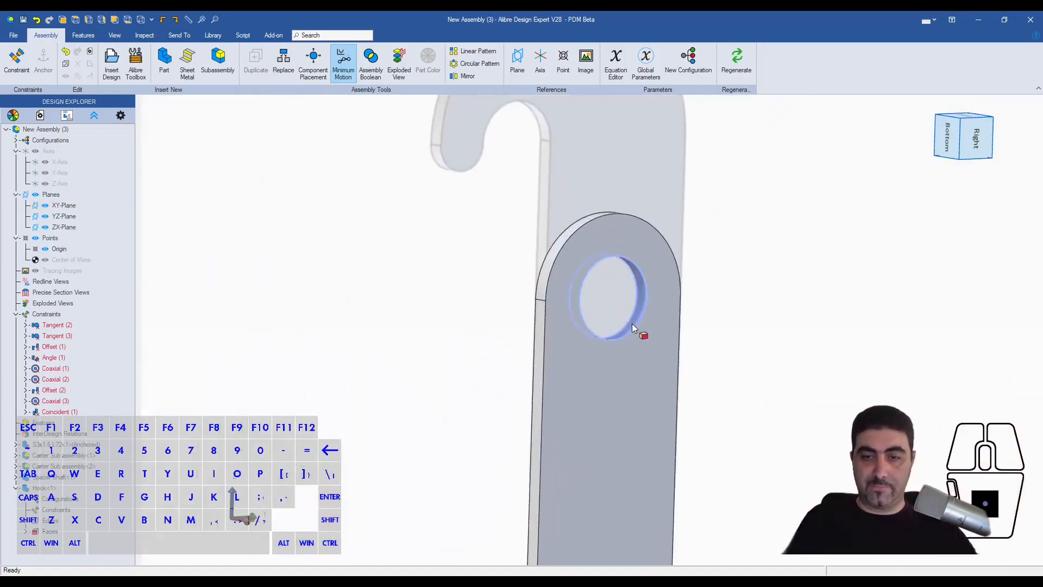
left_click(631, 324)
scroll(632, 350, "down", 3)
middle_click_drag(649, 334, 669, 257)
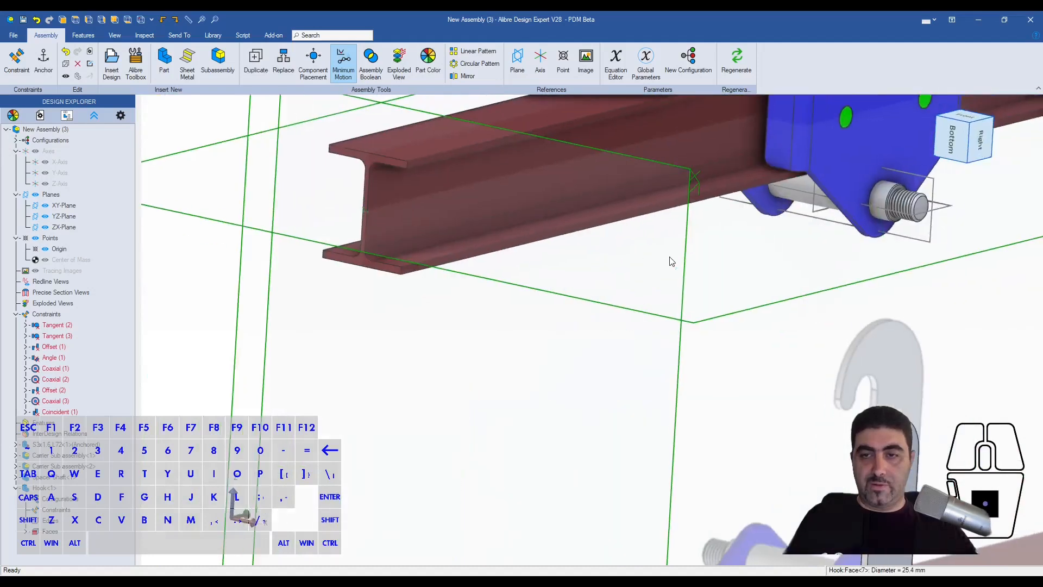
scroll(671, 261, "down", 3)
scroll(695, 224, "up", 4)
left_click(699, 221, "shift")
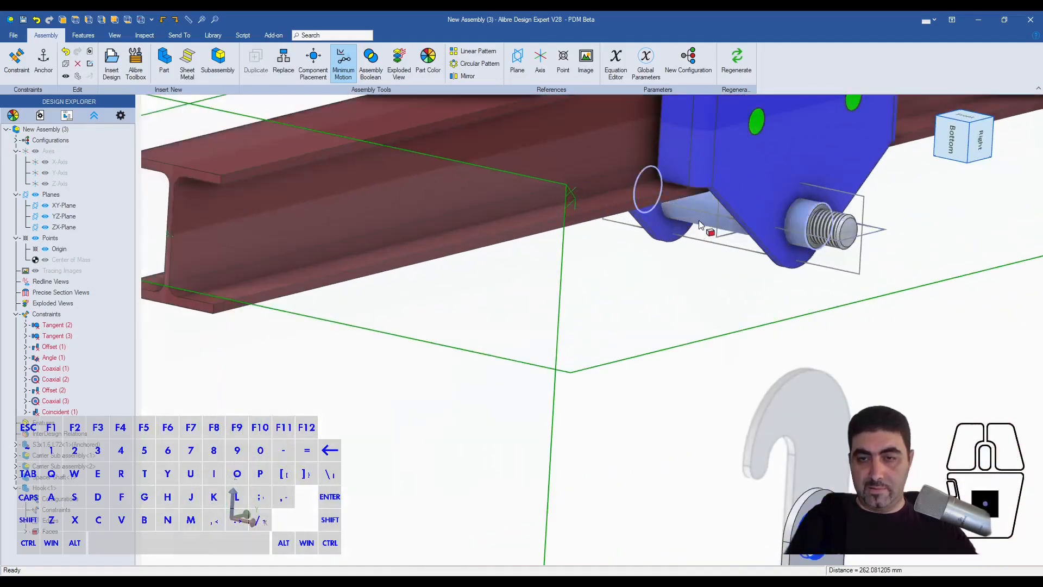
key("ctrl+shift+a")
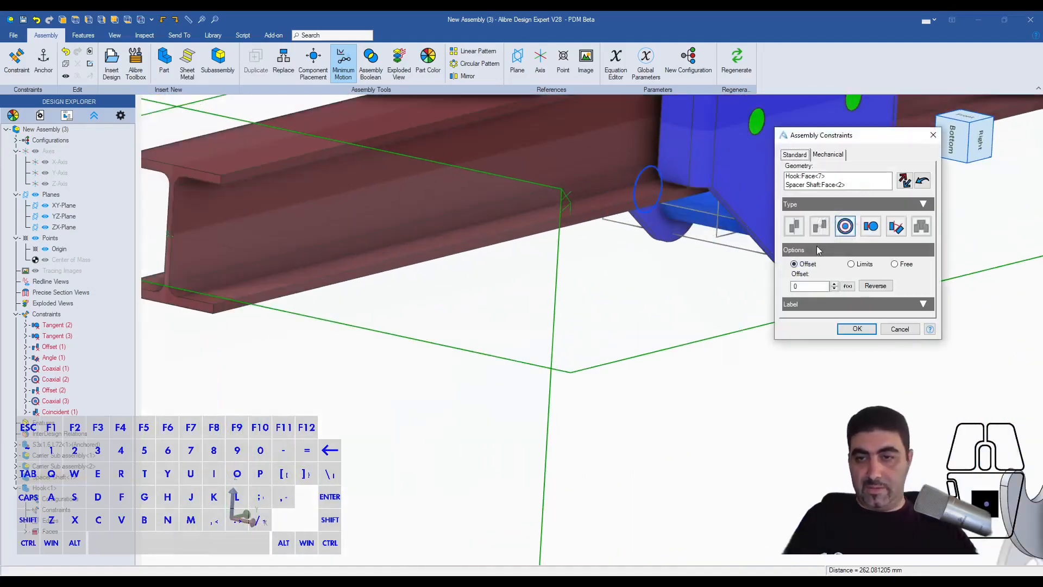
left_click(856, 329)
- Make the hook's flat side face coincident with the YZ-Plane at the middle of the Spacer Shaft
scroll(905, 380, "down", 4)
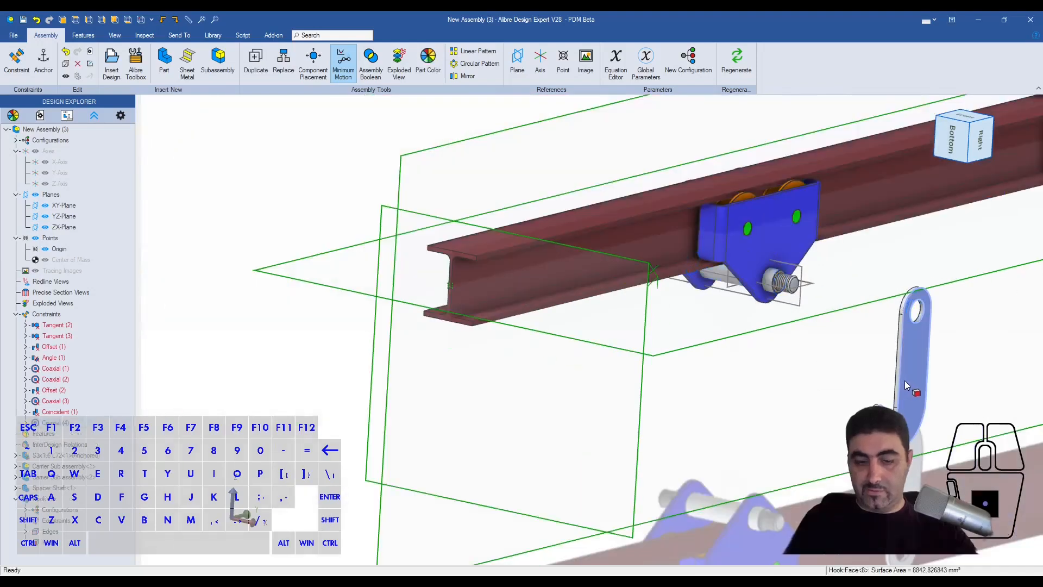
left_click(905, 380)
scroll(831, 336, "up", 3)
key("ctrl+shift+a")
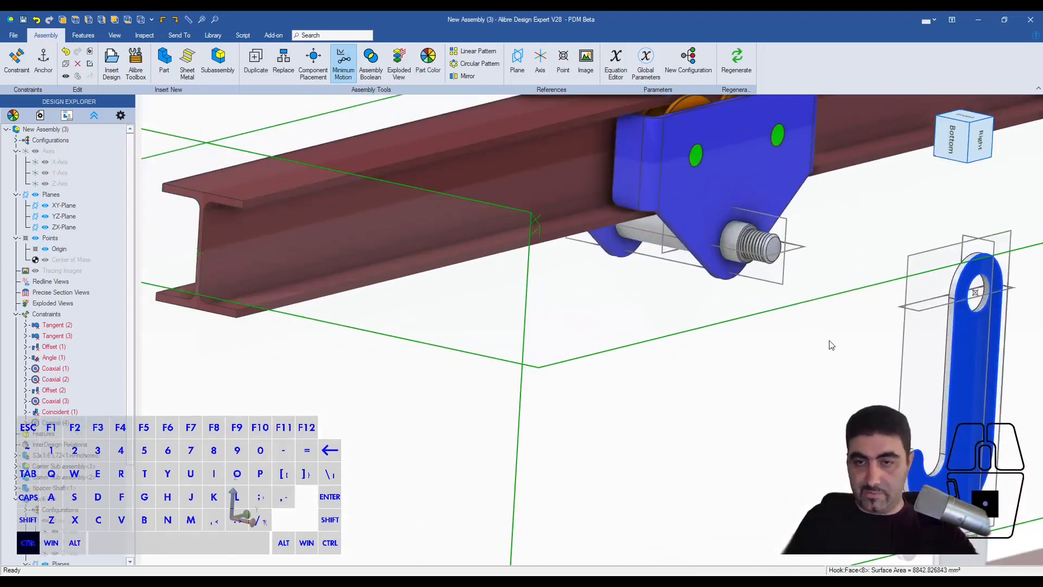
left_click(662, 257)
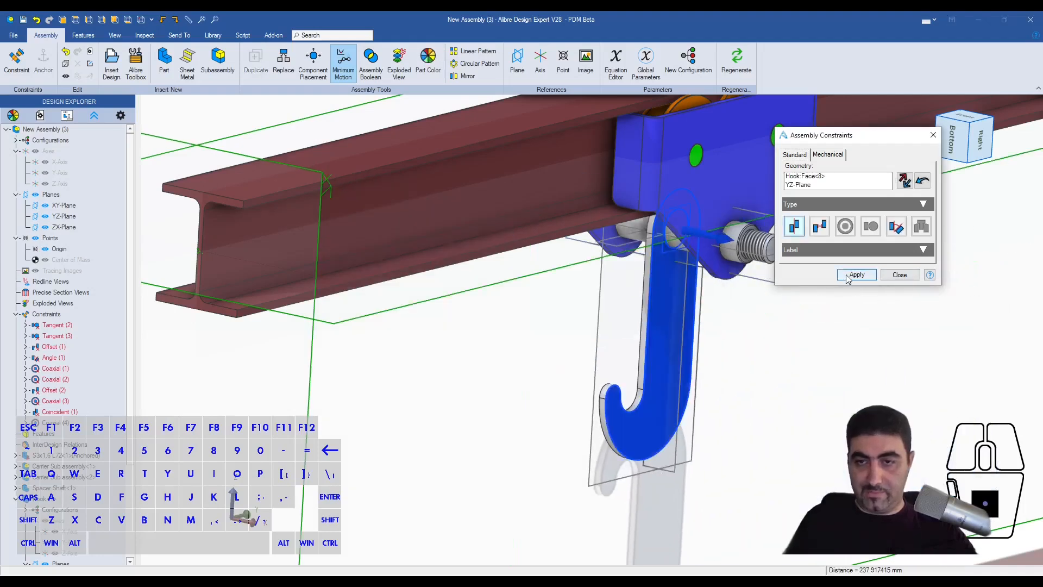
left_click(854, 275)
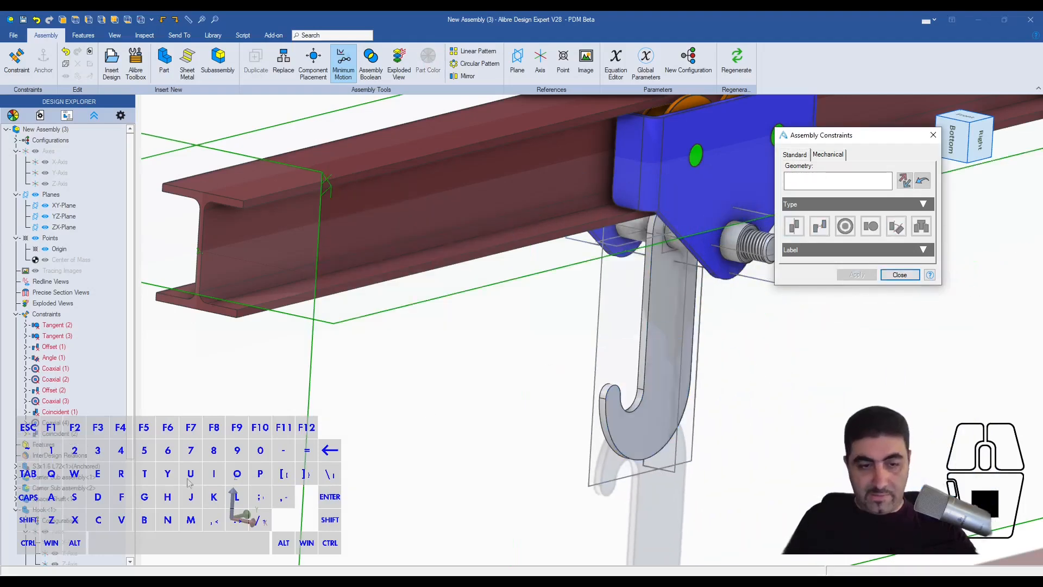
key("Escape")
- Delete the coincident and coaxial constraints just added between the hook and the Spacer Shaft
right_click(102, 438)
left_click(116, 484)
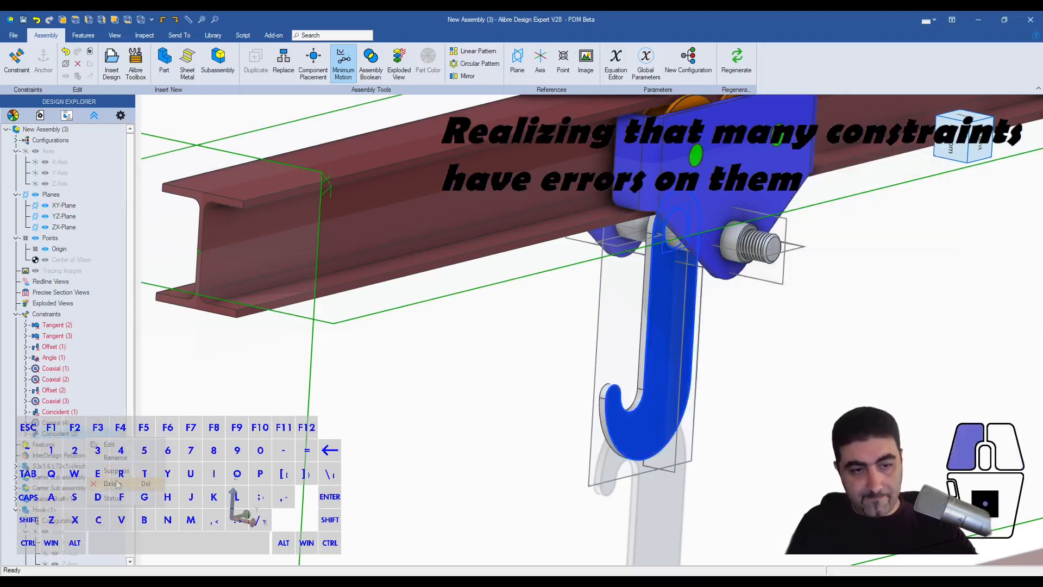
left_click(77, 420)
key("Delete")
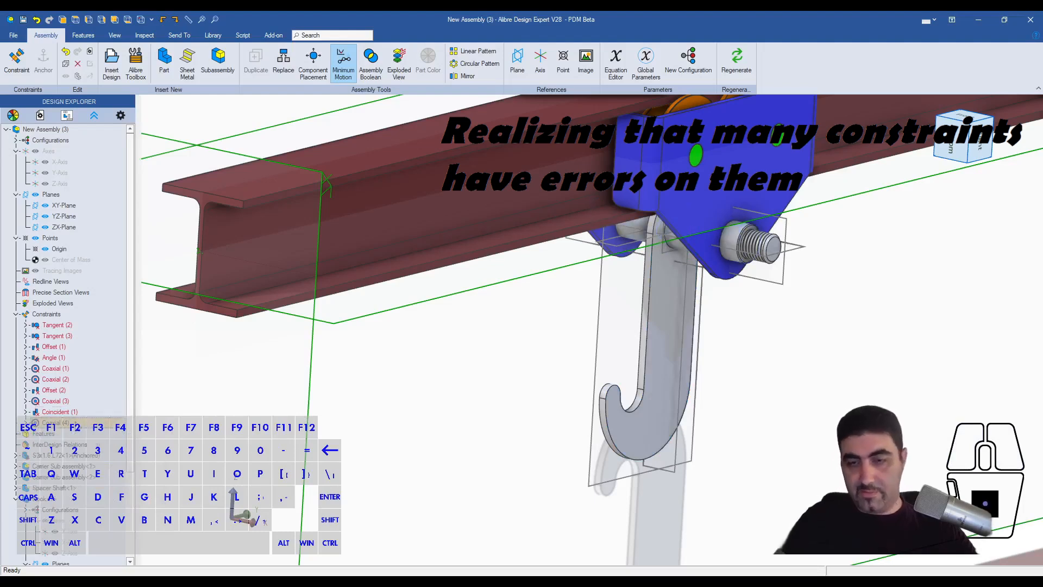
key("Escape")
- Pull the hook down clear of the trolley and delete the Coincident (1) constraint
left_click(69, 419)
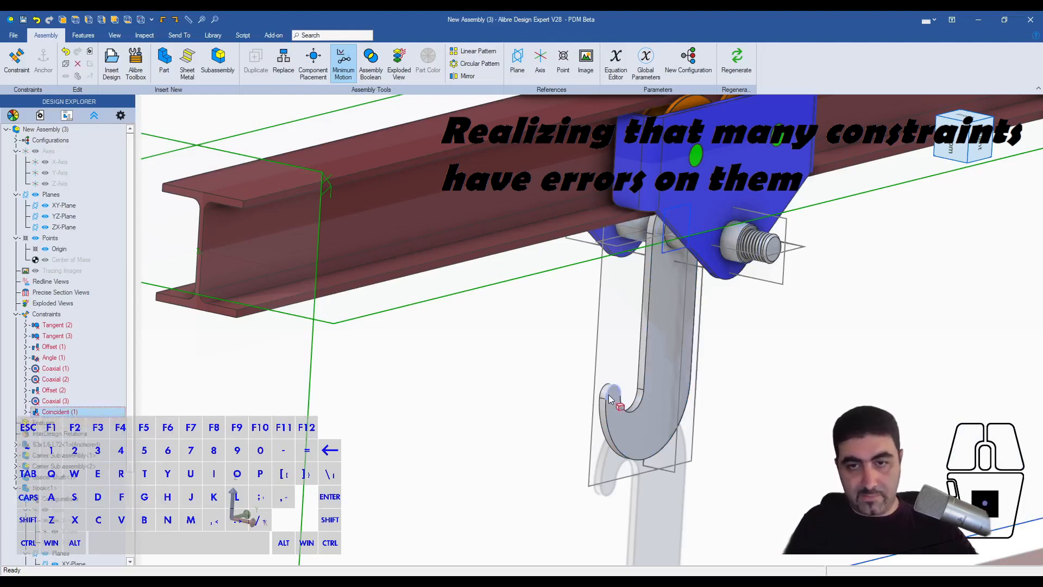
left_click_drag(654, 354, 718, 470)
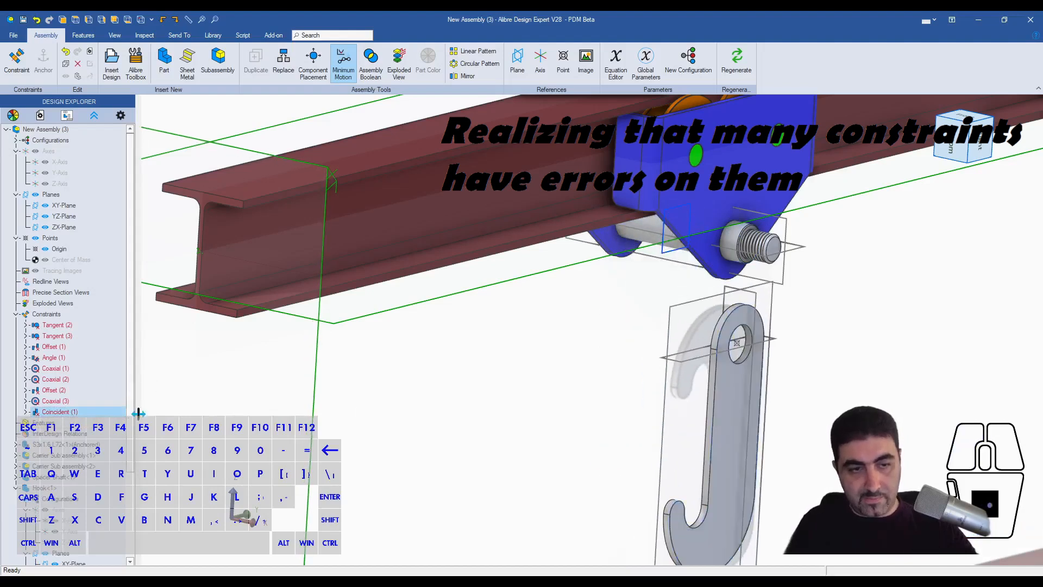
key("Delete")
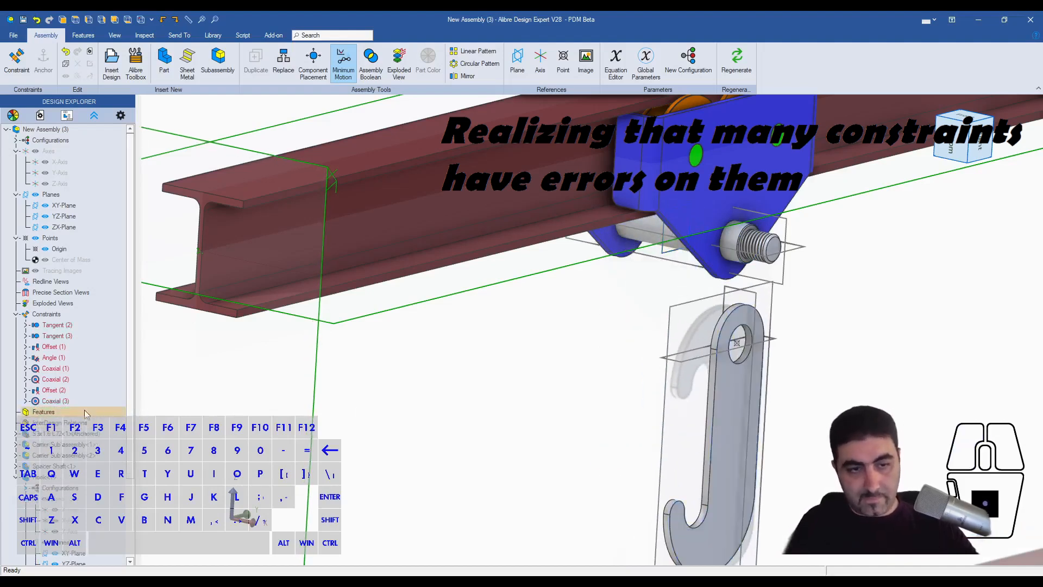
- Delete the Offset (2), Coaxial (2) and Coaxial (1) constraints, keeping Coaxial (3)
left_click(65, 402)
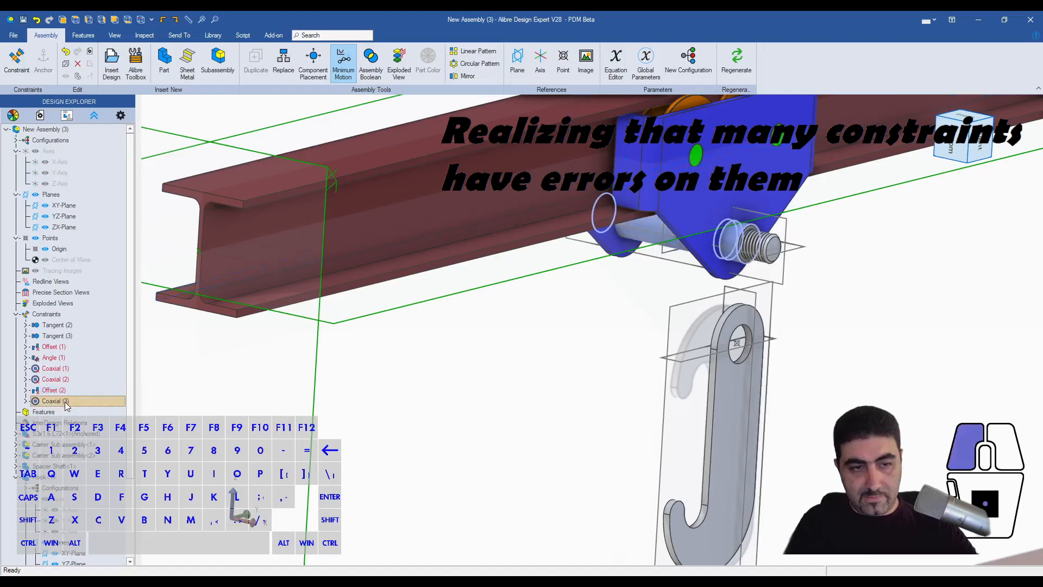
left_click(65, 402)
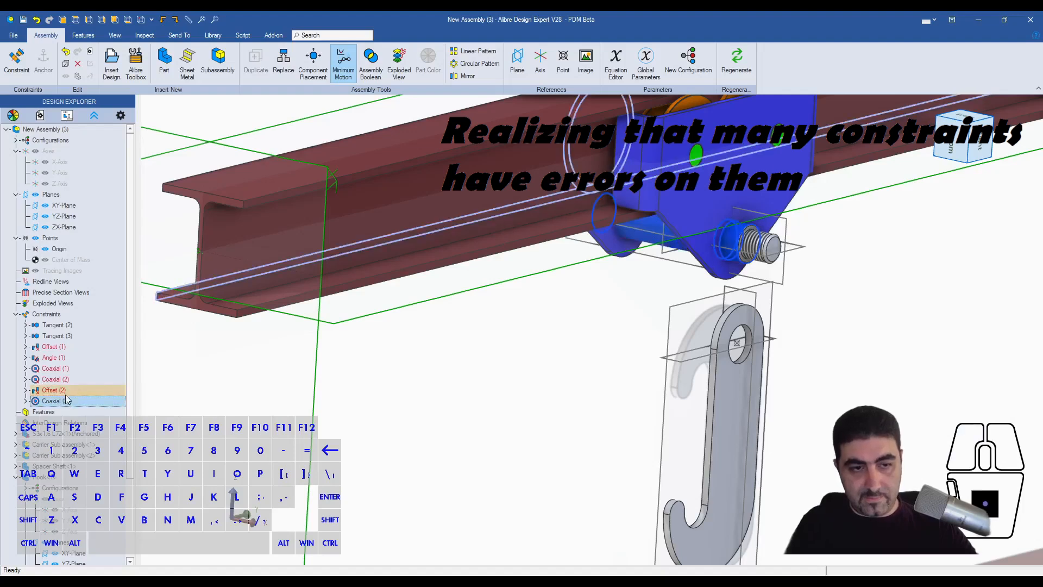
left_click(66, 395)
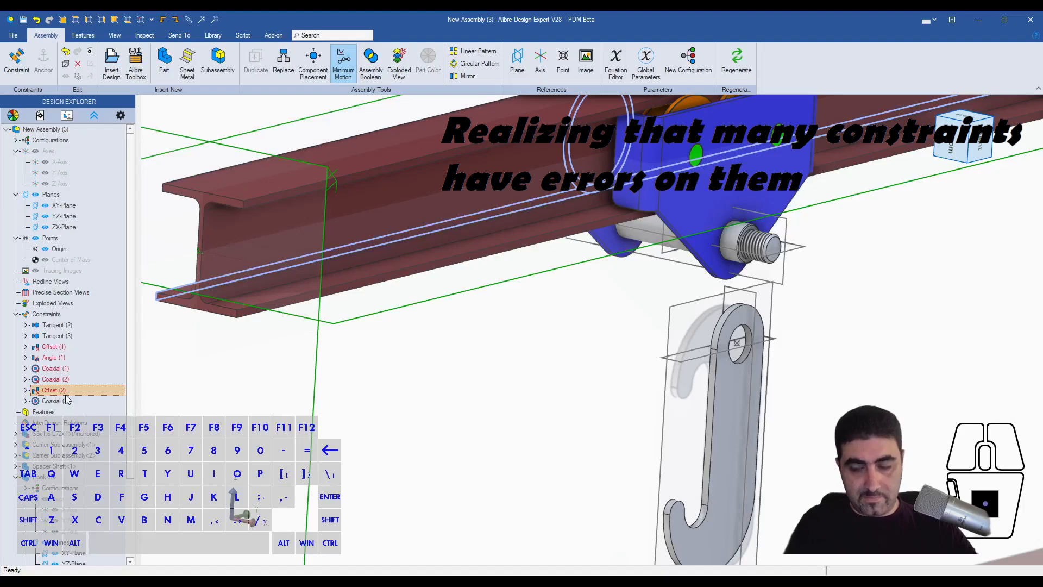
key("Delete")
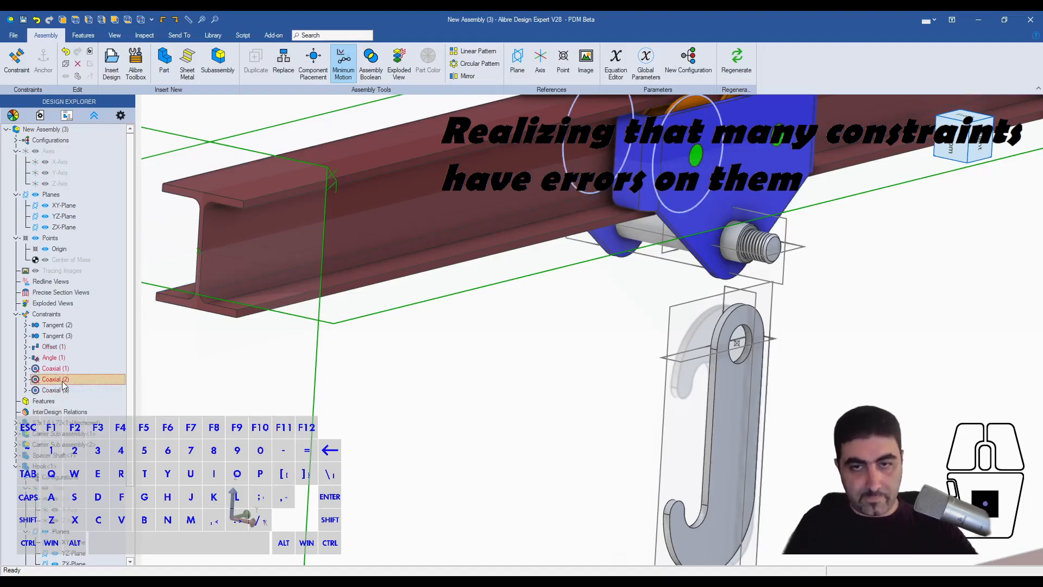
key("Delete")
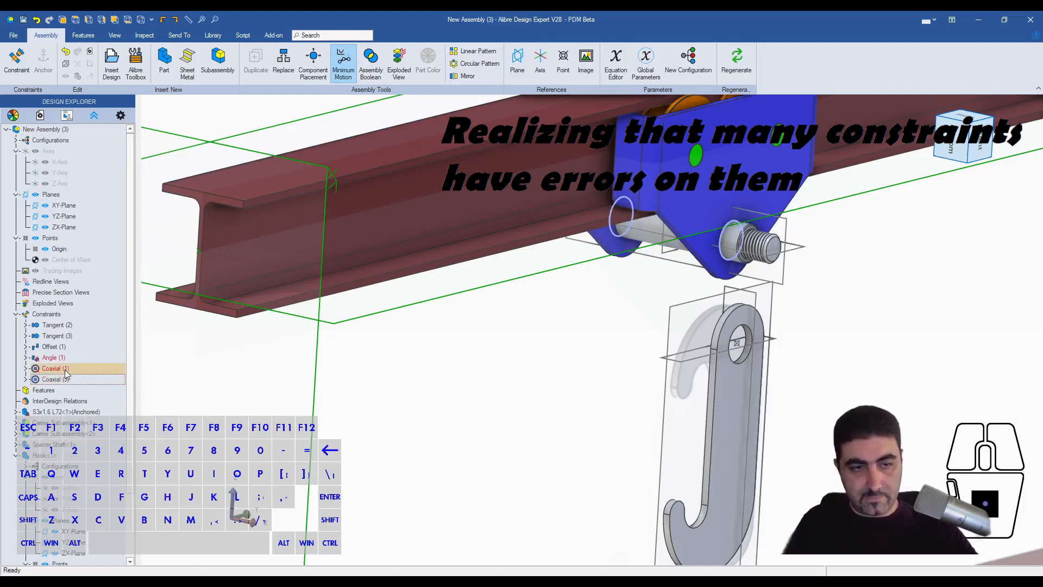
key("Delete")
- Pull the Spacer Shaft out of the carrier and place it beside the beam
left_click(570, 409)
key("Escape")
scroll(577, 407, "down", 3)
scroll(650, 274, "up", 2)
middle_click_drag(640, 275, 672, 274)
left_click_drag(607, 333, 845, 406)
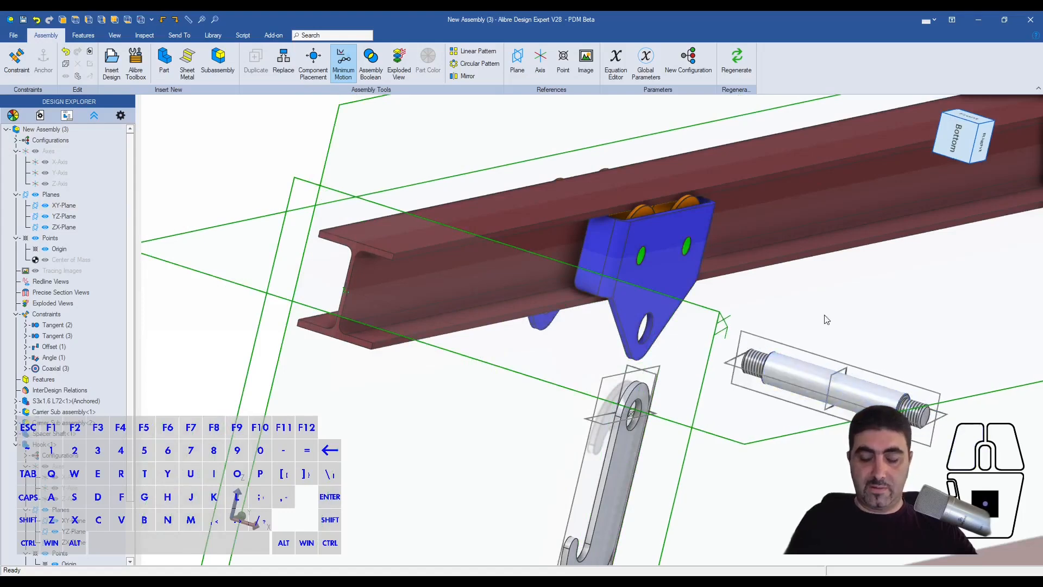
- Move the detached carrier sub-assembly next to the beam, opposite the carrier already riding on it
scroll(793, 323, "down", 3)
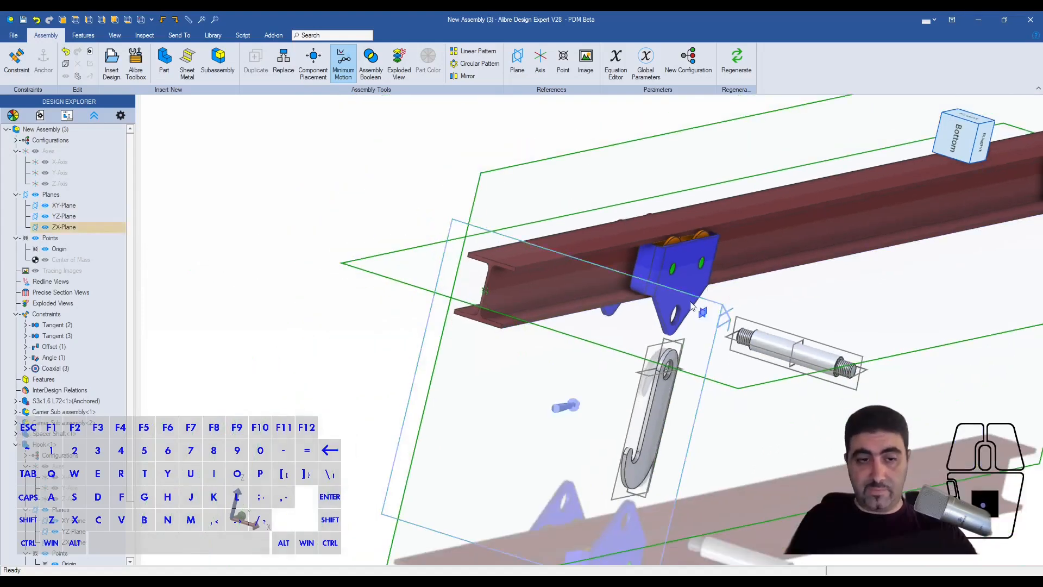
middle_click_drag(651, 294, 599, 231)
left_click_drag(591, 232, 480, 235)
middle_click_drag(646, 275, 562, 251)
scroll(663, 294, "down", 3)
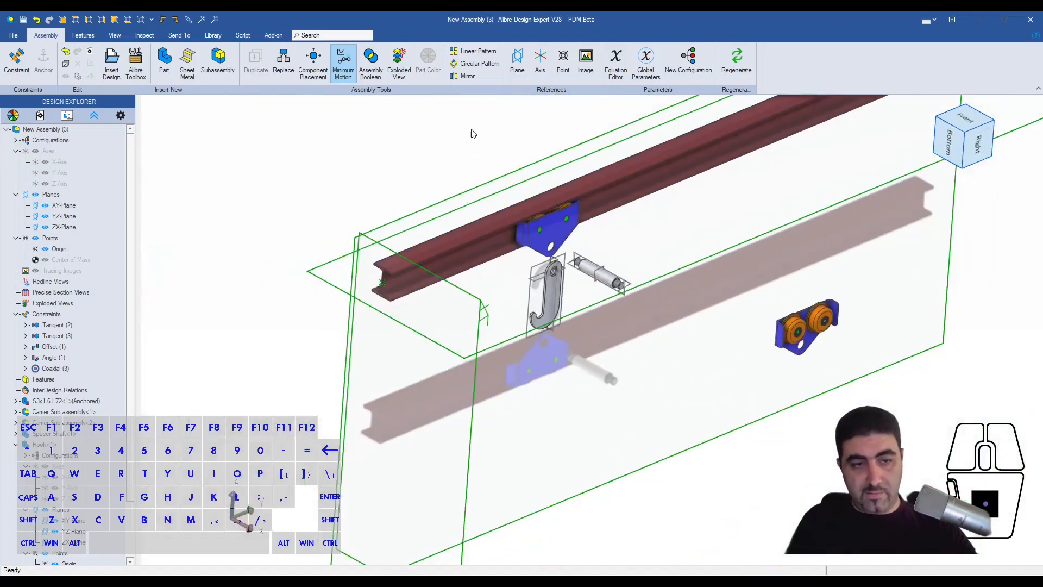
scroll(530, 267, "up", 4)
scroll(546, 263, "down", 4)
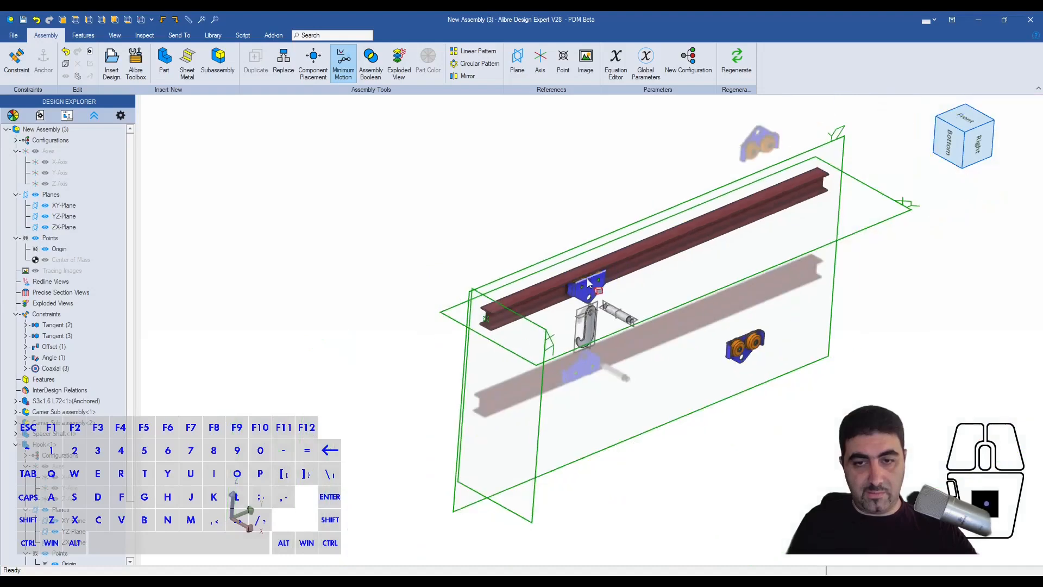
left_click_drag(758, 350, 568, 268)
scroll(568, 268, "up", 4)
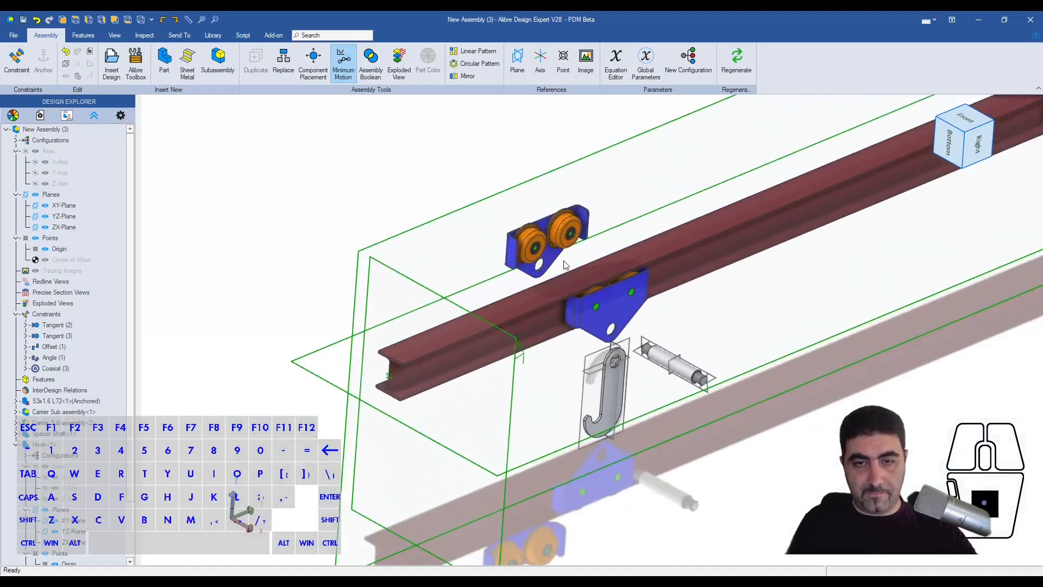
- Add an angle constraint between the narrow top faces of the two trolley carriers
left_click(51, 370)
left_click(53, 357)
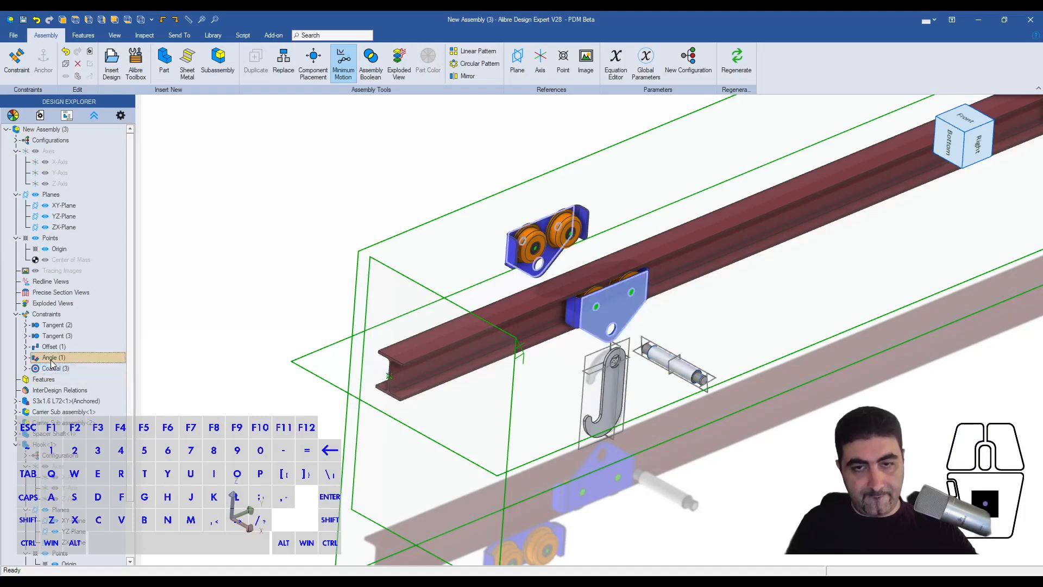
left_click(456, 253)
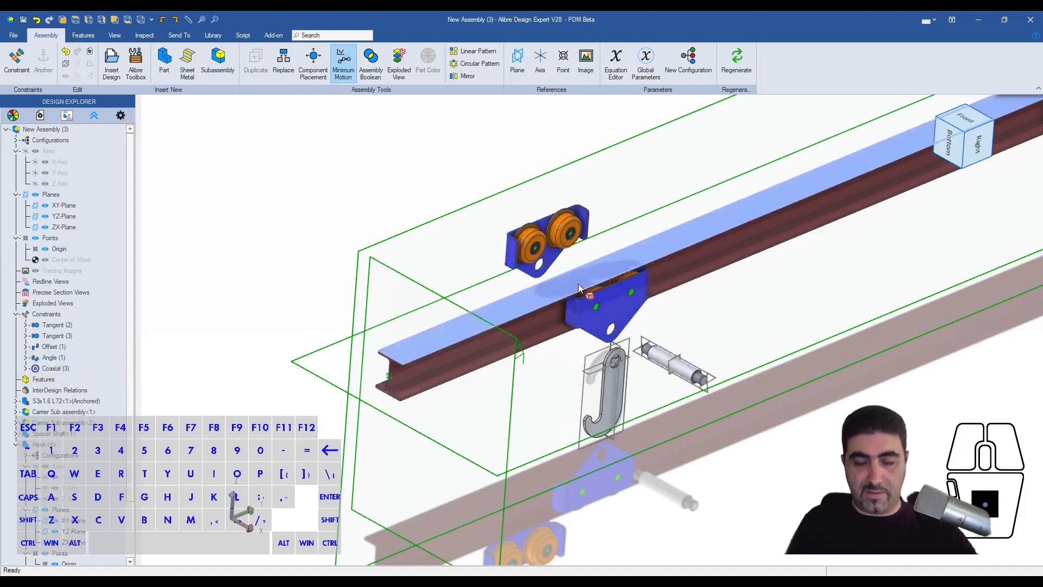
scroll(601, 295, "up", 3)
scroll(471, 169, "up", 4)
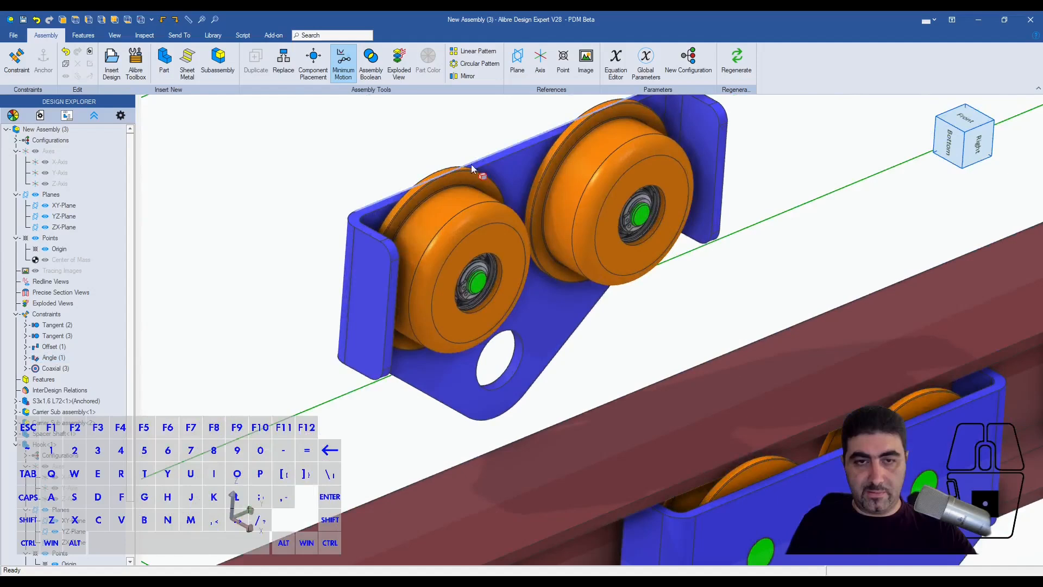
scroll(372, 203, "up", 3)
left_click(370, 212)
scroll(397, 233, "down", 5)
scroll(714, 506, "up", 3)
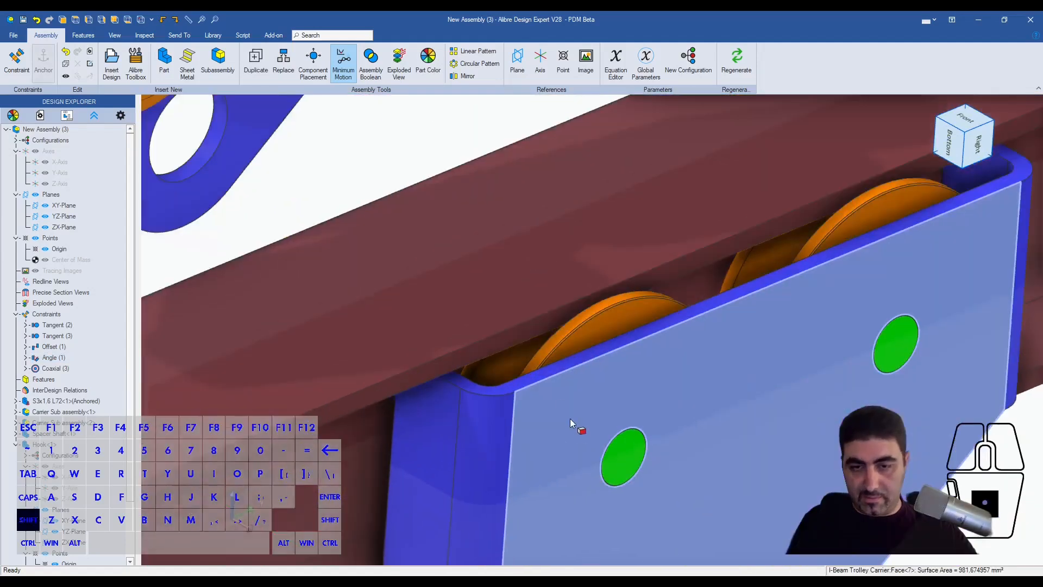
left_click(537, 375, "shift")
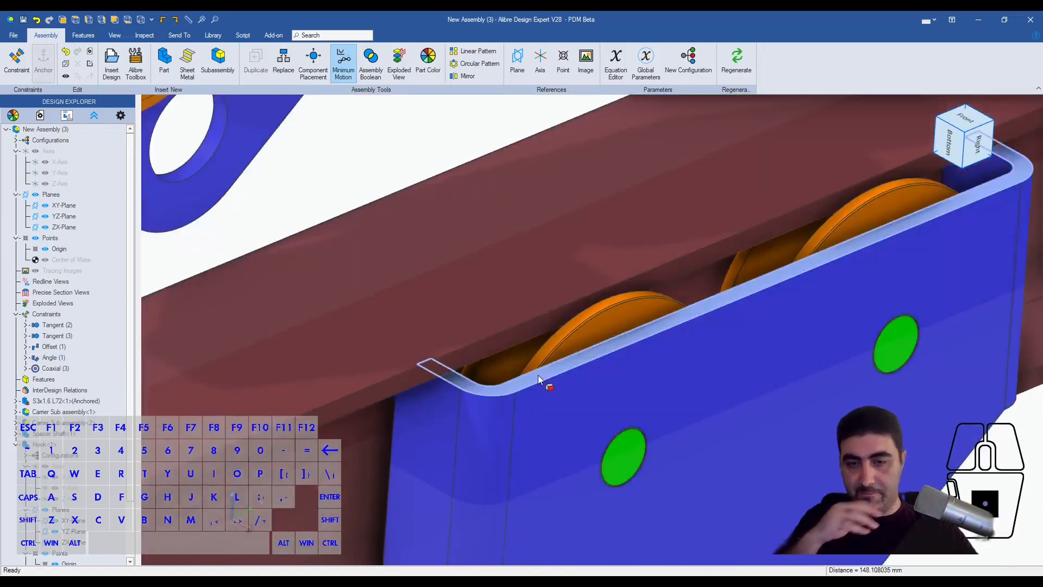
scroll(538, 375, "down", 3)
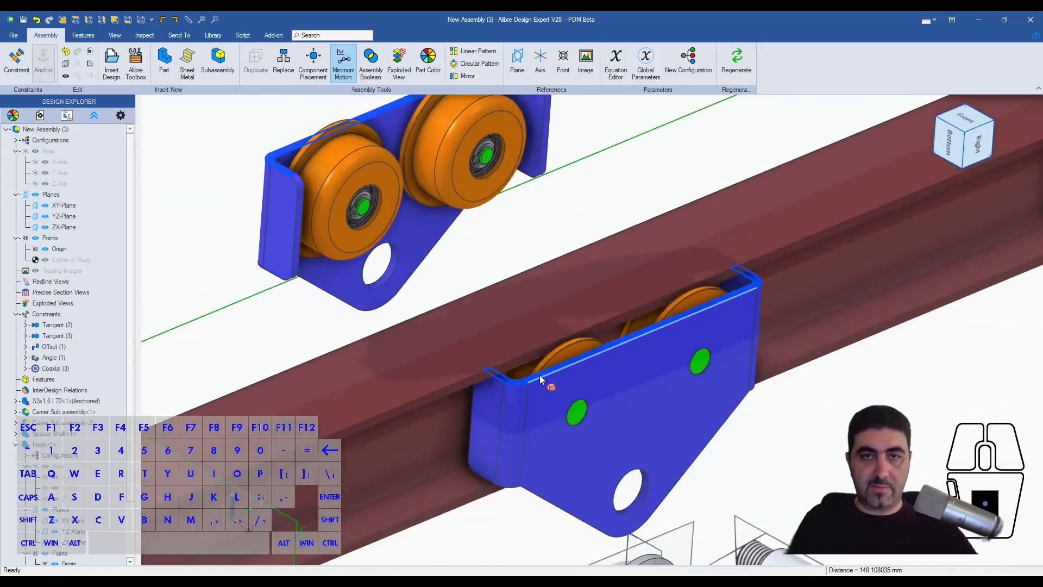
scroll(539, 375, "down", 2)
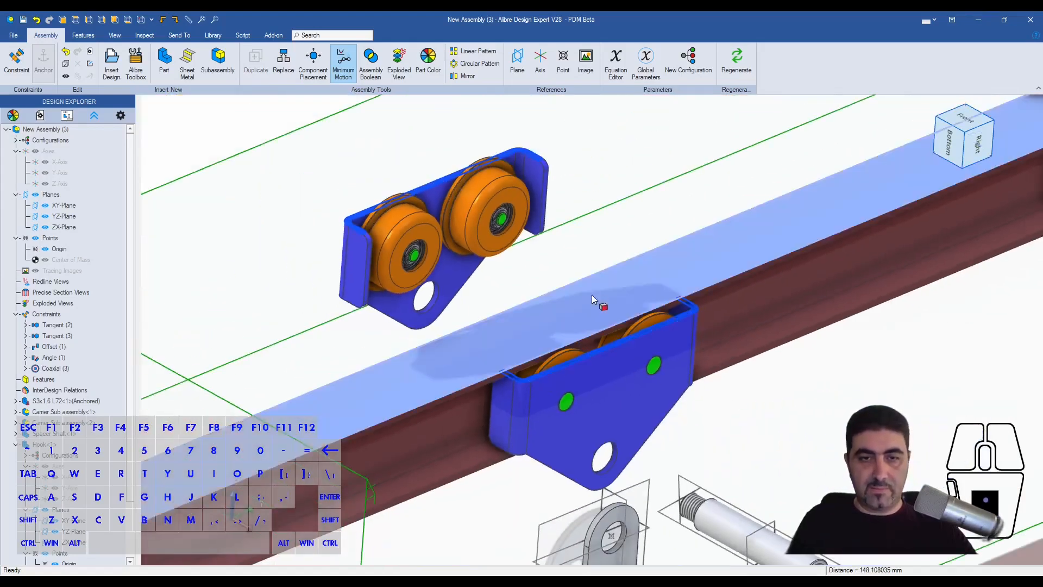
key("ctrl+q")
left_click(896, 226)
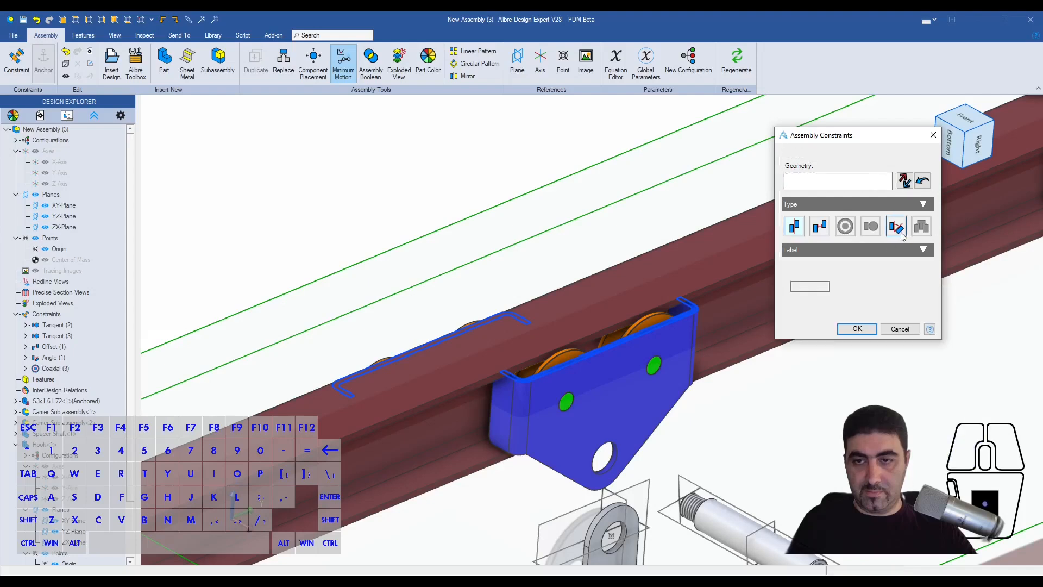
left_click(855, 328)
- Add a coaxial constraint with offset 0 between the lower hole edges of the two trolley carriers
middle_click_drag(541, 294, 550, 291)
scroll(729, 430, "up", 2)
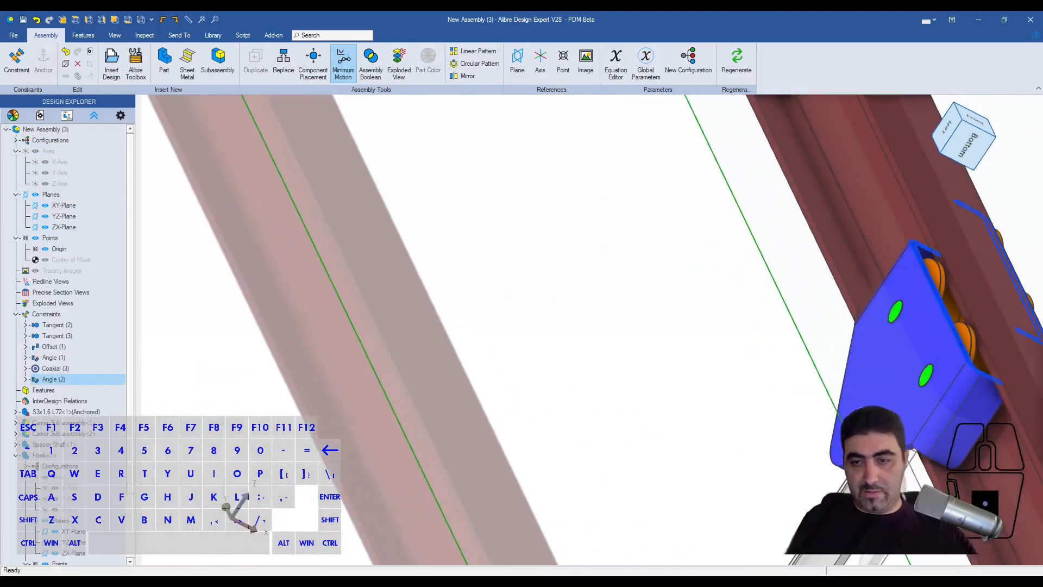
scroll(868, 421, "up", 2)
left_click(863, 427)
scroll(593, 375, "down", 2)
middle_click_drag(729, 343, 702, 352)
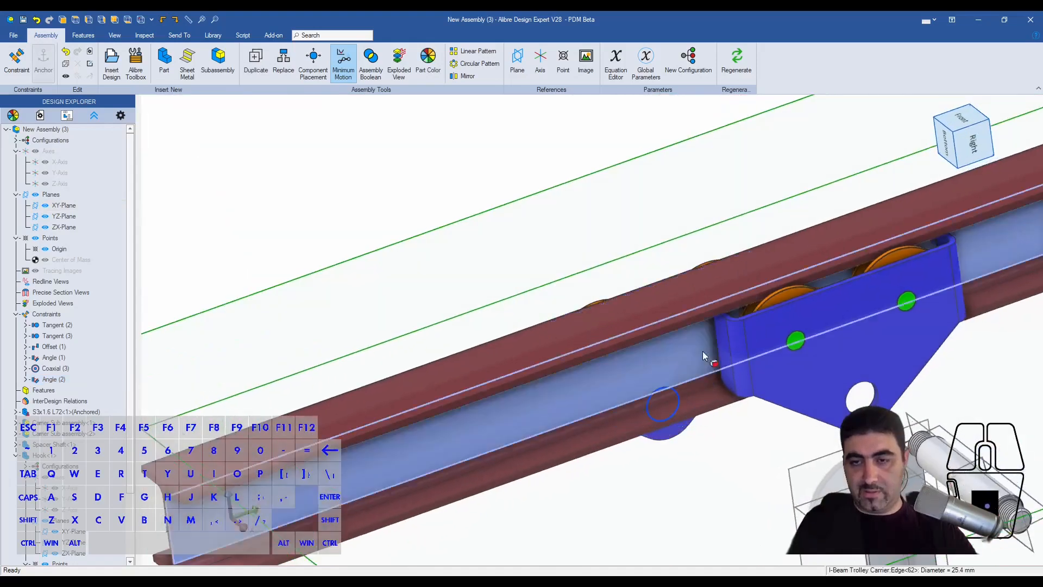
scroll(899, 434, "up", 2)
left_click(845, 395, "shift")
key("q")
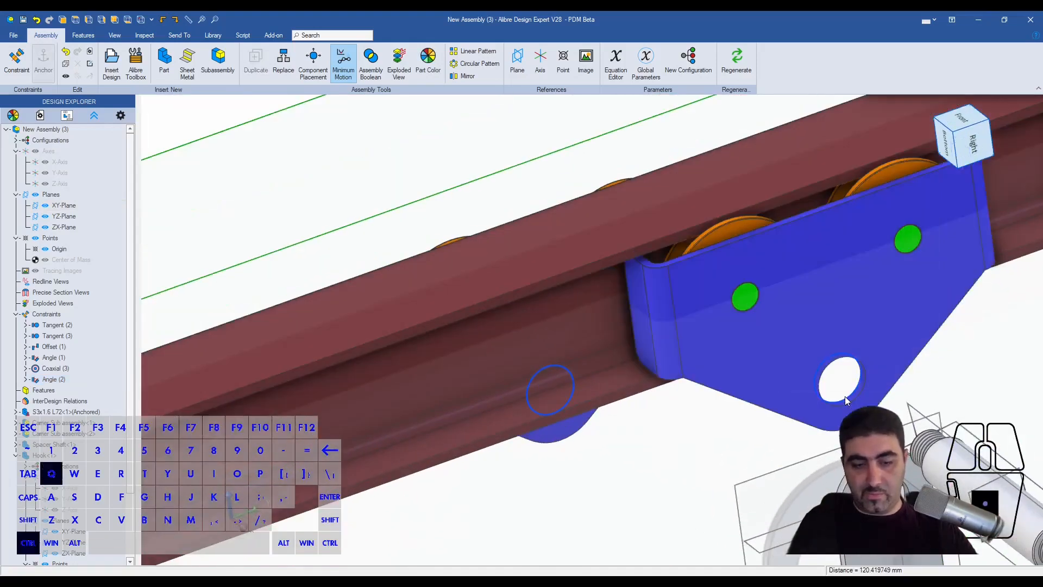
left_click(843, 227)
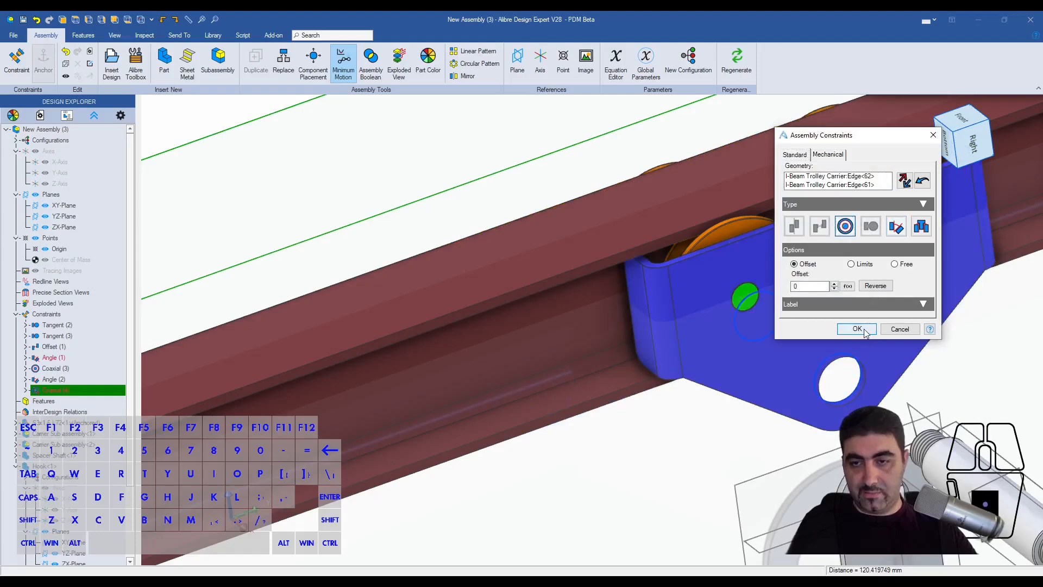
left_click(856, 328)
- Check the status of the Angle (1) constraint and delete that constraint
left_click(59, 361)
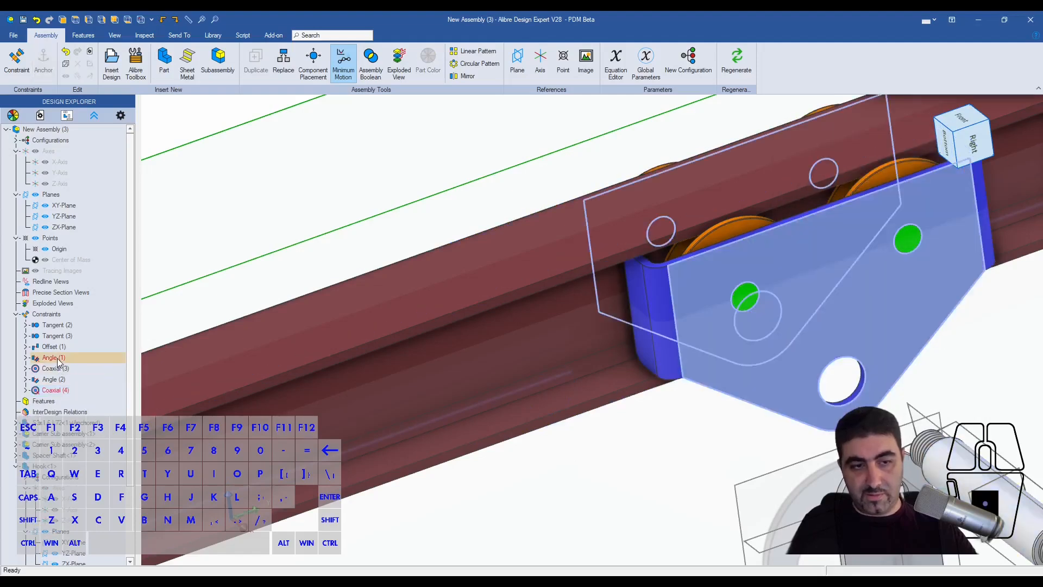
scroll(209, 324, "down", 5)
middle_click_drag(478, 299, 542, 270)
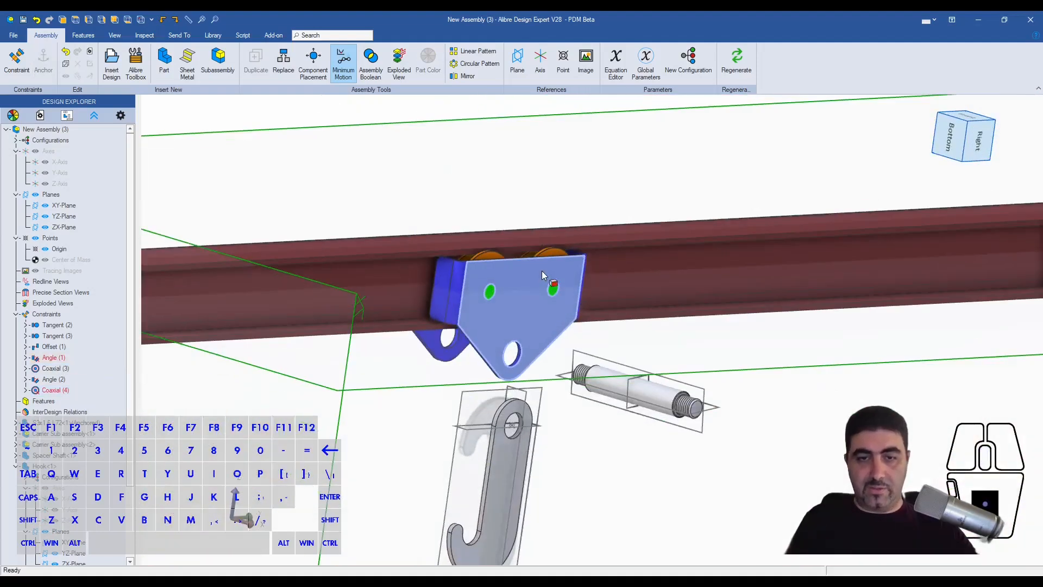
left_click(93, 360)
right_click_drag(386, 330, 580, 312)
middle_click_drag(740, 292, 842, 317)
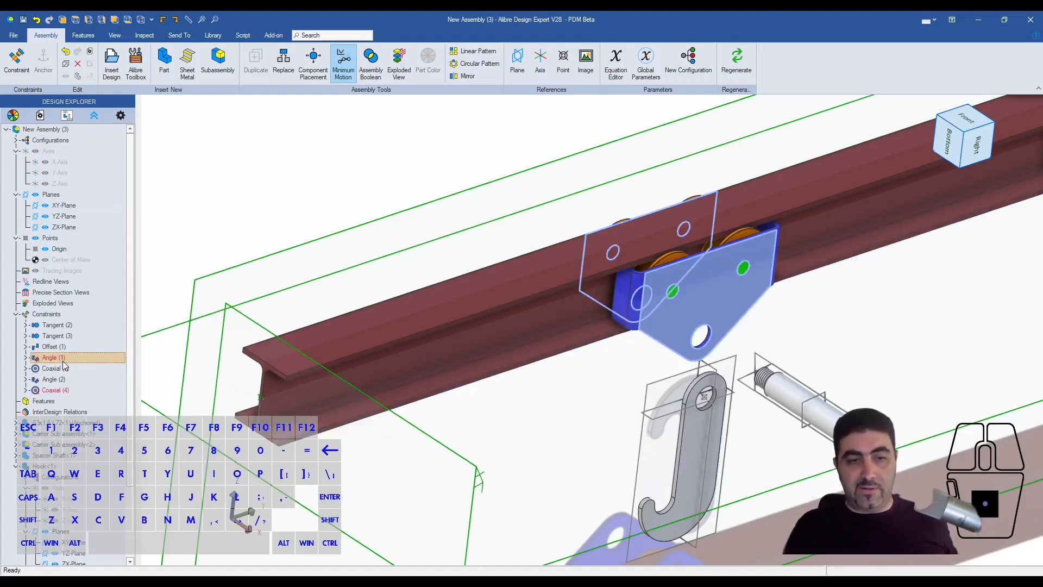
right_click(80, 354)
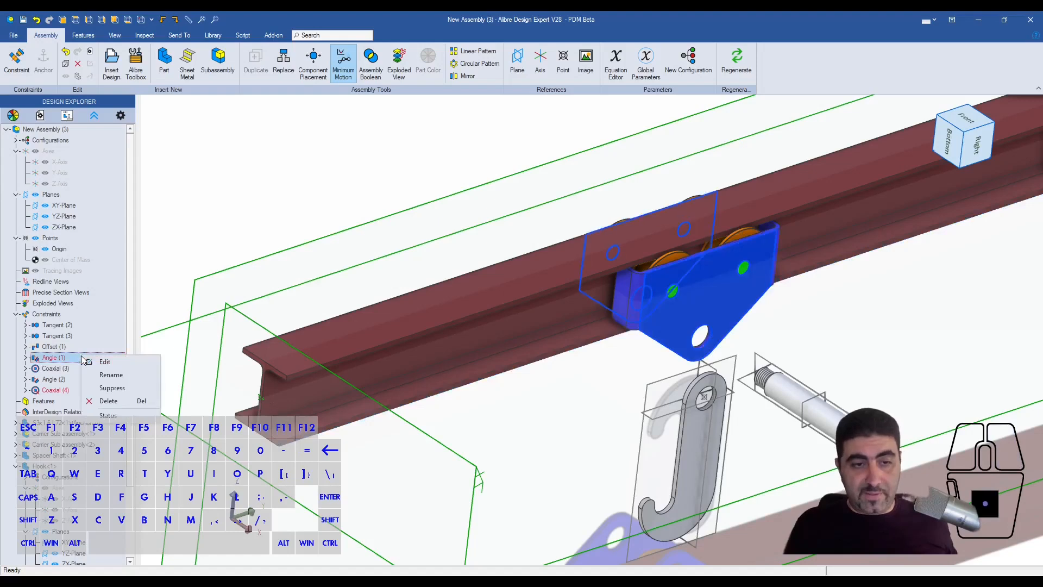
left_click(108, 415)
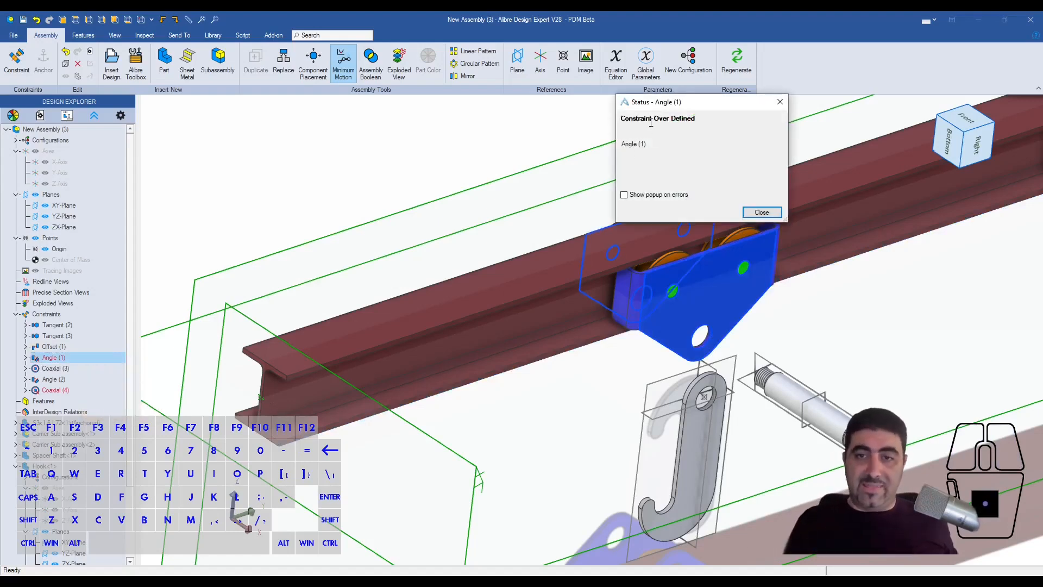
left_click_drag(621, 124, 711, 119)
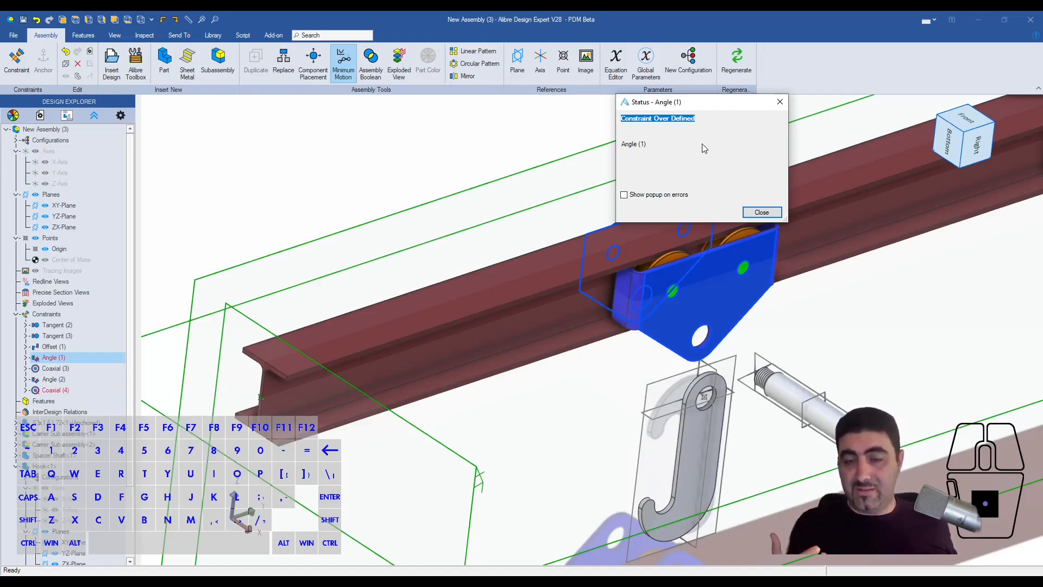
left_click(760, 212)
key("Delete")
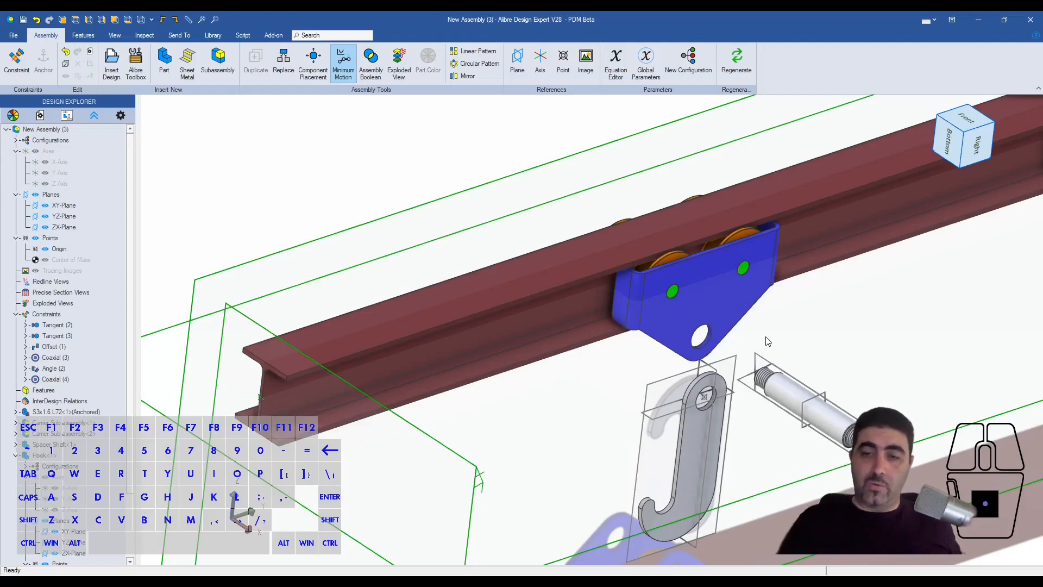
- Pull the far carrier sideways away from the beam to expose its rollers
left_click(710, 293)
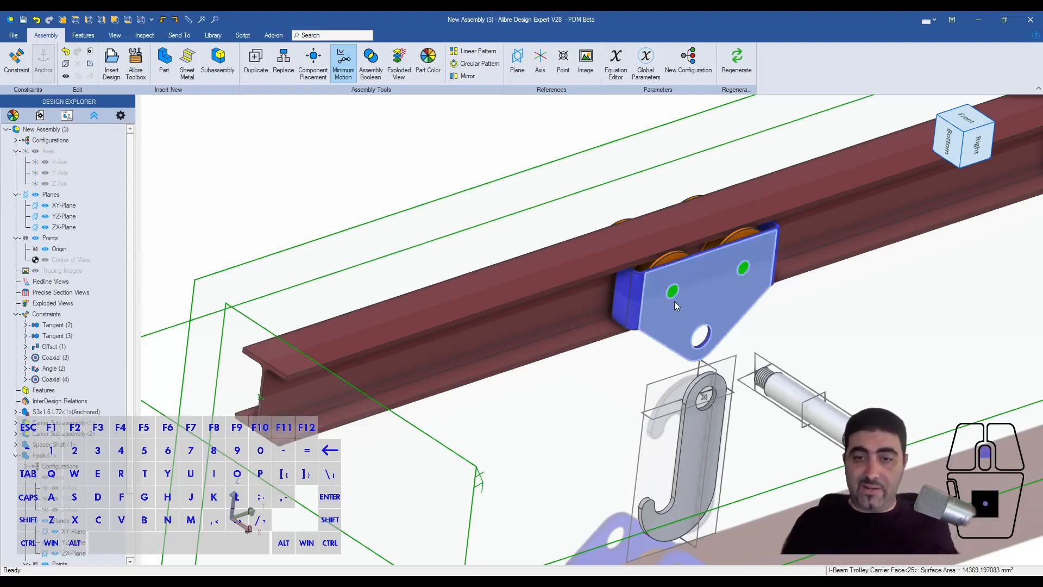
scroll(673, 301, "up", 4)
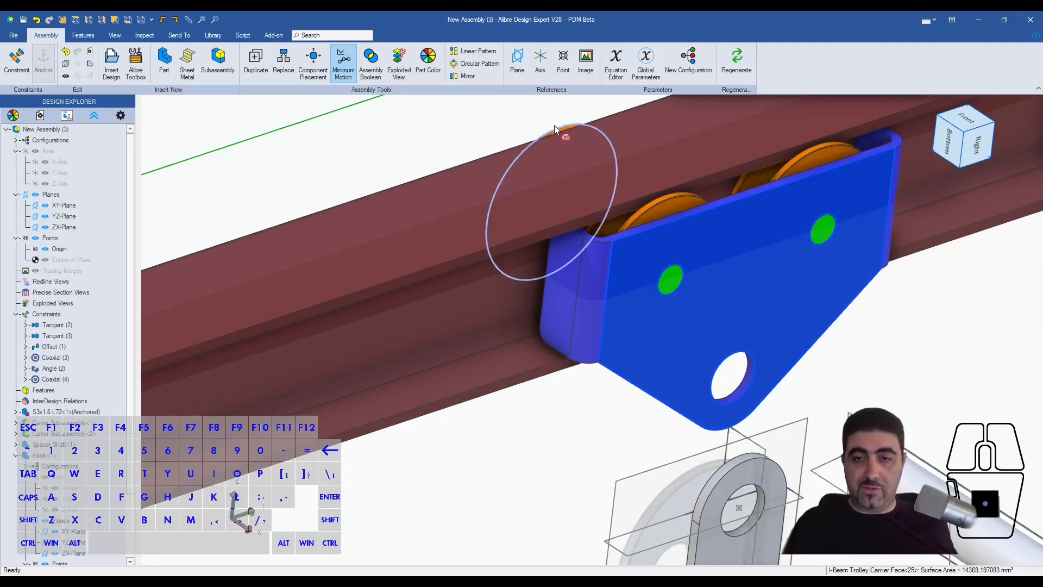
right_click_drag(611, 248, 529, 226)
left_click_drag(493, 230, 411, 238)
scroll(717, 250, "down", 3)
right_click_drag(571, 242, 529, 241)
middle_click_drag(529, 242, 529, 242)
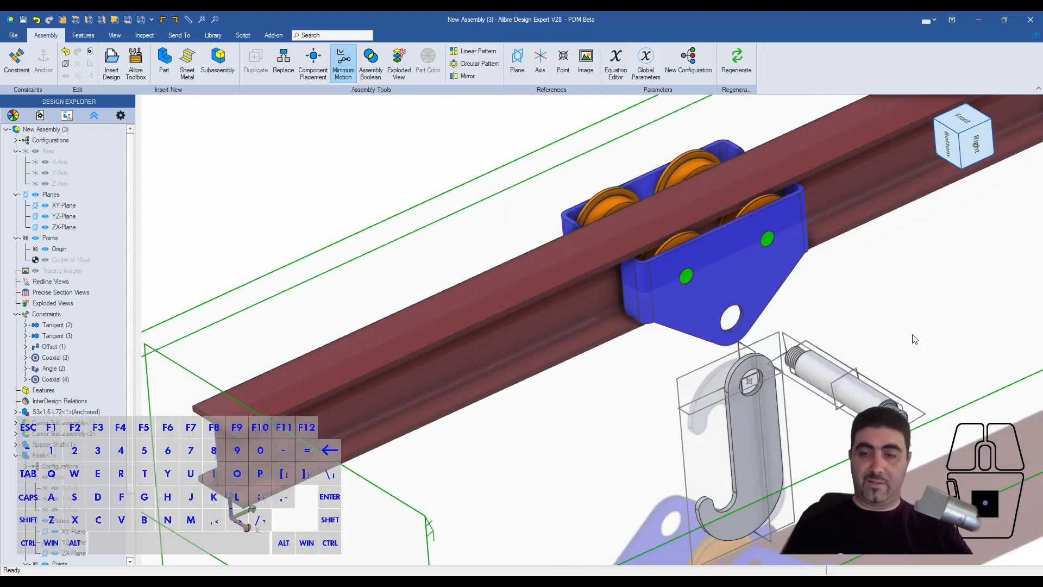
- Add a 1 mm offset constraint between the far carrier's roller face and the side face of the beam's lower flange
scroll(914, 338, "up", 1)
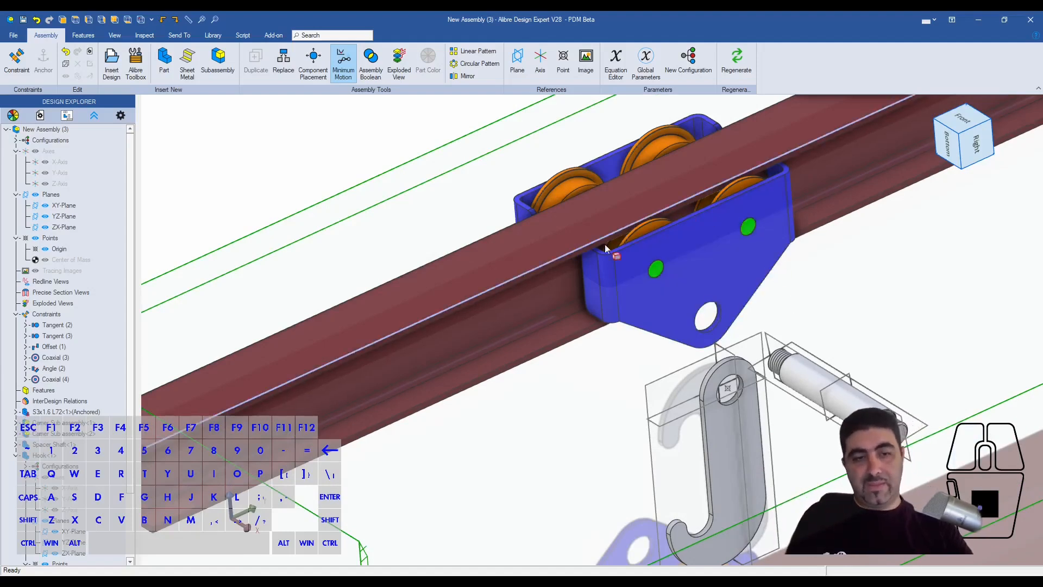
scroll(565, 175, "up", 3)
left_click(569, 180)
middle_click_drag(569, 180, 696, 310)
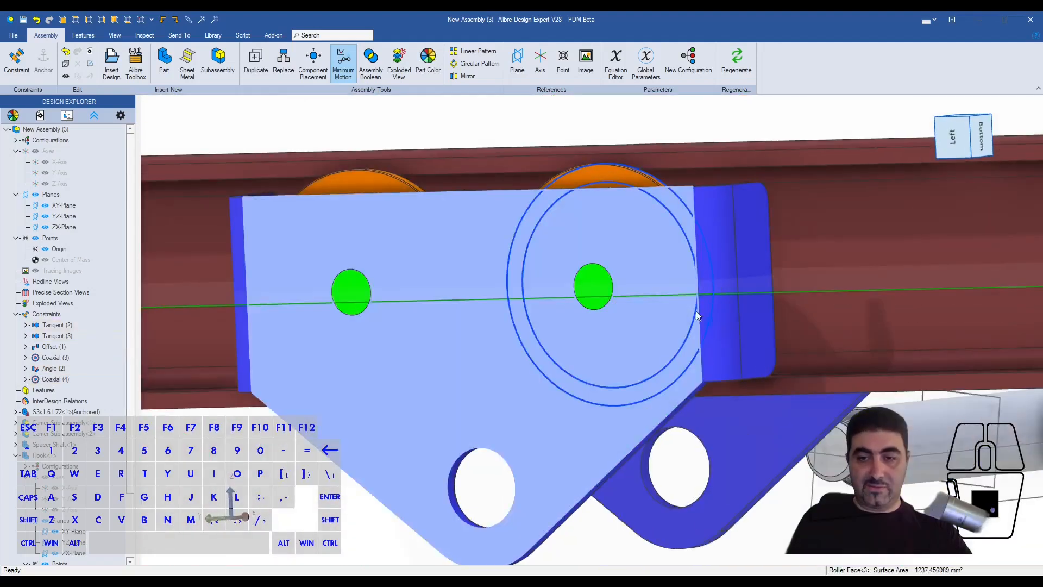
scroll(790, 385, "up", 3)
key("c")
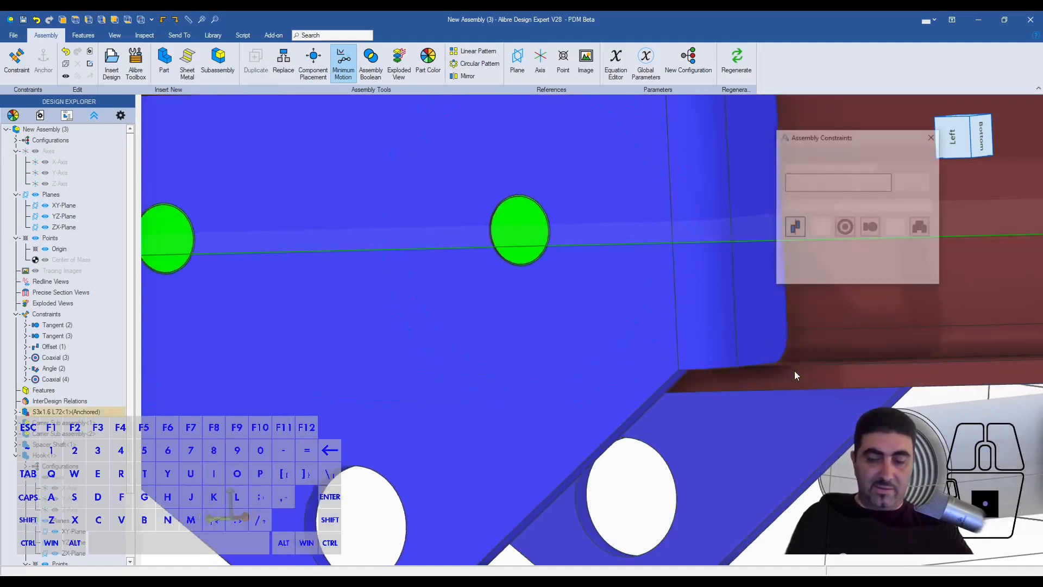
left_click(819, 226)
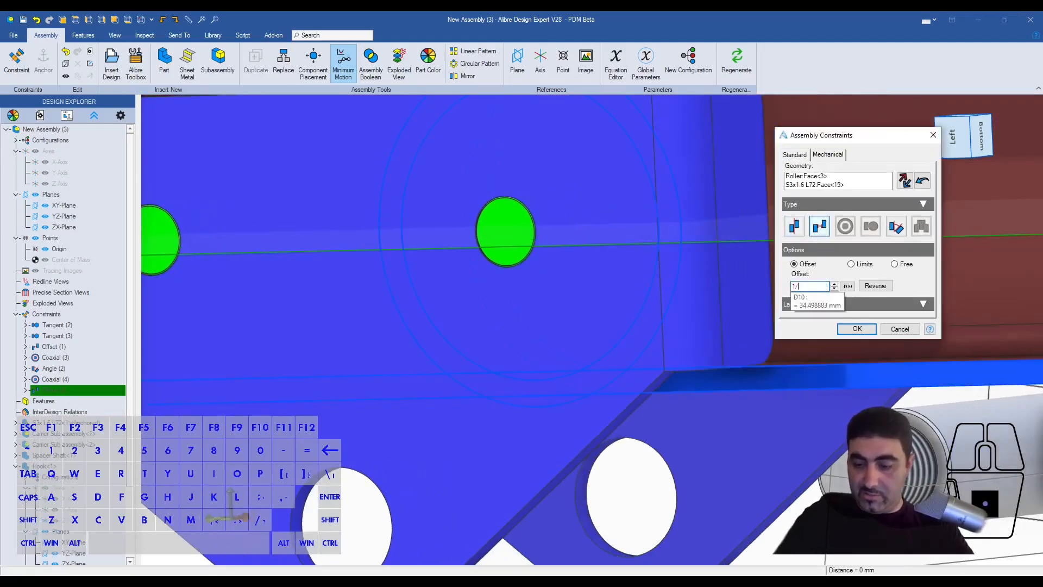
key("Return")
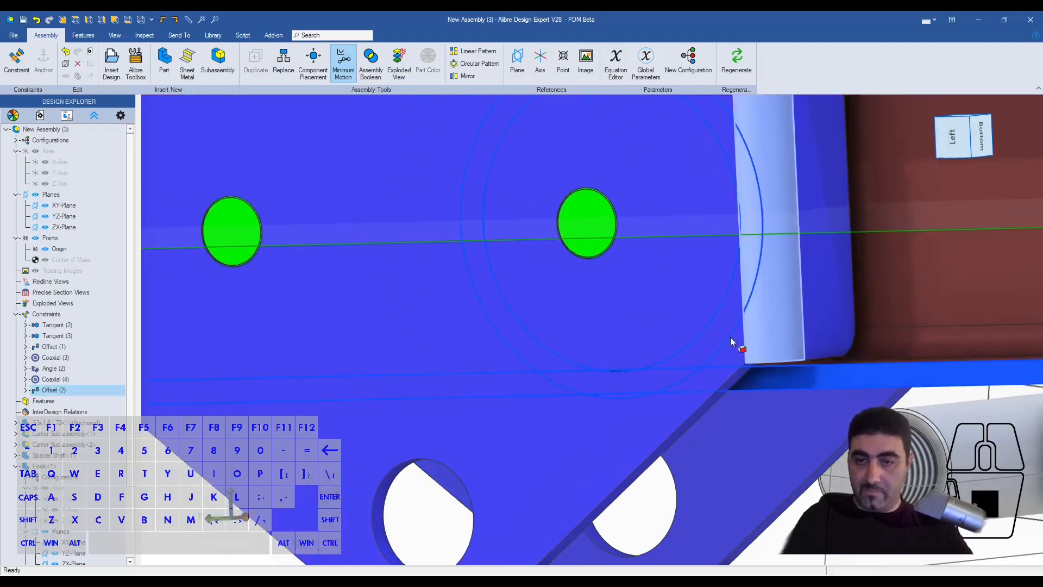
- Add a coincident constraint between the Spacer Shaft's YZ-Plane and the assembly's YZ-Plane
scroll(604, 328, "down", 3)
middle_click_drag(543, 291, 507, 295)
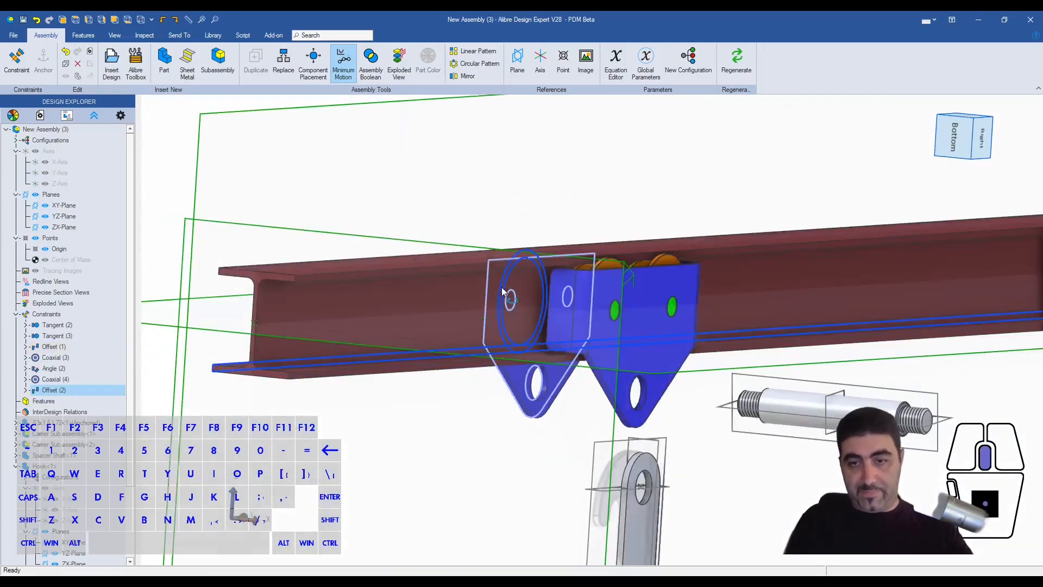
mouse_move(790, 400)
left_mouse_down()
mouse_move(745, 399)
mouse_move(782, 402)
left_mouse_up()
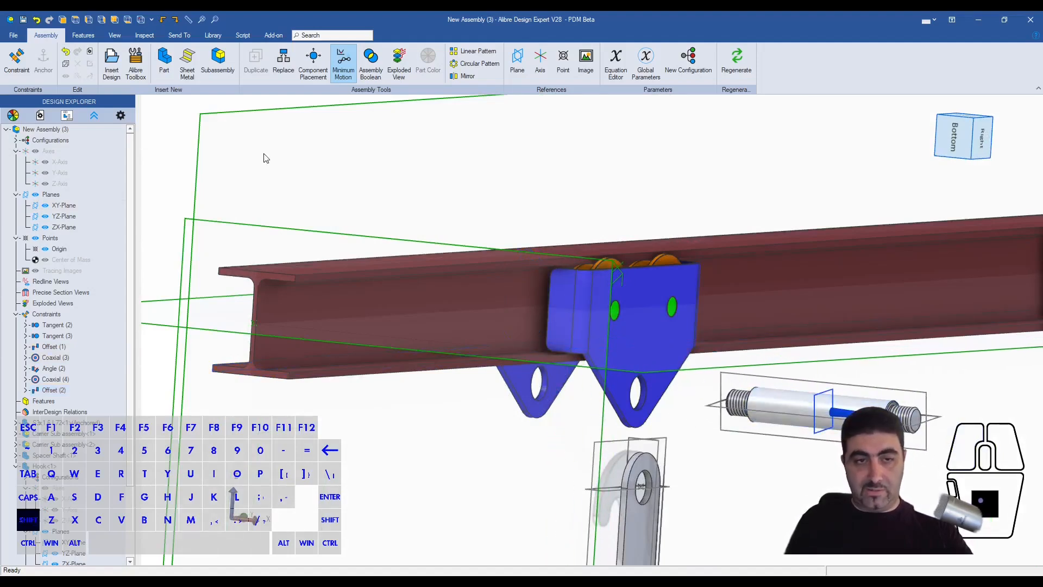
key("ctrl+q")
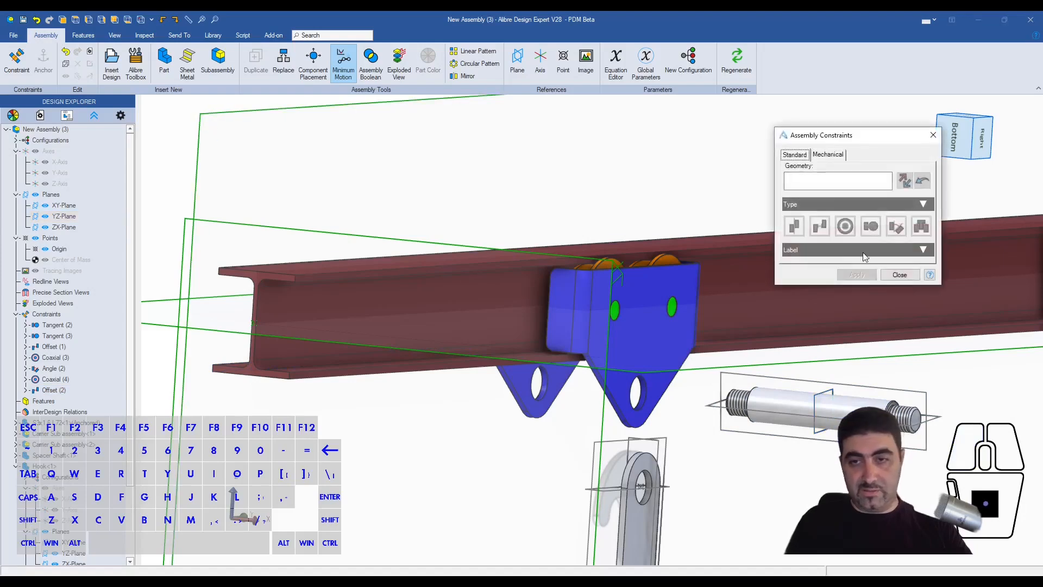
left_click(848, 233)
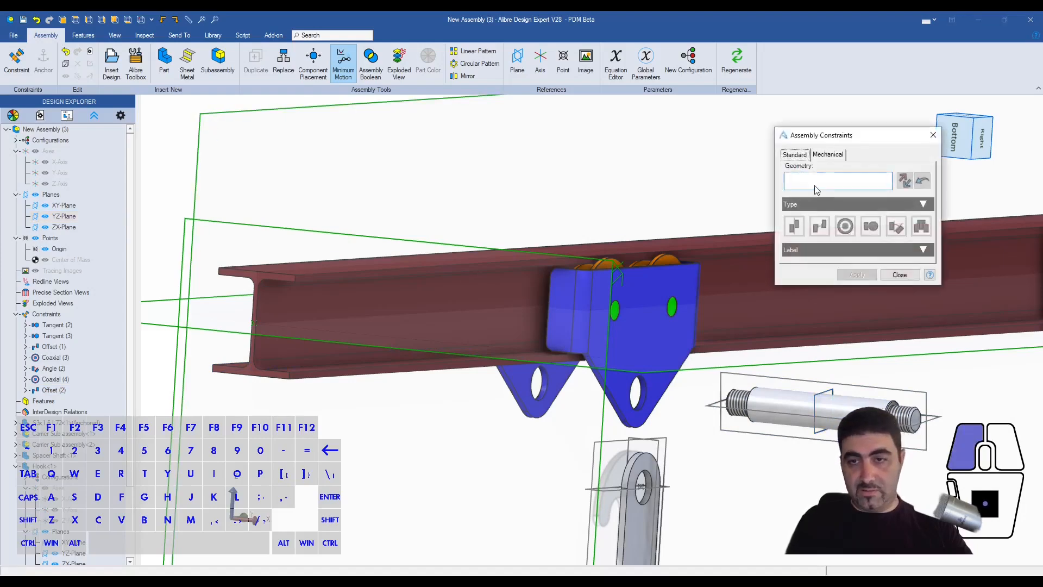
left_click(823, 397)
left_click(200, 146)
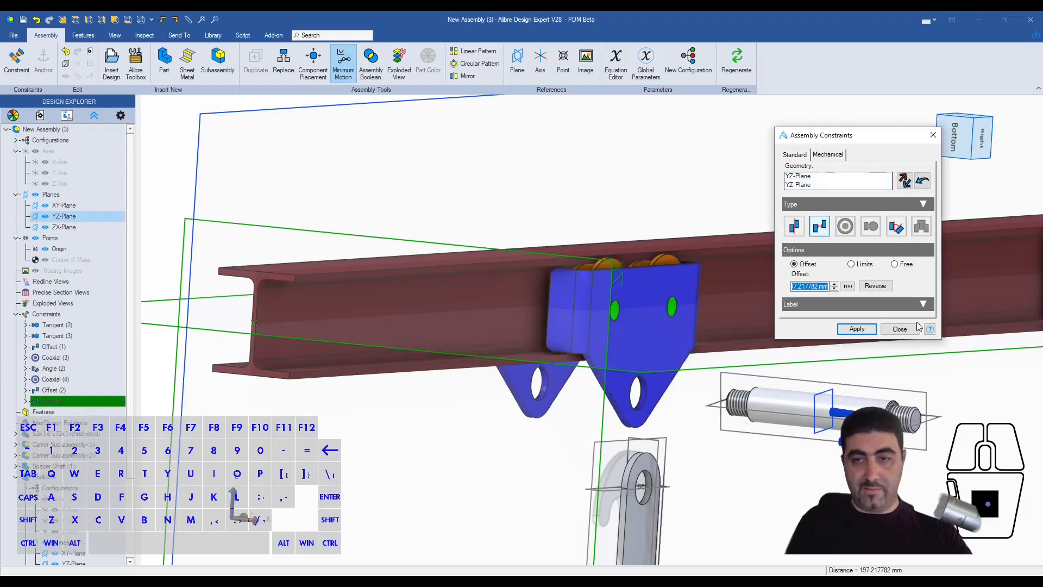
left_click(794, 227)
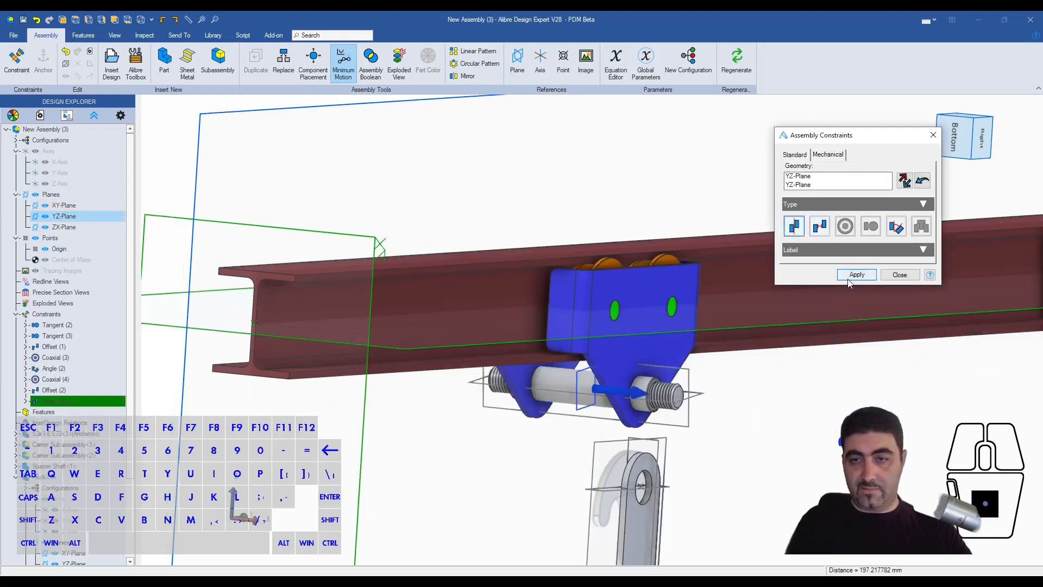
left_click(854, 276)
- Add a coincident constraint between the Hook's YZ-Plane and the Spacer Shaft's middle plane
left_click(601, 444)
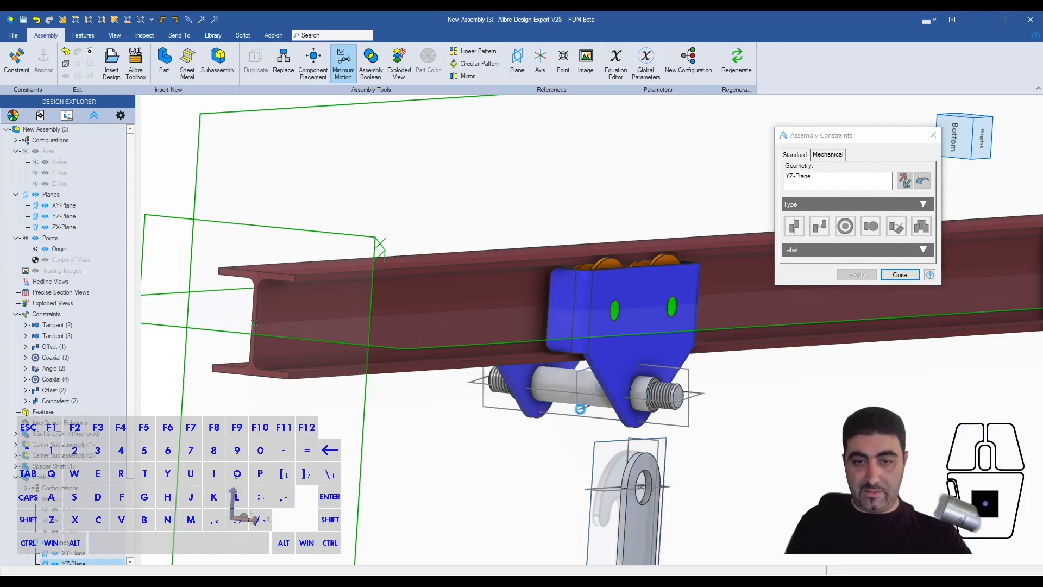
left_click(582, 411)
left_click(857, 274)
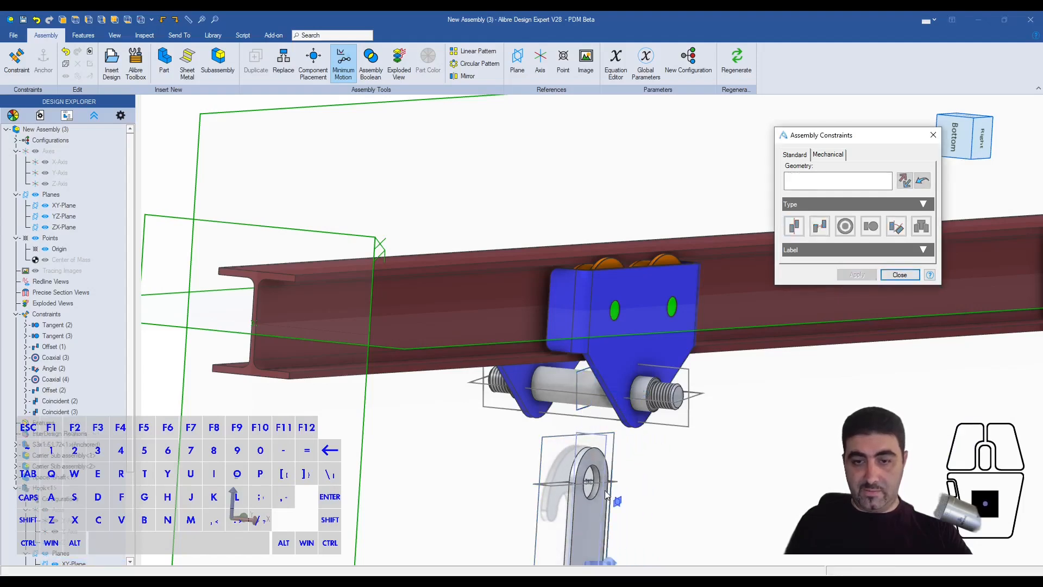
- Add a coaxial constraint with offset 0 between the Hook's hole and the Spacer Shaft's cylindrical face, and finish constraining
scroll(585, 490, "up", 3)
left_click(584, 489)
left_click(578, 221)
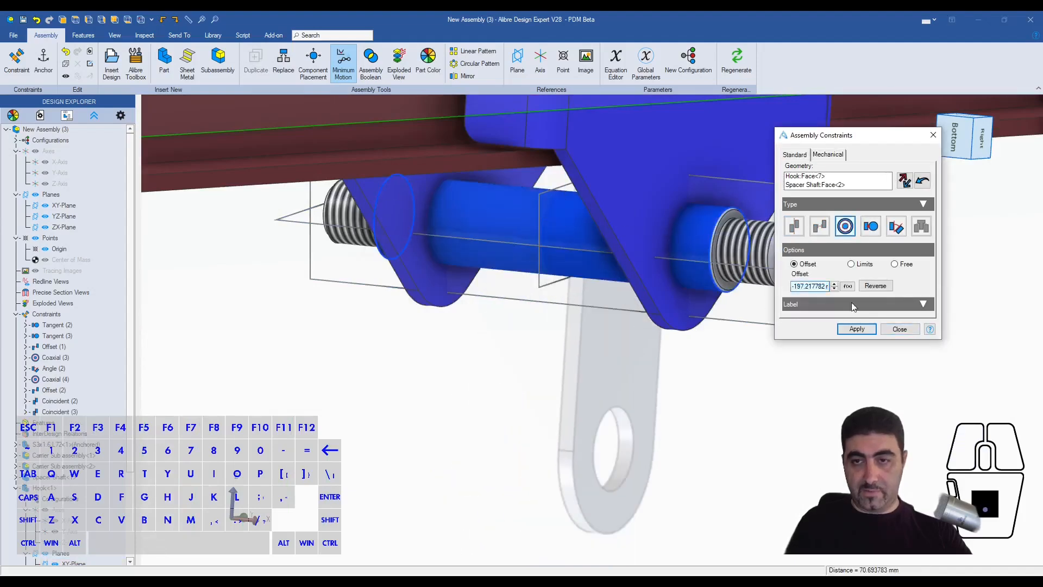
type("0")
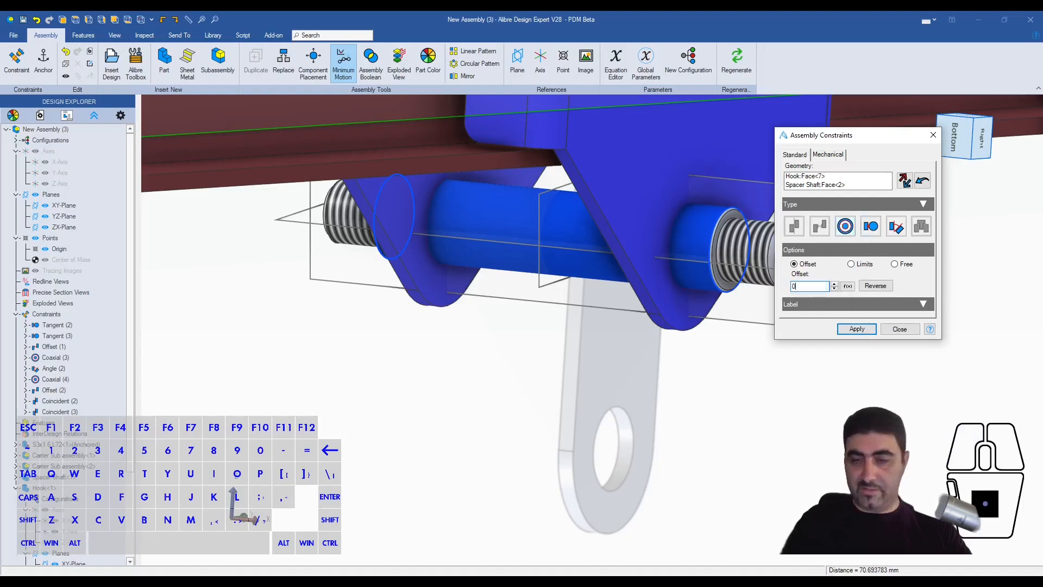
key("Tab")
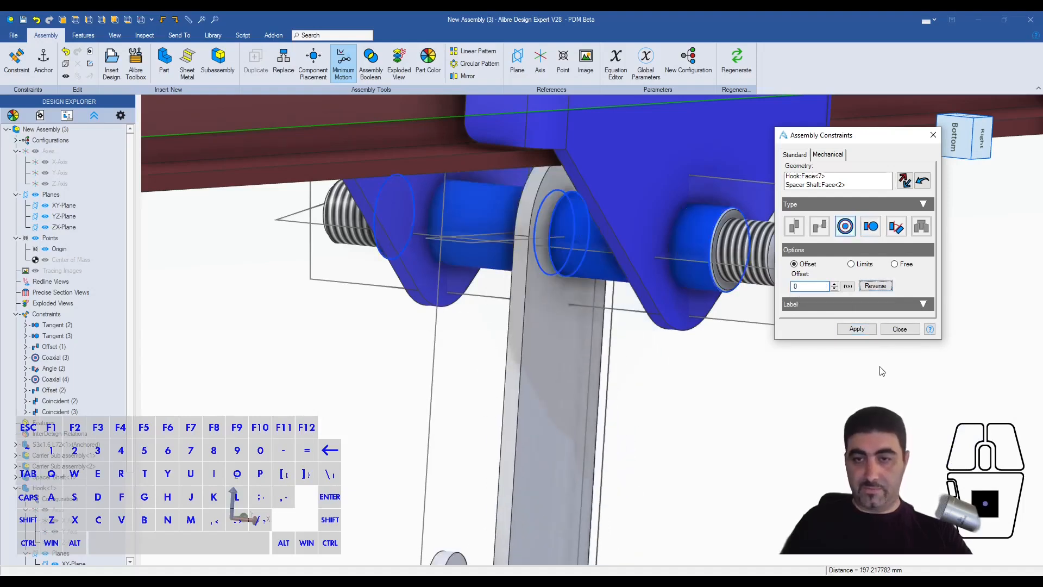
left_click(857, 329)
key("Escape")
- Examine the clearance between the hook's rounded upper end and the underside of the beam
middle_click_drag(826, 395, 636, 235)
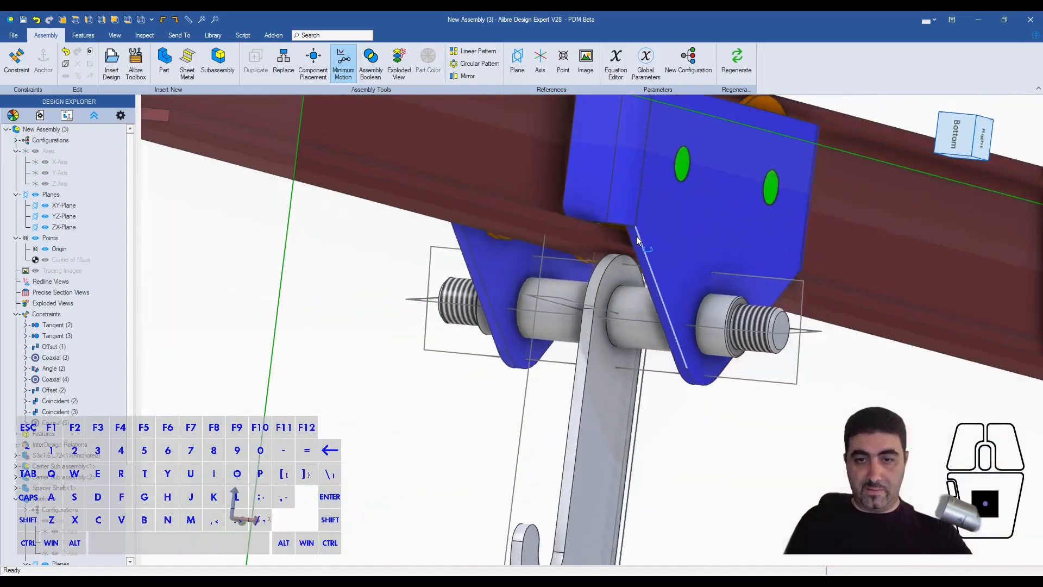
scroll(634, 234, "up", 5)
scroll(605, 262, "up", 5)
scroll(601, 347, "up", 4)
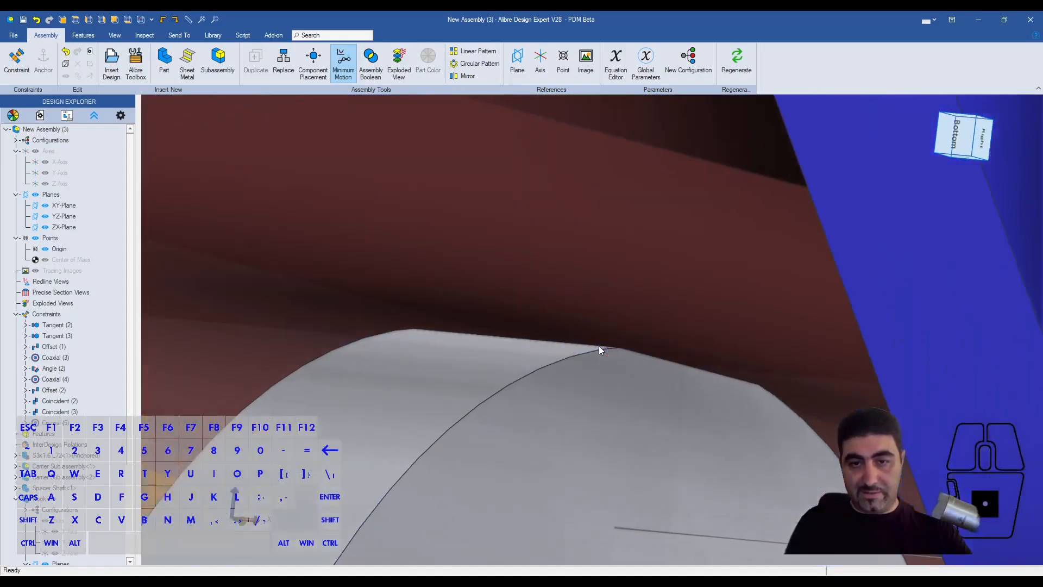
scroll(600, 341, "down", 4)
scroll(602, 341, "down", 9)
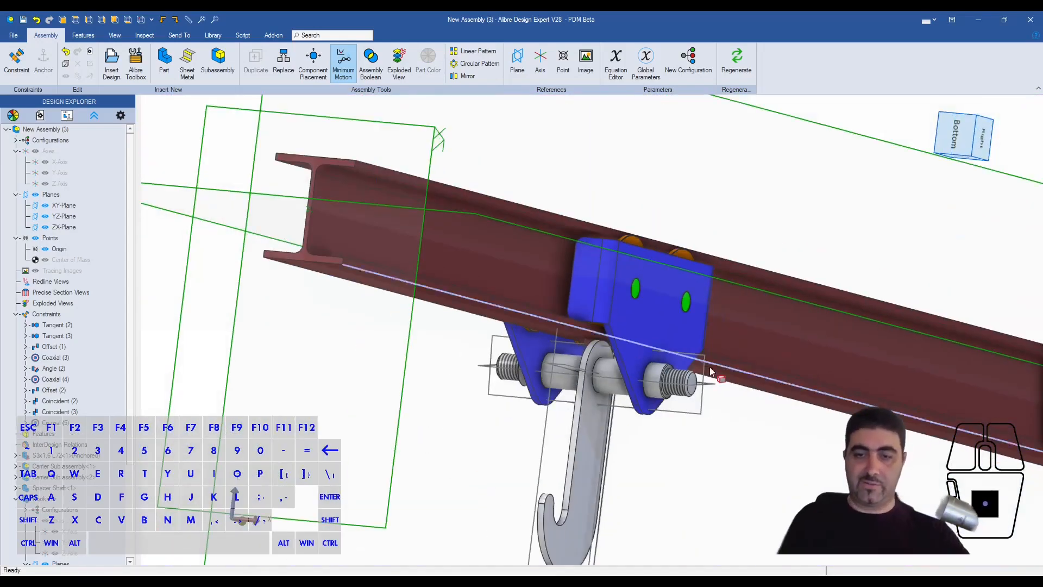
middle_click_drag(709, 367, 526, 271)
scroll(679, 375, "down", 5)
scroll(516, 297, "up", 3)
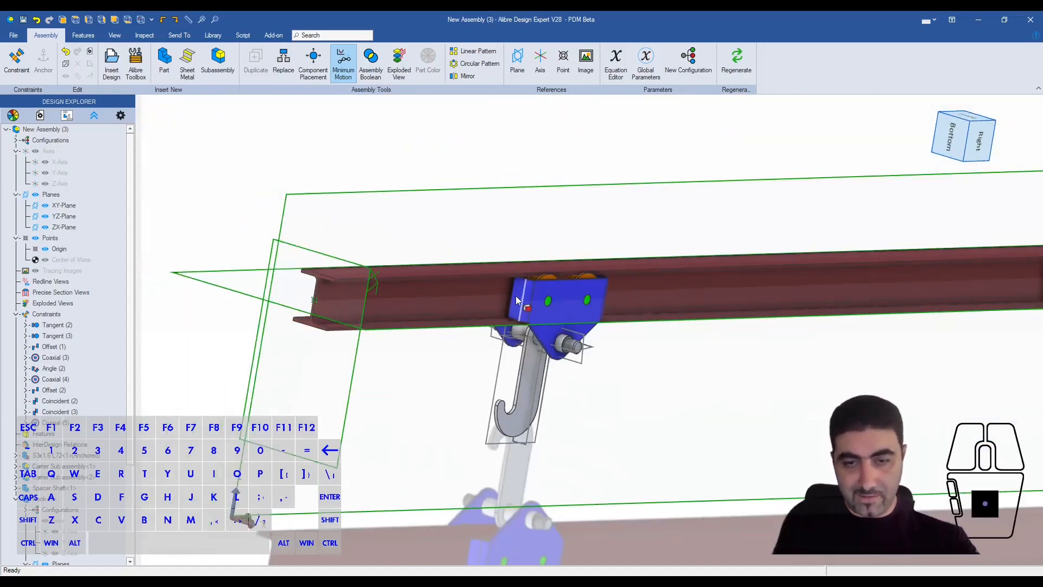
- Open the Hook in a separate window and edit the sketch of its extrusion
middle_click_drag(526, 305, 520, 311)
scroll(567, 394, "up", 4)
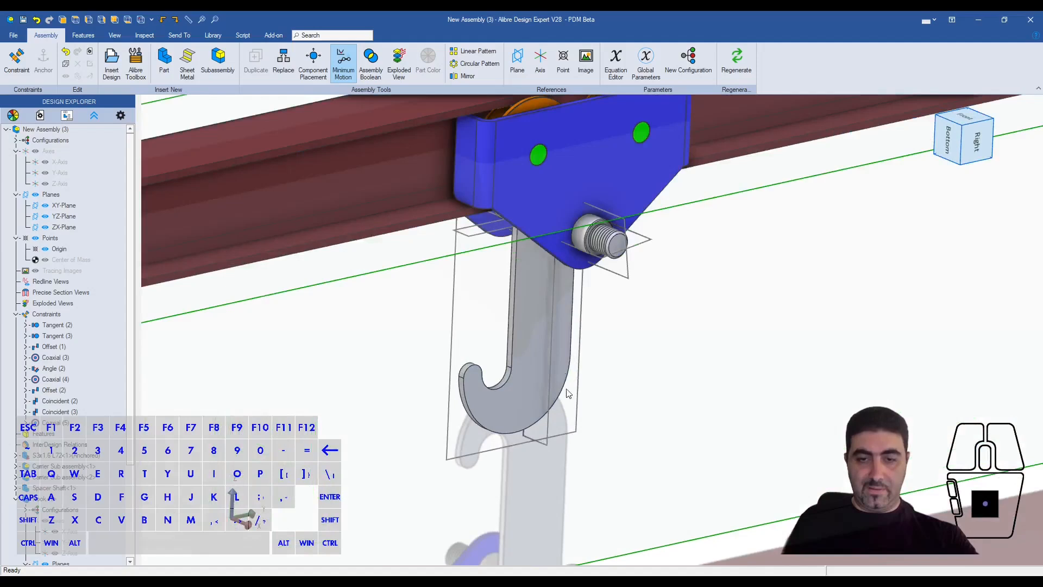
right_click(536, 314)
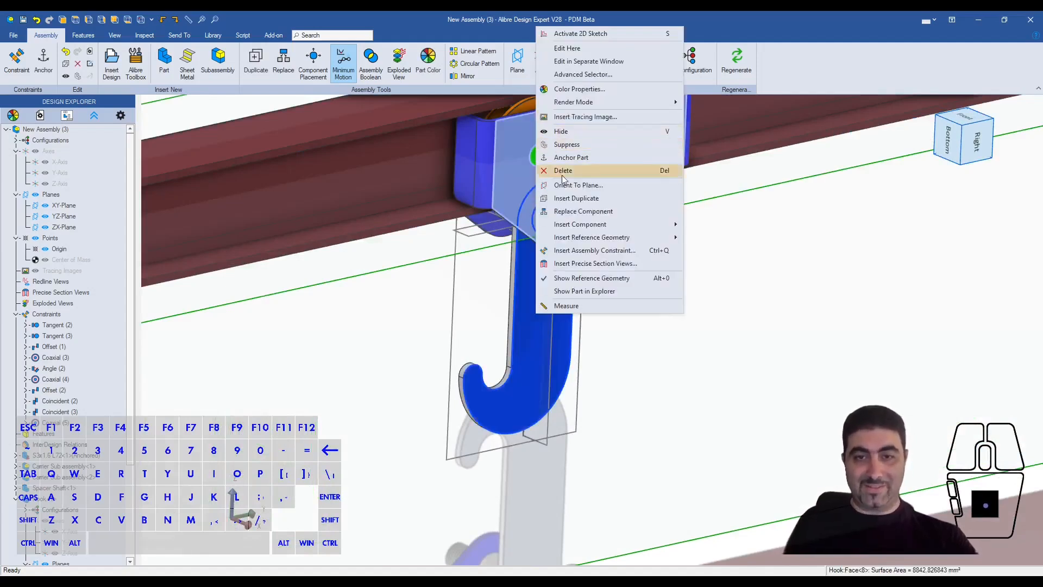
left_click(562, 64)
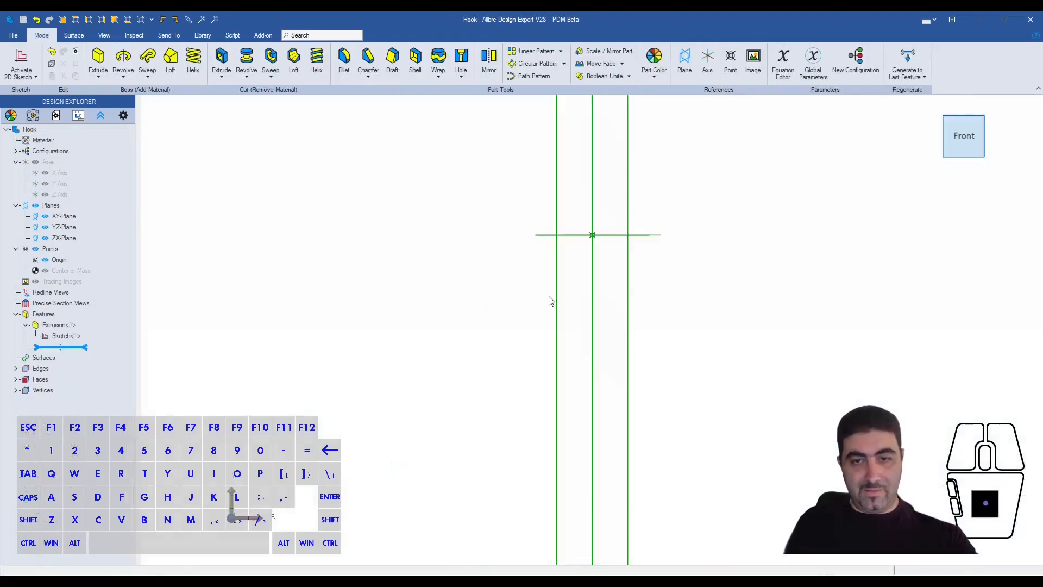
left_click(592, 286)
key("shift")
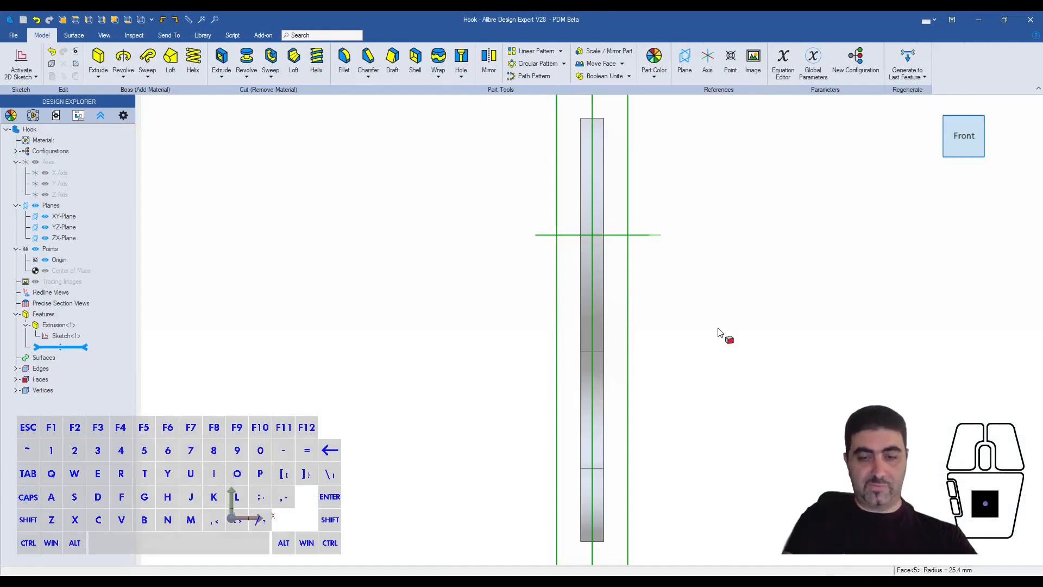
right_click(89, 328)
right_click(77, 337)
left_click(87, 340)
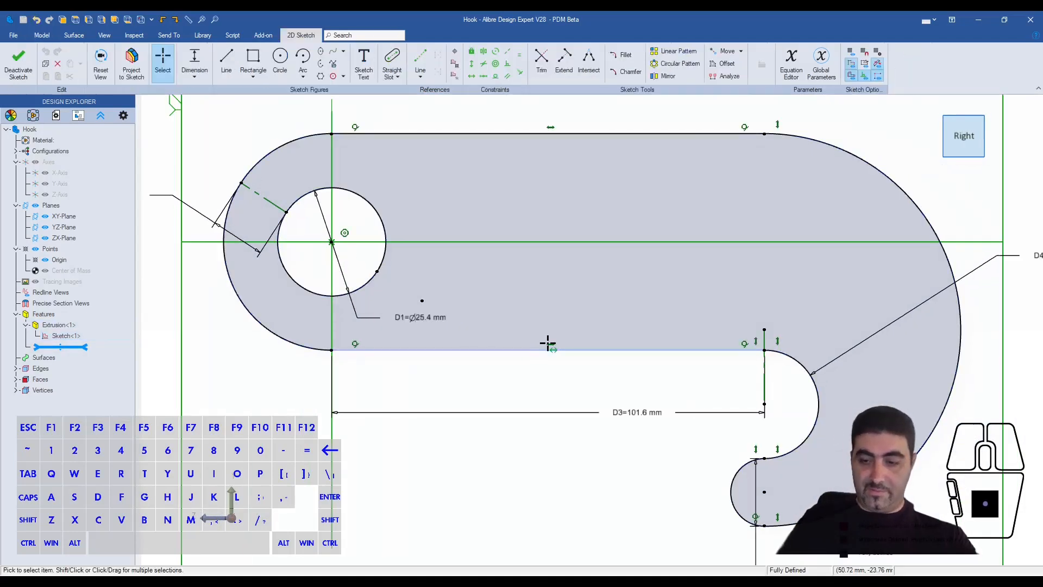
- Slope the shank edge on the hook's opening side, dimension its angle to the opposite straight edge at 12°, and close the sketch
left_click_drag(764, 348, 734, 250)
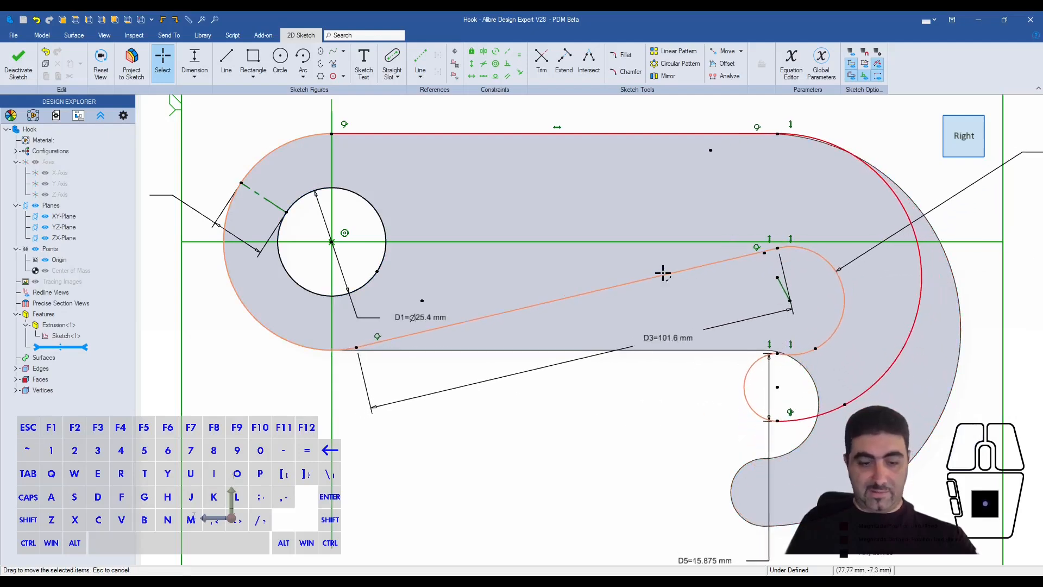
key("d")
left_click(623, 281)
left_click(598, 135)
left_click(595, 191)
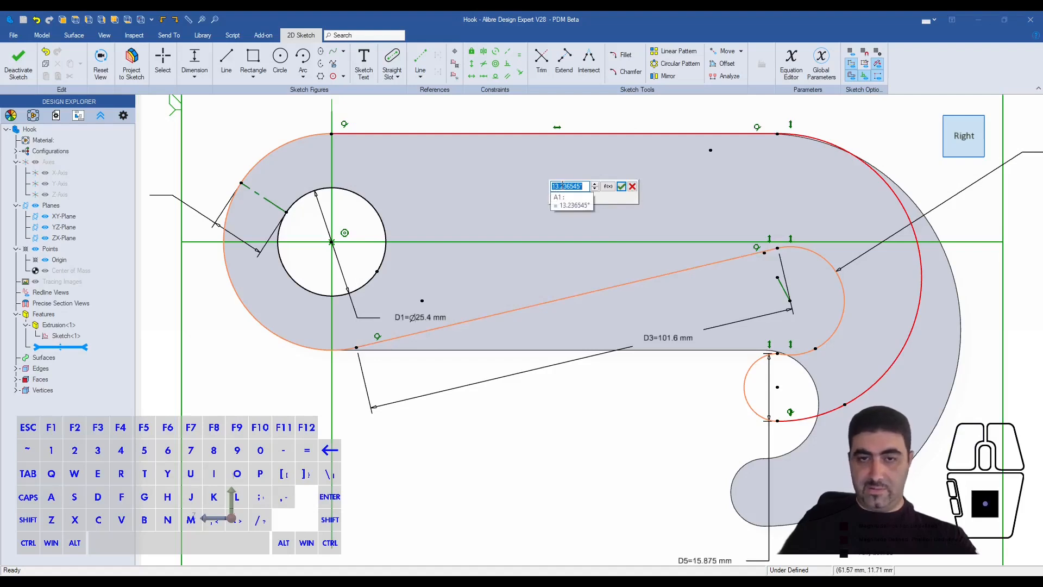
type("12")
key("Return")
key("Escape")
left_click(18, 62)
scroll(463, 373, "down", 3)
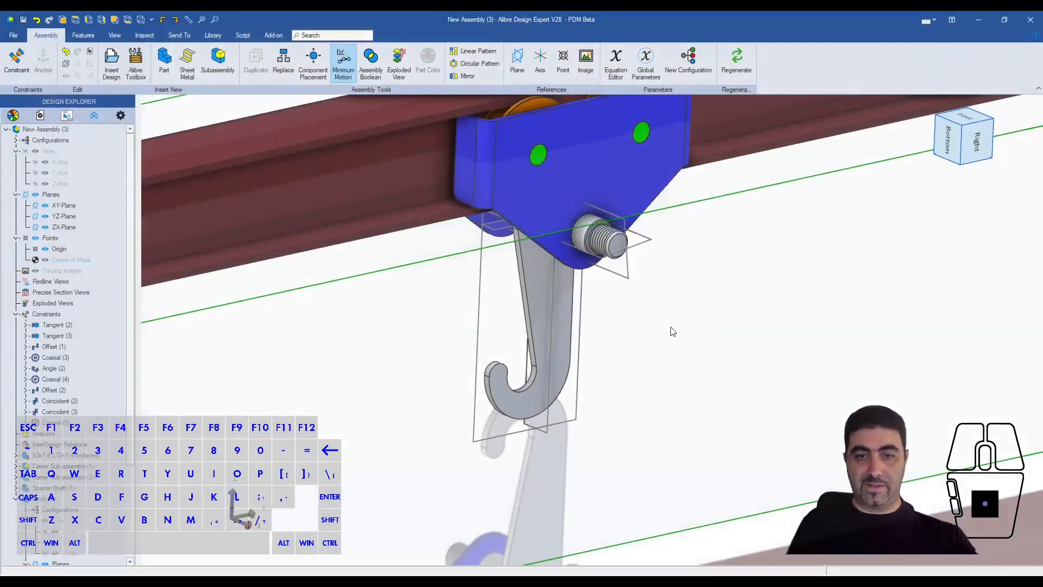
- Return to the assembly and start editing the Hook in place
middle_click_drag(671, 328, 582, 402)
scroll(580, 394, "down", 3)
middle_click_drag(548, 217, 572, 236)
scroll(552, 222, "up", 4)
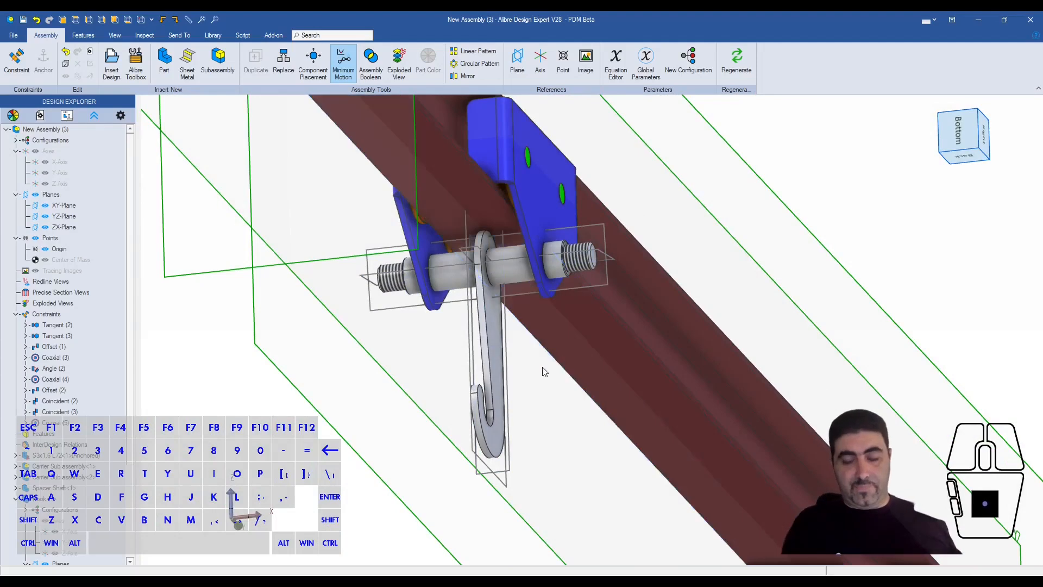
right_click(494, 330)
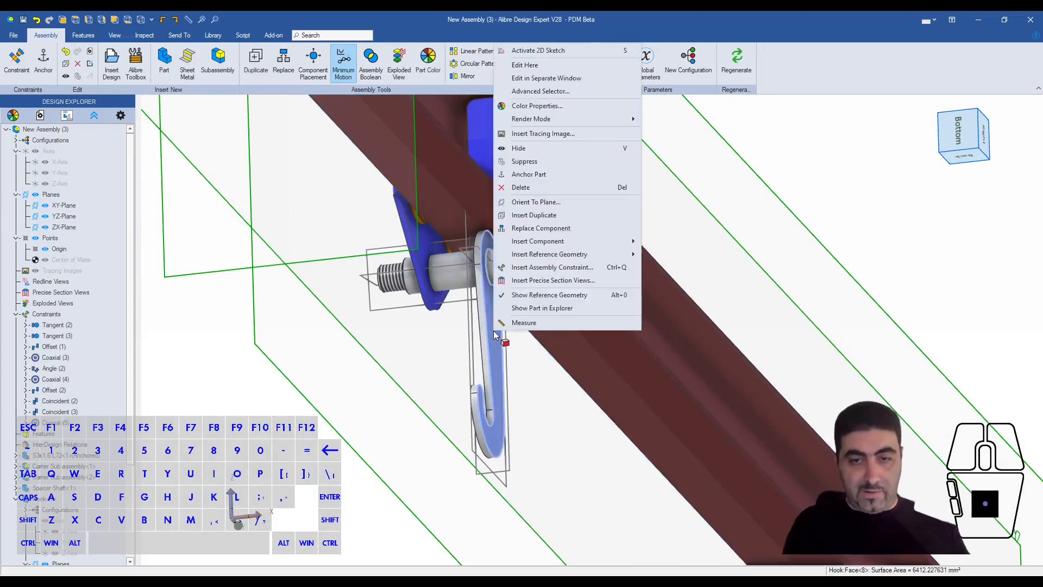
left_click(522, 65)
left_click(438, 59)
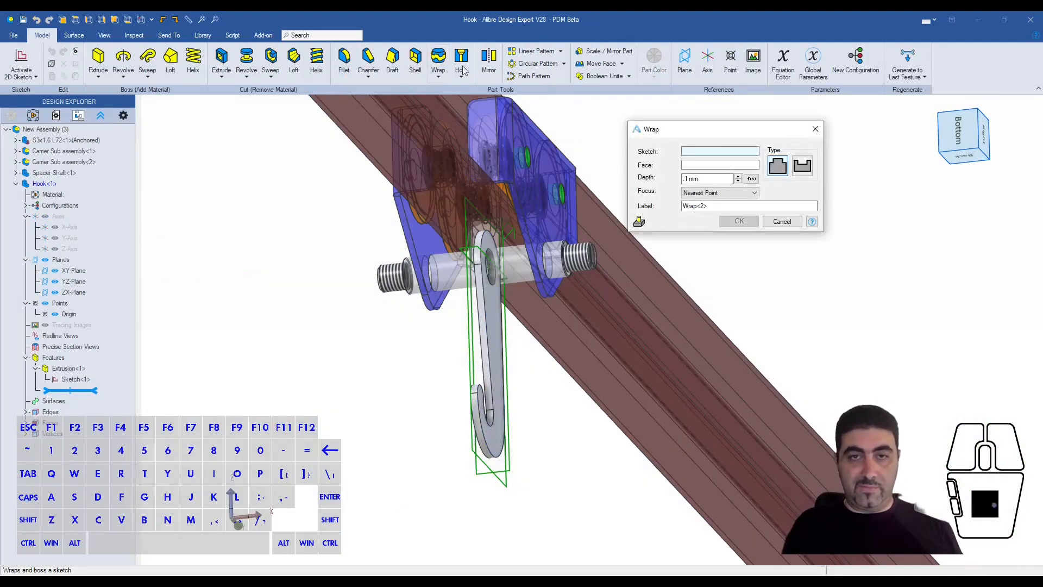
left_click(791, 227)
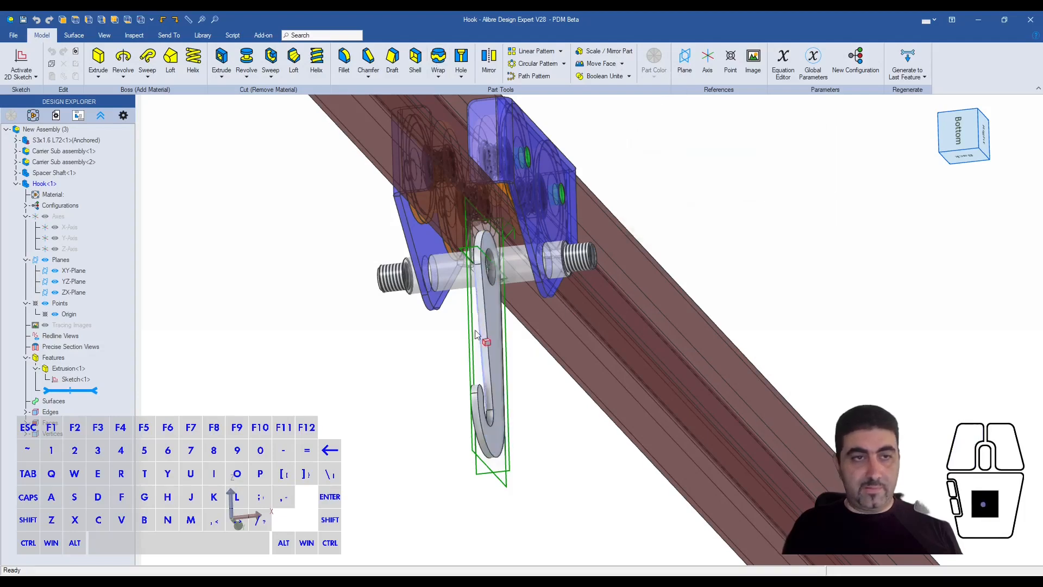
- Color the whole Hook red and return to editing the root assembly
left_click(64, 185)
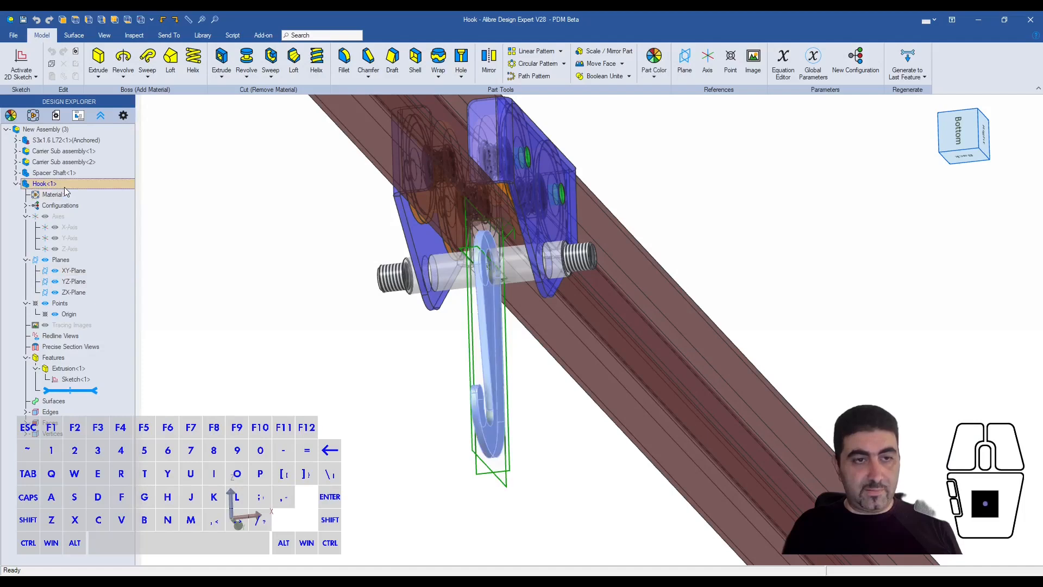
left_click(11, 115)
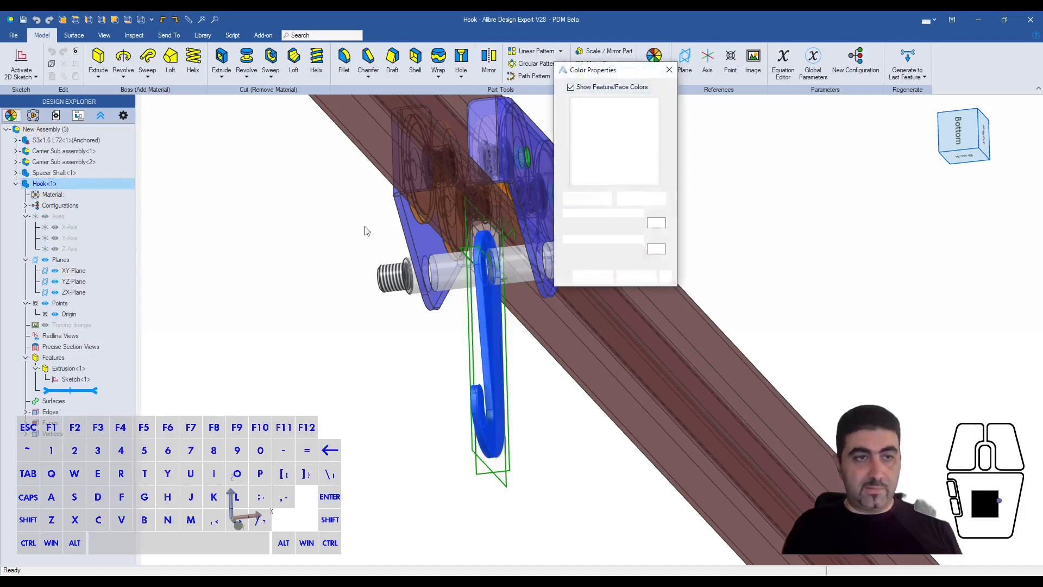
left_click(597, 200)
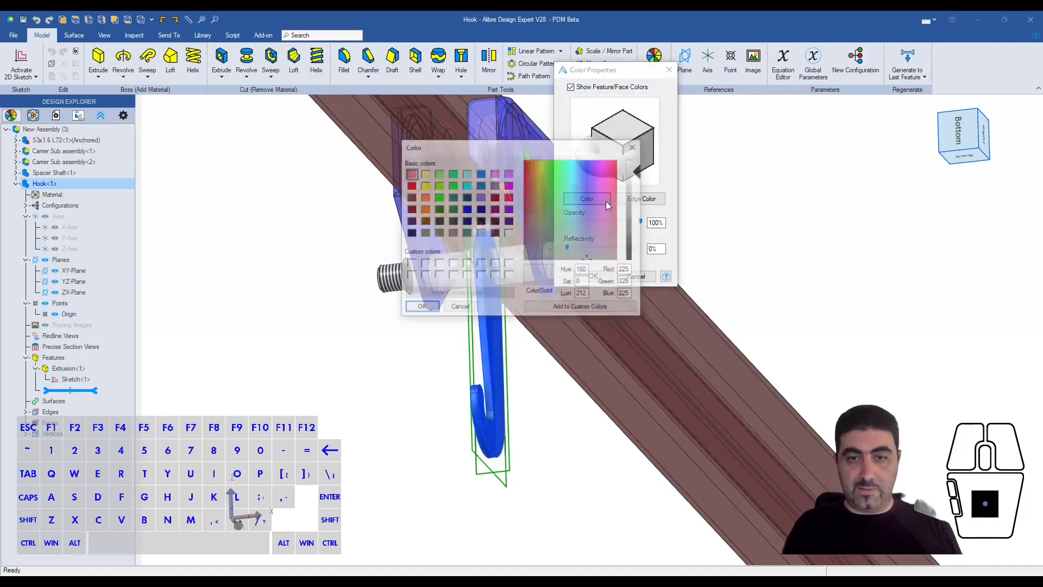
left_click(410, 185)
left_click(421, 308)
left_click(592, 275)
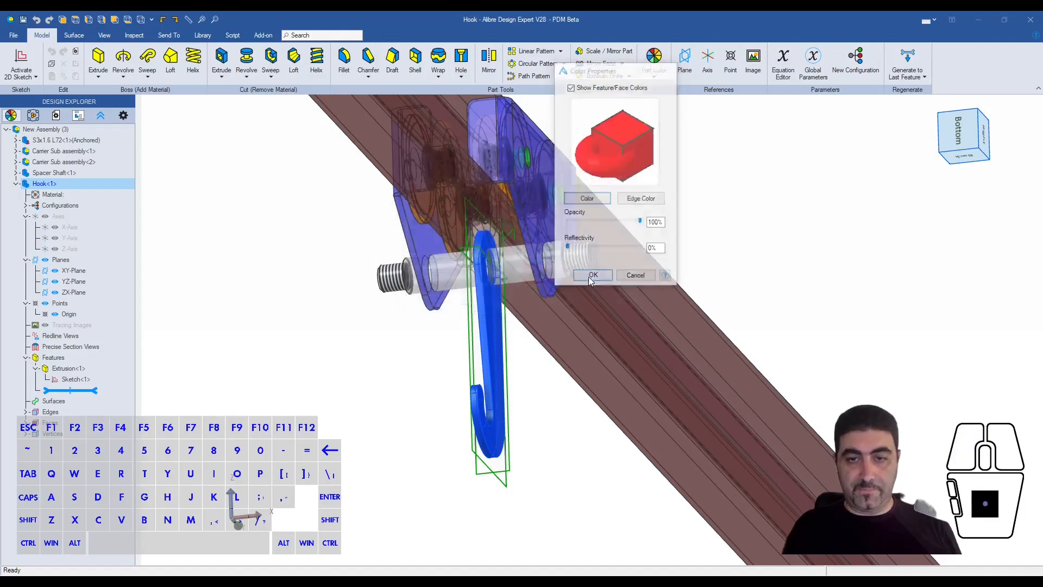
right_click(53, 183)
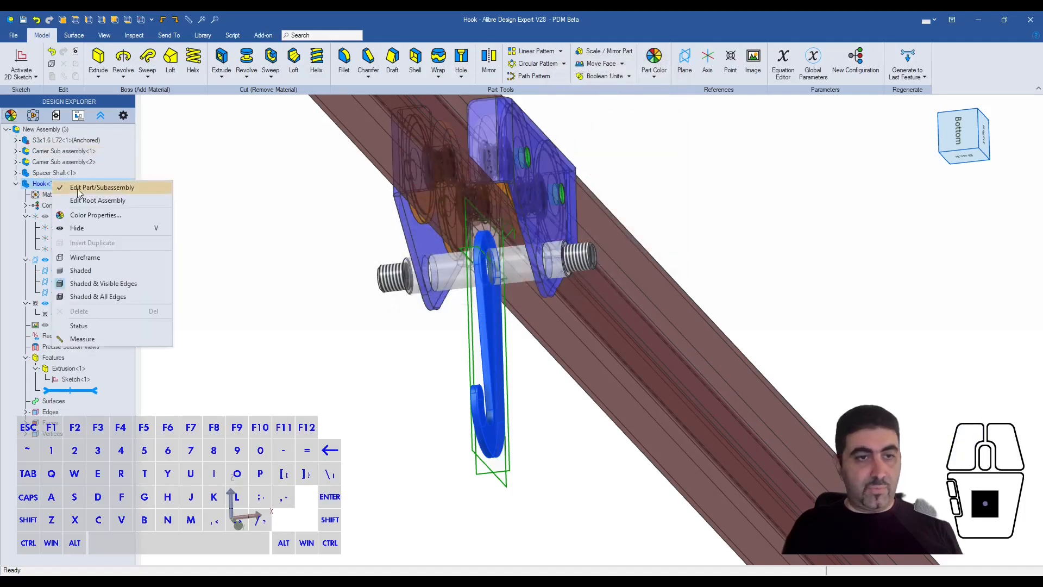
left_click(82, 200)
mouse_move(505, 251)
middle_mouse_down()
mouse_move(483, 250)
mouse_move(484, 276)
mouse_move(494, 246)
middle_mouse_up()
scroll(506, 392, "up", 5)
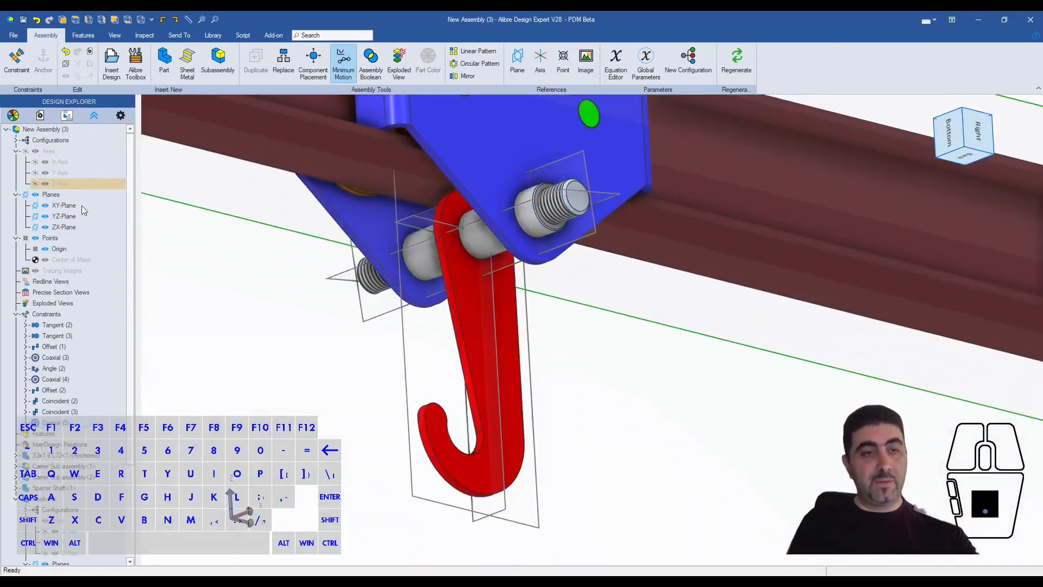
- Hide the reference geometry of the Hook and the Spacer Shaft
right_click(48, 128)
left_click(206, 277)
key("Escape")
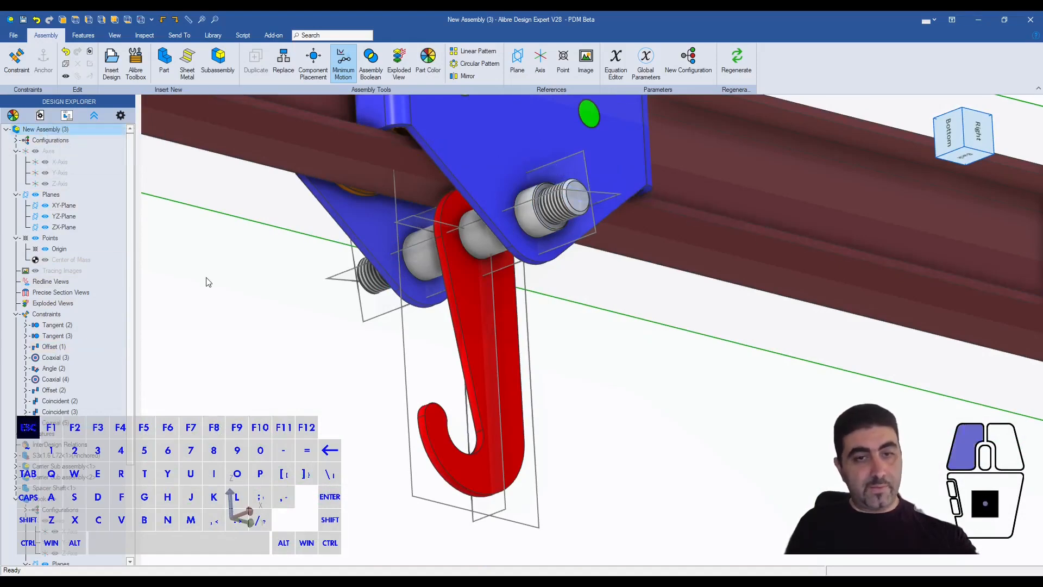
left_click(502, 298)
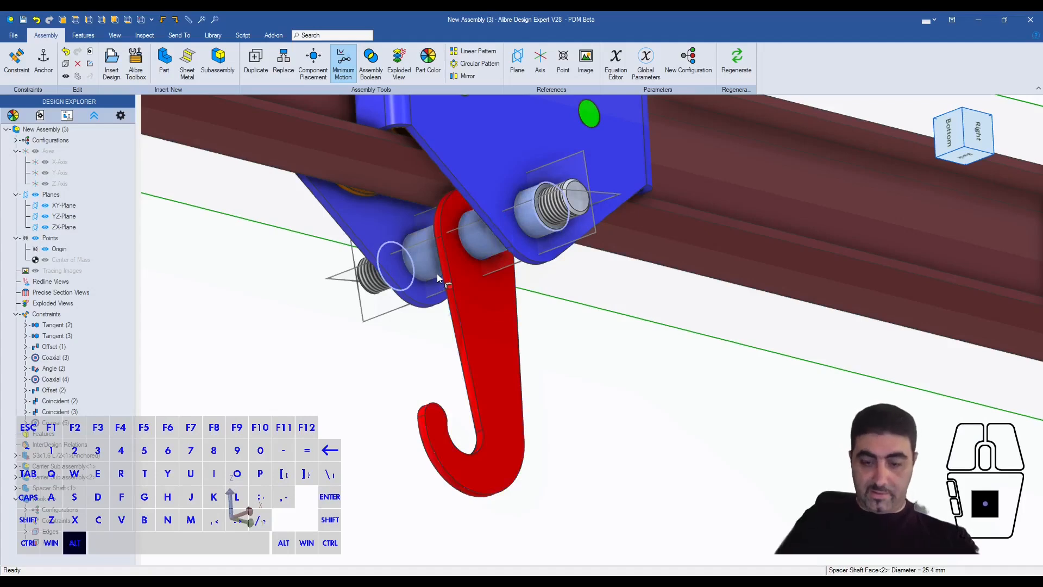
key("Escape")
- Examine the hook and spacer shaft between the two carriers from below the beam
scroll(466, 263, "down", 3)
scroll(466, 262, "down", 5)
middle_click_drag(647, 344, 598, 262)
scroll(598, 262, "up", 4)
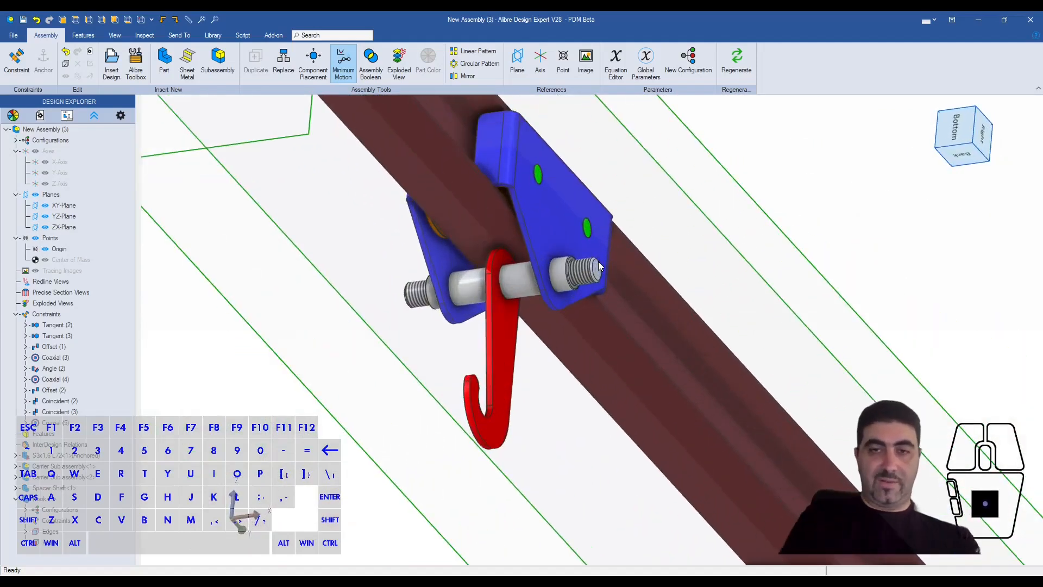
scroll(598, 262, "down", 5)
middle_click_drag(516, 326, 527, 295)
scroll(523, 364, "up", 5)
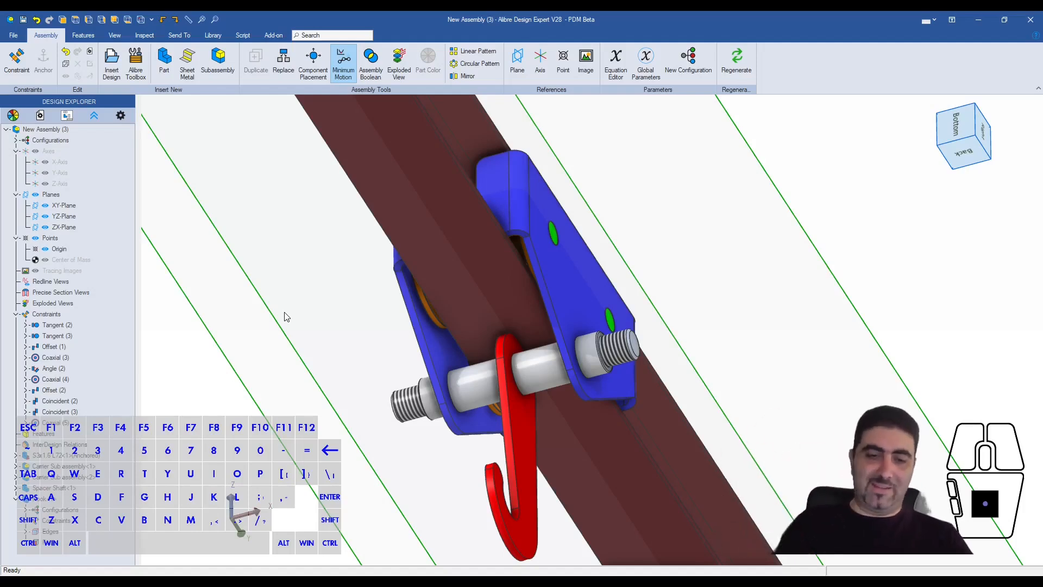
left_click(469, 388)
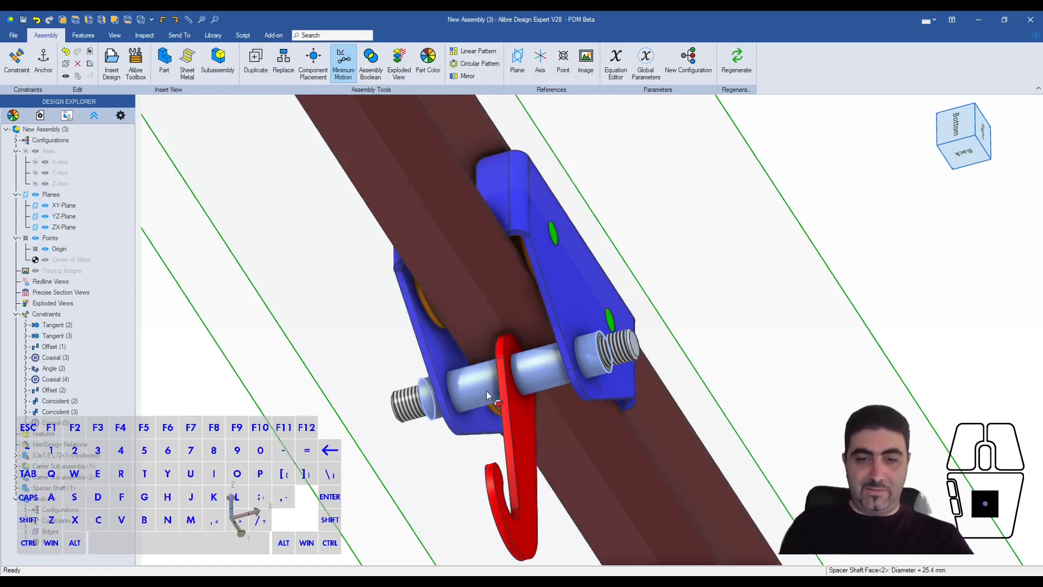
left_click(363, 353)
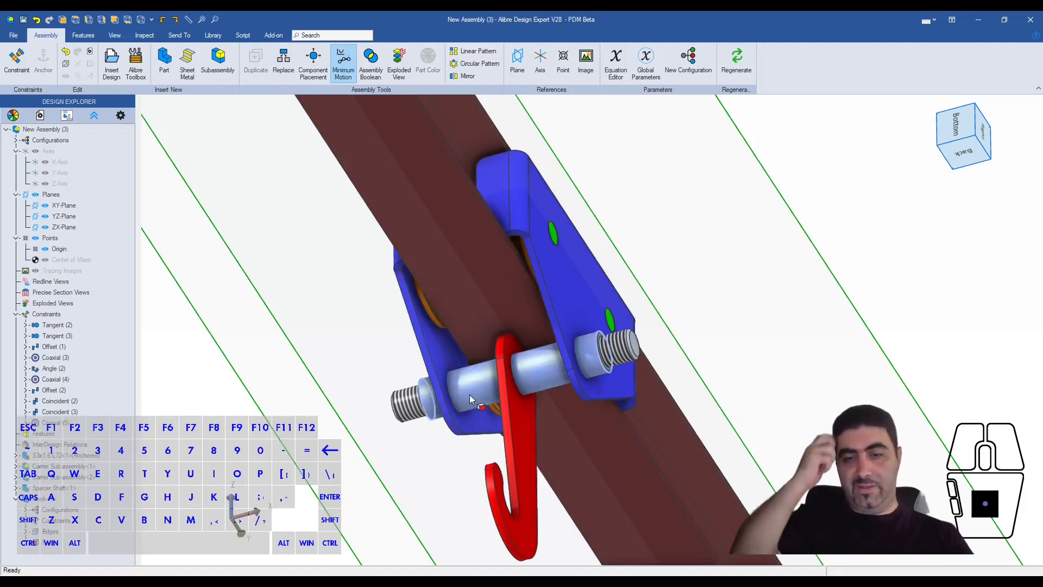
- Insert four copies of 1in Washer.AD_PRT into the assembly beside the trolley
left_click(116, 75)
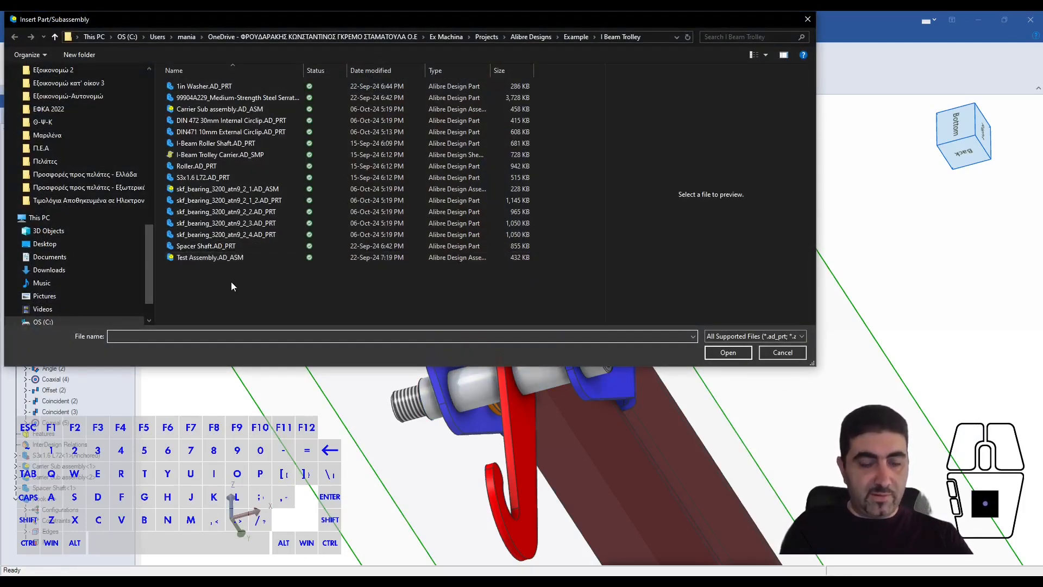
left_click(192, 87)
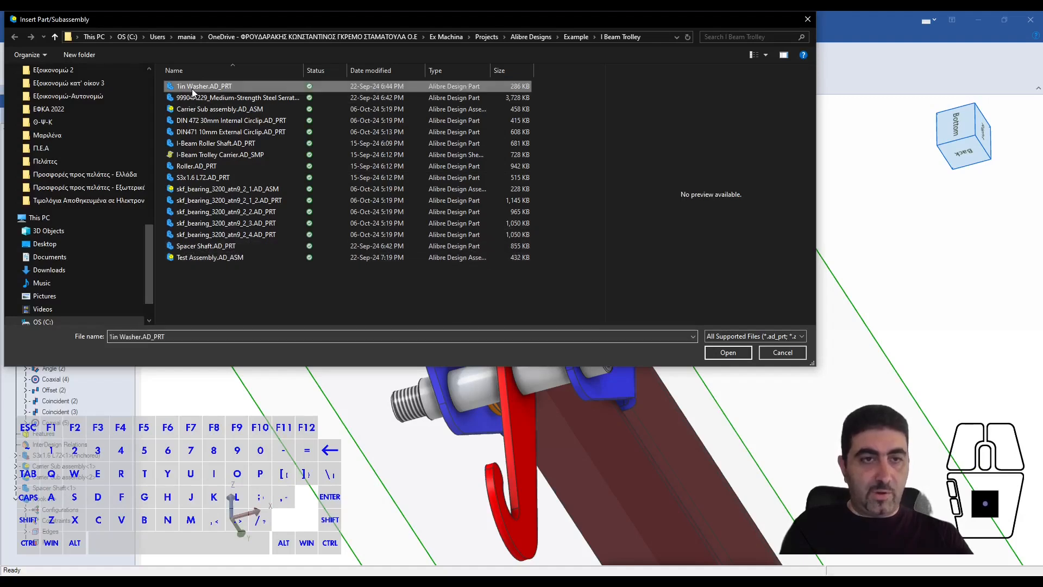
left_click(725, 356)
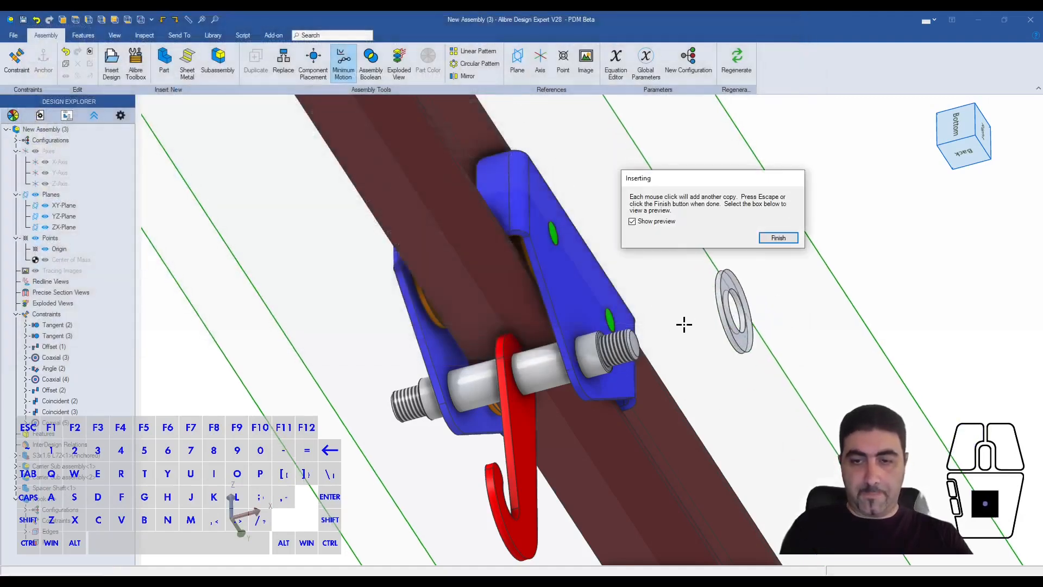
left_click(639, 328)
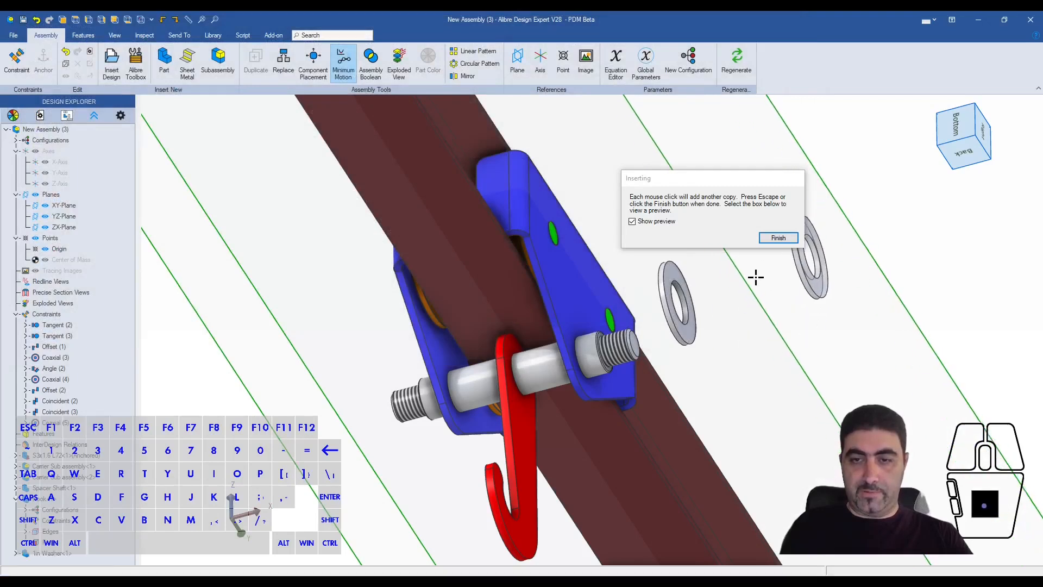
left_click(689, 391)
left_click(767, 354)
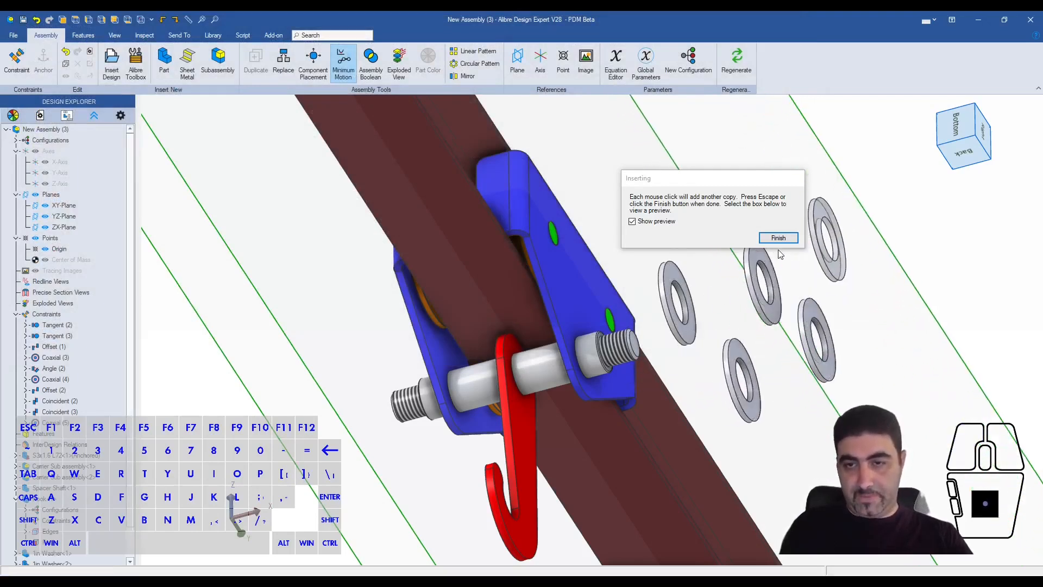
key("Escape")
- Seat the first washer against the hook with a Fastener constraint between the washer's inner edge and the hook's hole edge
scroll(699, 339, "down", 3)
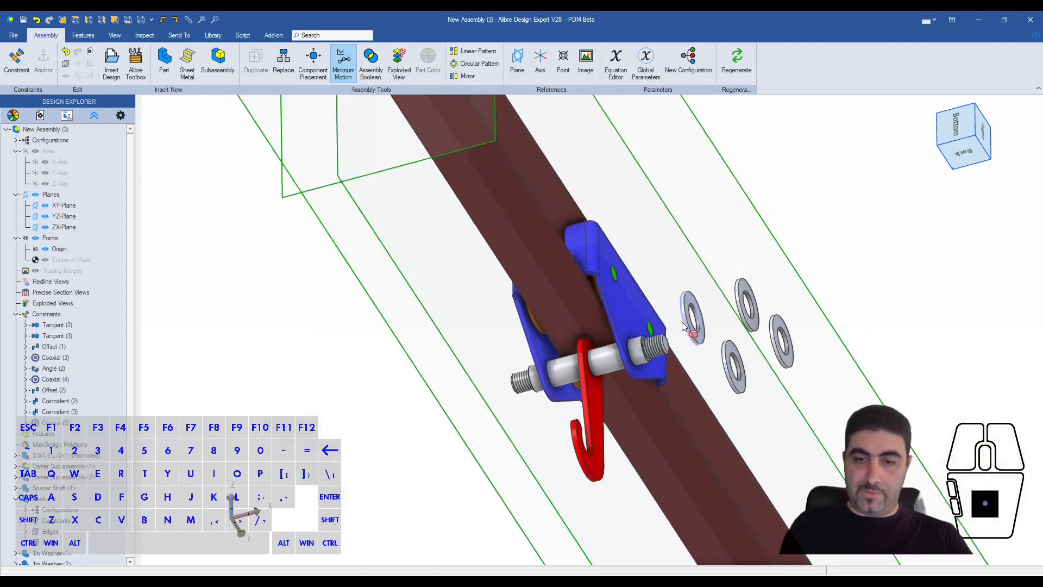
scroll(699, 339, "up", 3)
left_click(712, 330)
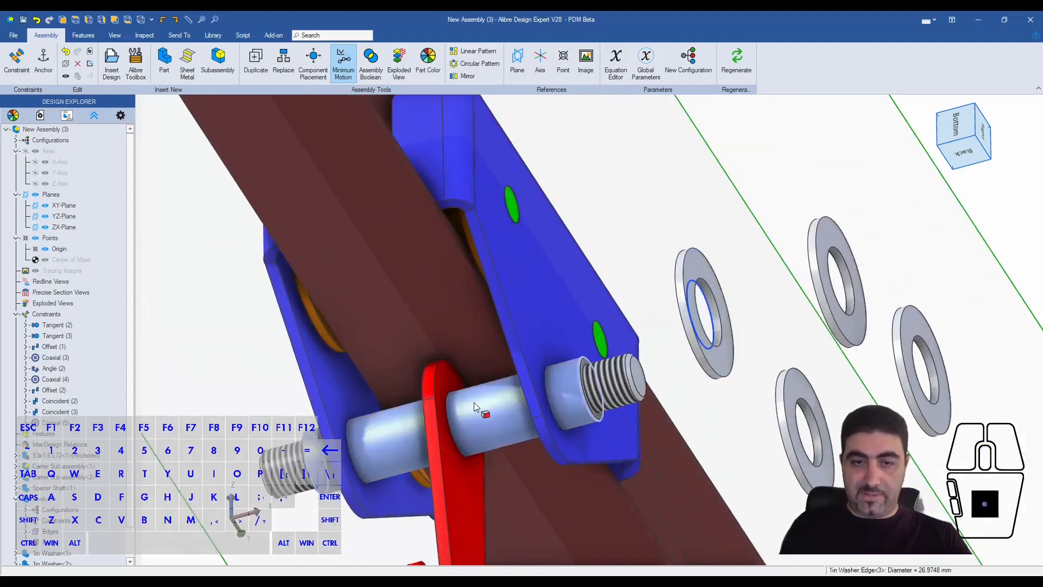
left_click(446, 398, "shift")
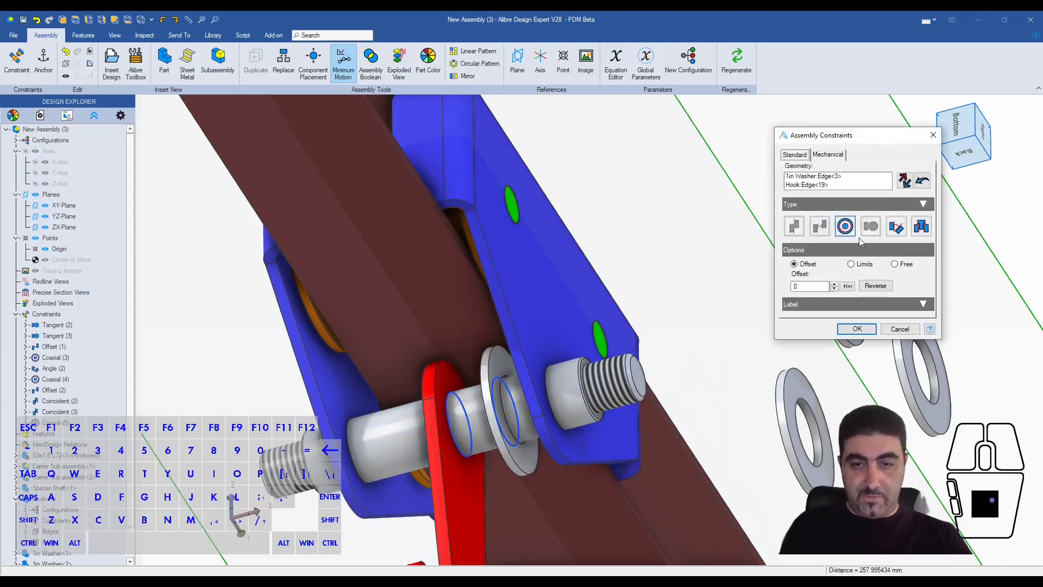
left_click(857, 328)
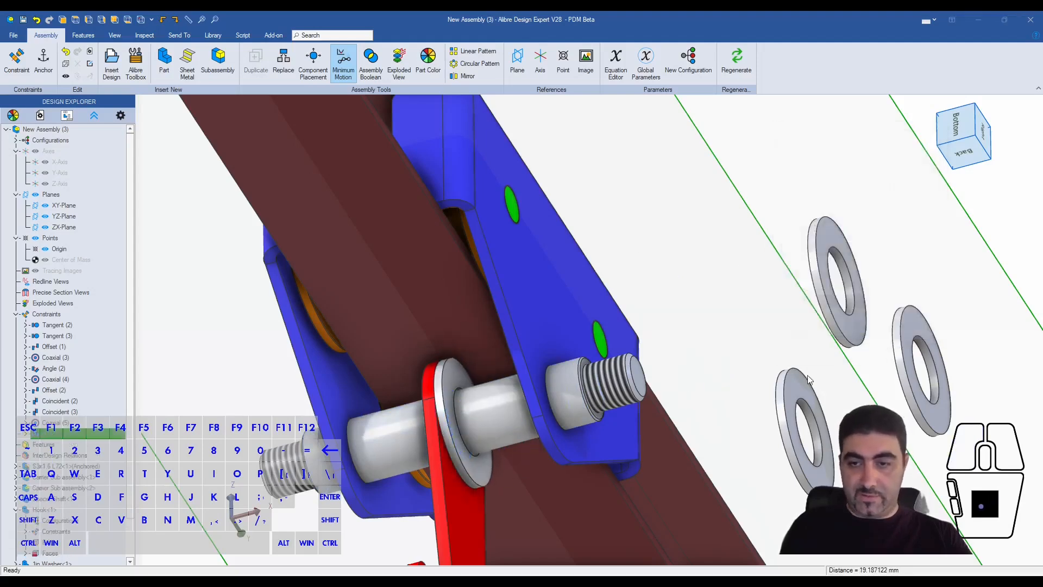
- Seat the second washer on the outer face of one carrier with a Fastener constraint between its inner edge and the shaft hole's edge
left_click(840, 282)
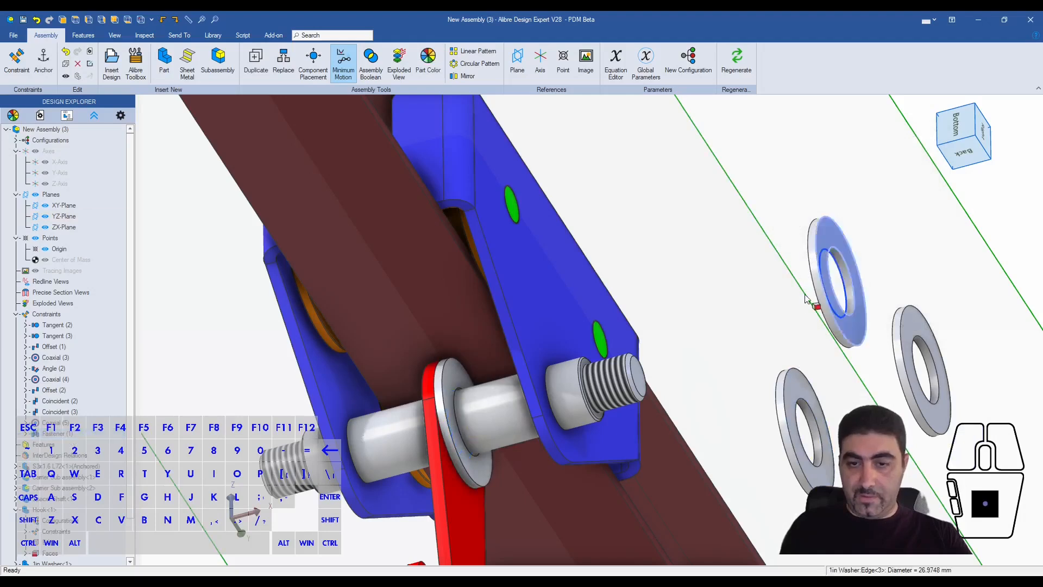
left_click(545, 375, "shift")
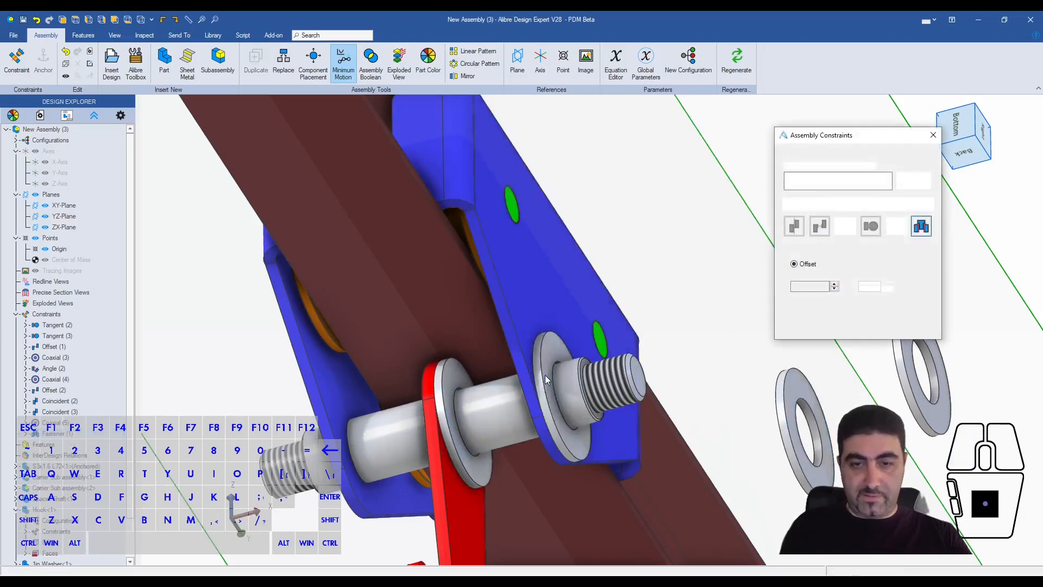
left_click(857, 329)
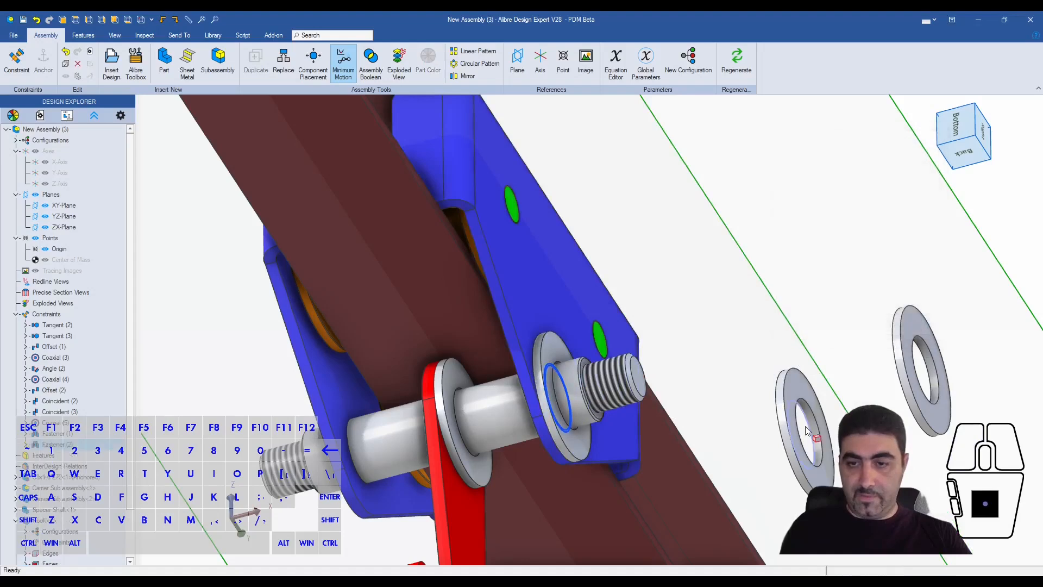
- Seat the third washer on the hook's opposite face with a Fastener constraint at offset 0 between its inner edge and the hook's hole edge
left_click(813, 428)
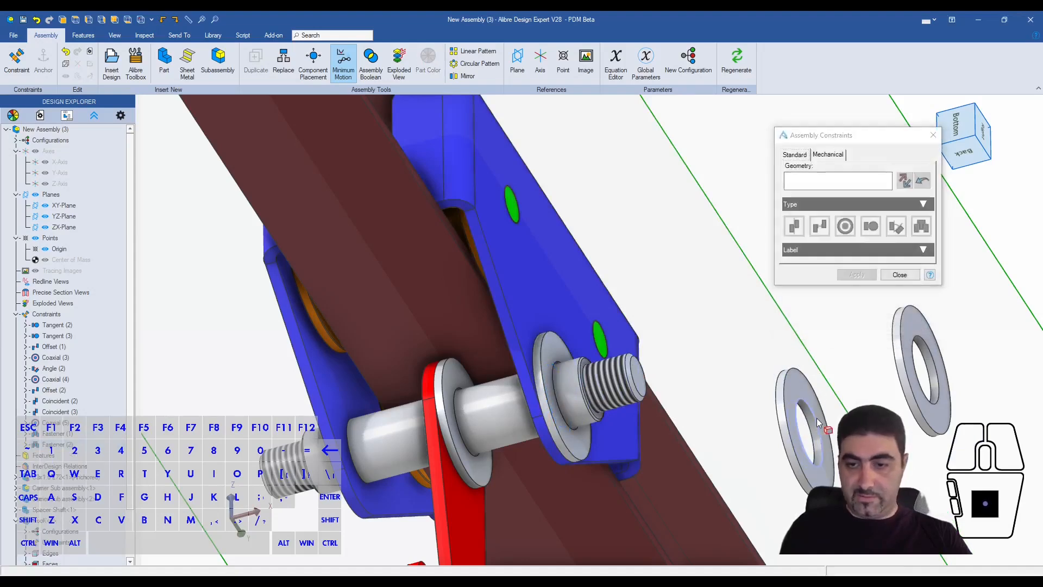
middle_click_drag(554, 403, 451, 402)
left_click(439, 400, "shift")
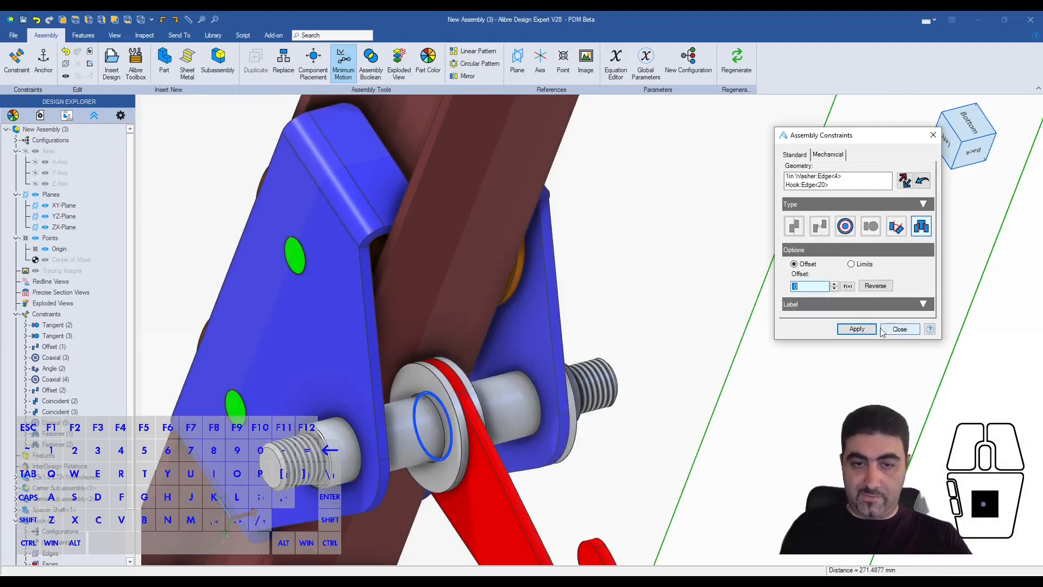
left_click(861, 329)
- Seat the fourth washer on the outer face of the opposite carrier with a Fastener constraint at its shaft hole and finish constraining
right_click_drag(723, 374, 597, 142)
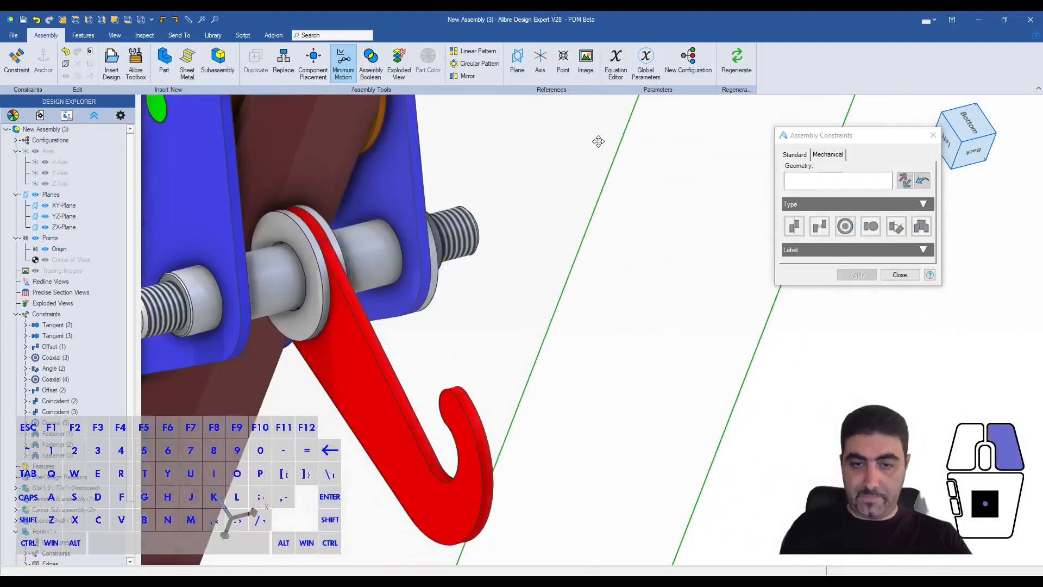
scroll(633, 236, "down", 2)
middle_click_drag(596, 249, 559, 268)
scroll(570, 266, "up", 5)
left_click(314, 283)
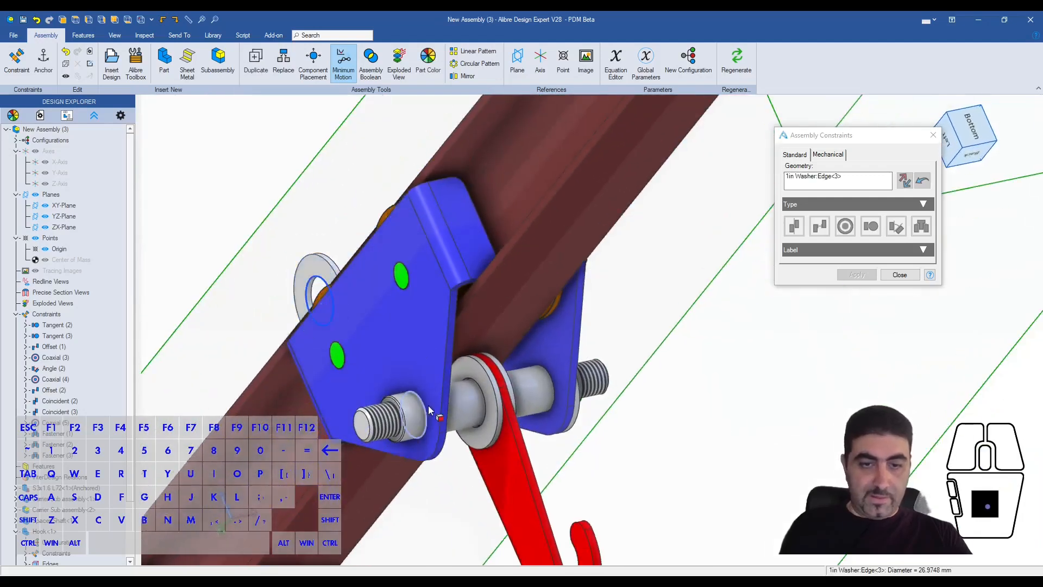
left_click(421, 403)
left_click(905, 181)
left_click(857, 329)
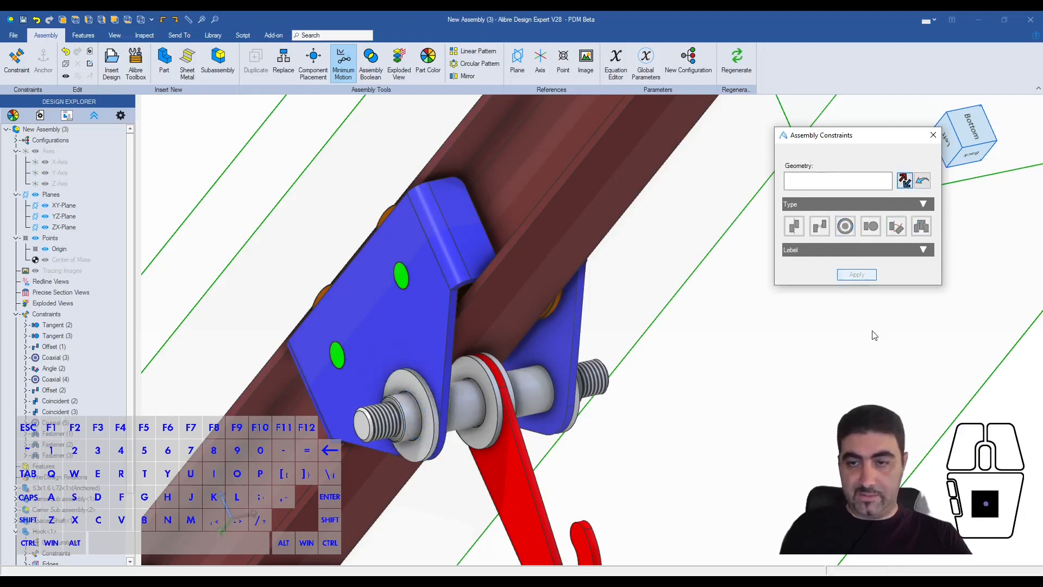
left_click(899, 274)
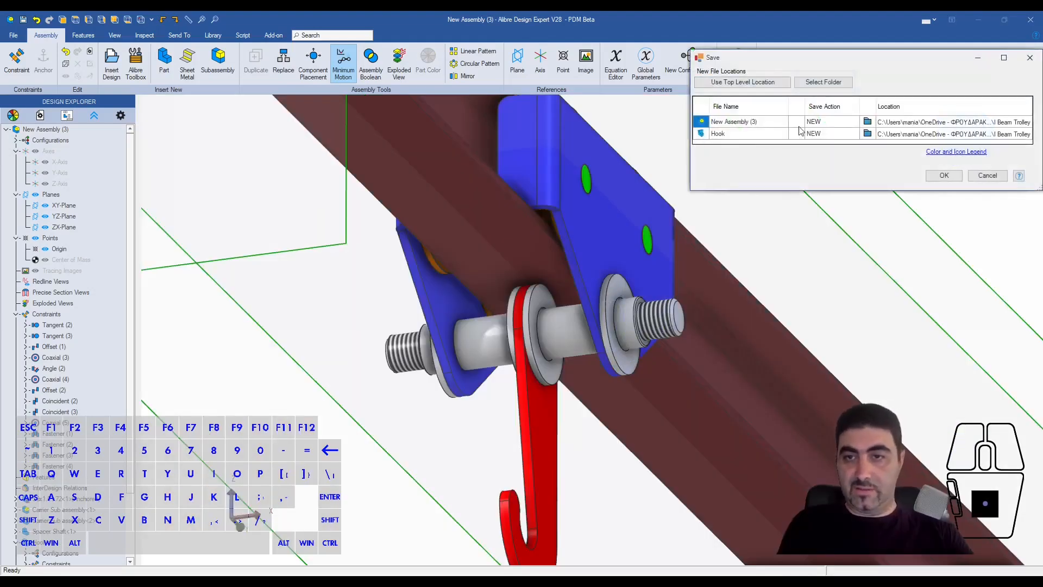
- Save the new assembly and the Hook part as new files in the I Beam Trolley folder
left_click(1003, 135)
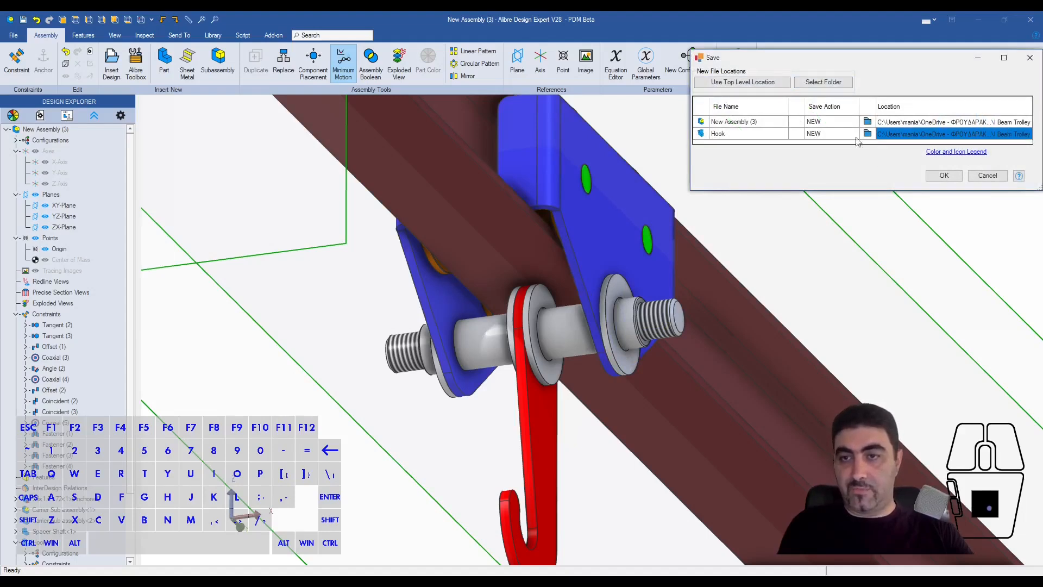
left_click(944, 175)
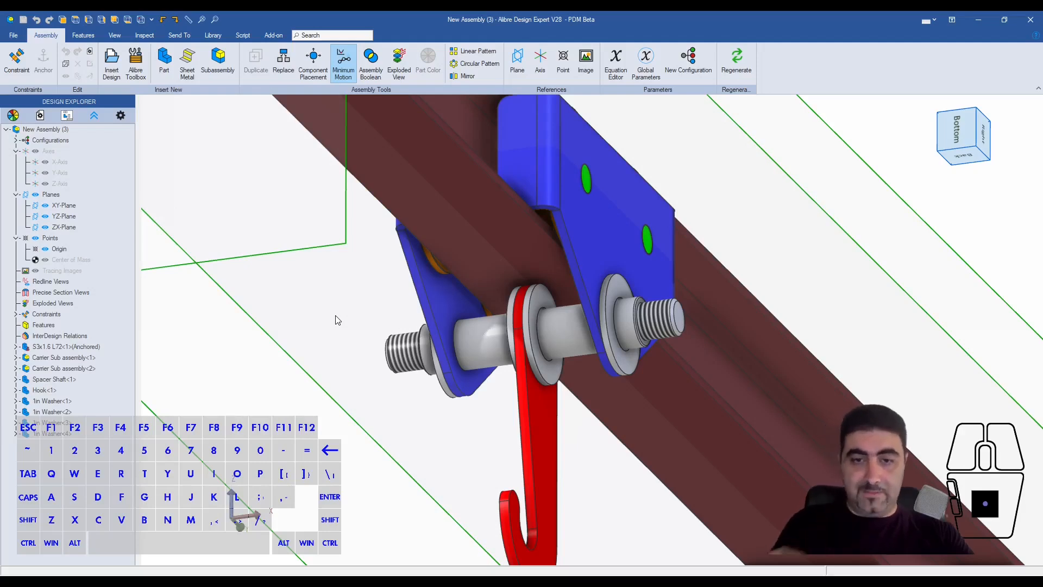
- Measure the thickness of the washer beside the hook between its two outer edges
scroll(337, 320, "down", 3)
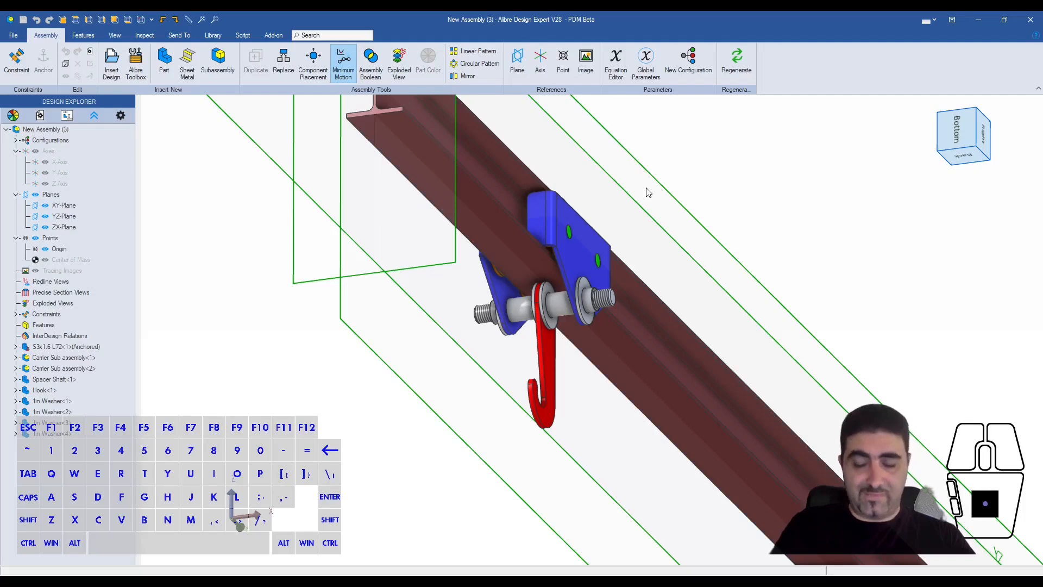
scroll(581, 323, "up", 5)
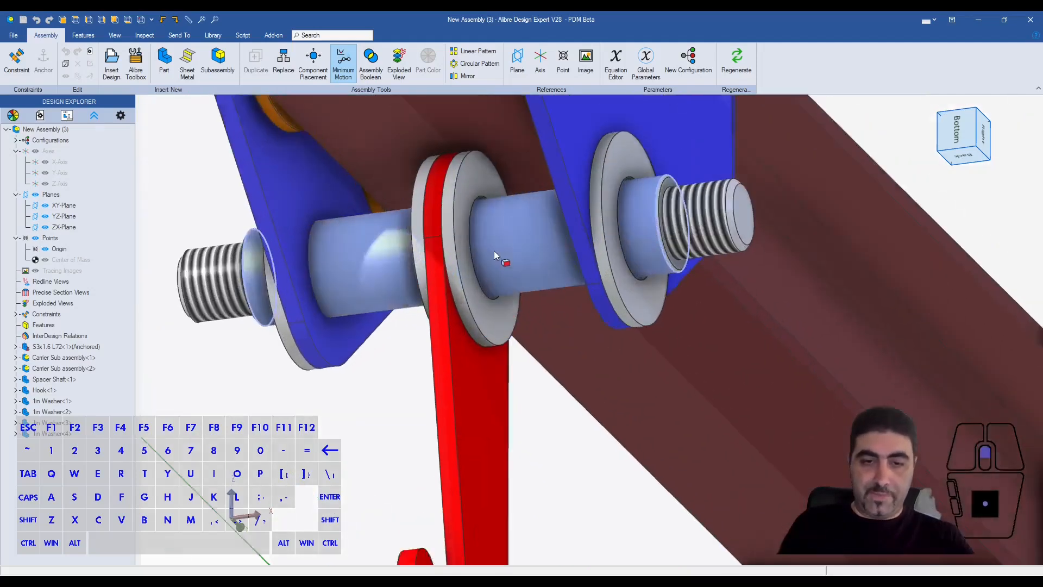
scroll(493, 250, "up", 1)
left_click(461, 291)
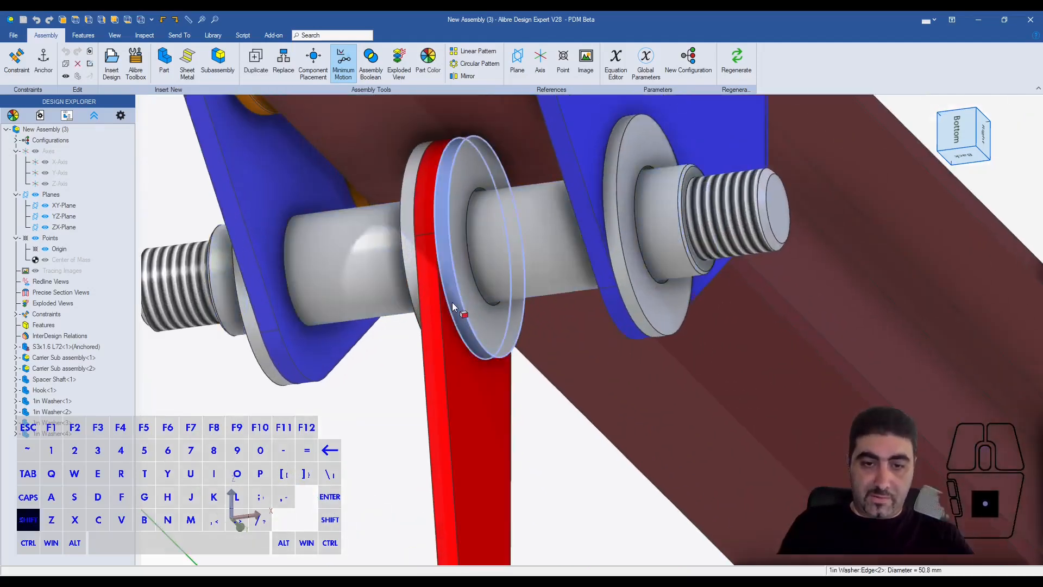
left_click(449, 302, "shift")
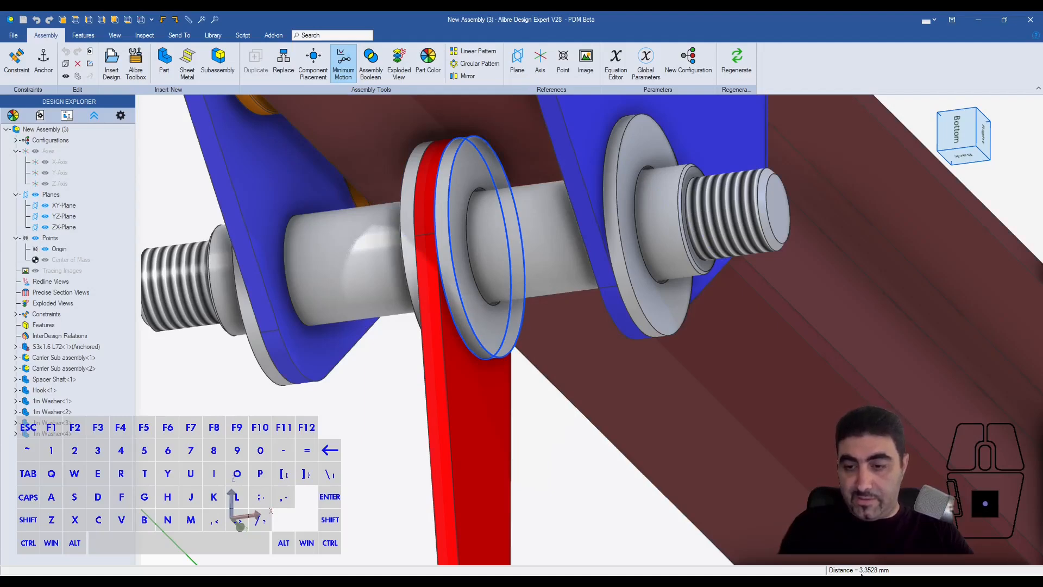
key("Escape")
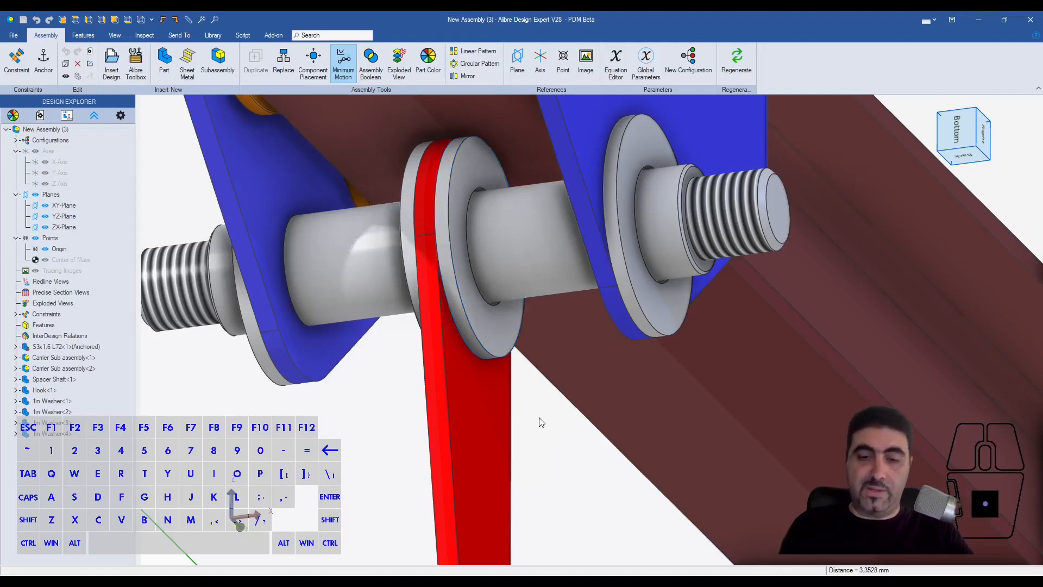
- Measure the distance between the hook's side face and the facing inner face of the carrier
scroll(537, 420, "down", 3)
middle_click_drag(410, 296, 553, 237)
left_click(553, 239, "shift")
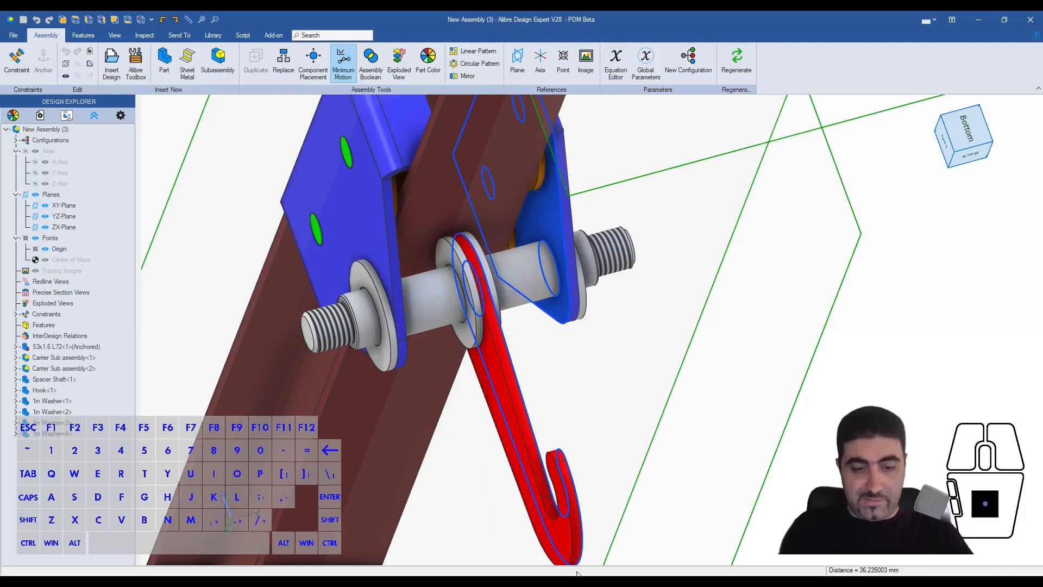
- Switch to Notepad and note the gap 36.235003 and the washer thickness 3.3528 on separate lines beside the model
left_click(14, 574)
left_click(316, 558)
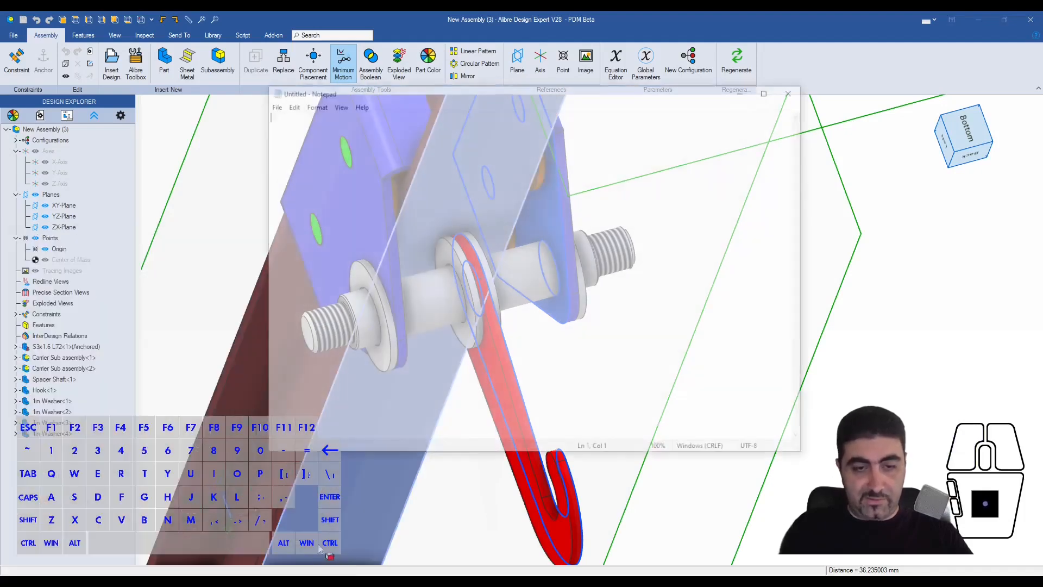
left_click_drag(418, 94, 199, 129)
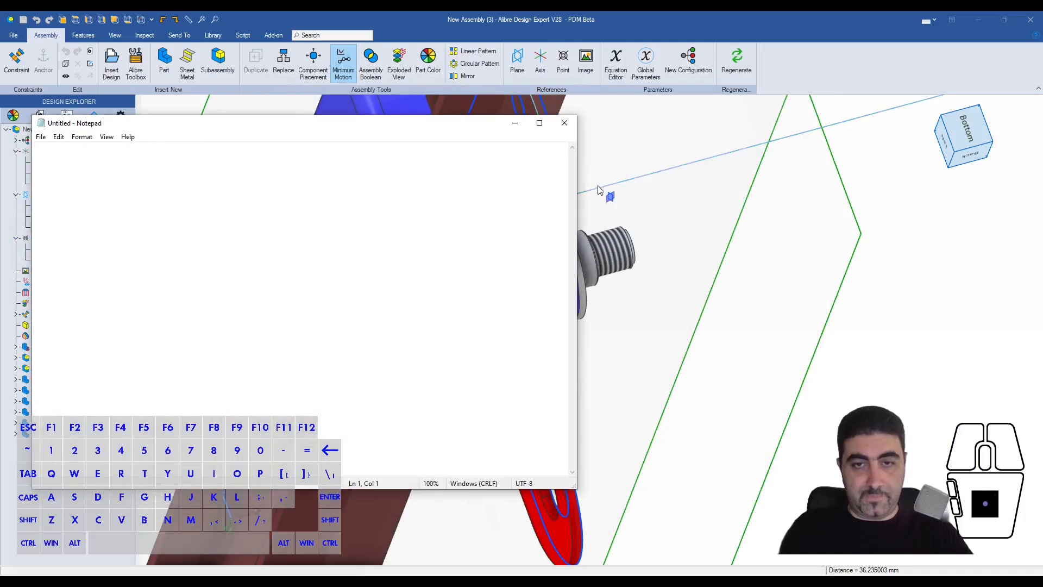
left_click_drag(577, 182, 264, 181)
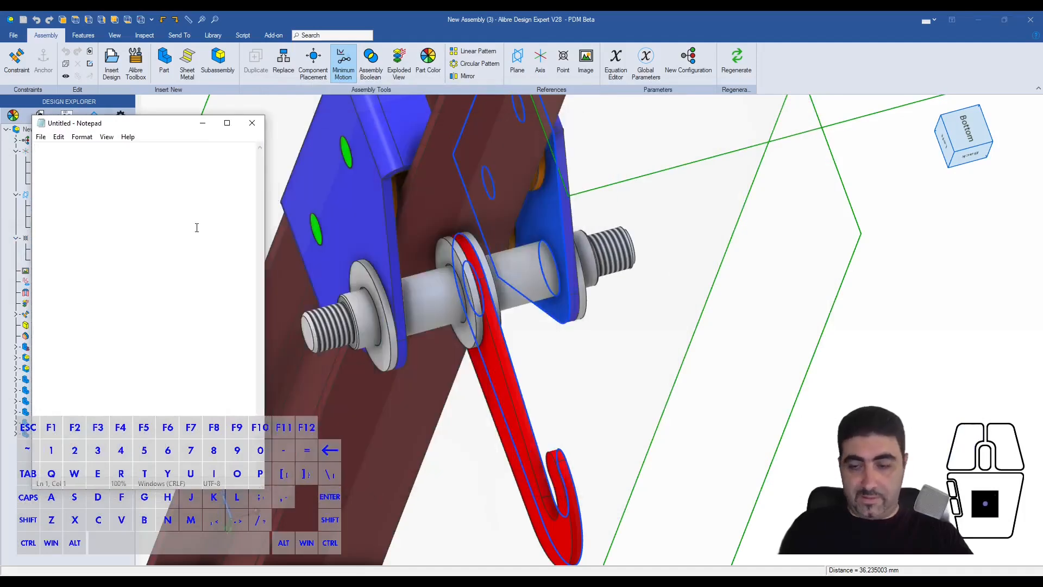
type("36.23500")
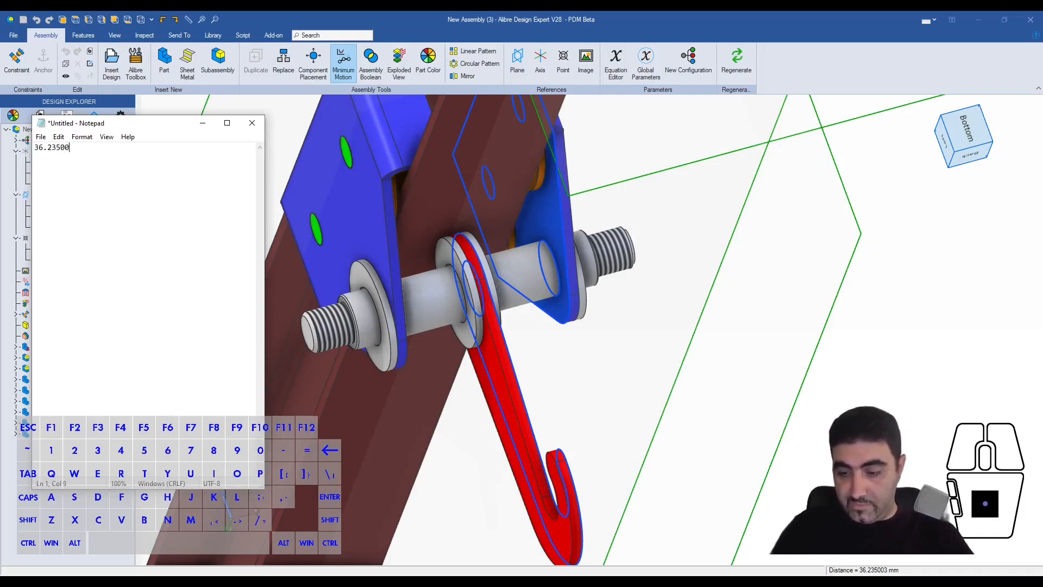
type("3")
key("Return")
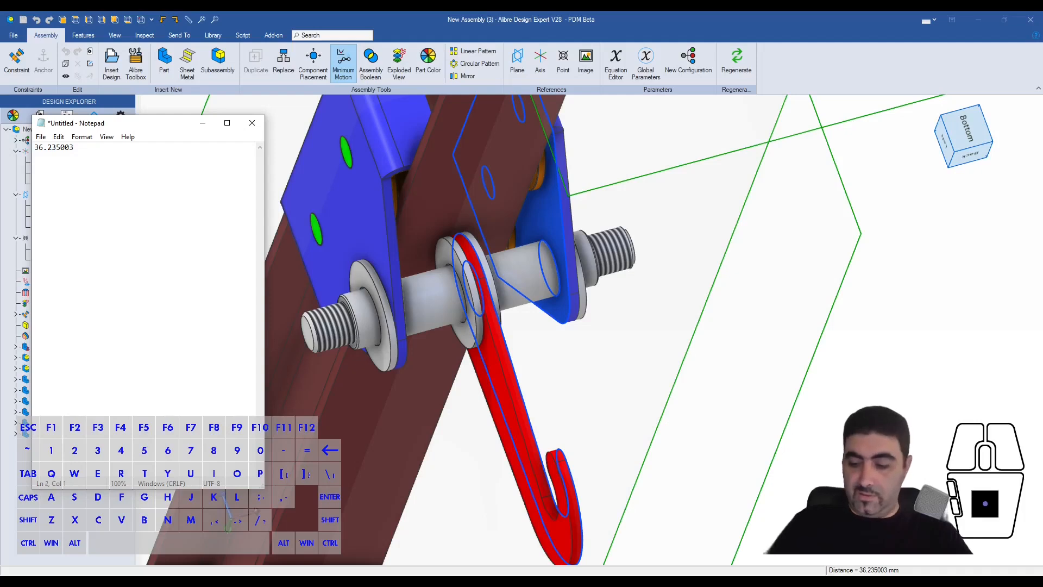
type("3.3228")
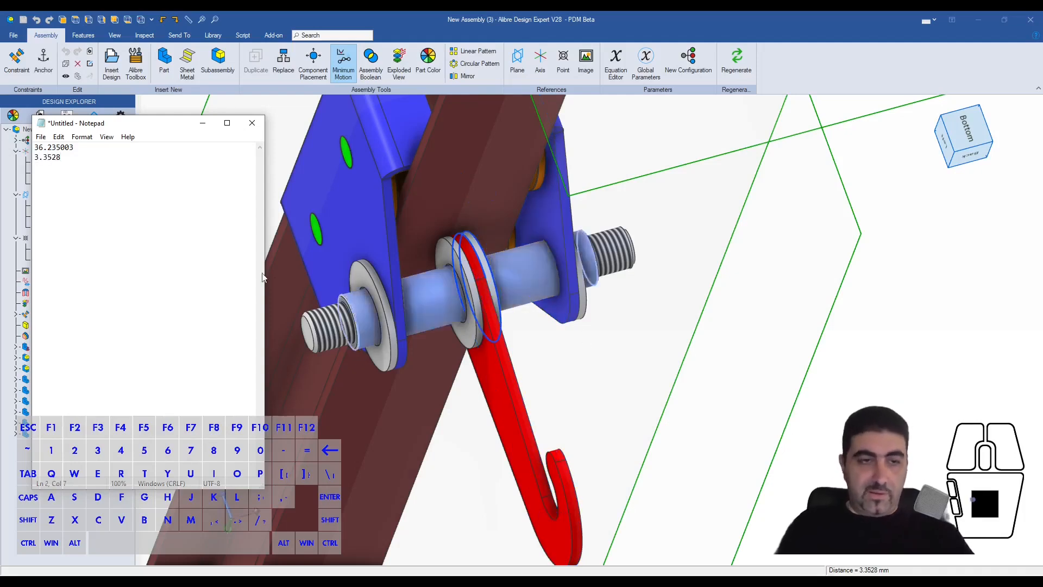
- Switch to Calculator and divide the gap 36.235003 by the washer thickness 3.3528 to find the number of washers needed
left_click(83, 156)
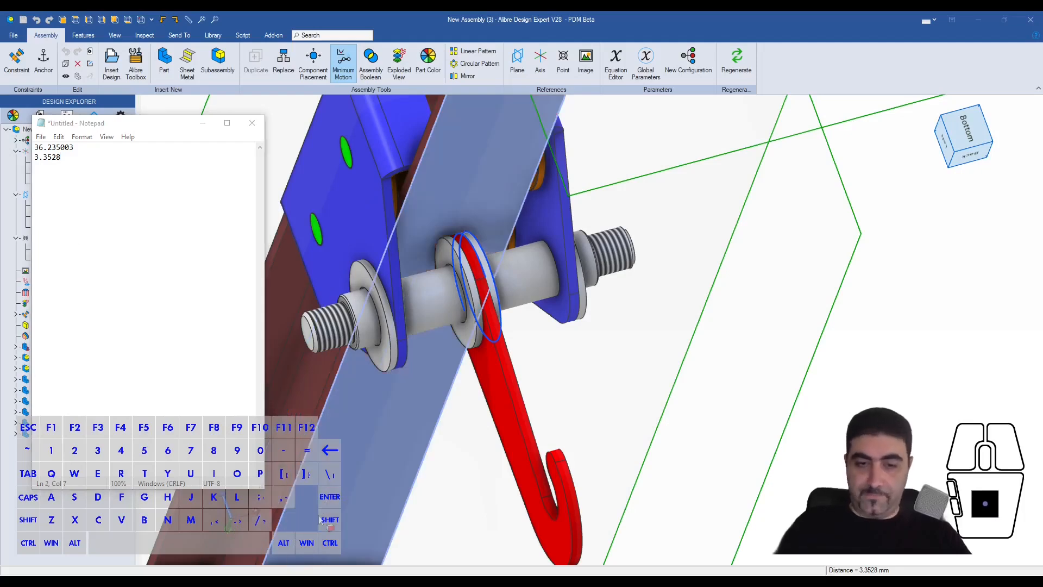
type("36.235")
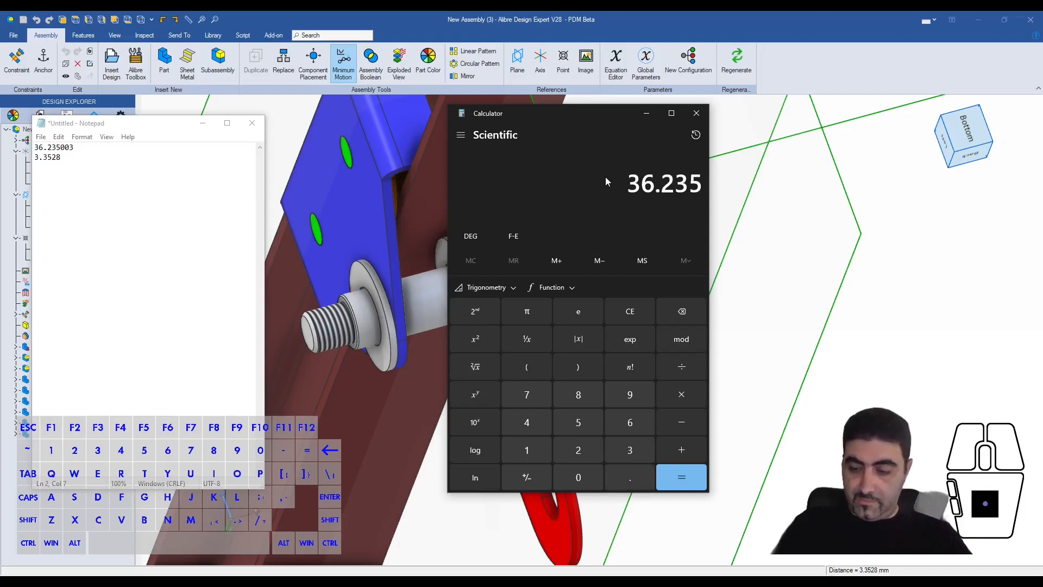
type("003")
type("/3.")
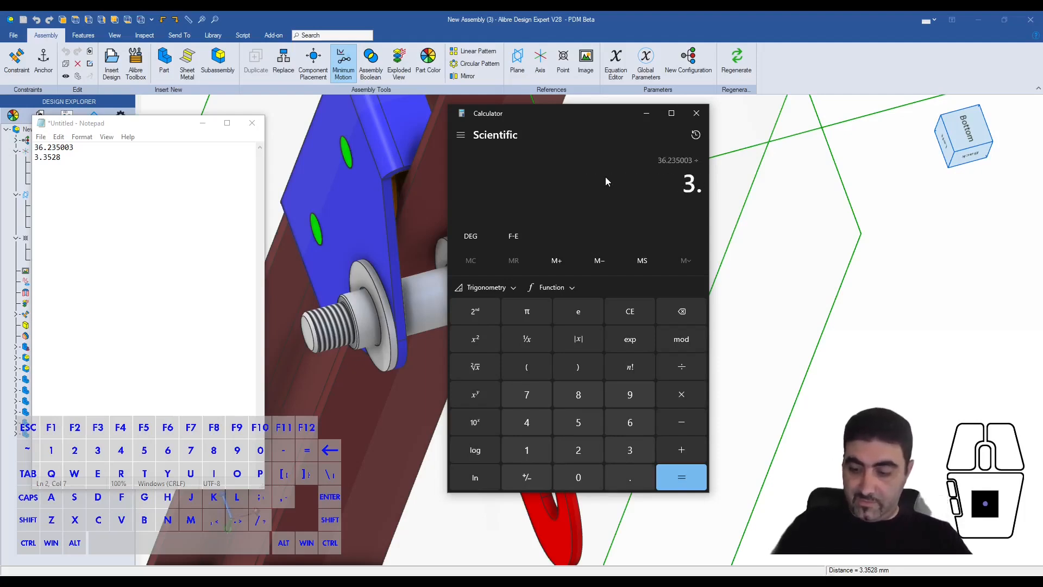
type("3528")
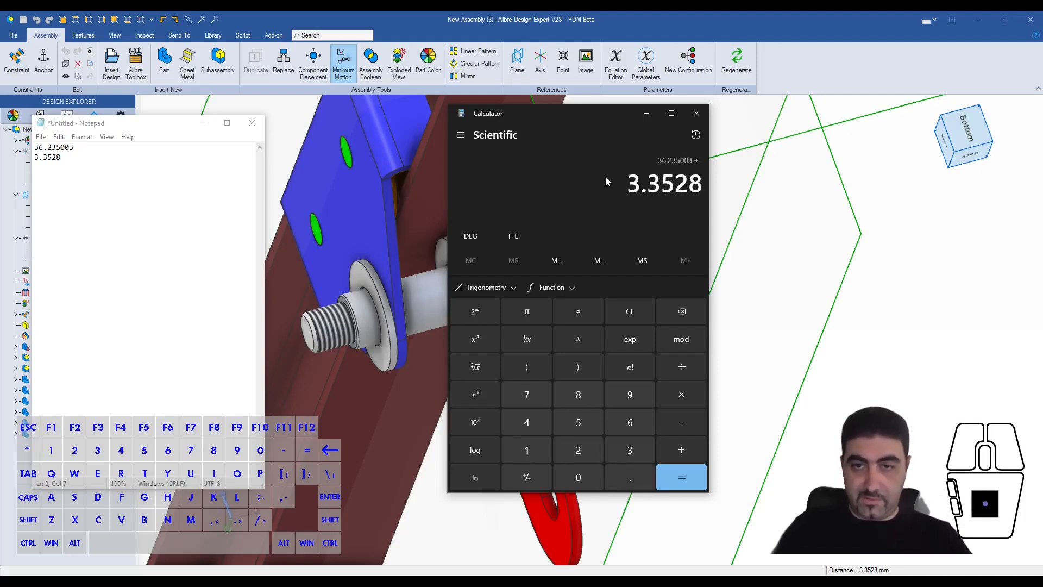
key("Return")
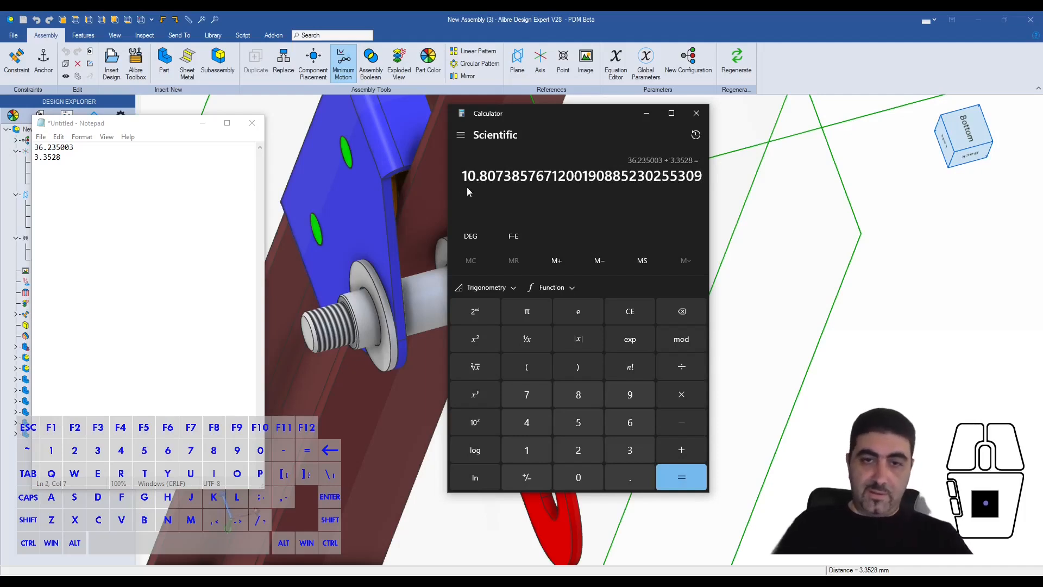
left_click_drag(462, 176, 487, 176)
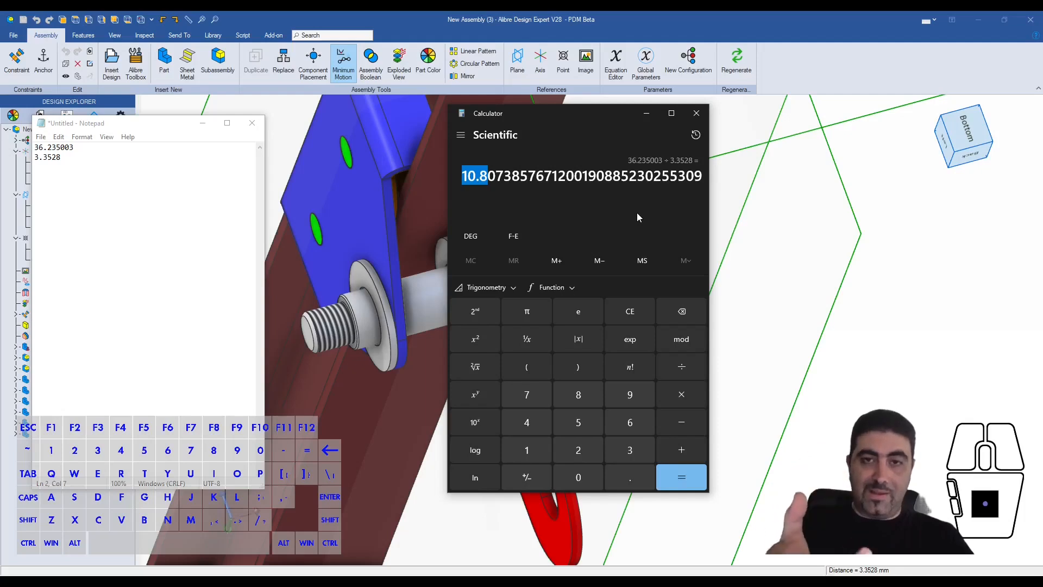
left_click(696, 113)
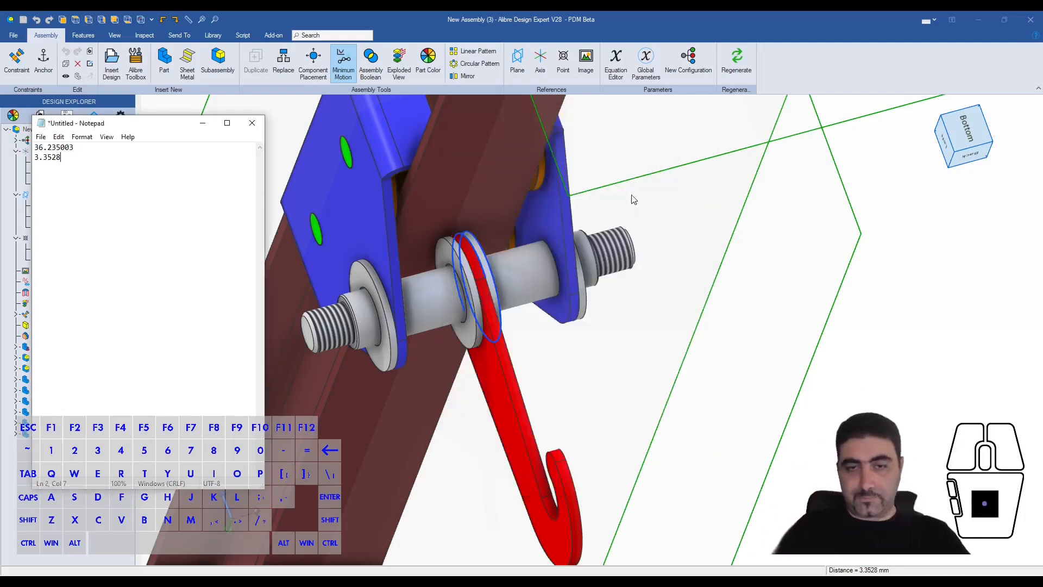
- Switch to Calculator and multiply 0.8 by the washer thickness 3.3528
left_click(635, 212)
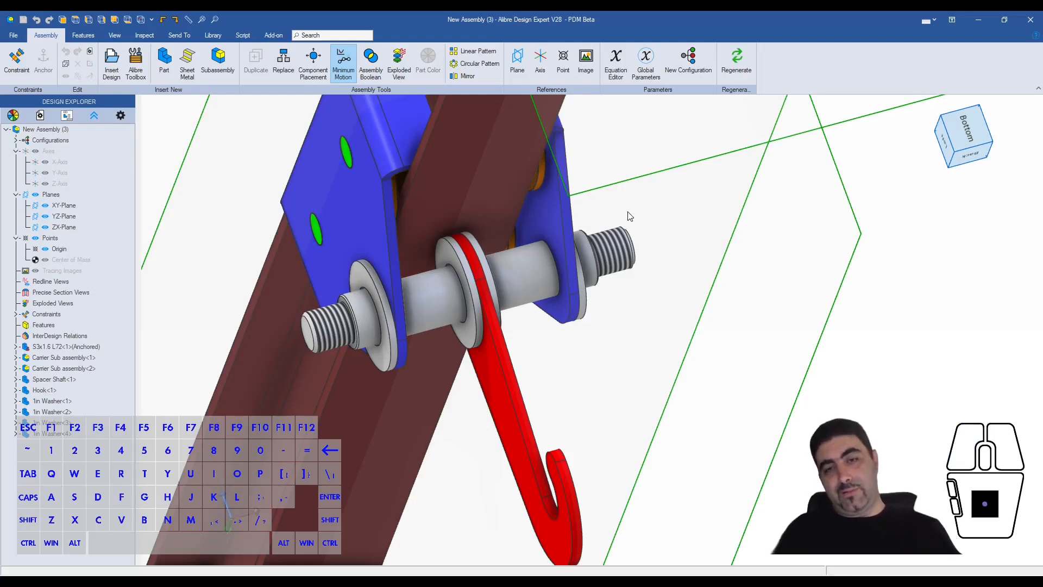
key("alt+Tab")
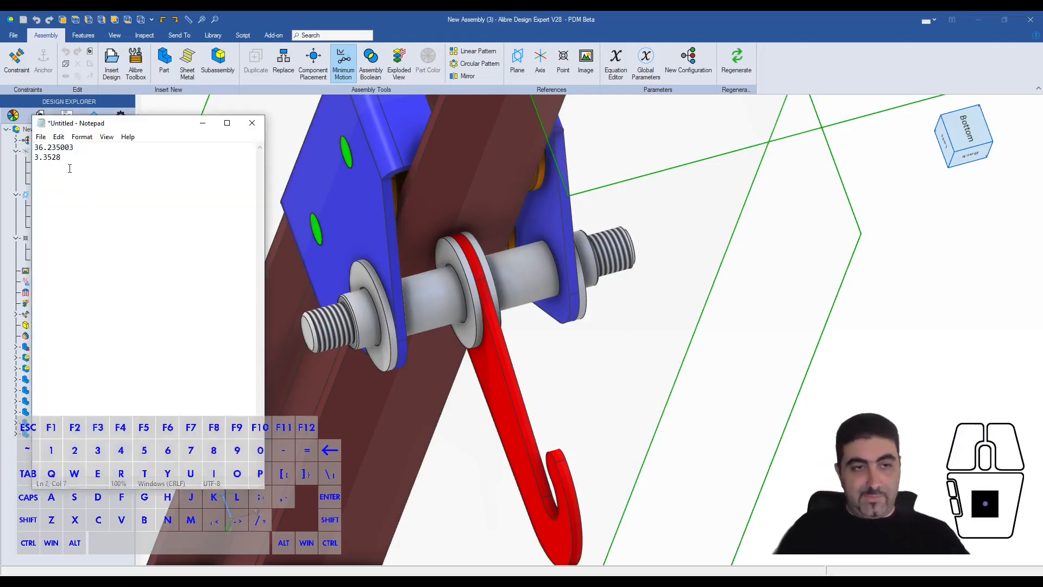
key("XF86Calculator")
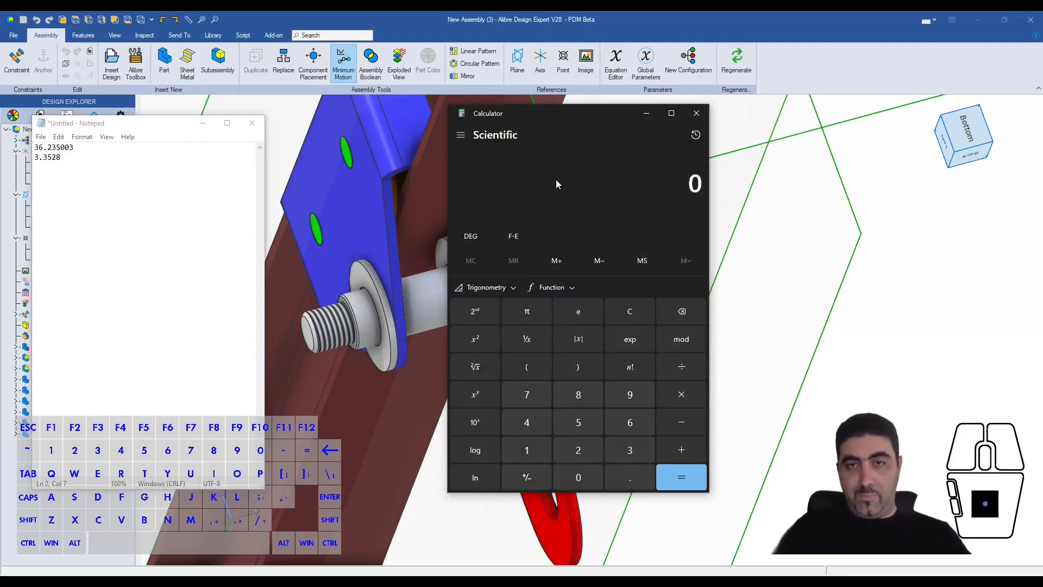
type(".")
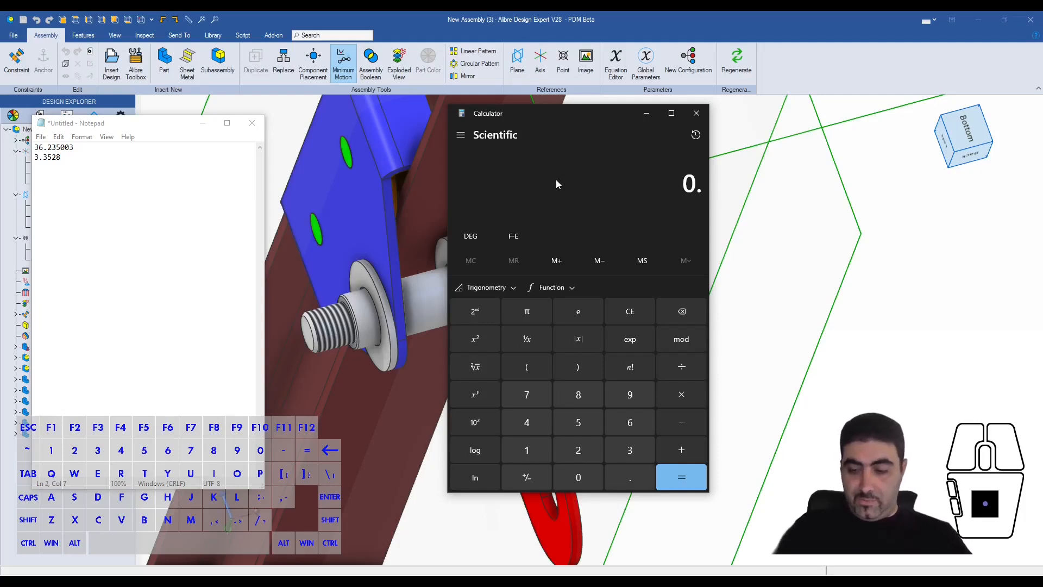
type("8*3.3")
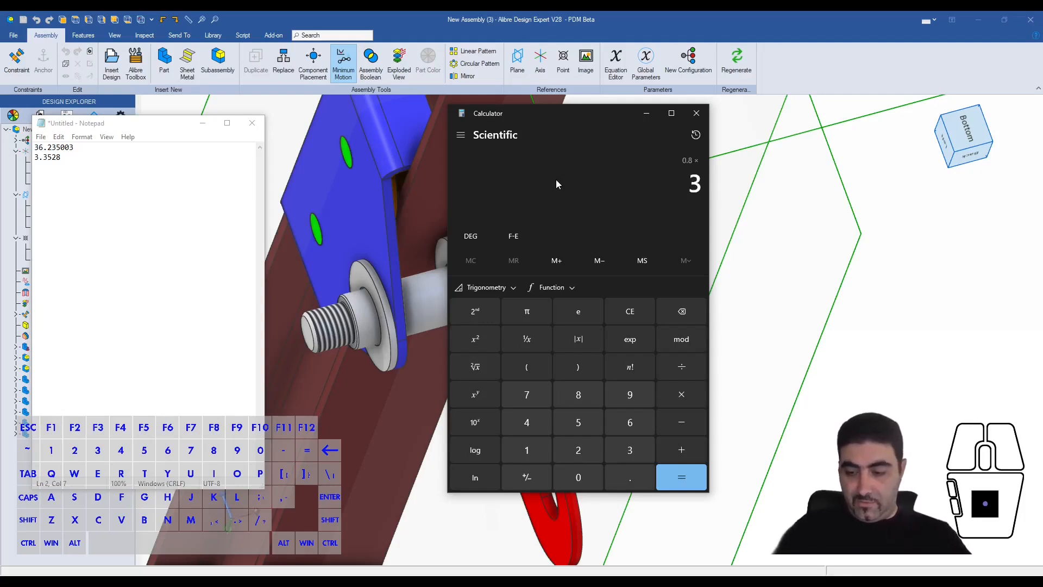
type("52")
key("Return")
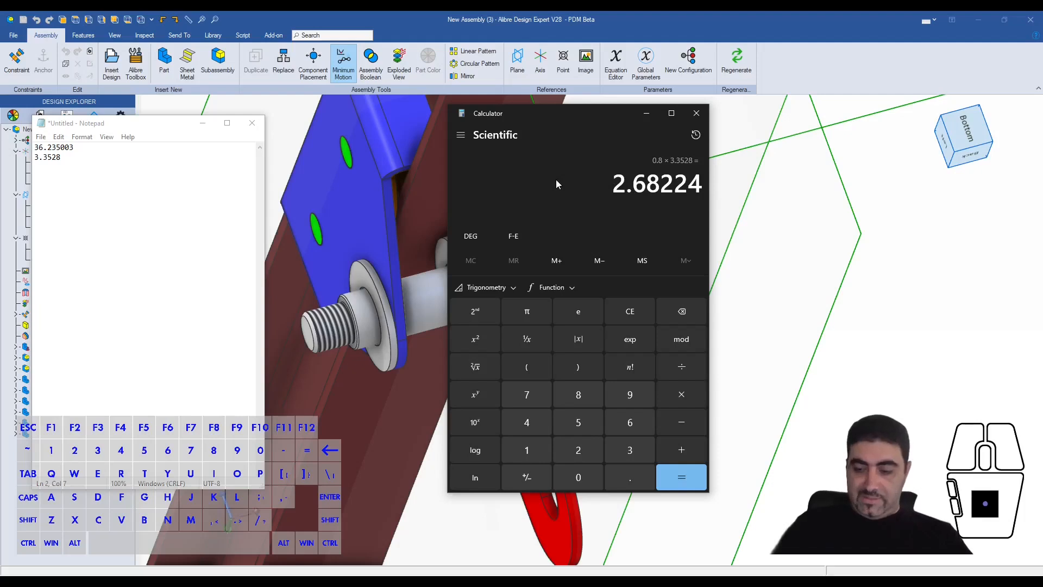
- Convert 1/16 inch to millimetres by dividing 25.4 by 16, and clear the calculation
type("1/16")
key("Escape")
type("25.4/16")
key("Return")
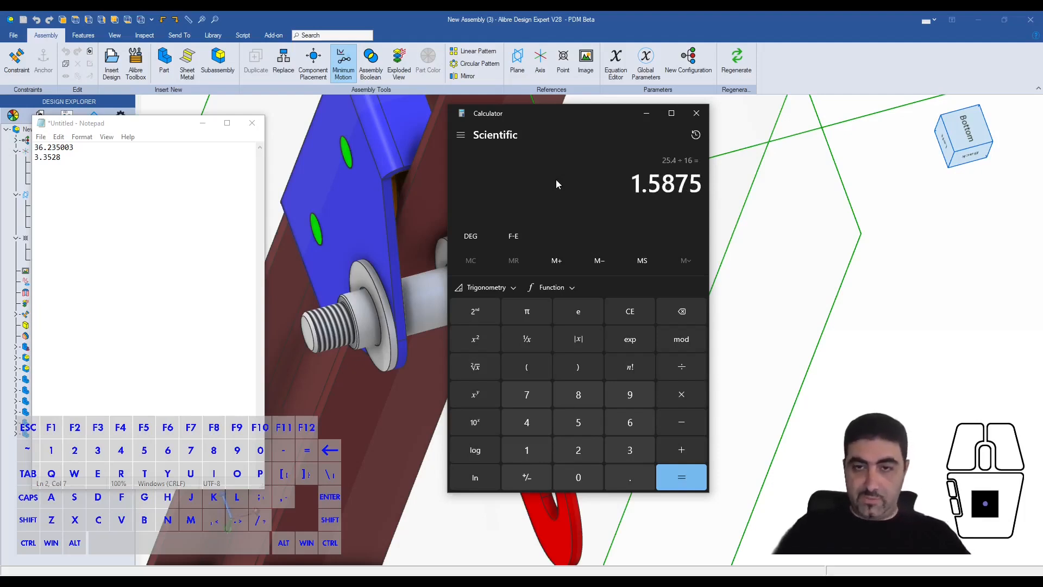
key("Escape")
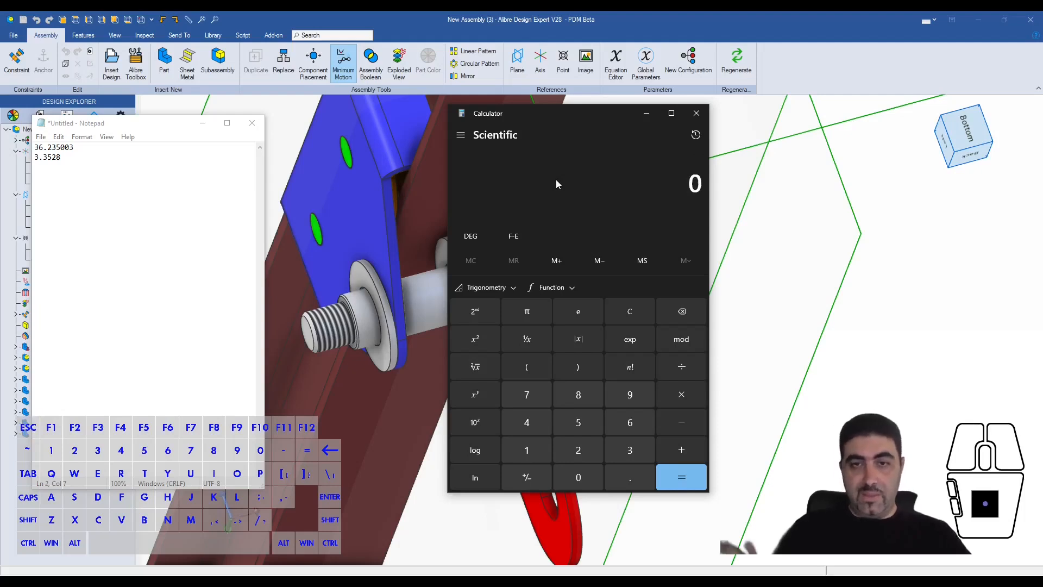
- Move Calculator clear of the shaft assembly and review the 0.8 × 3.3528 entry in its calculation history
left_click_drag(611, 113, 880, 127)
middle_click_drag(673, 118, 558, 142)
scroll(546, 192, "up", 5)
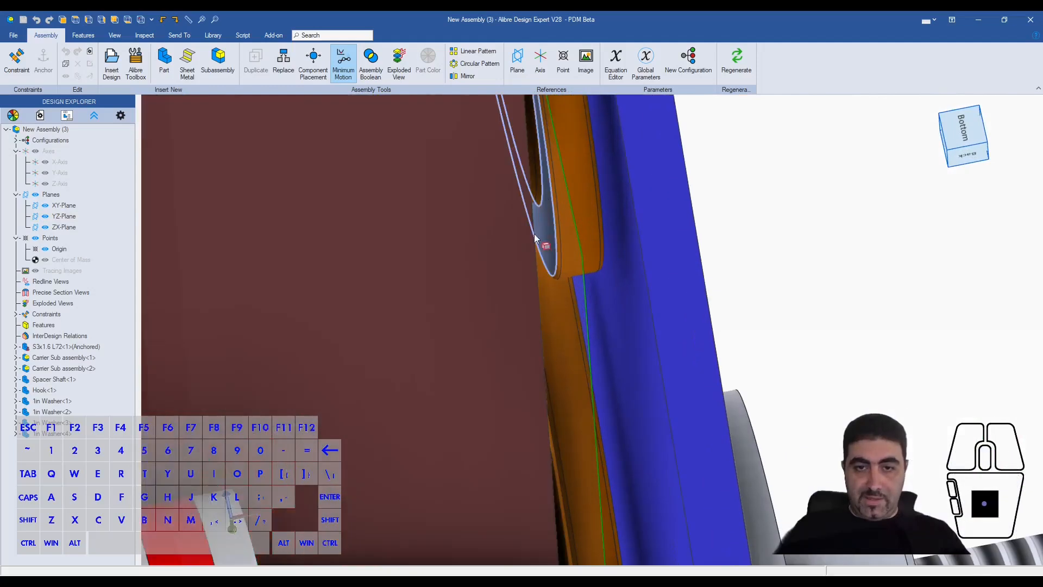
scroll(544, 226, "down", 2)
scroll(543, 227, "down", 4)
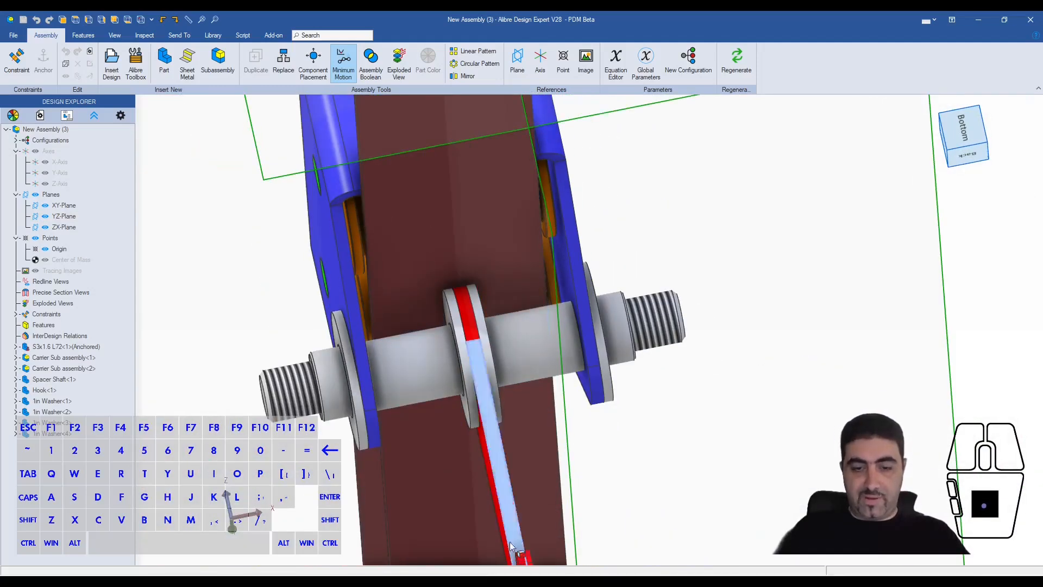
left_click(434, 581)
left_click(412, 581)
left_click(838, 168)
left_click(966, 149)
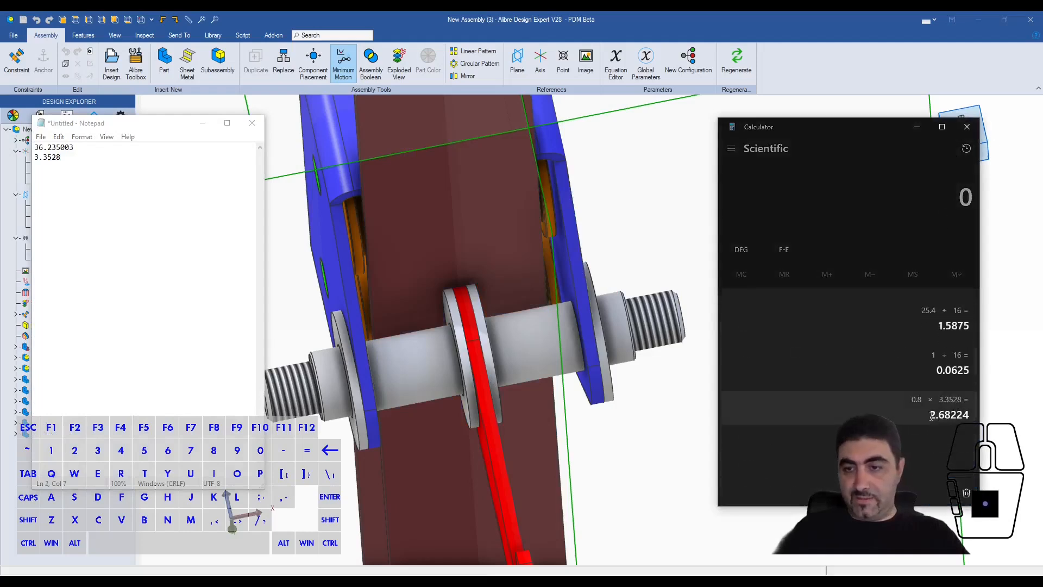
left_click(936, 416)
double_click(928, 419)
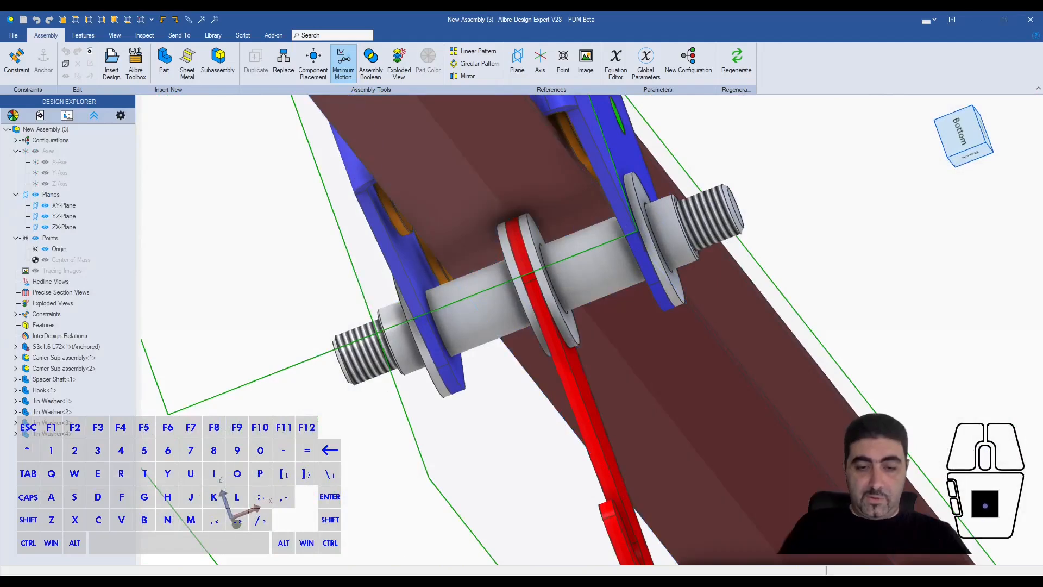
- Calculate 0.2 × 3.3528 in Calculator, copy the result, and return to the assembly
left_click(905, 197)
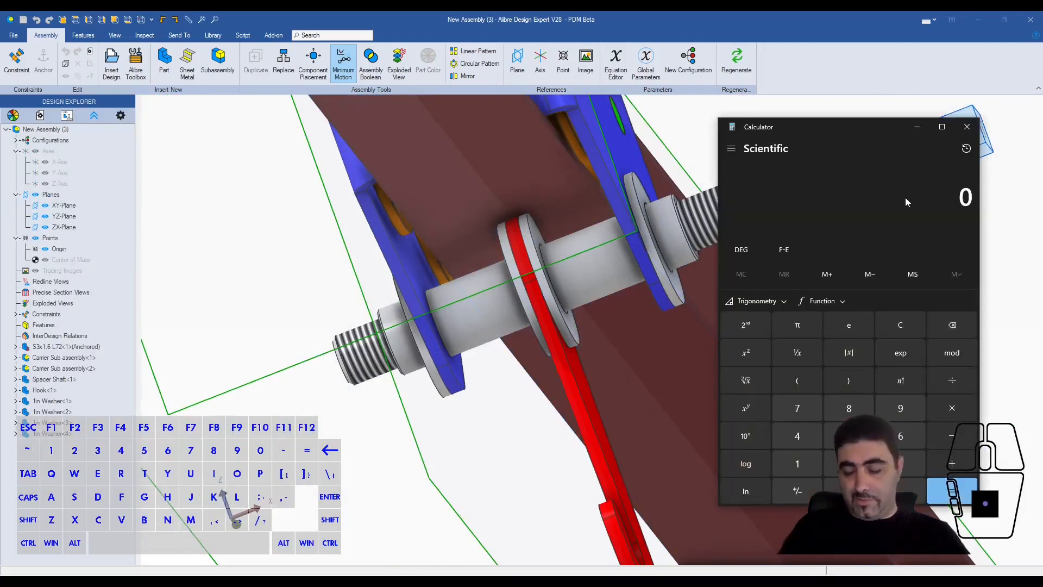
type("0.2 ×")
type("*3.352")
type("8")
key("Return")
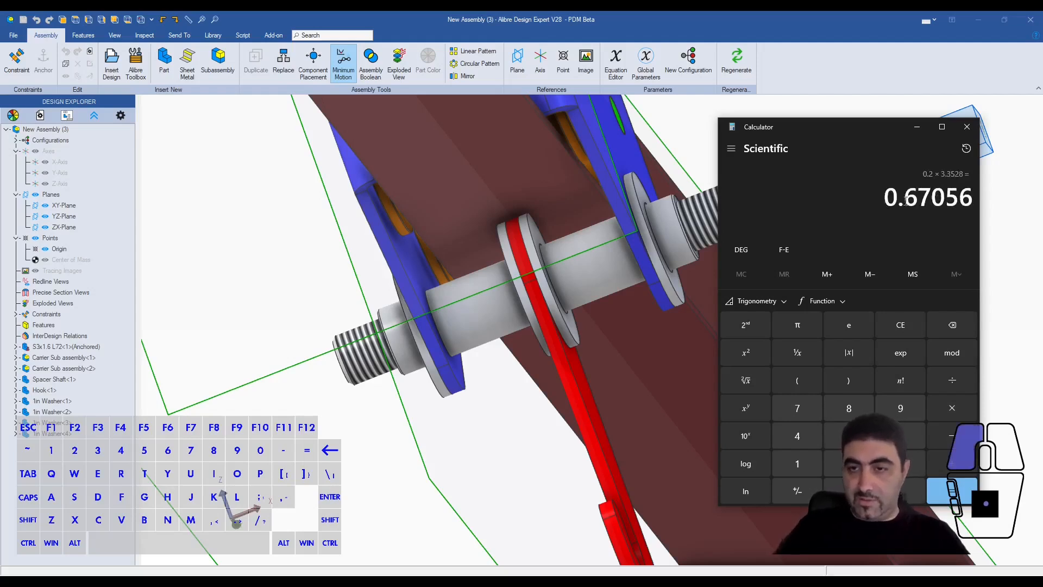
left_click_drag(885, 198, 968, 200)
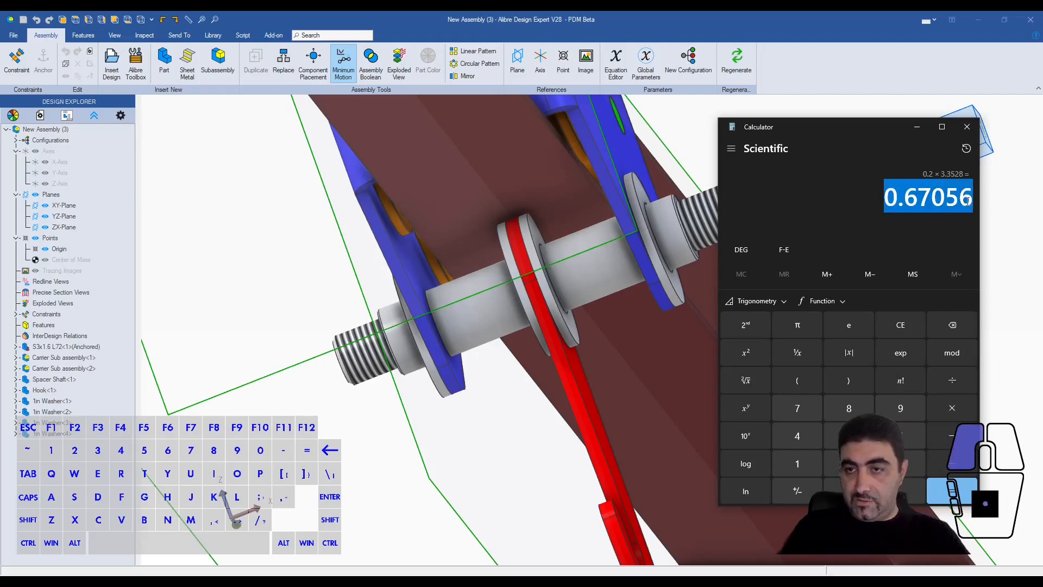
right_click(968, 200)
left_click(882, 205)
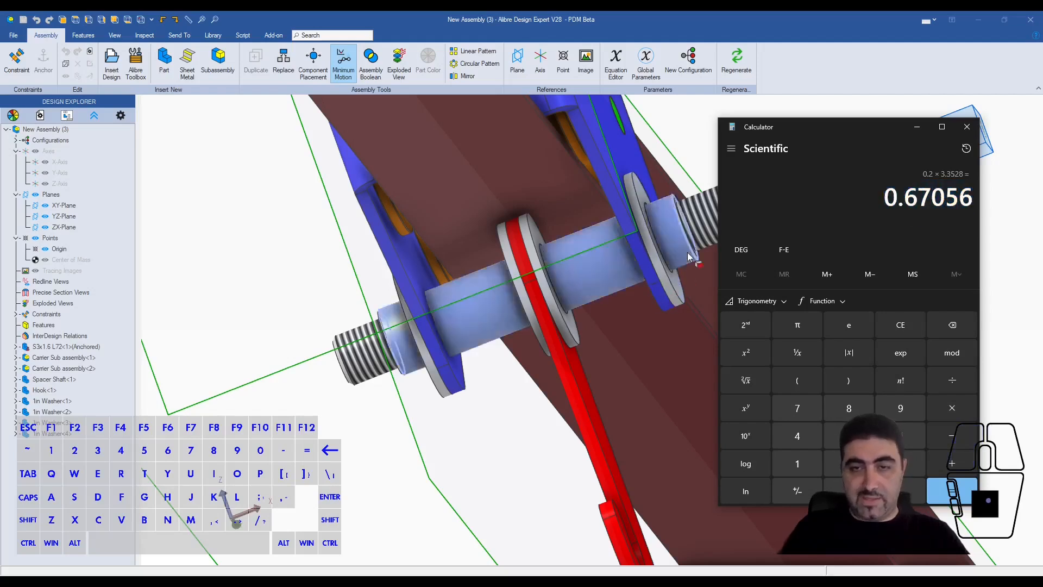
left_click(699, 132)
key("Escape")
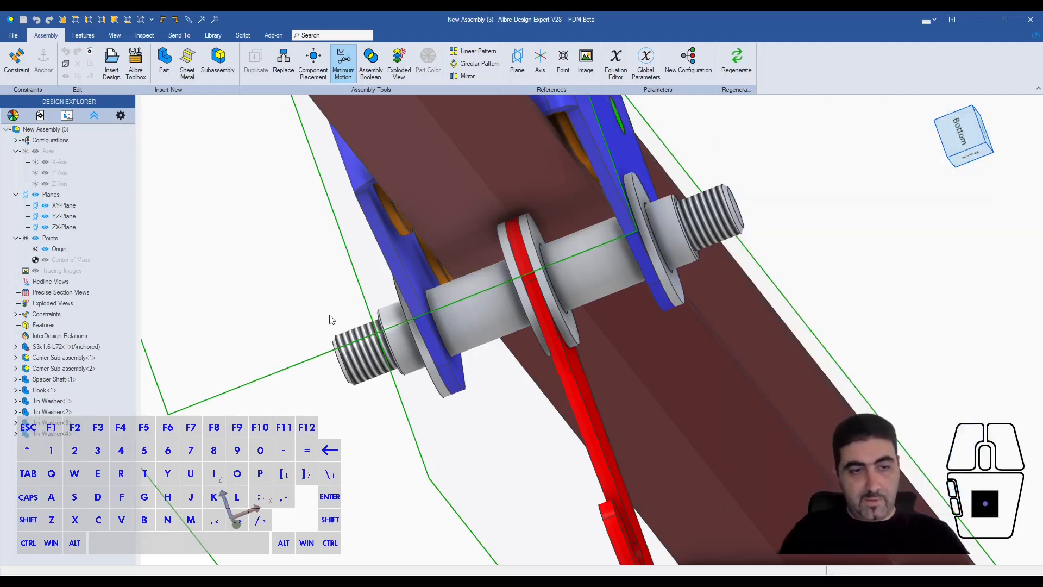
- Set the equations of both offset distances, D10 and D9, to 1.5875 mm+0.67056mm
left_click(615, 61)
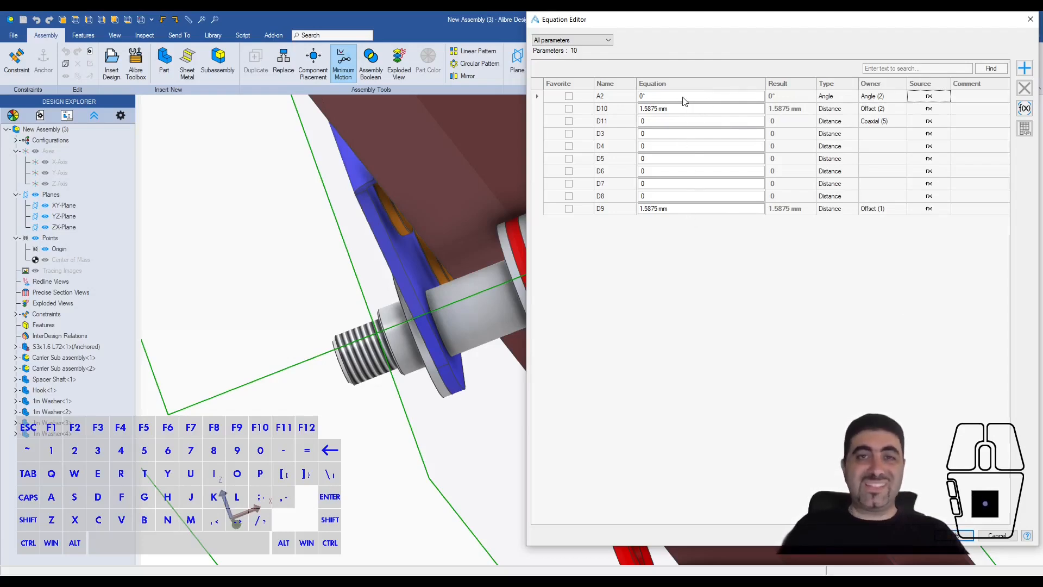
left_click(691, 108)
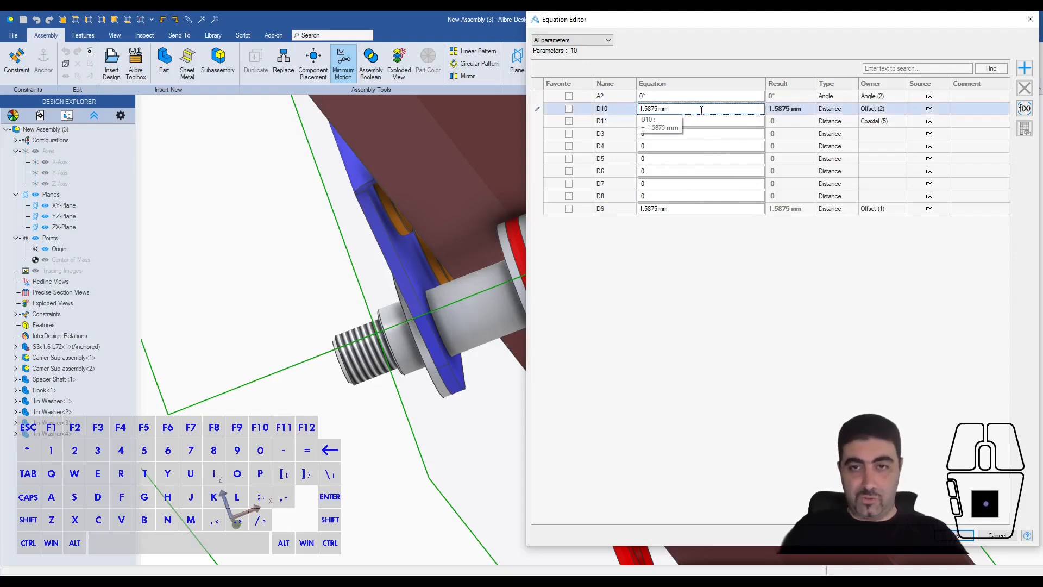
type("+")
type("0.67056mm")
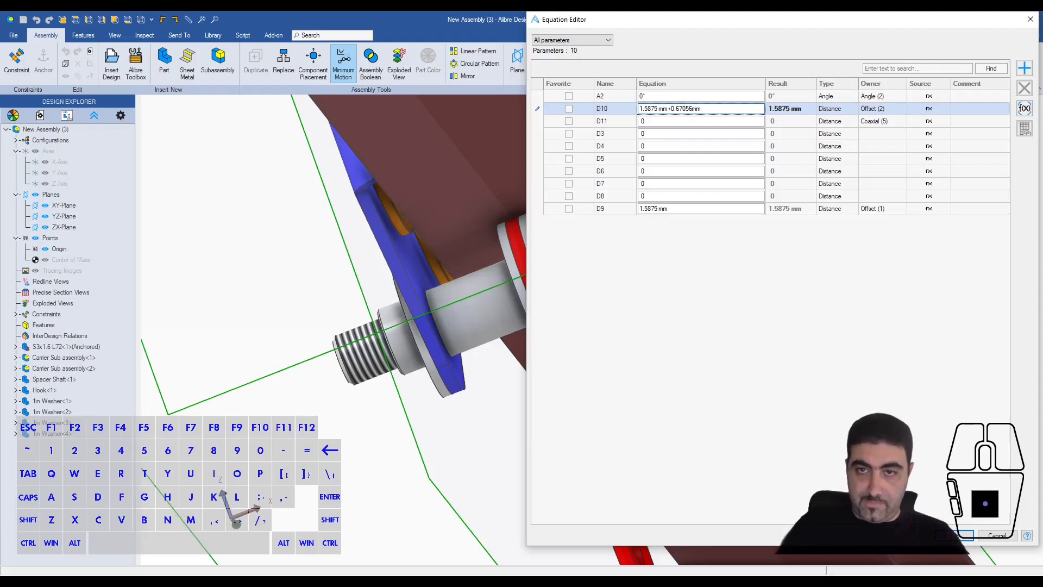
left_click(681, 209)
type("+0.67056mm")
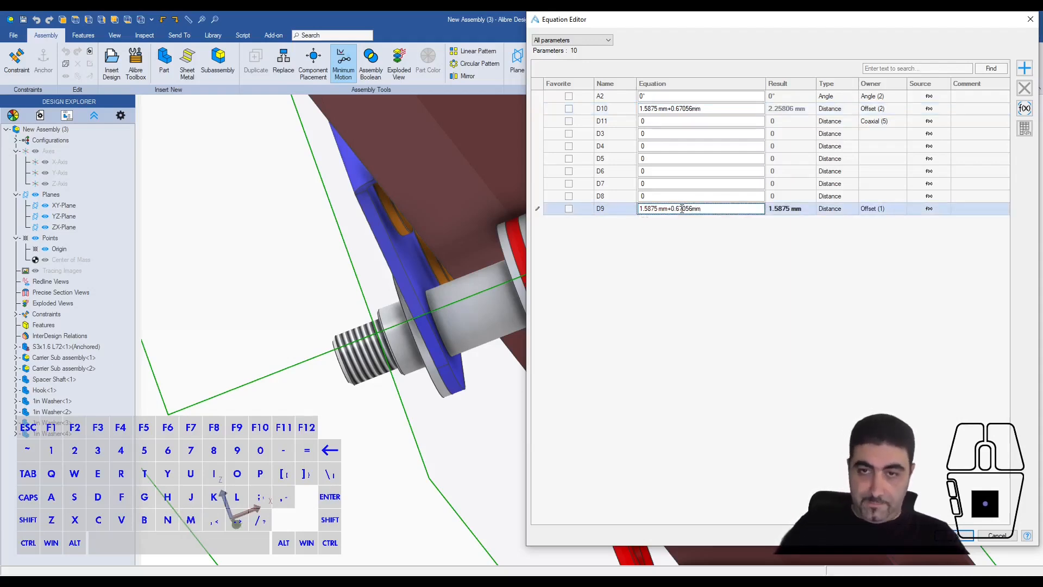
key("Return")
key("Return")
- Measure the distance between the hook's side face and the facing inner face of the carrier again
left_click(503, 424)
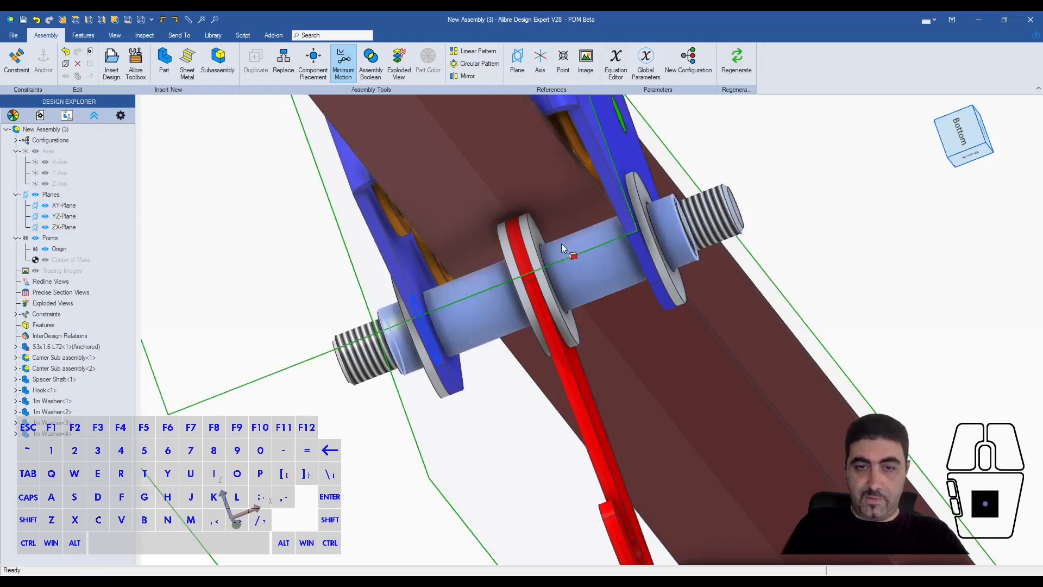
left_click(578, 375)
middle_click_drag(579, 372, 596, 298)
left_click(640, 209, "shift")
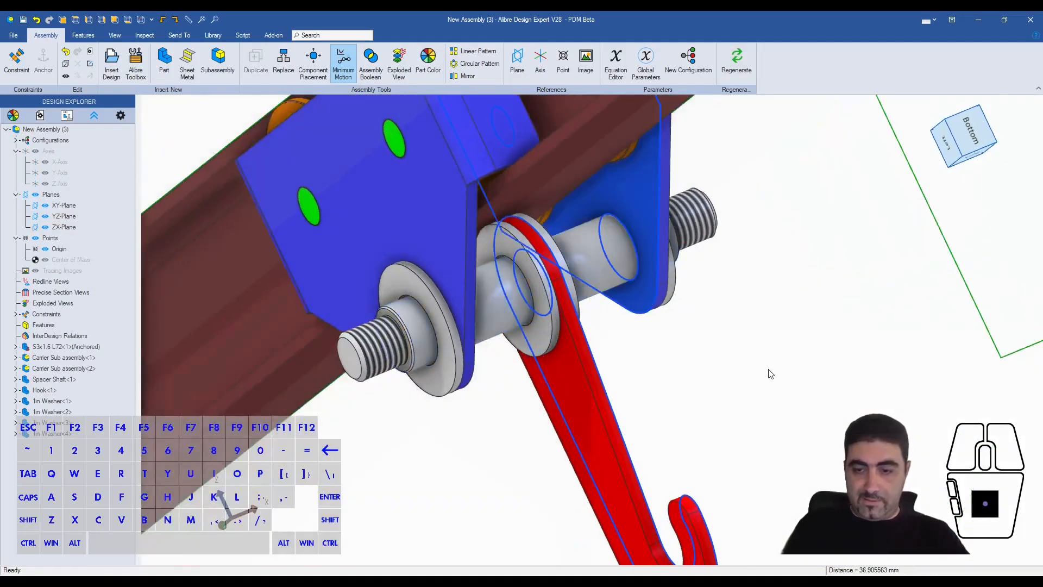
left_click(861, 570)
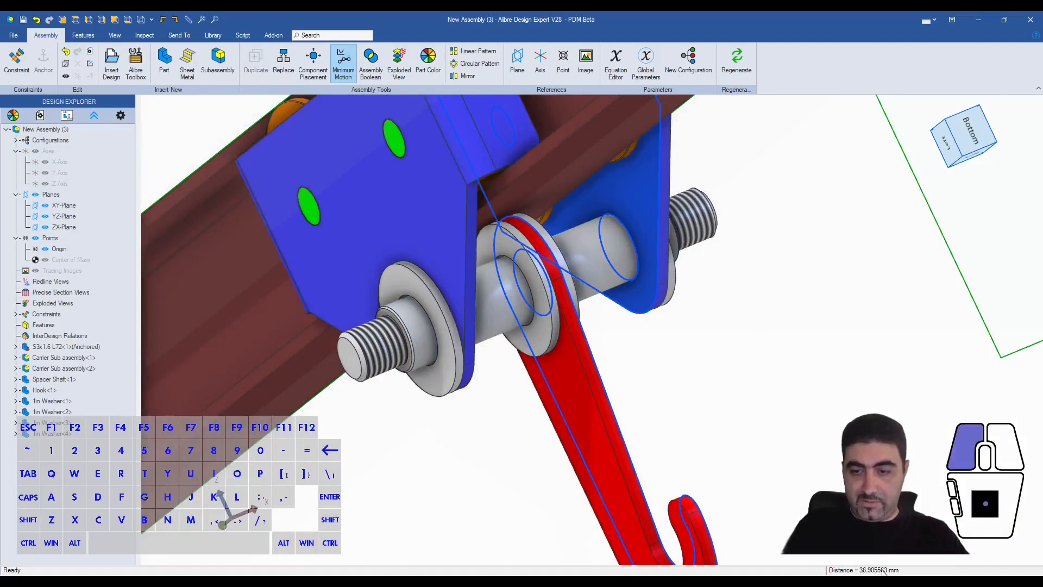
- Switch to Notepad and replace the noted gap on the first line with 36.905563
key("alt+Tab")
left_click_drag(75, 147, 35, 148)
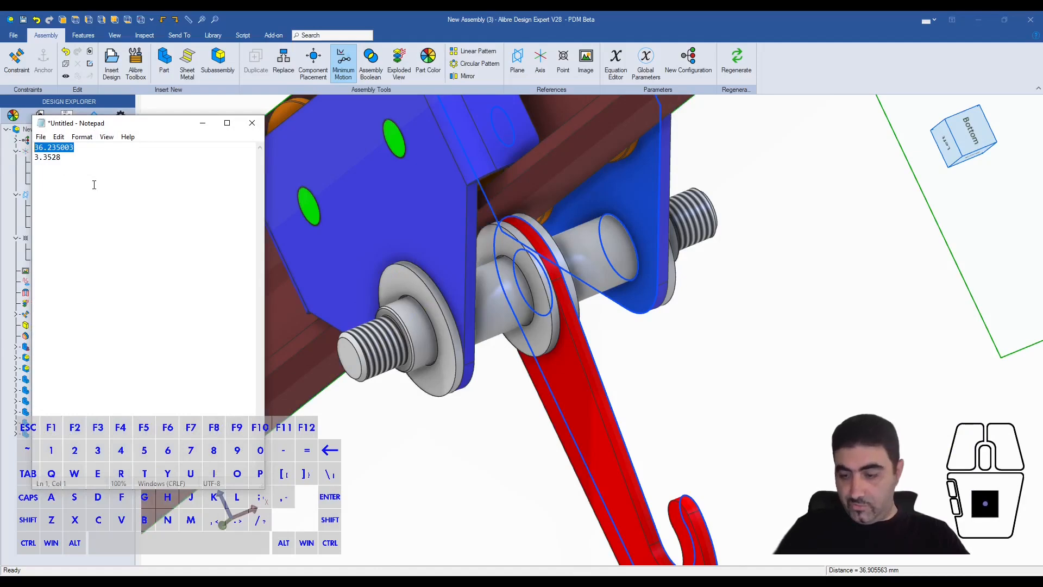
type("36.905563/")
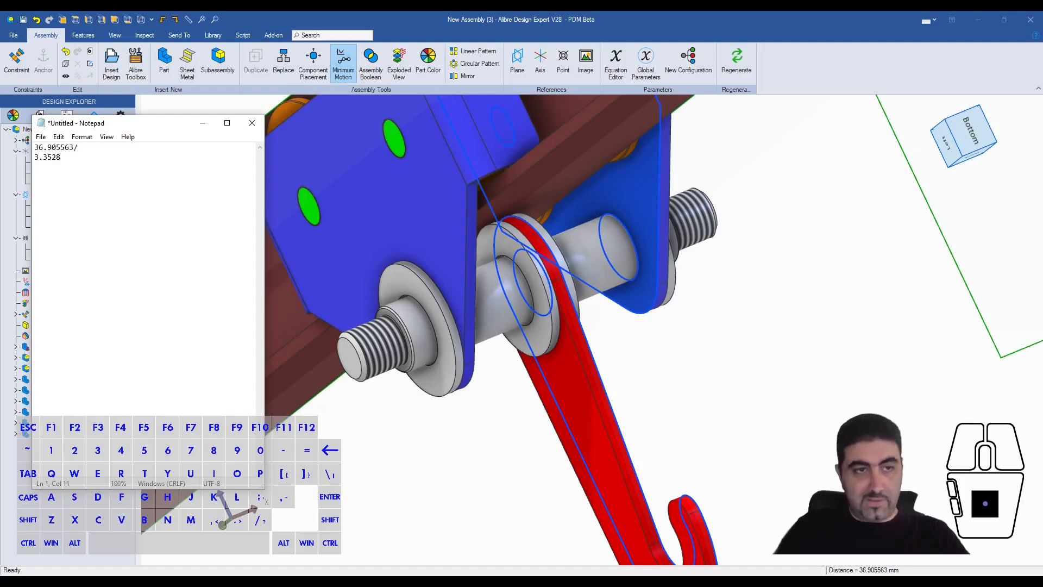
key("BackSpace")
- Divide the gap 36.905563 by the washer thickness 3.3528 in Calculator to find the washer count, and close Calculator
left_click(321, 579)
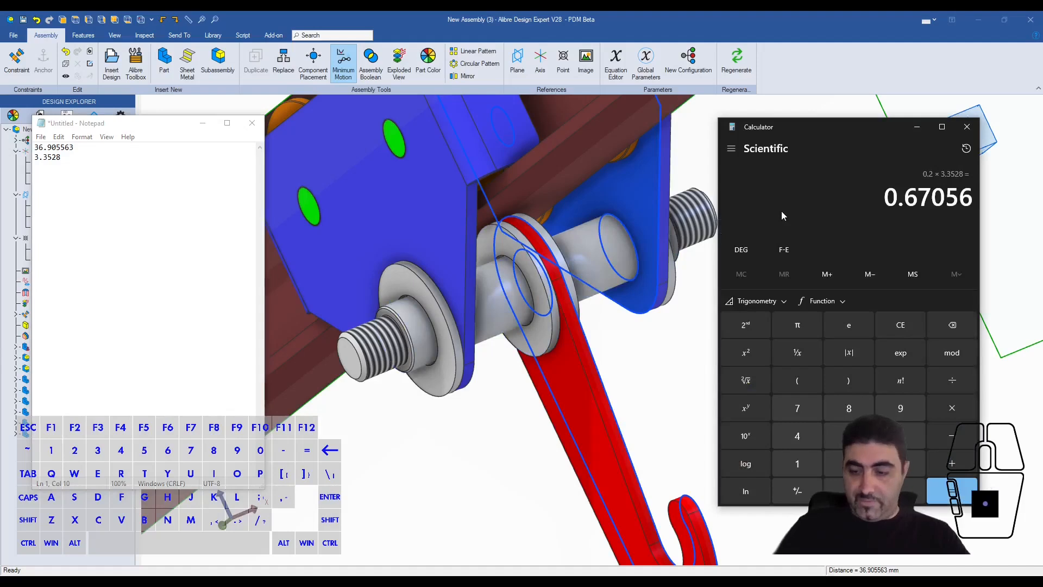
type("36.9055")
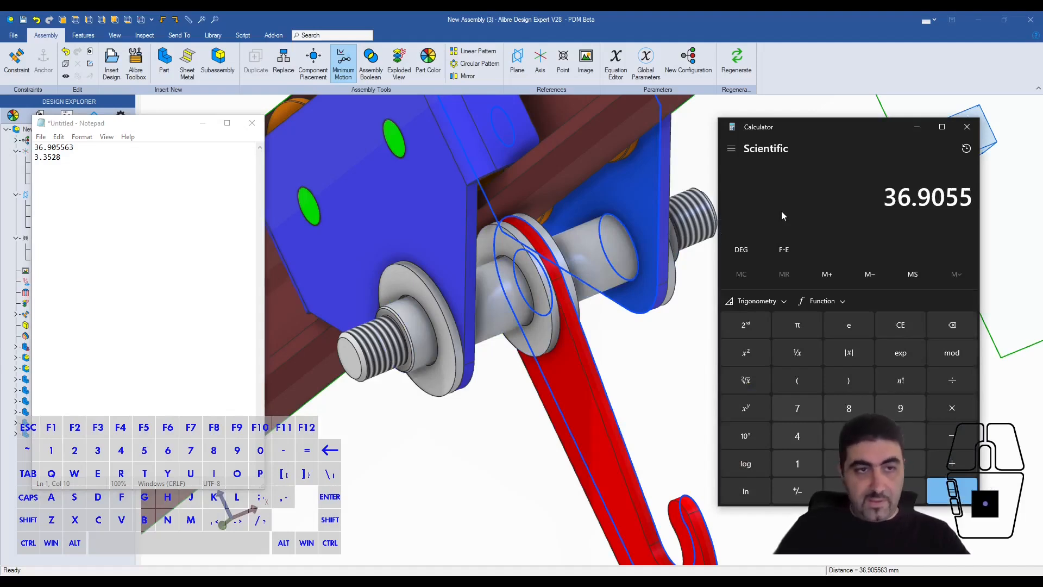
type("63")
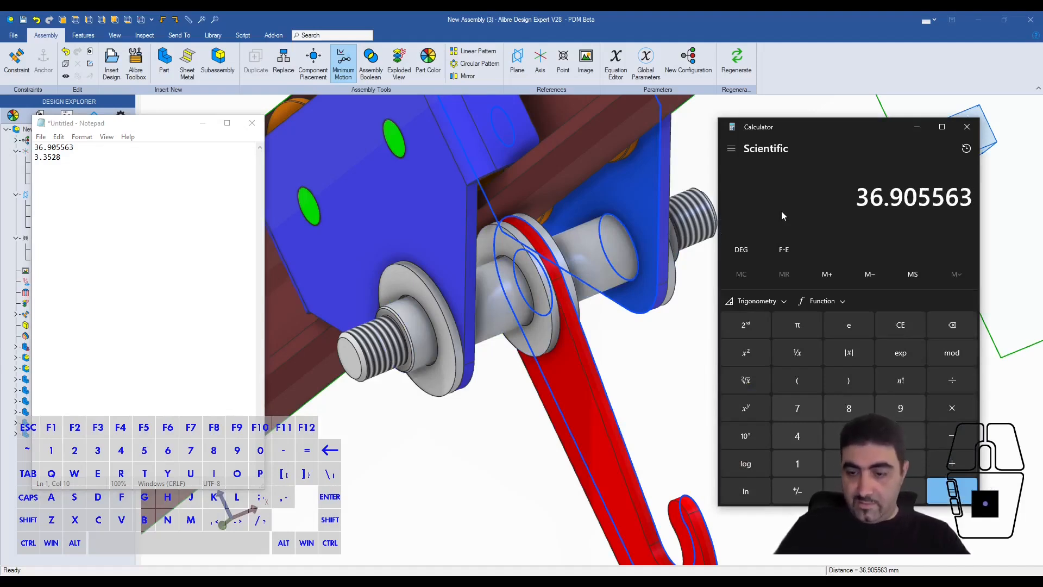
type("/3.3528")
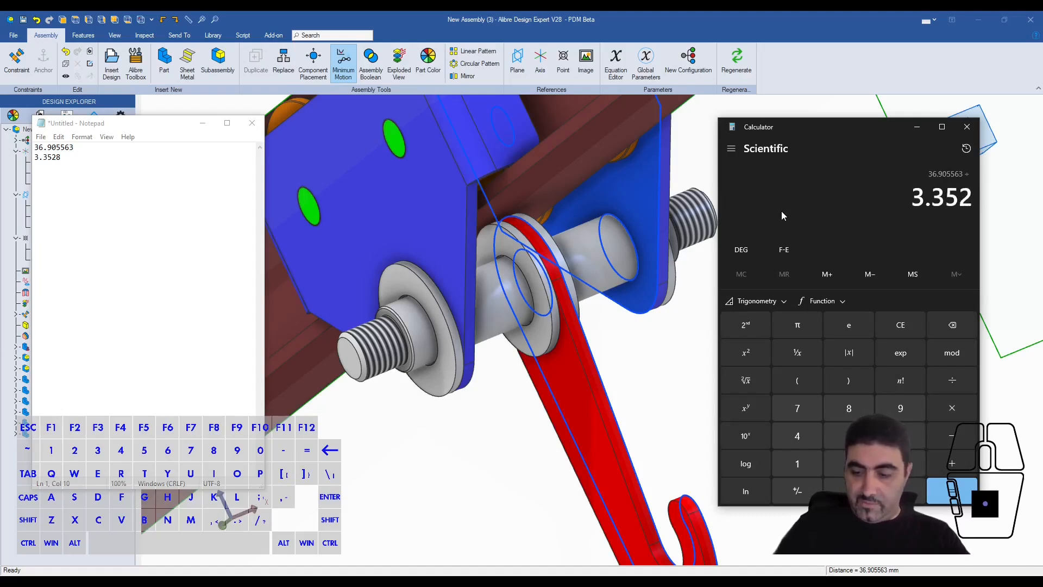
key("Return")
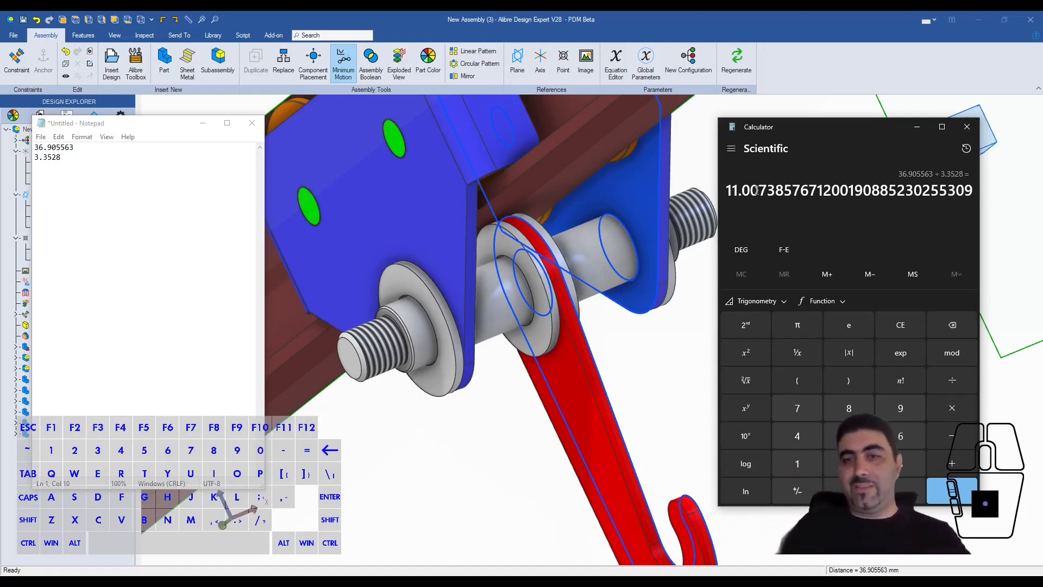
left_click_drag(758, 191, 766, 192)
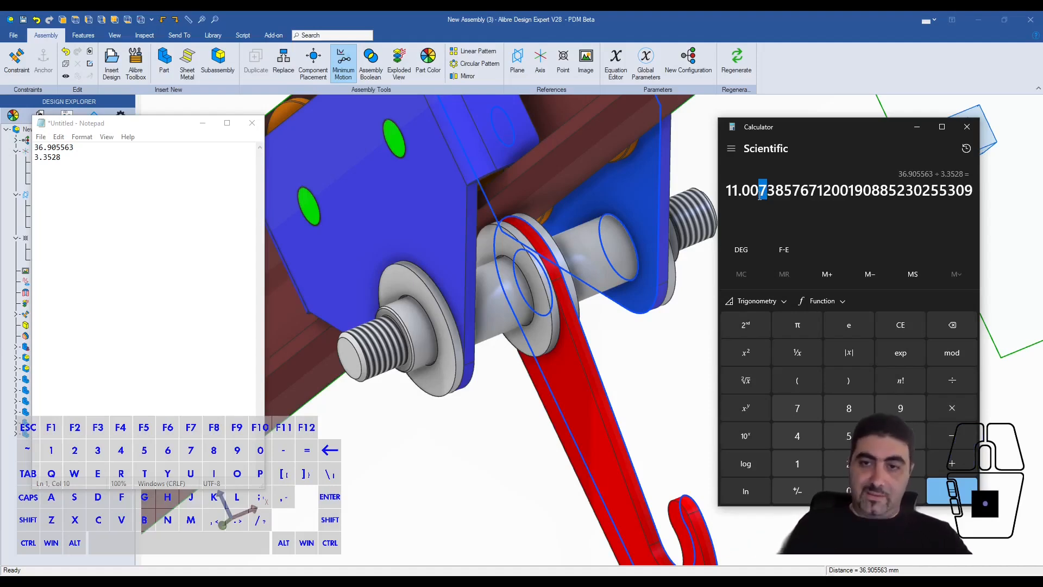
left_click(968, 128)
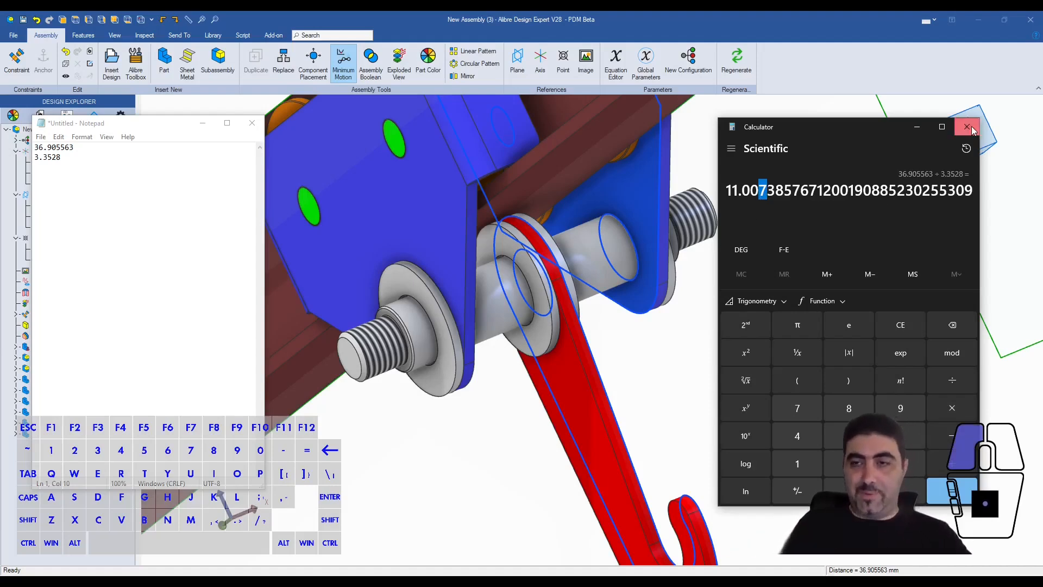
- Start a linear pattern of the washer beside the hook, using the beam's end edge as the row path
left_click(747, 327)
middle_click_drag(650, 371, 558, 239)
left_click(557, 240)
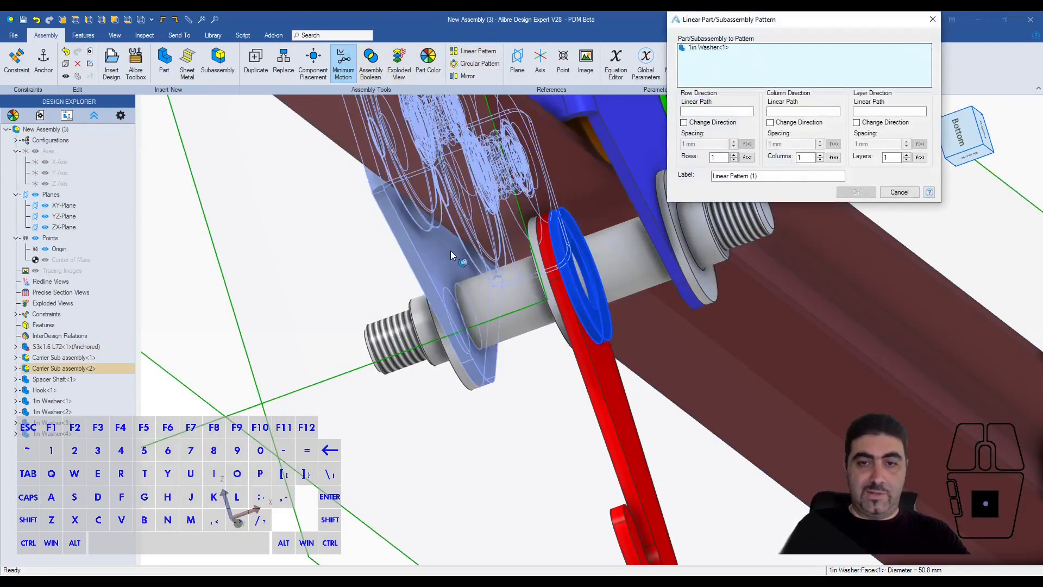
scroll(496, 353, "down", 3)
left_click(337, 137)
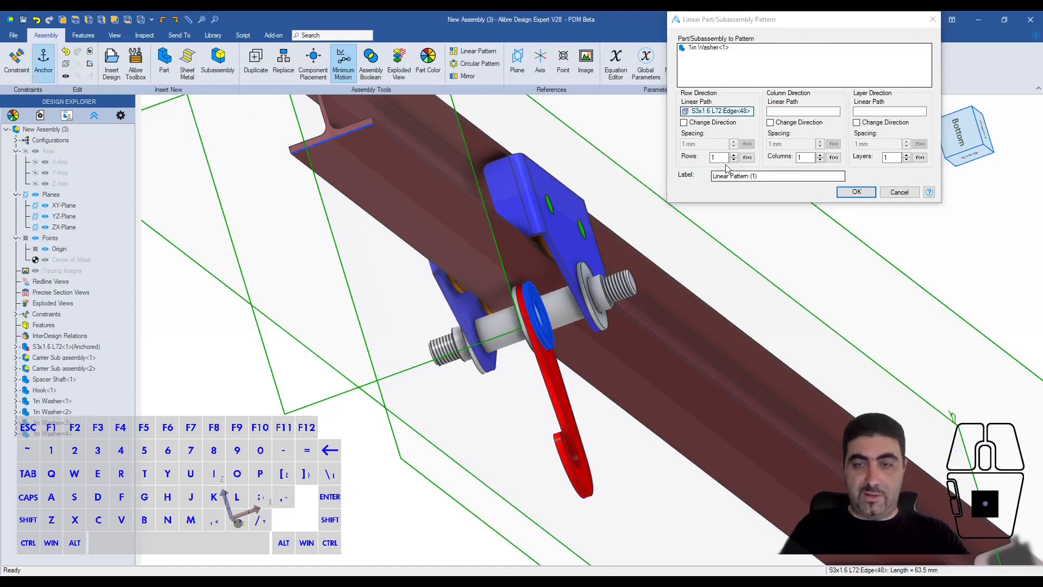
- Set the washer pattern to 11 rows spaced 3.3528 mm and create it
left_click(726, 157)
type("1")
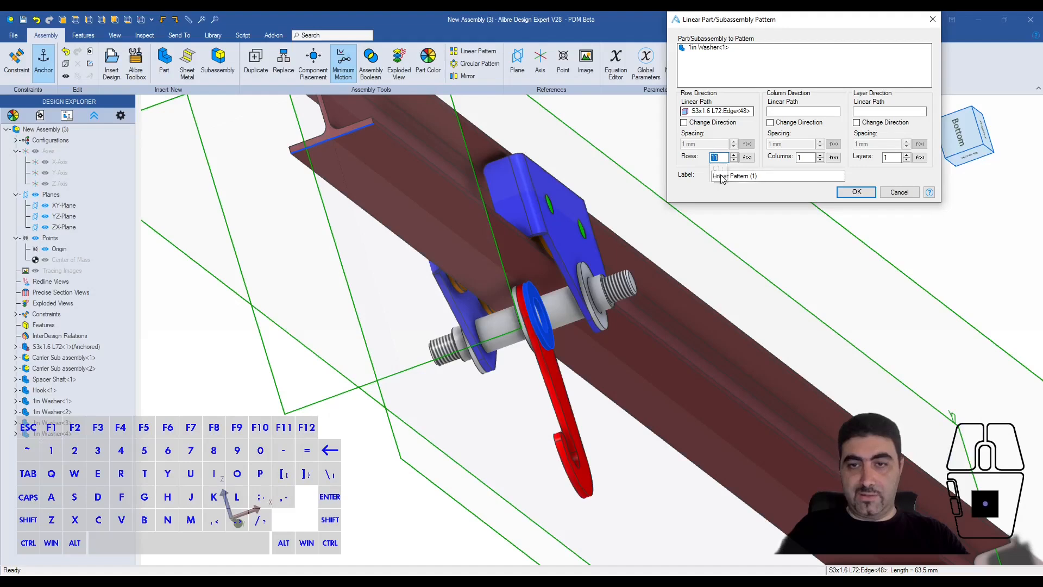
left_click_drag(706, 144, 667, 147)
type("3.")
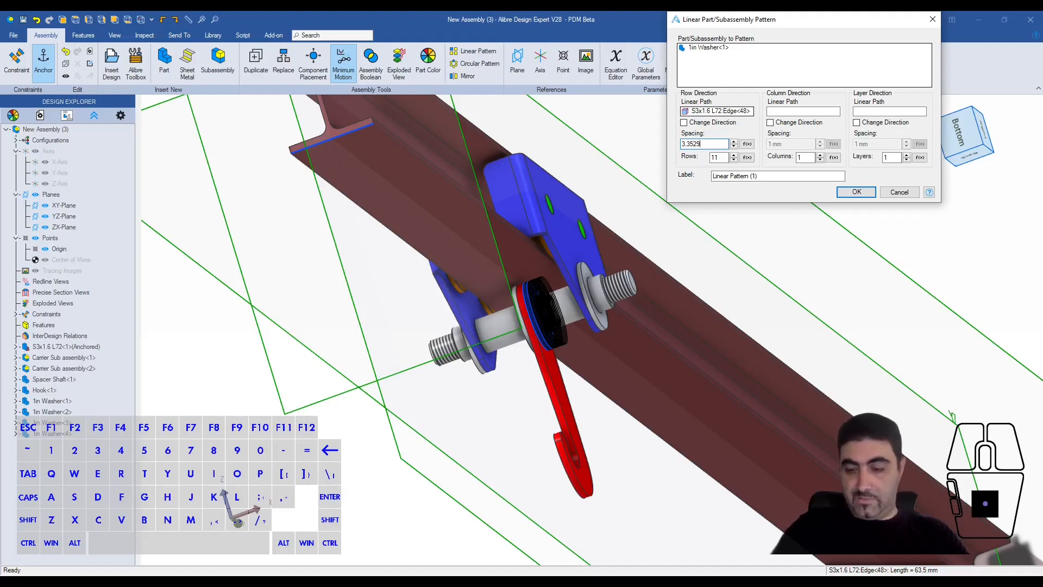
type("3528")
left_click(734, 177)
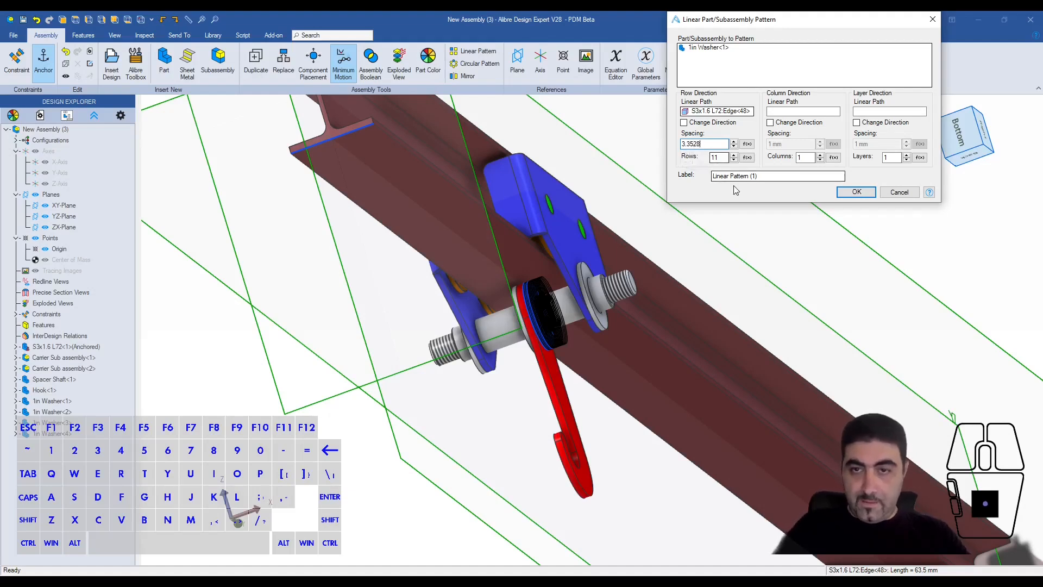
scroll(603, 280, "up", 5)
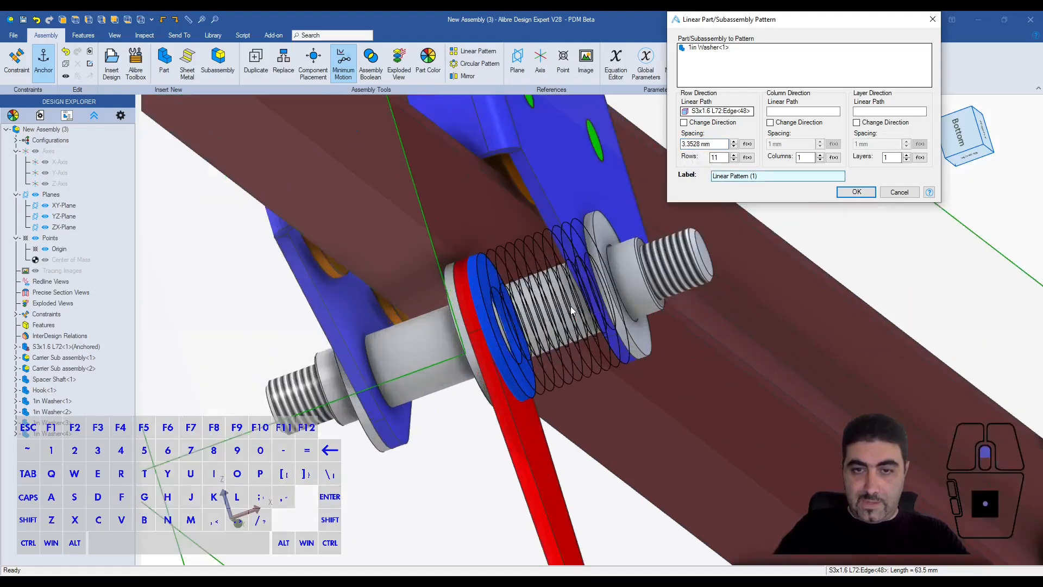
left_click(856, 192)
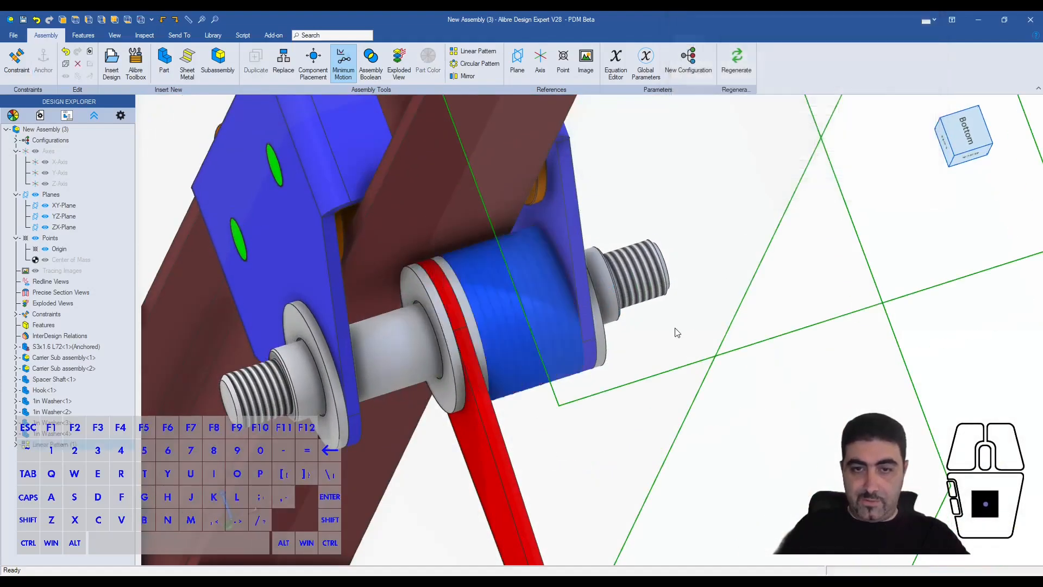
- Start a linear pattern of the washer on the hook's other side, using the beam's end edge as the row path
middle_click_drag(581, 321, 598, 301)
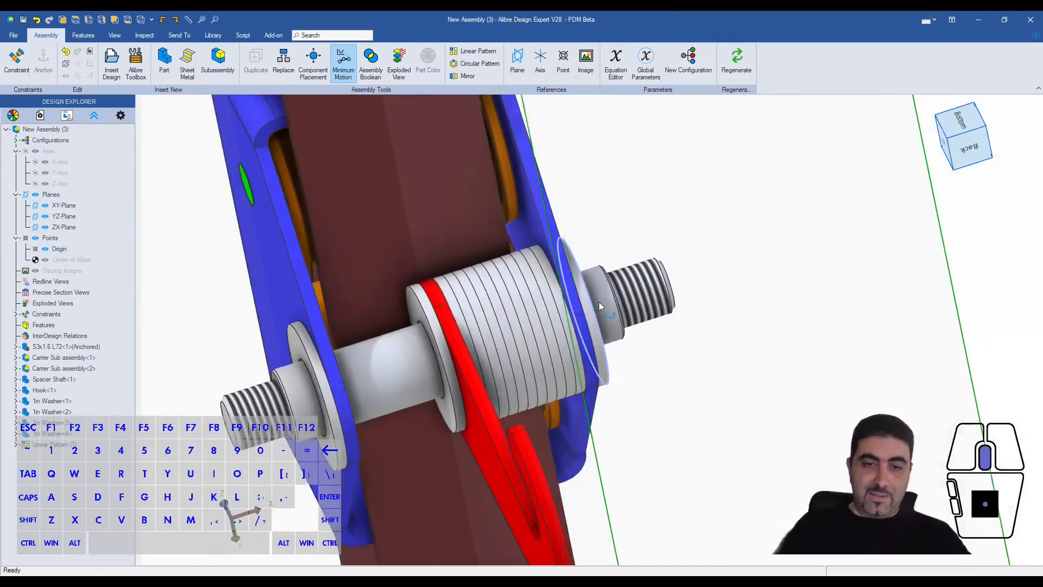
left_click(413, 299)
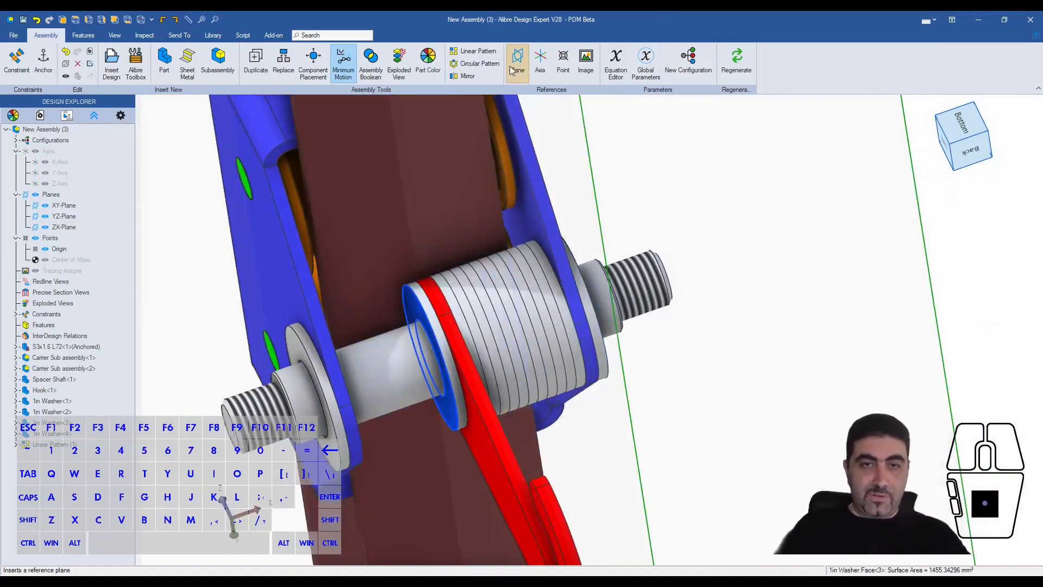
left_click(691, 113)
scroll(494, 196, "down", 6)
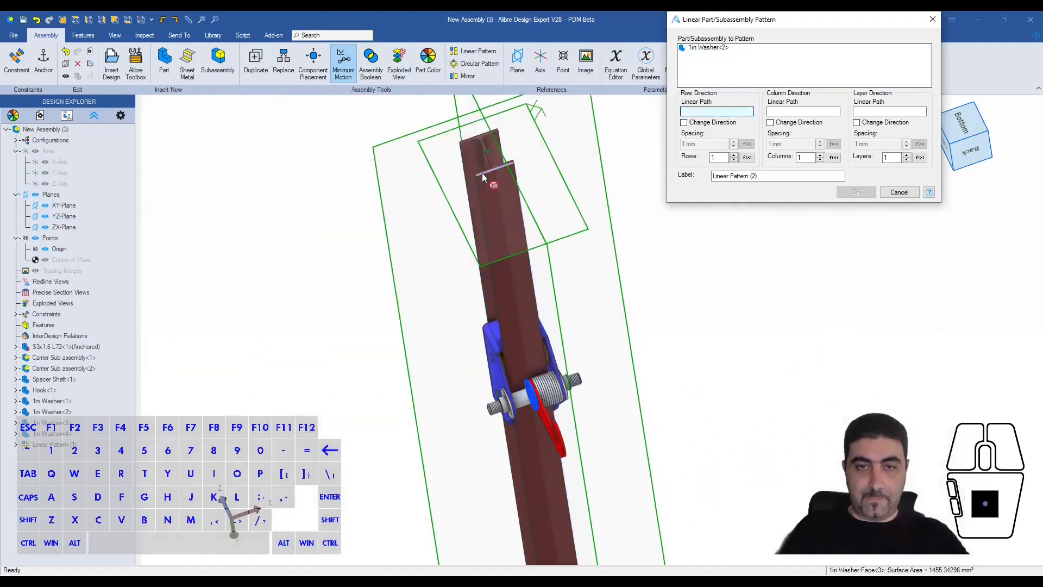
left_click(482, 176)
- Link the second washer pattern's row count C4 to parameter c1 in the Equation Editor
left_click_drag(723, 158, 710, 159)
type("11")
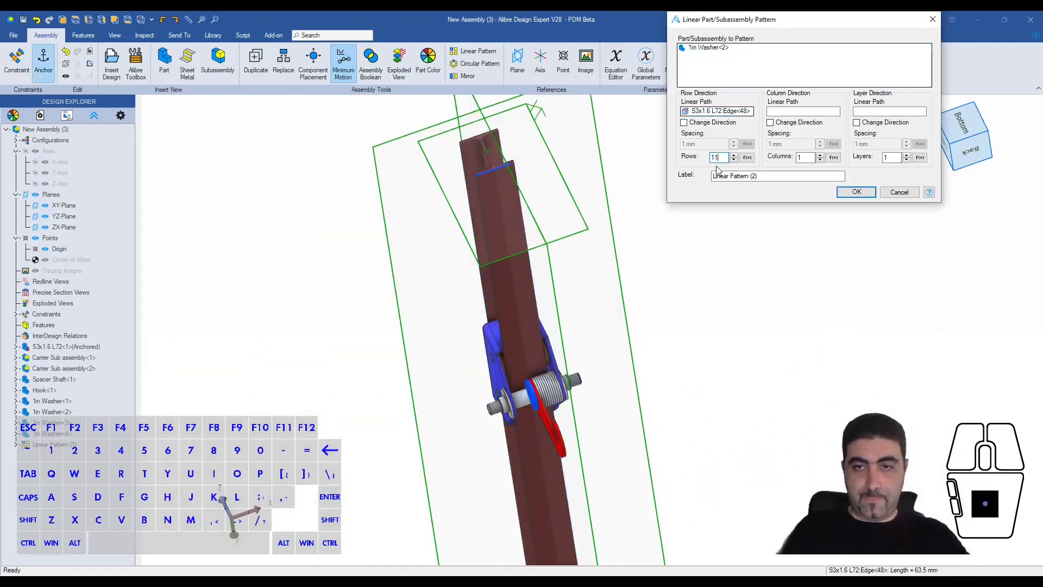
double_click(721, 158)
left_click(747, 158)
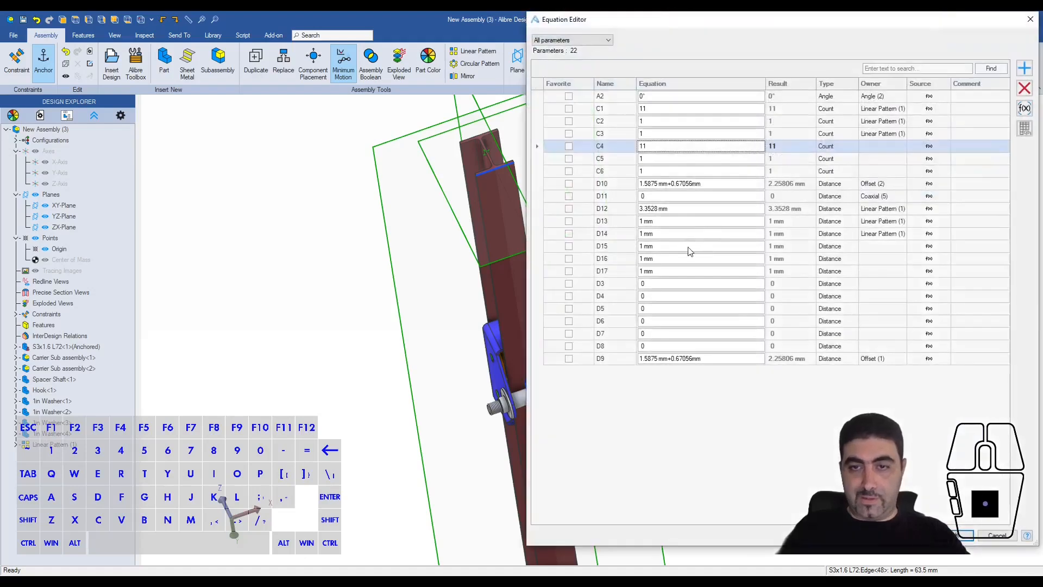
left_click(660, 146)
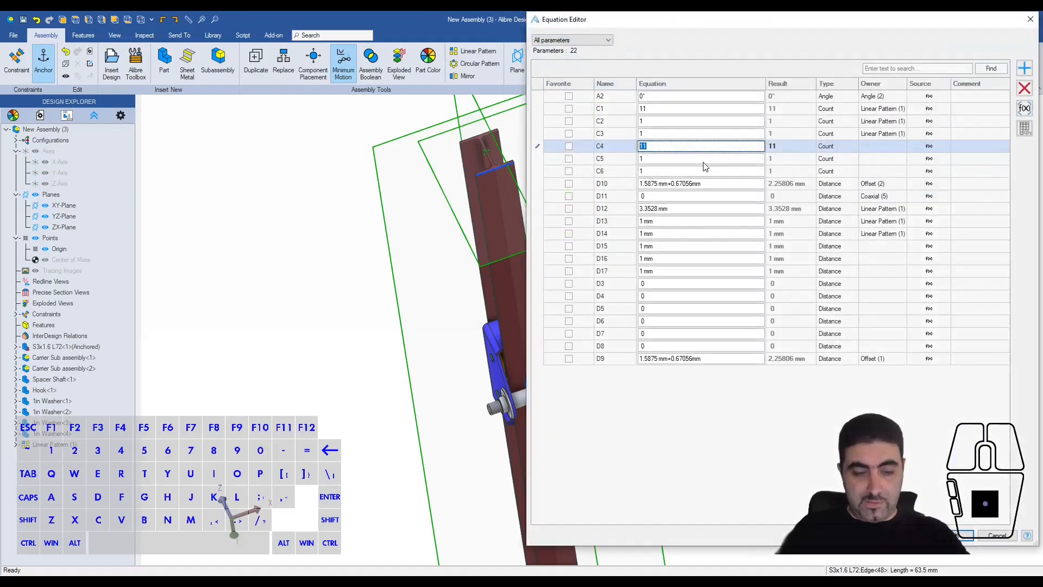
type("c1")
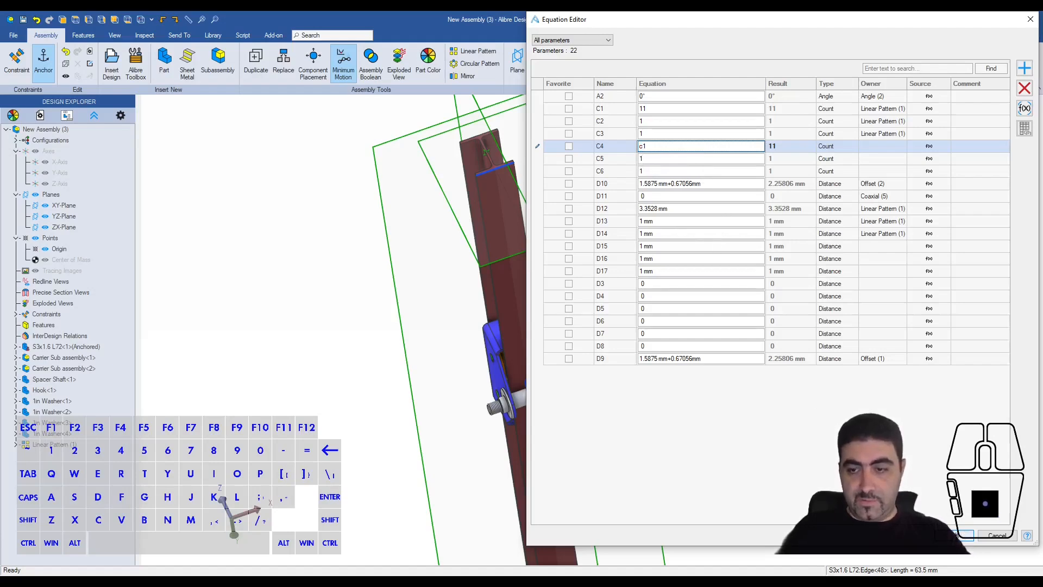
left_click(955, 535)
- Link the second pattern's row spacing D15 to parameter d12 and create the pattern
left_click(746, 145)
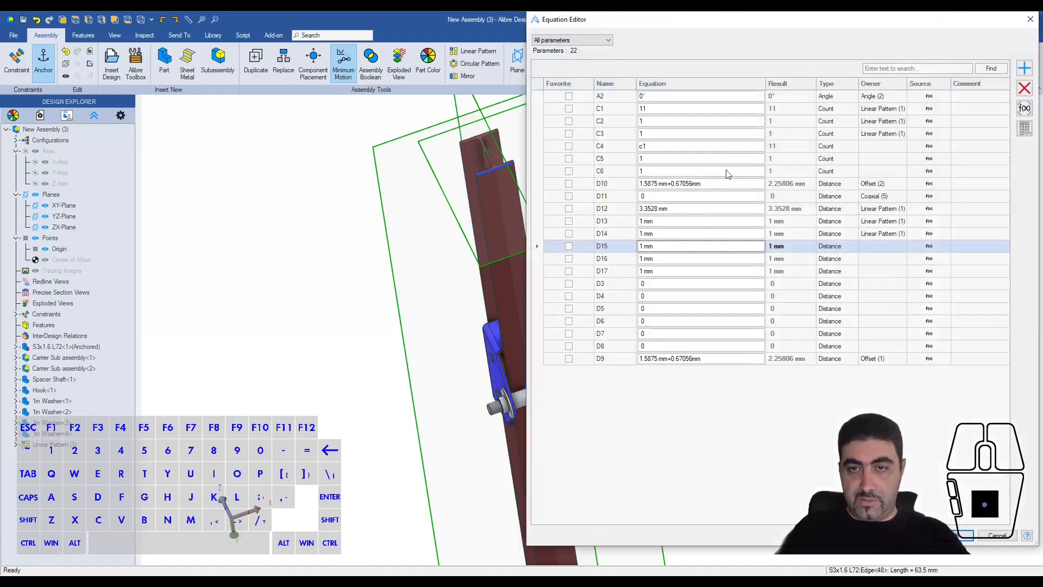
left_click(642, 247)
type("d12")
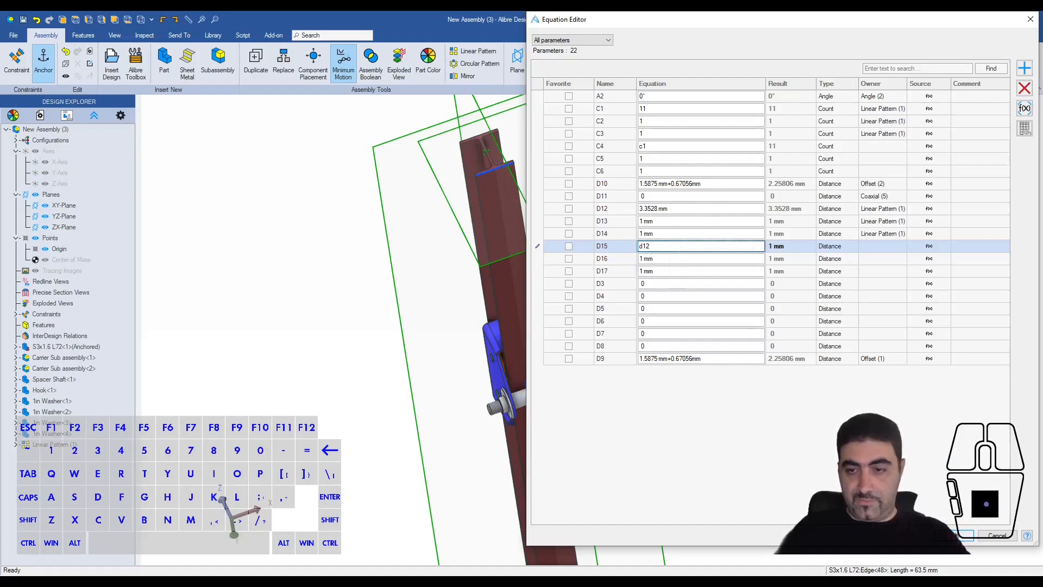
left_click(956, 536)
left_click(856, 192)
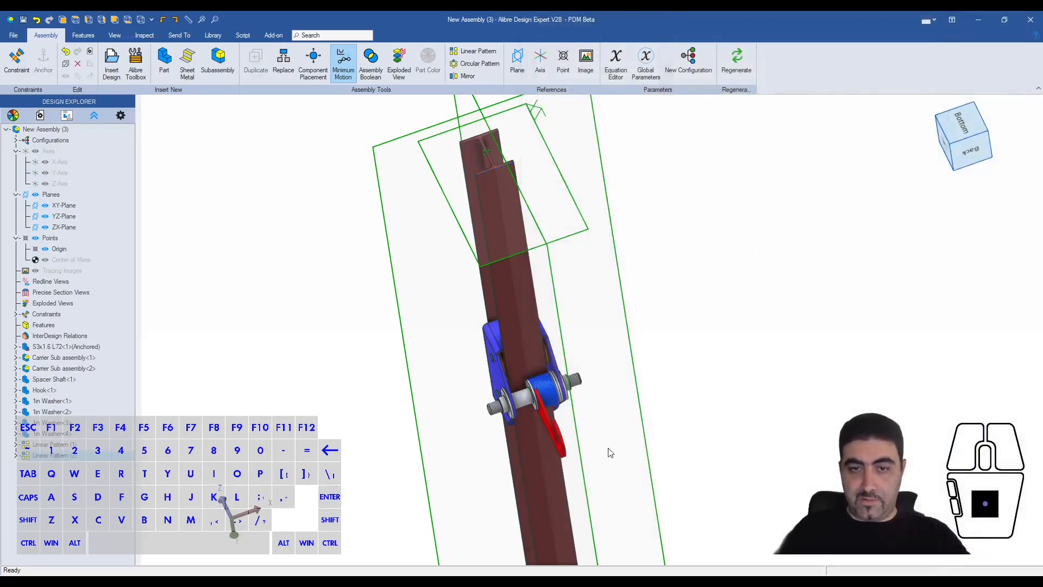
- Edit the second washer pattern to reverse its row direction so the washers run away from the hook
right_click(100, 456)
left_click(122, 464)
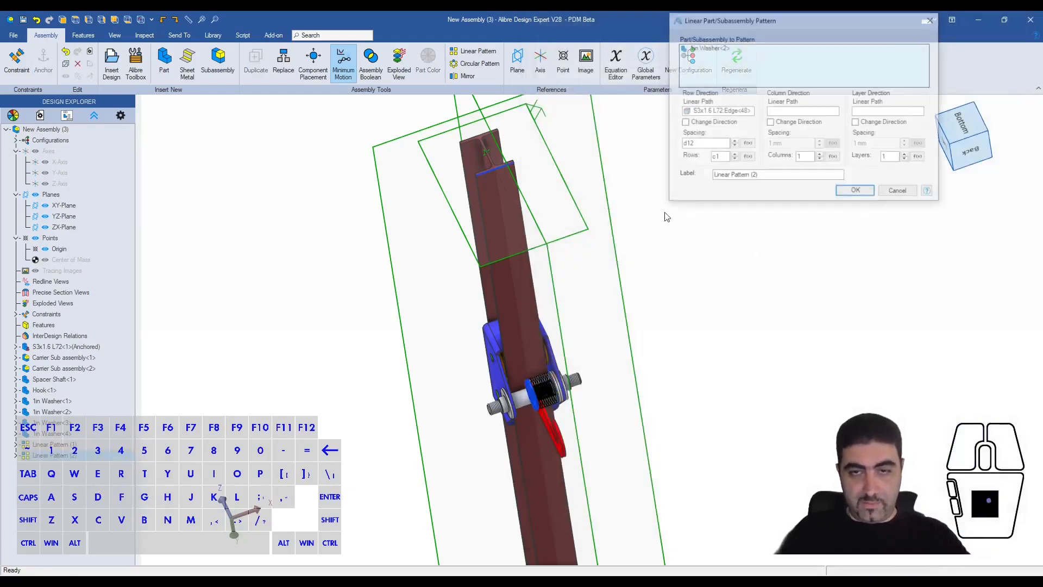
left_click(850, 192)
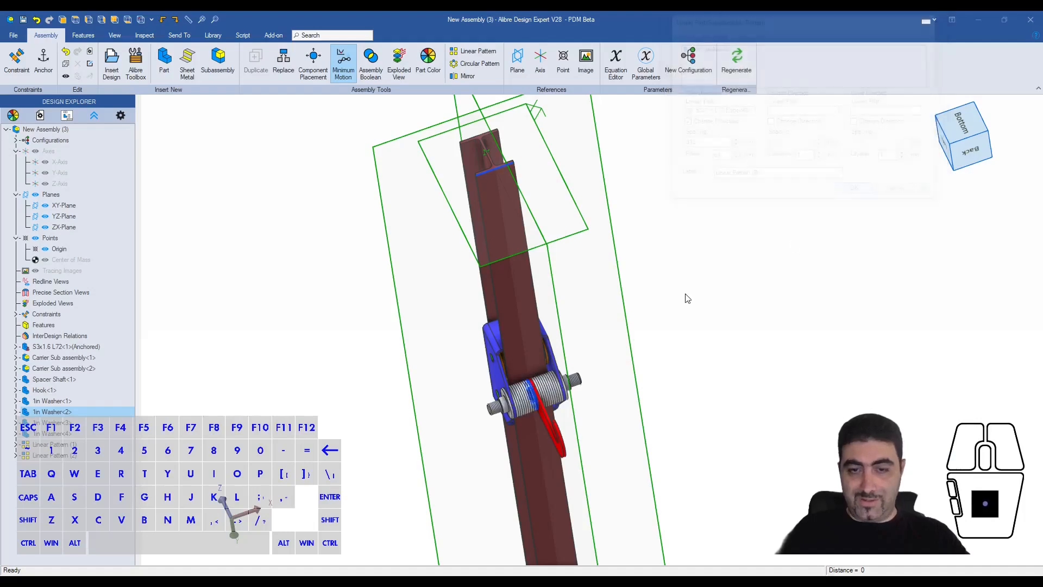
- Examine the washer stacks on both sides of the hook and the exposed shaft shoulders outside the carriers
scroll(535, 446, "up", 10)
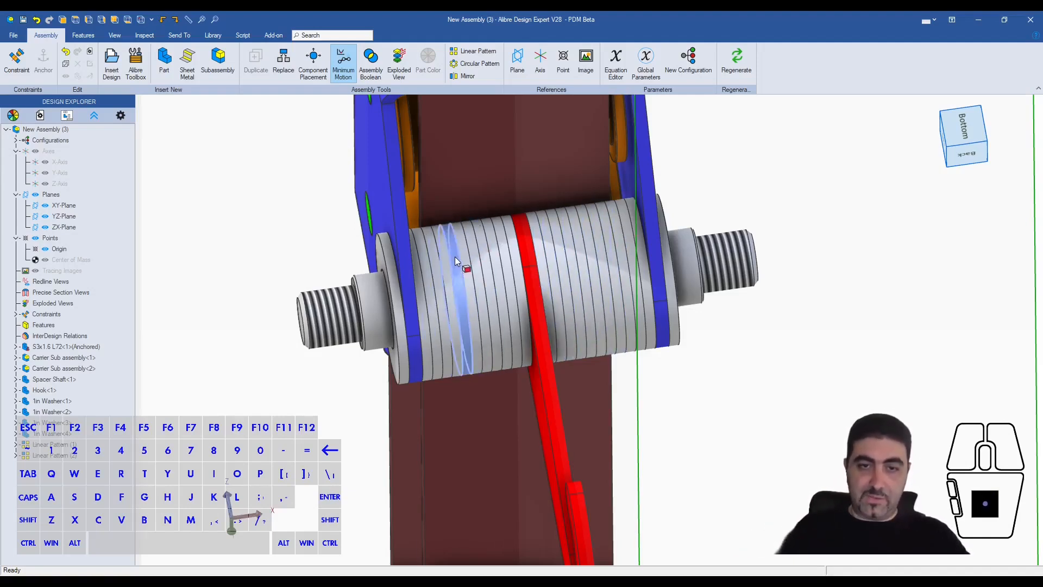
scroll(535, 267, "down", 4)
middle_click_drag(535, 268, 519, 266)
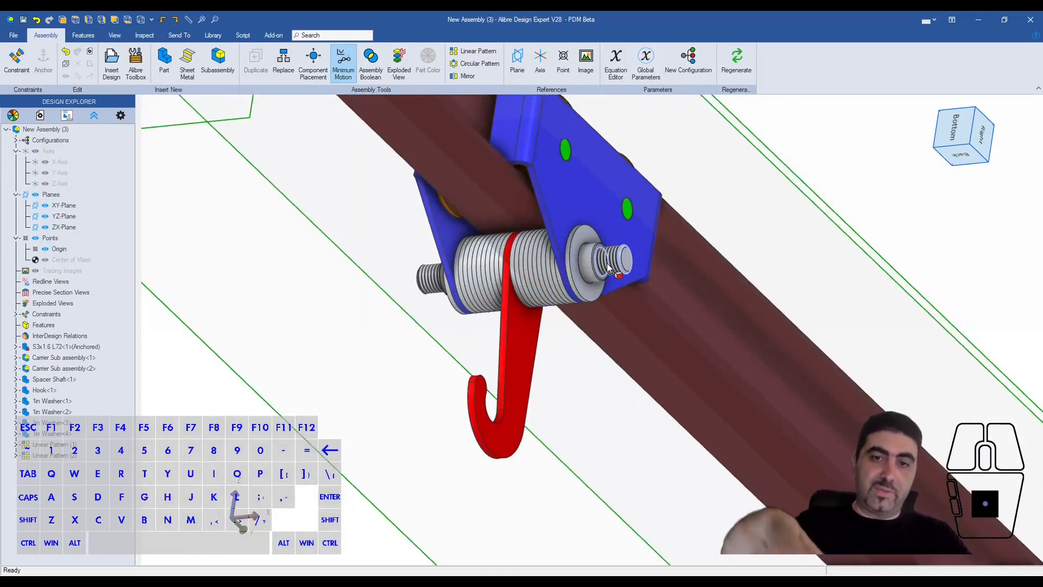
scroll(603, 263, "up", 3)
scroll(627, 277, "down", 2)
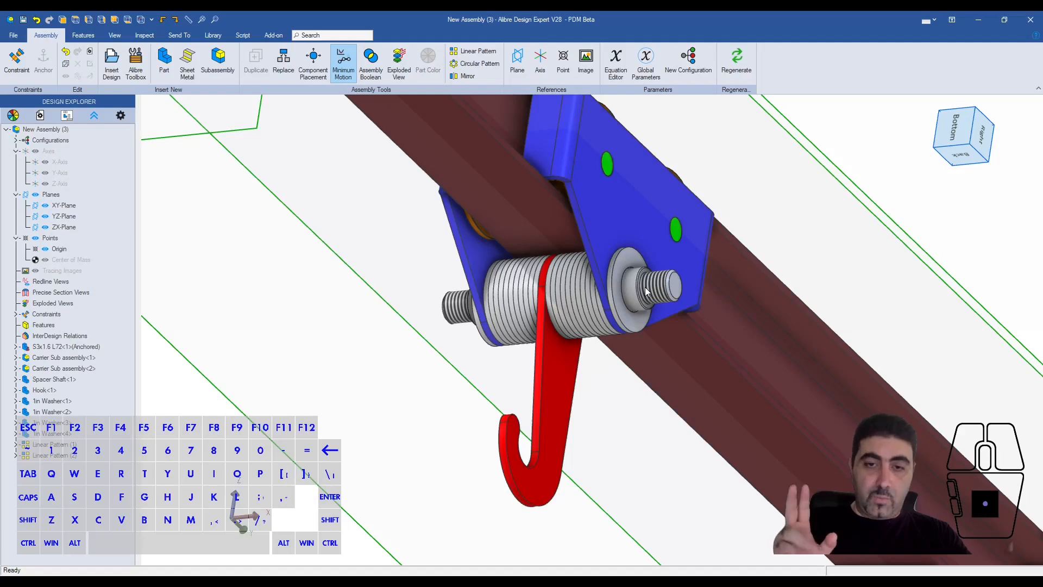
middle_click_drag(644, 286, 637, 265)
scroll(637, 263, "up", 3)
scroll(620, 273, "down", 1)
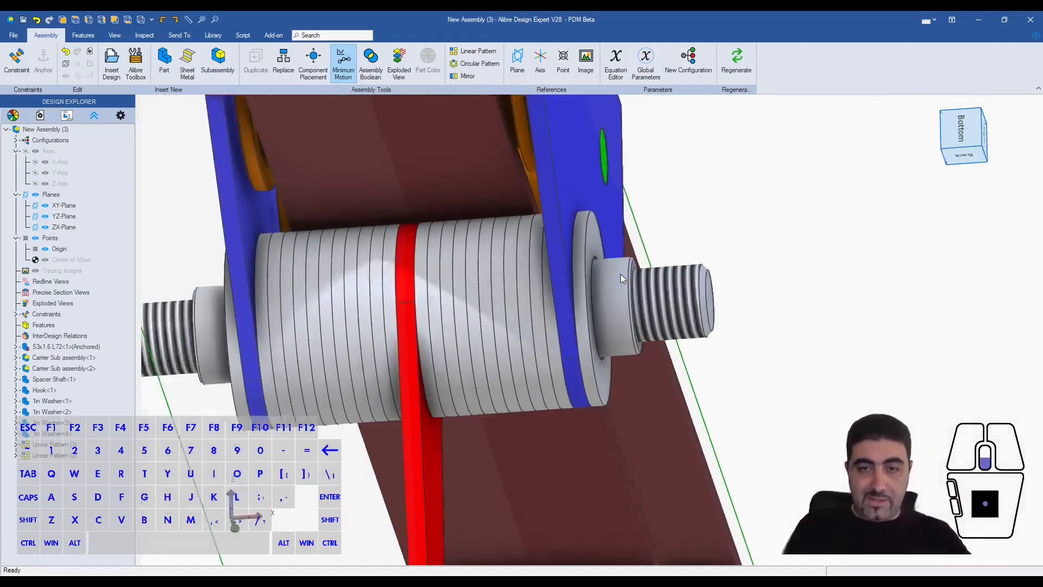
- Measure from the carrier's outer face to the shaft's shoulder edge and note 13.560693 and 3.3528 in Notepad
left_click(609, 288)
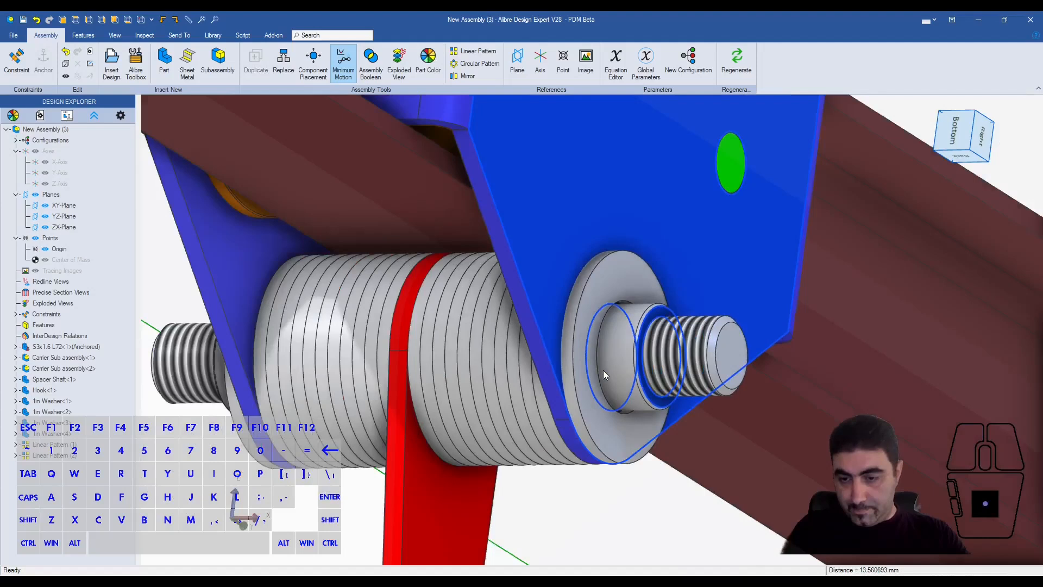
key("alt+Tab")
key("ctrl+a")
type("13.560693 3.3528")
- Divide the noted distance 13.560693 by the washer thickness 3.3528 in Calculator
left_click_drag(851, 132, 761, 133)
type("13.560693/3.3528")
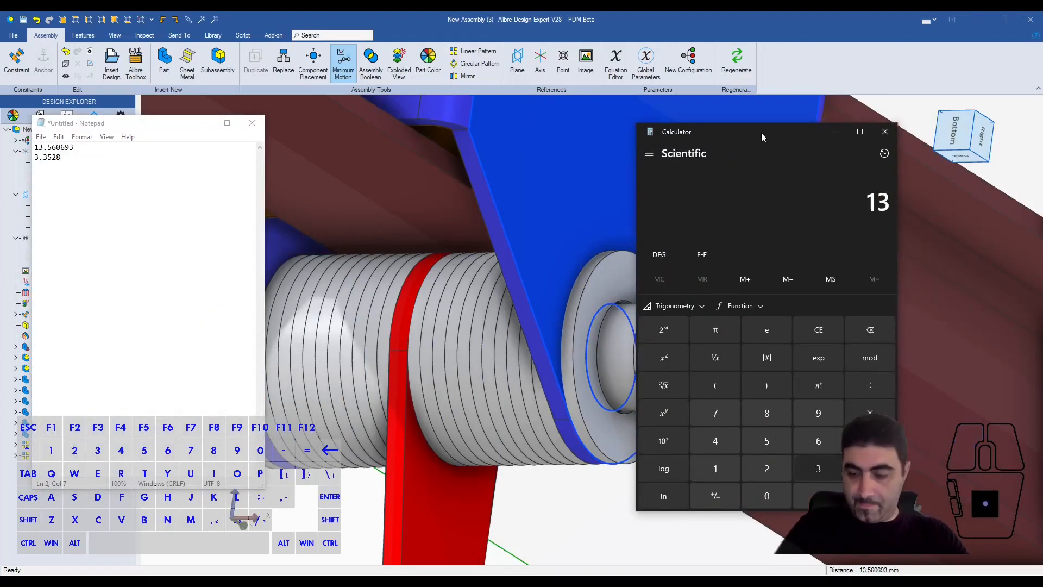
key("Return")
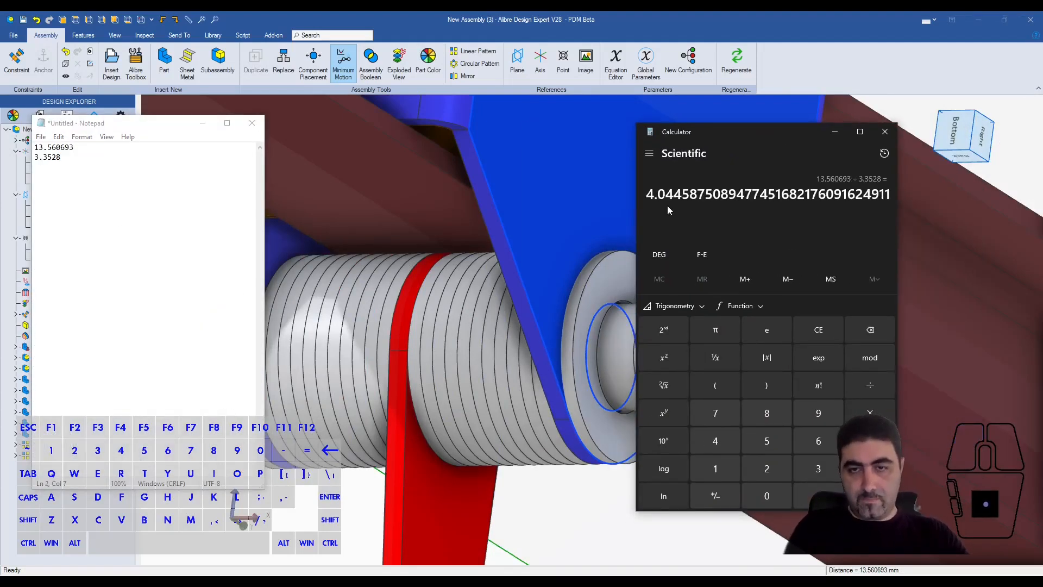
- Multiply 0.04 by 3.3528 to find the leftover gap, close Calculator, and clear the selection in the assembly
type("0.04*3.3528")
key("Return")
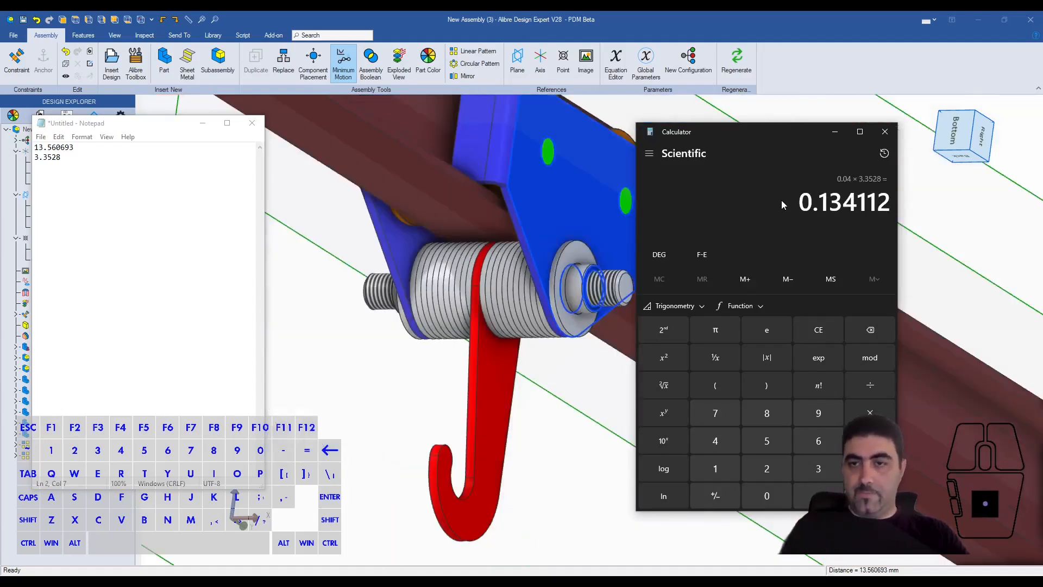
left_click_drag(821, 204, 890, 204)
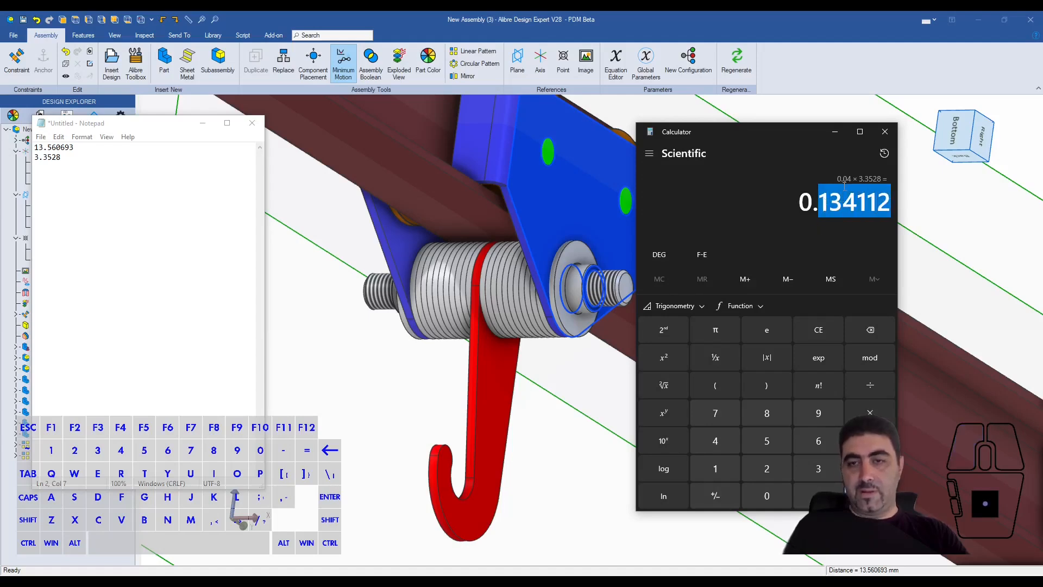
left_click(884, 133)
left_click(904, 175)
key("Escape")
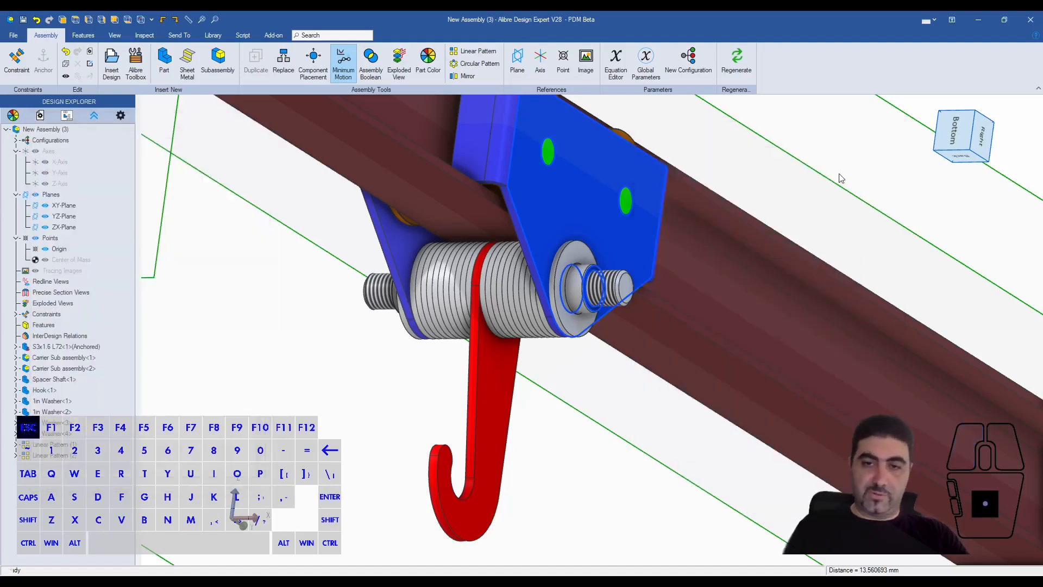
- Start a linear pattern of the washer outside the measured carrier, using the beam's end edge as the row path
left_click(577, 255)
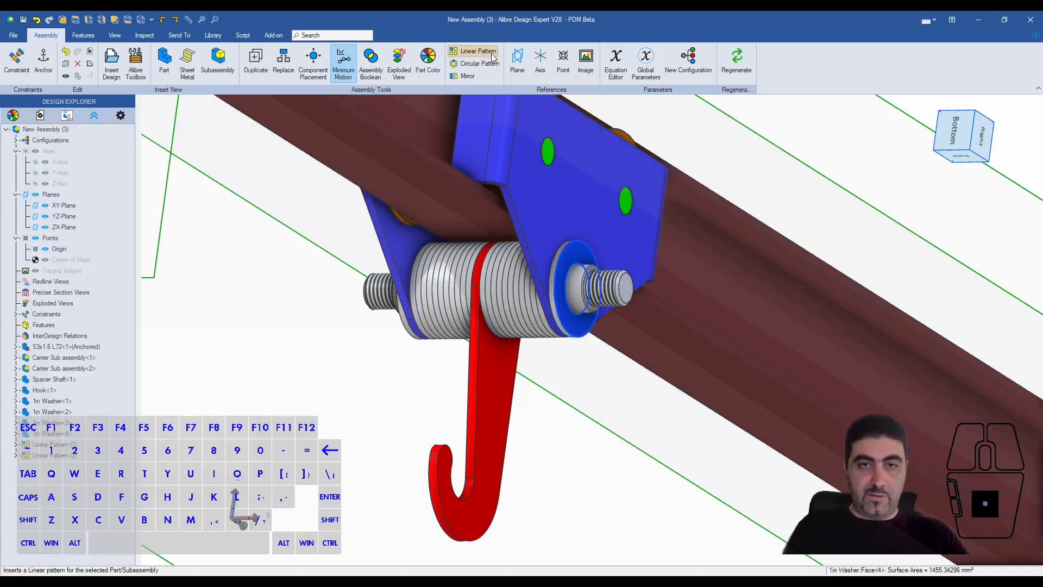
left_click(473, 51)
left_click(707, 112)
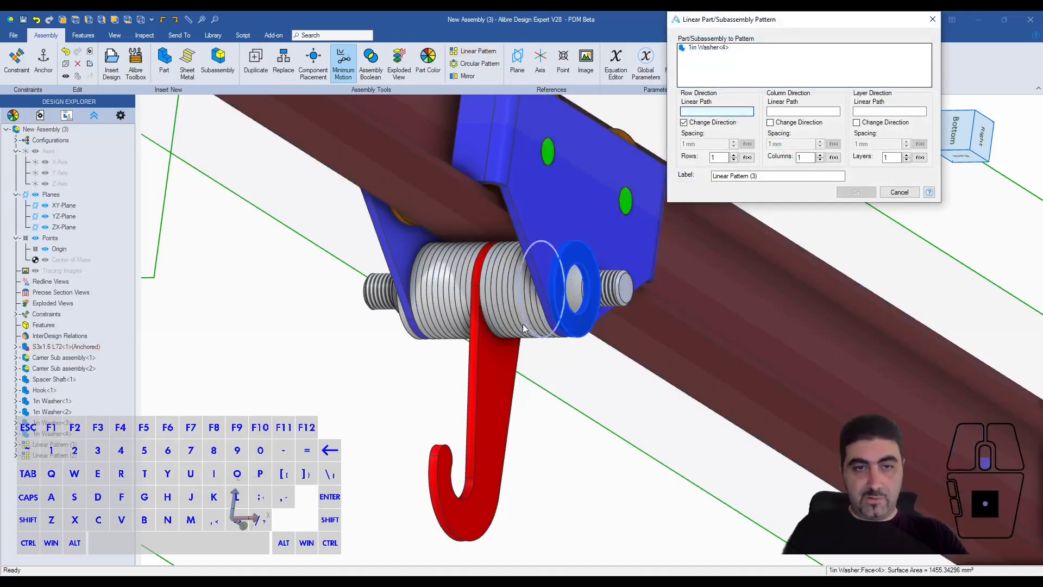
scroll(523, 320, "down", 3)
left_click(290, 131)
- Set the outer washer pattern to 4 rows with its spacing linked to d12
left_click(716, 157)
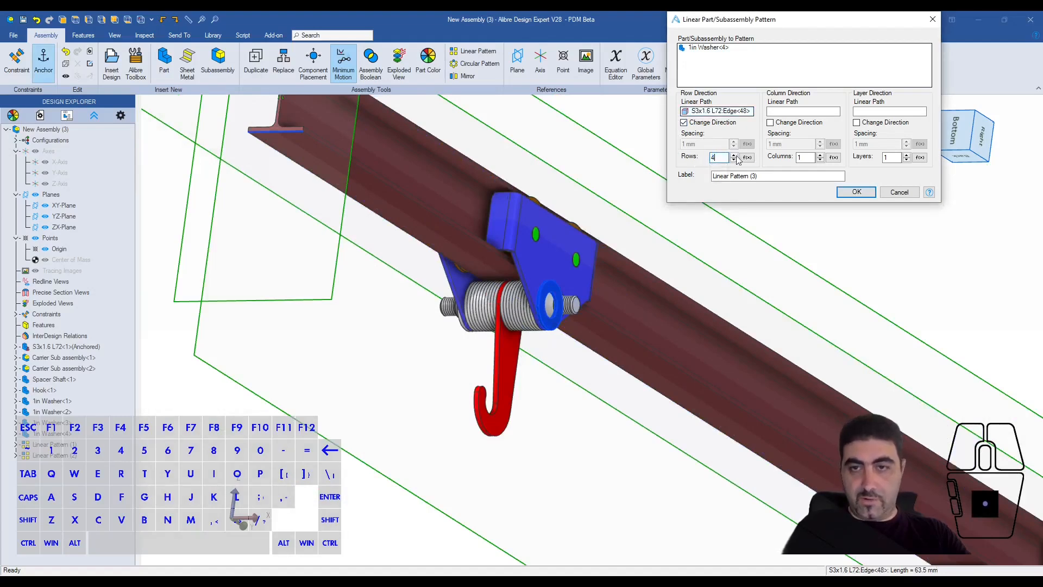
left_click(743, 176)
left_click_drag(711, 144, 654, 143)
type("d12")
left_click(718, 157)
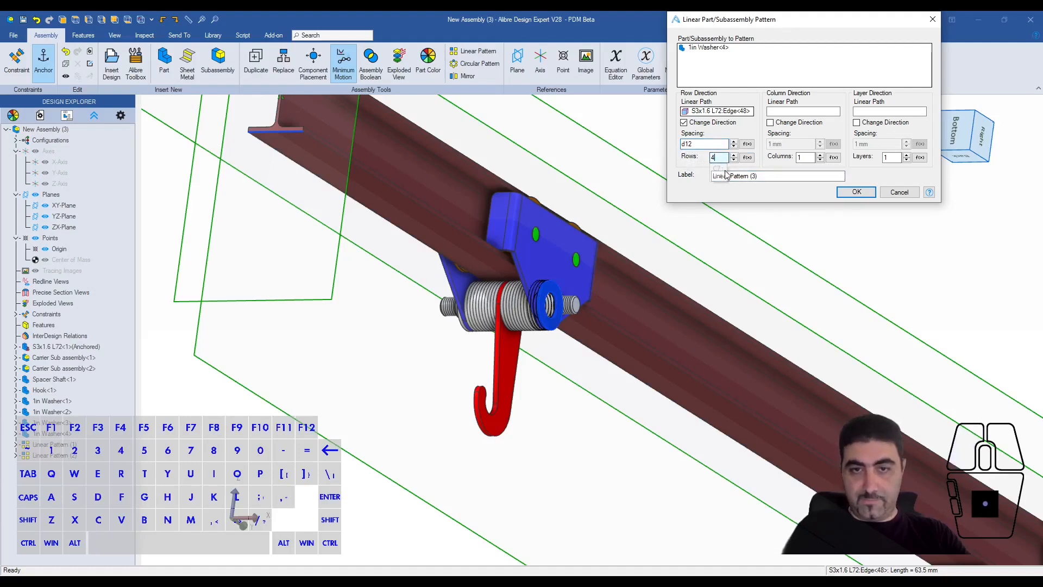
- Flip the outer washer pattern's row direction to run outward along the shaft and create the pattern
scroll(551, 307, "up", 3)
scroll(551, 310, "up", 4)
middle_click_drag(554, 327, 556, 292)
left_click(712, 123)
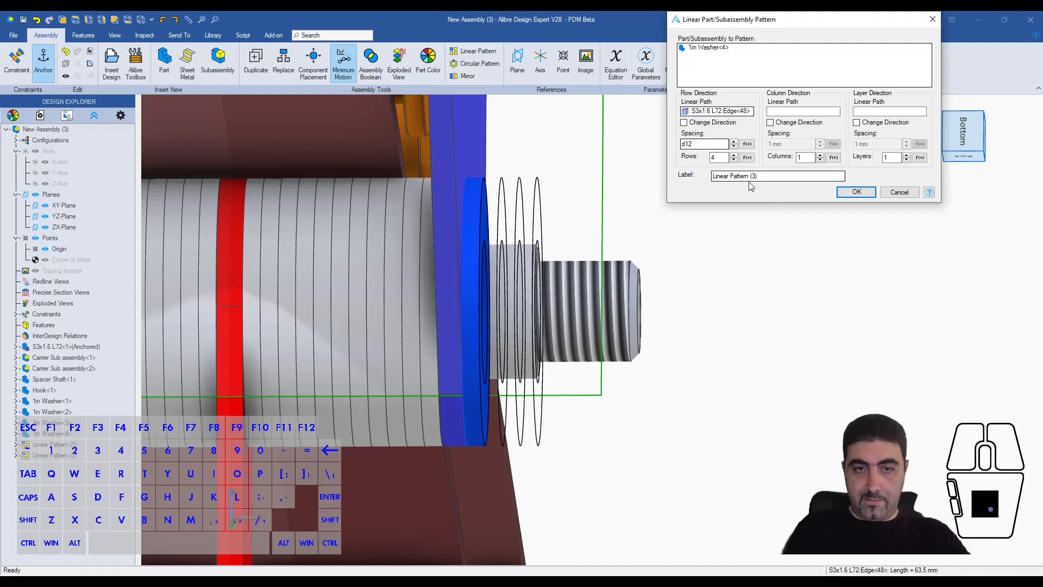
left_click(856, 192)
- Start a linear pattern of the washer outside the opposite carrier and link its row count C10 to c7
scroll(821, 272, "down", 4)
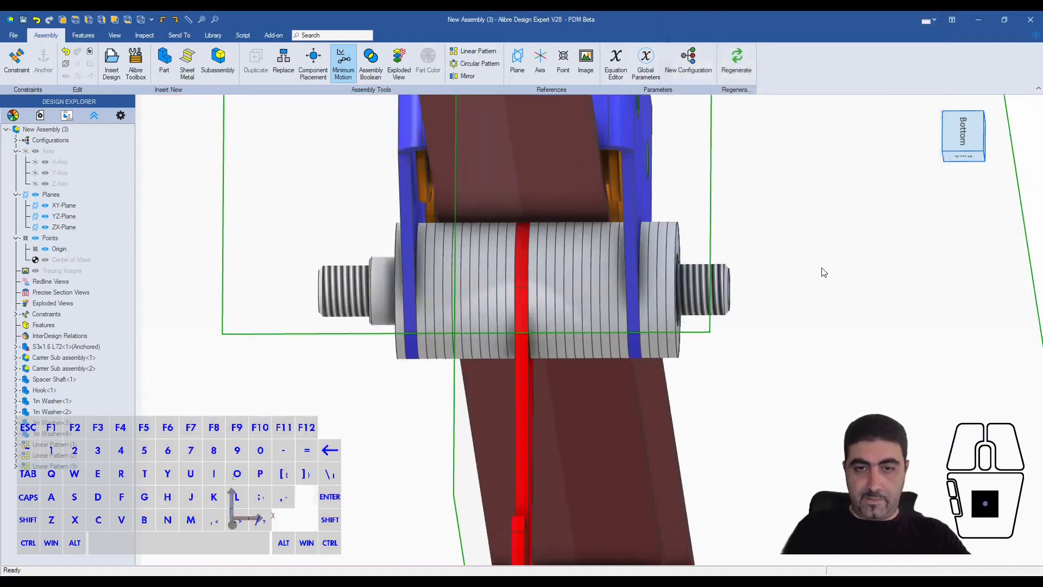
middle_click_drag(823, 271, 382, 275)
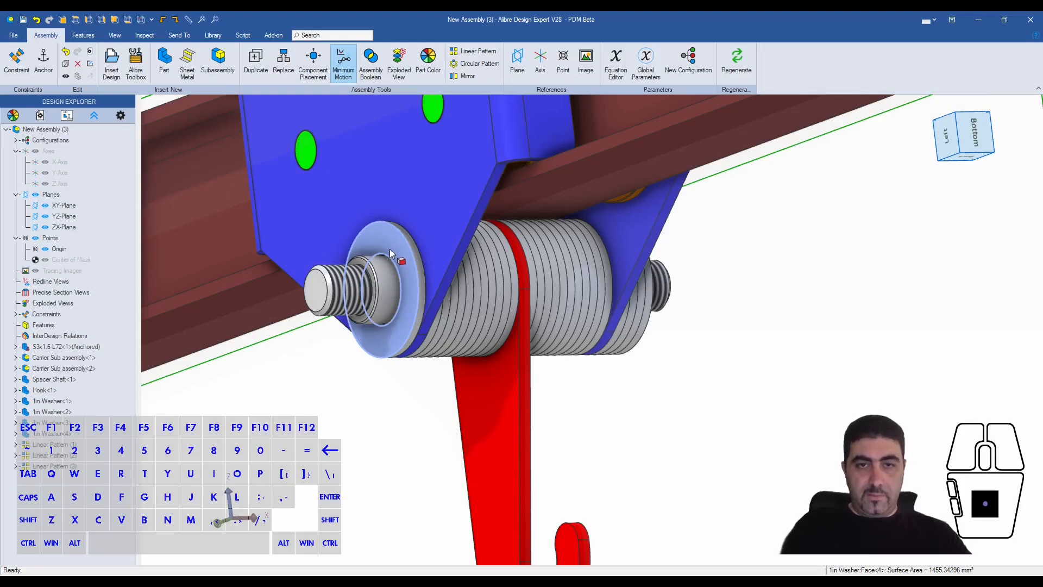
left_click(390, 249)
left_click(473, 51)
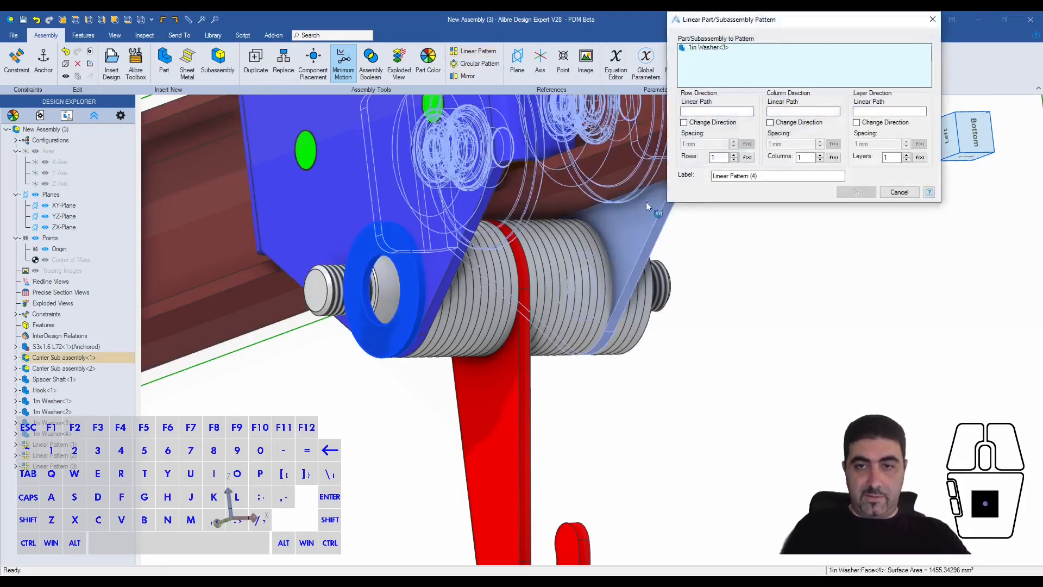
left_click(742, 158)
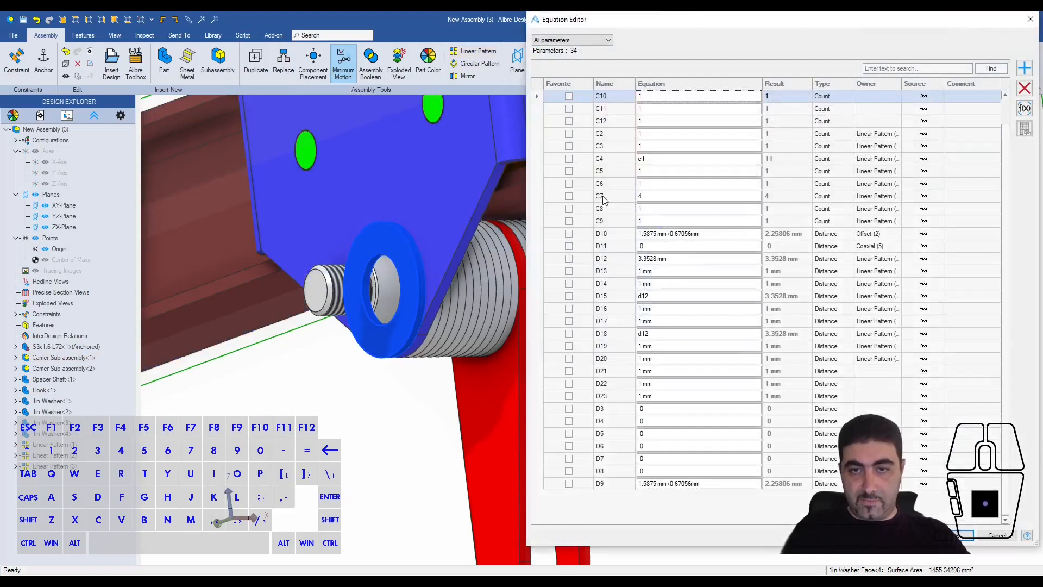
left_click(641, 96)
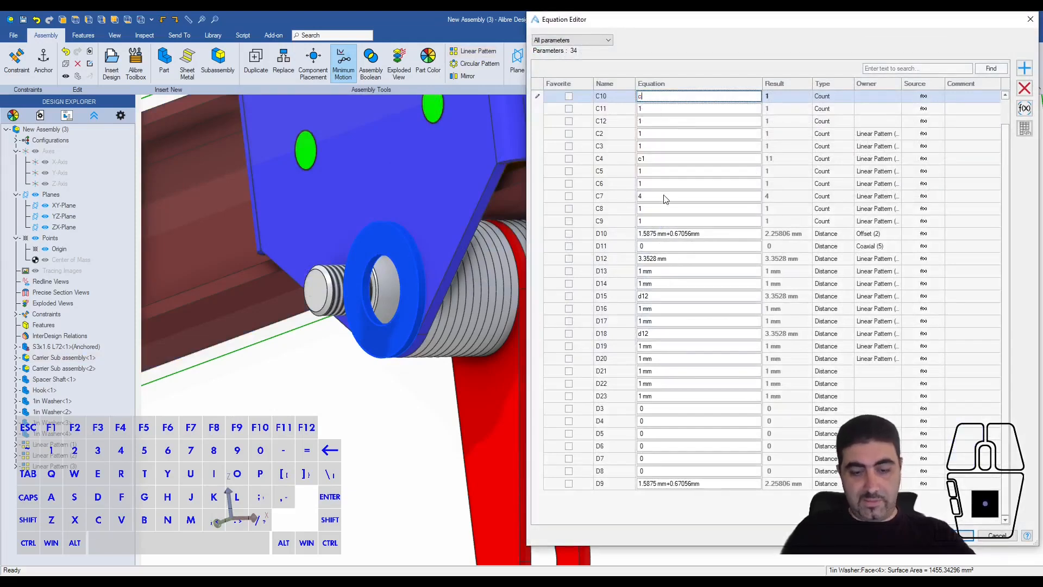
left_click(963, 535)
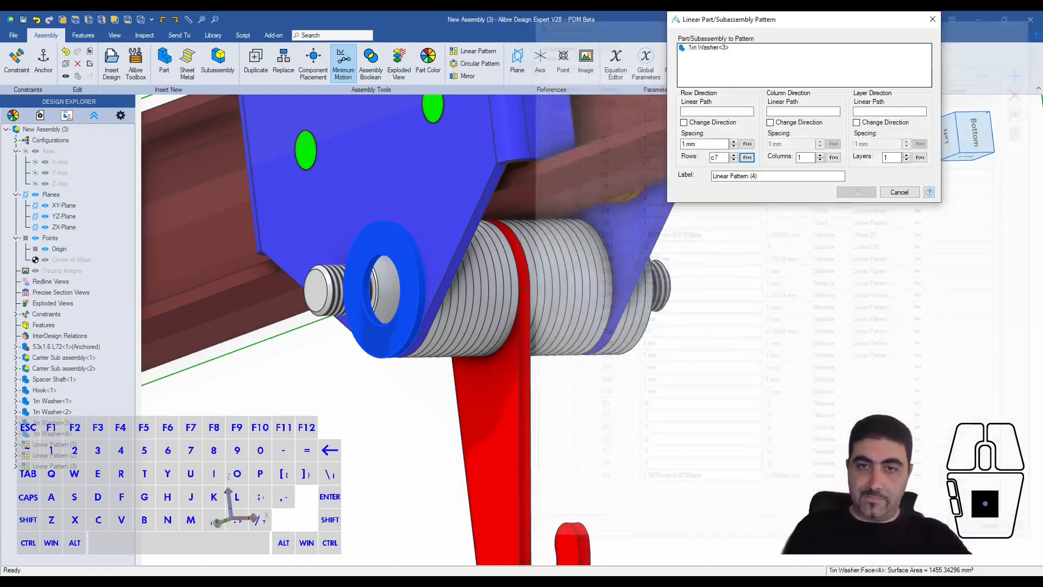
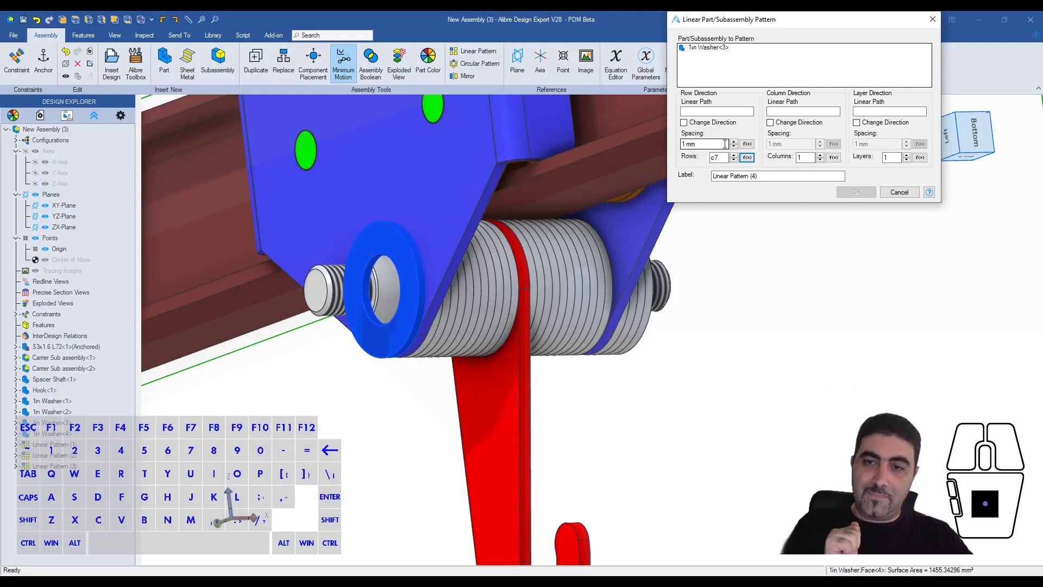
- Link the row spacing of the opposite outer washer pattern to d12
left_click(717, 144)
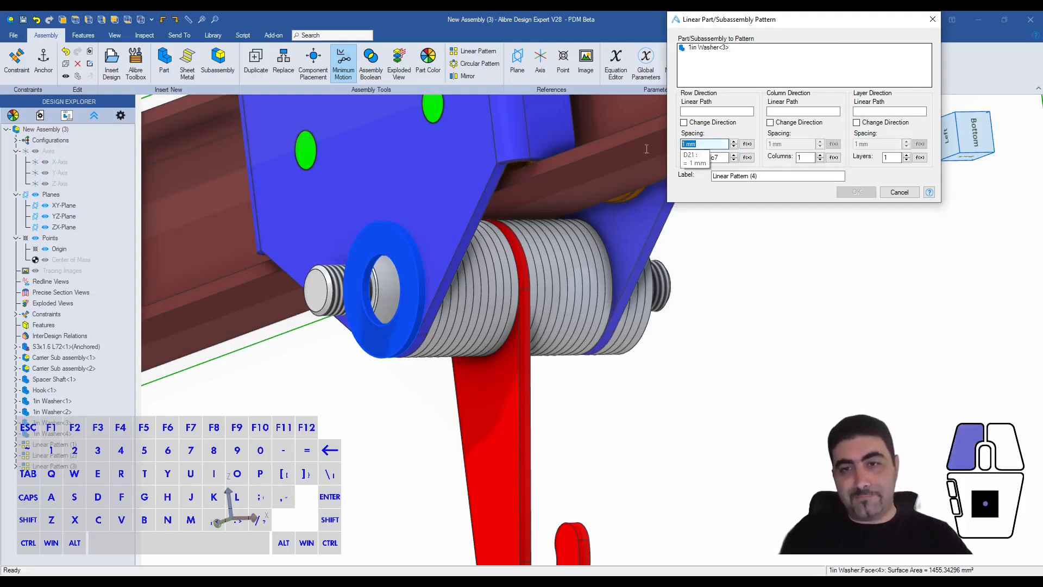
type("e")
key("BackSpace")
type("d12")
left_click(786, 177)
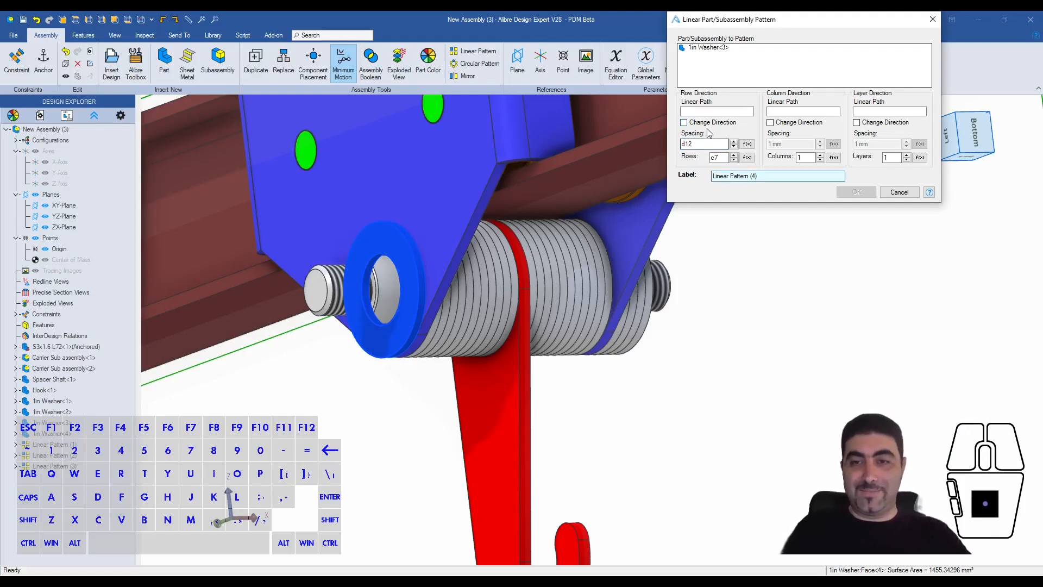
- Flip the pattern's row direction, pick the beam's bottom end edge as the row path and create the pattern
left_click(685, 123)
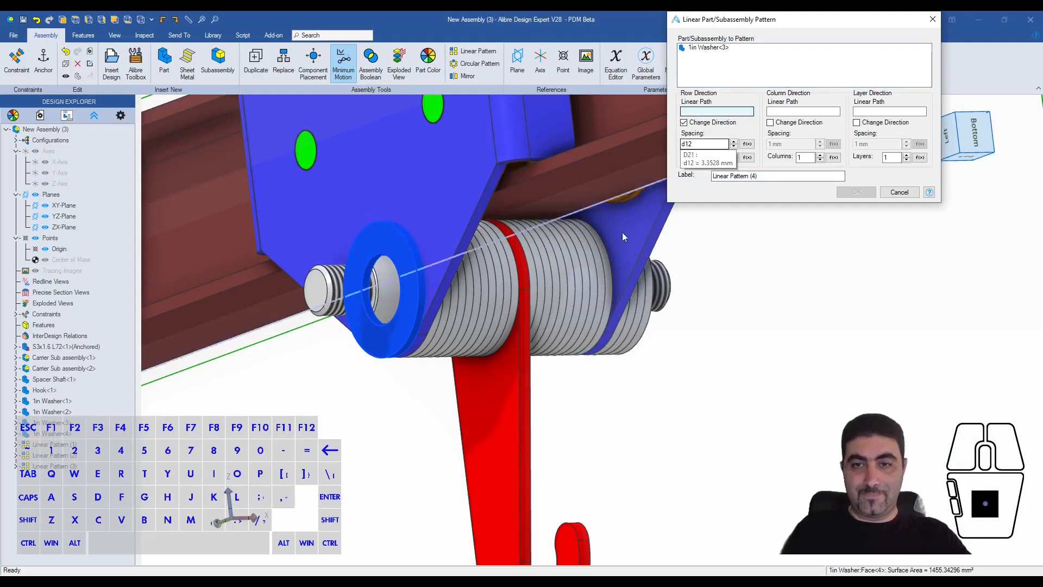
scroll(625, 239, "down", 5)
left_click(712, 243)
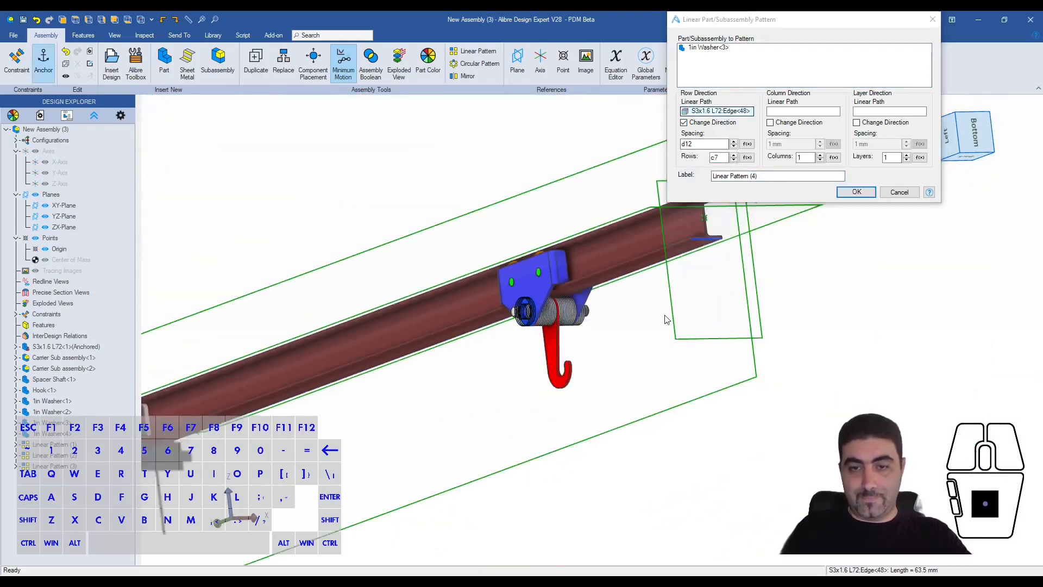
scroll(572, 331, "up", 5)
left_click(861, 194)
scroll(686, 309, "up", 3)
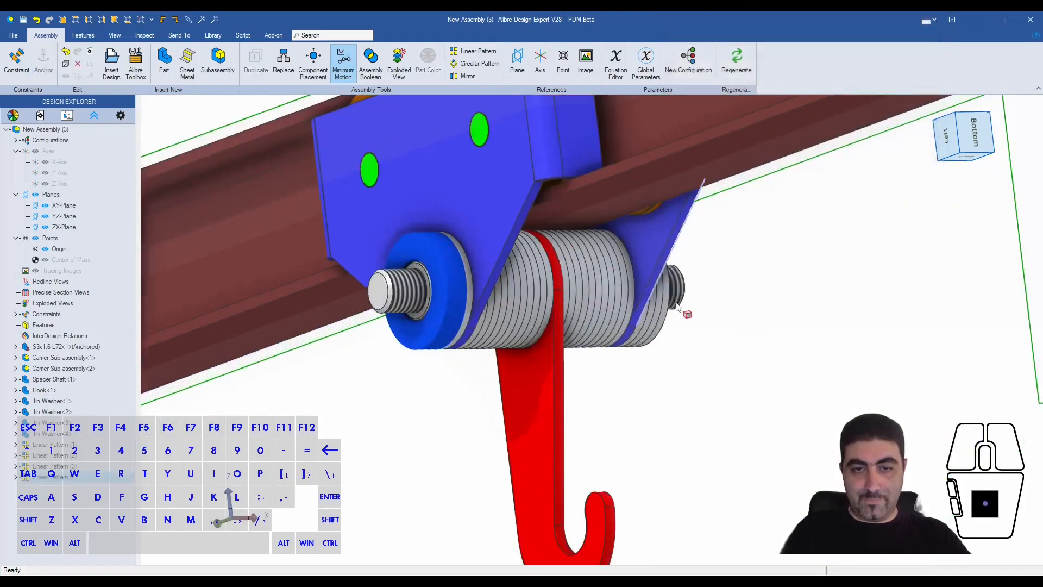
- Insert two copies of the 99904A229 Medium-Strength Steel Serrated Flange Locknut beside the trolley
scroll(579, 294, "up", 3)
mouse_move(579, 295)
middle_mouse_down()
mouse_move(566, 295)
mouse_move(578, 294)
middle_mouse_up()
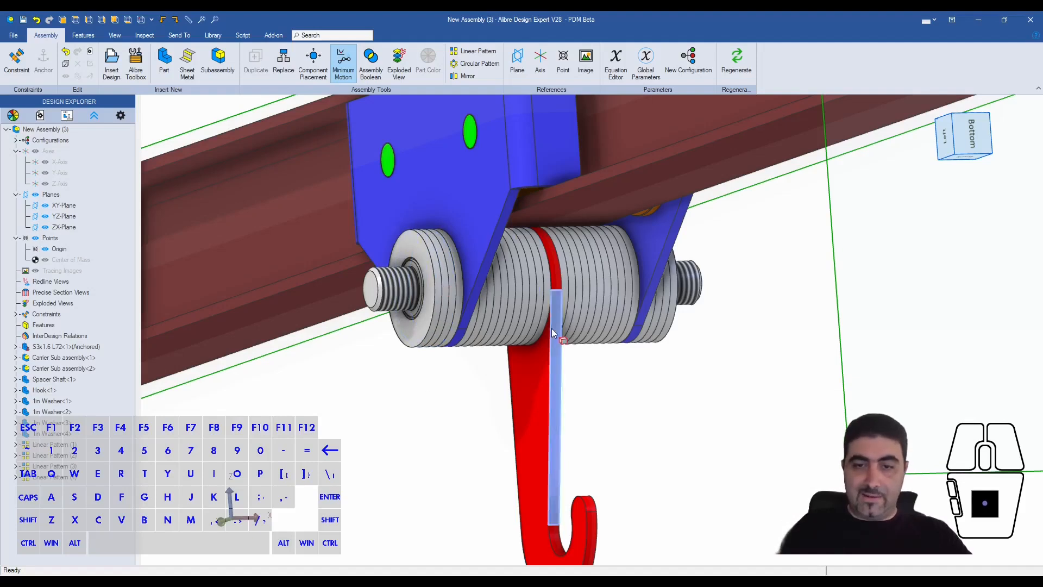
middle_click_drag(552, 328, 530, 330)
left_click(336, 370)
left_click(112, 61)
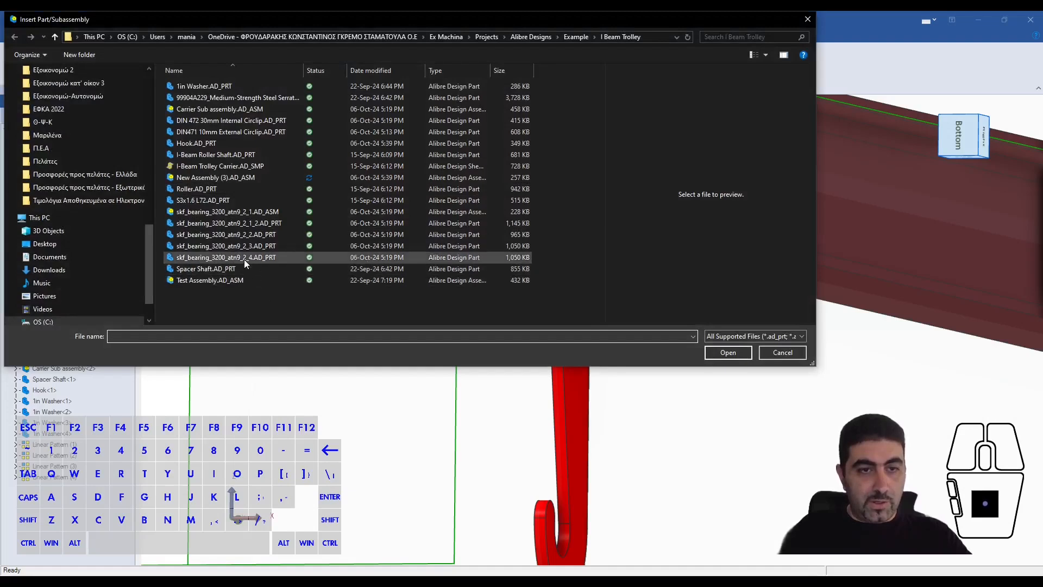
left_click(256, 97)
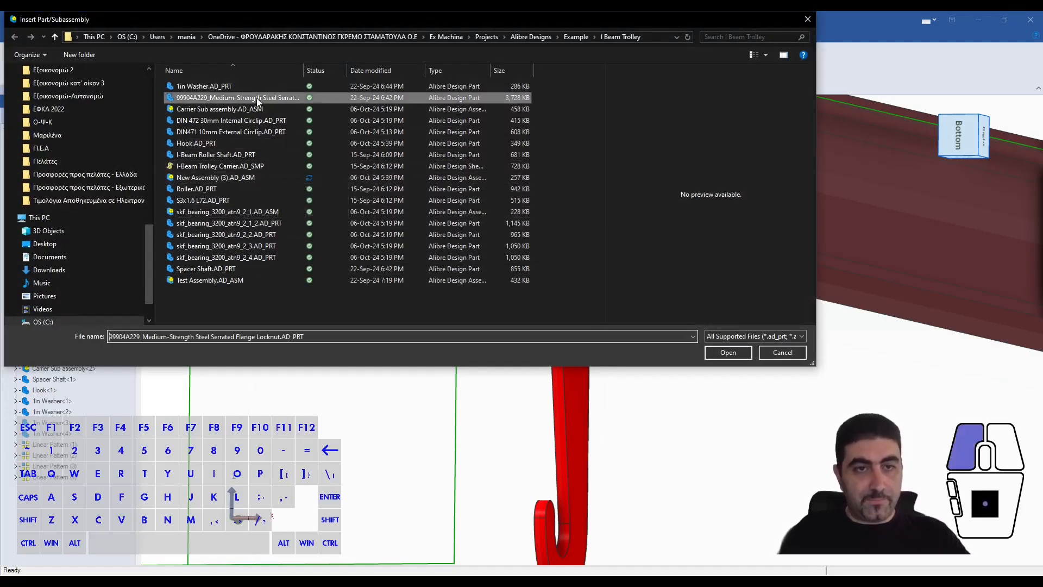
left_click_drag(300, 70, 316, 68)
left_click(726, 355)
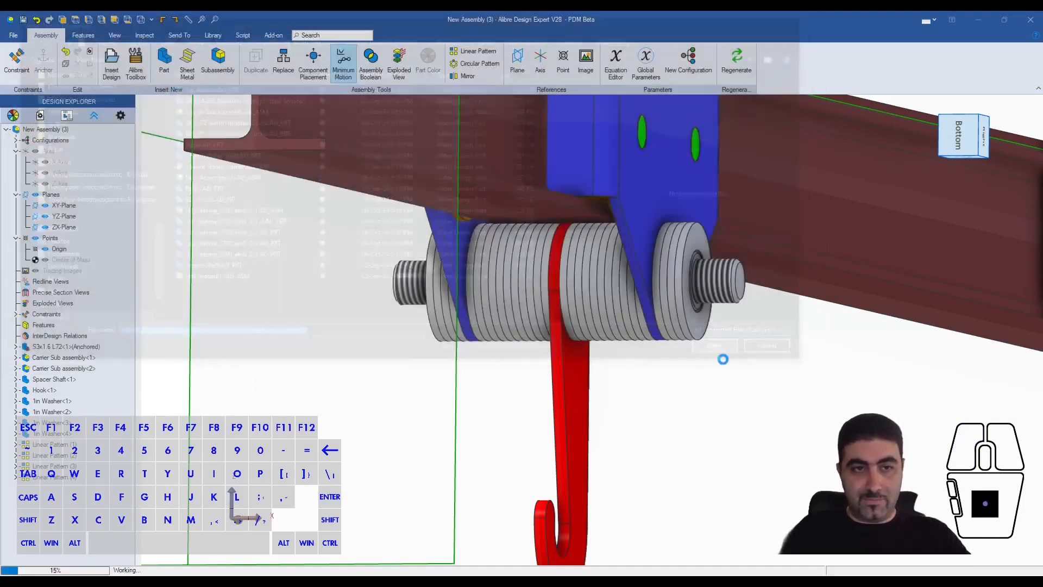
left_click(764, 363)
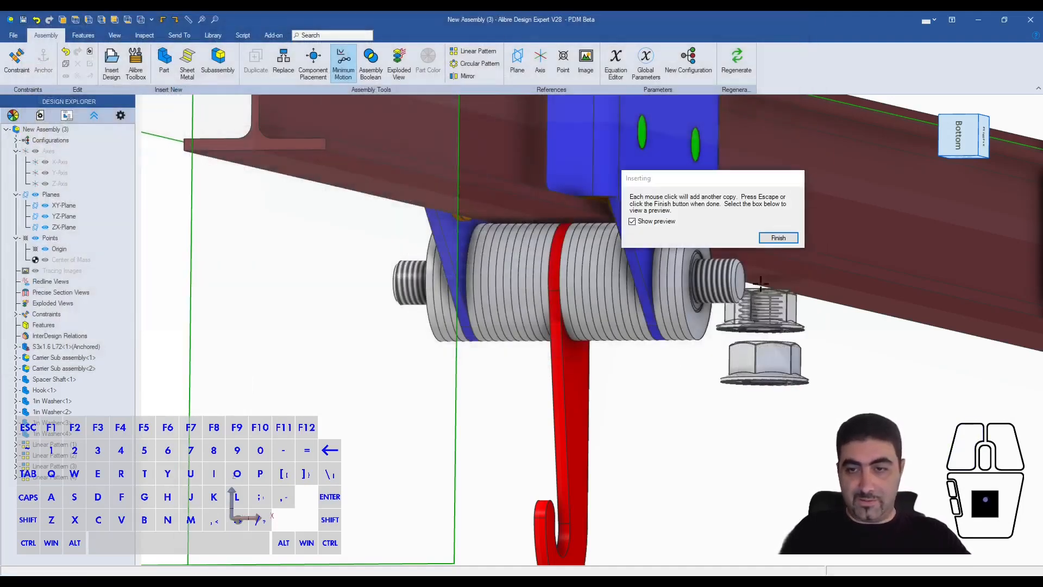
left_click(305, 318)
left_click(771, 239)
- Constrain the circular edge of one locknut to the spacer shaft's end edge so the nut seats on the thread
scroll(741, 380, "up", 10)
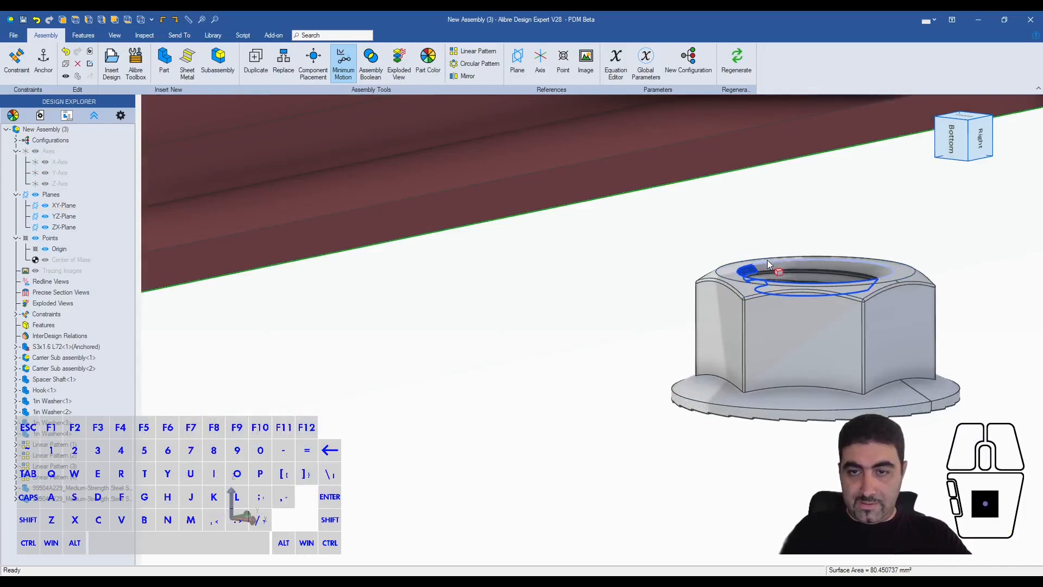
scroll(767, 260, "down", 3)
left_click(245, 432, "shift")
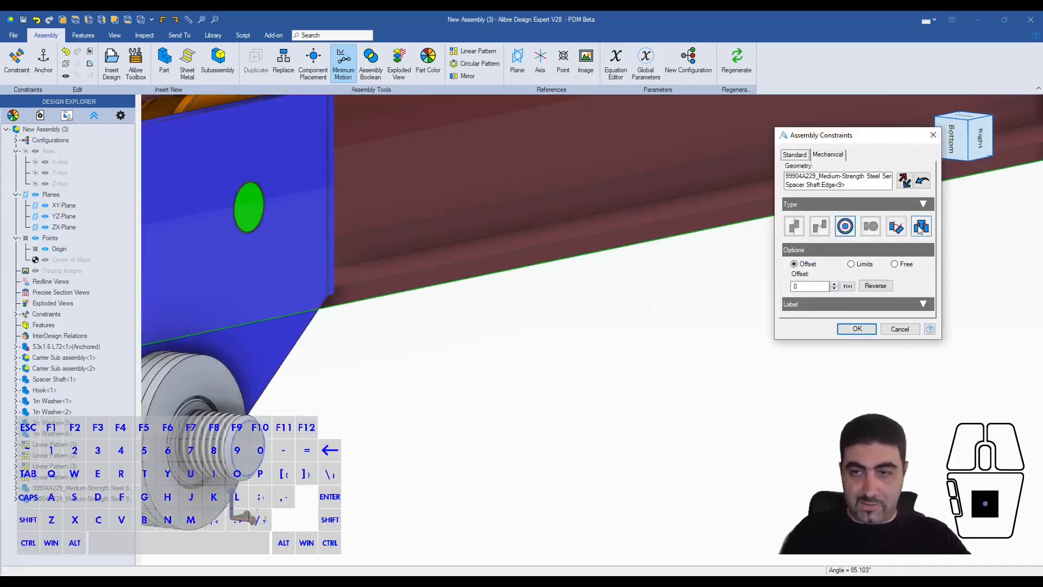
left_click(920, 228)
scroll(423, 389, "down", 3)
- Set the locknut constraint's offset to 2.1 mm so its flange meets the outermost washer, and apply the constraint
middle_click_drag(353, 432, 400, 416)
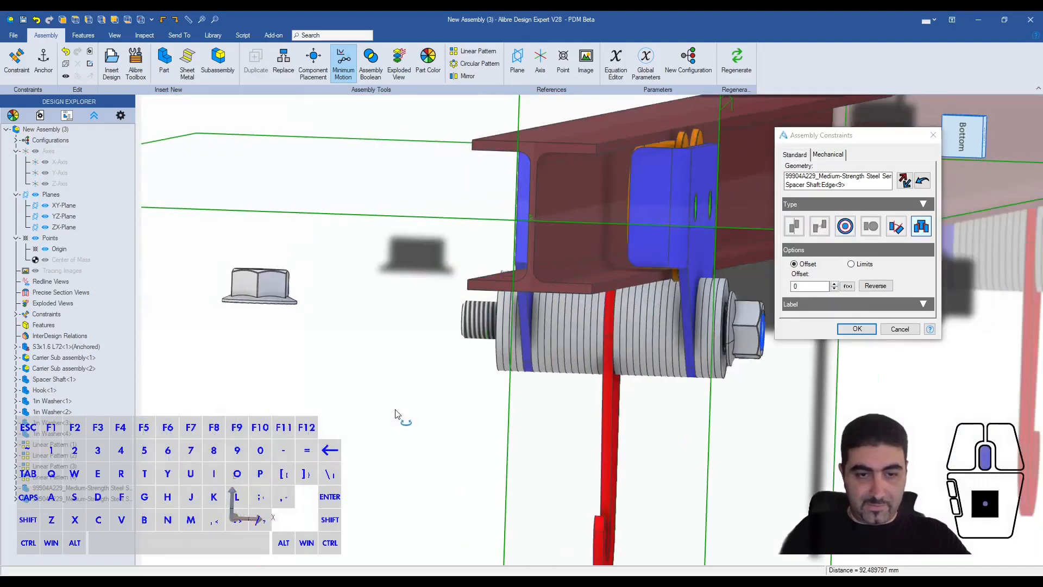
scroll(759, 311, "up", 4)
scroll(759, 312, "up", 2)
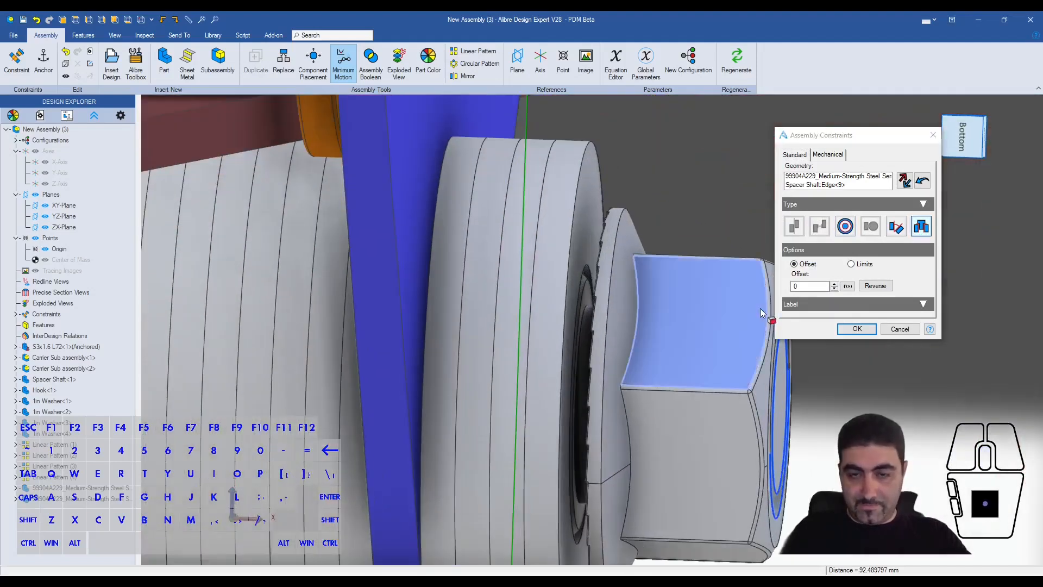
left_click(834, 284)
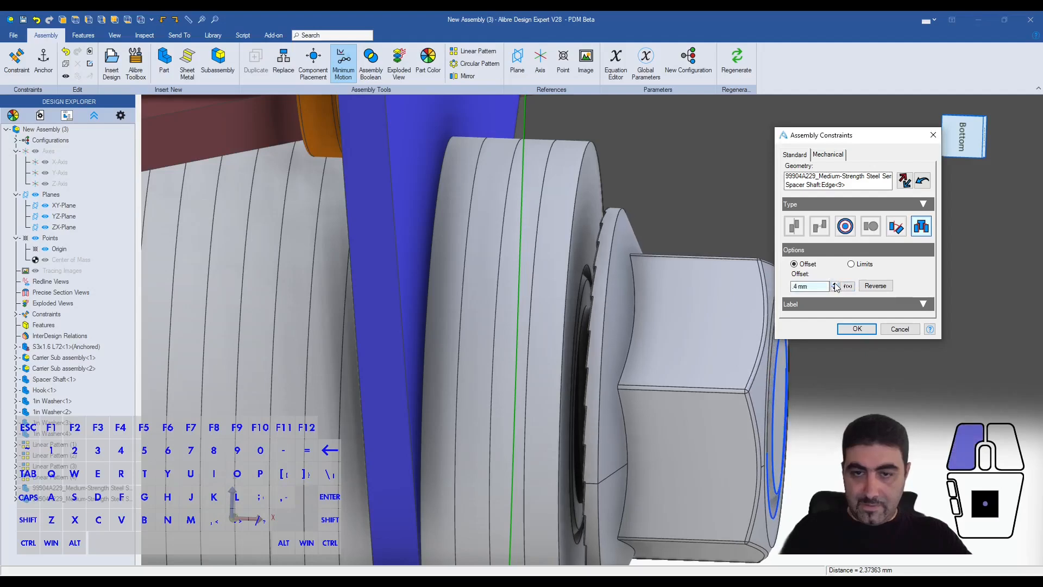
left_click(964, 139)
scroll(624, 315, "up", 4)
scroll(630, 303, "up", 5)
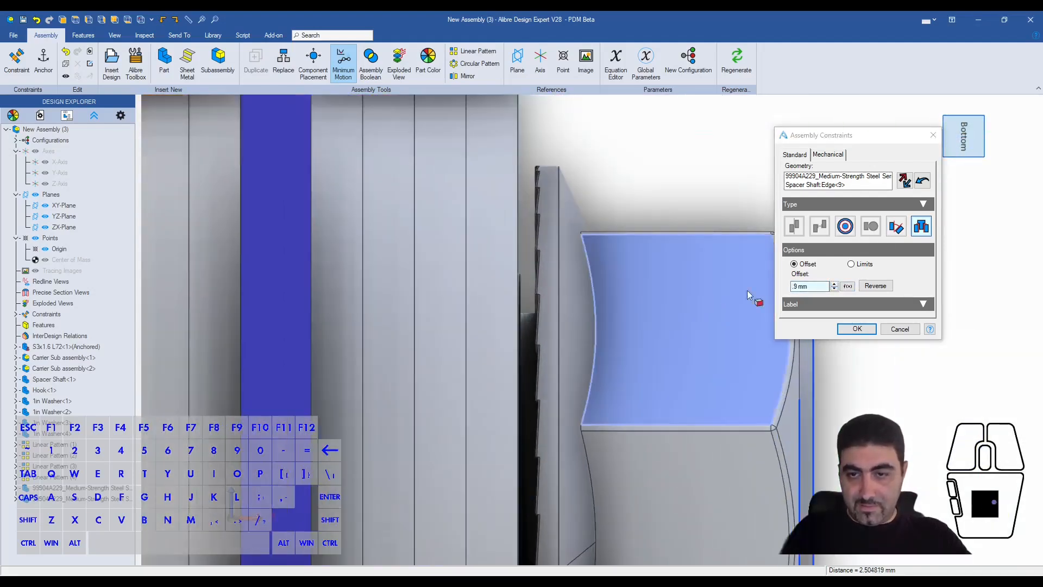
left_click(835, 284)
left_click(834, 284)
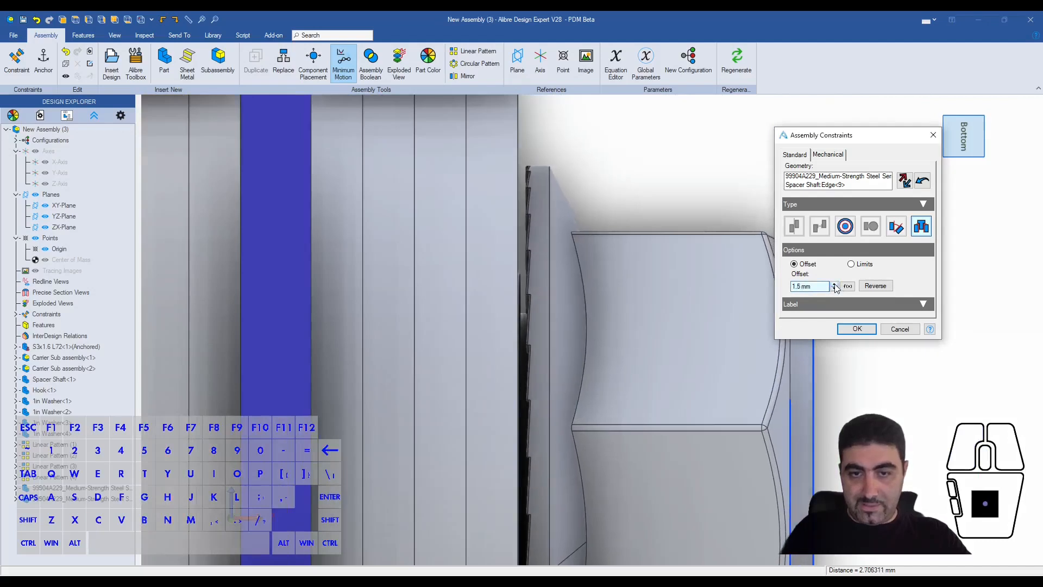
left_click(834, 284)
left_click(834, 284)
left_click(834, 284)
left_click(857, 328)
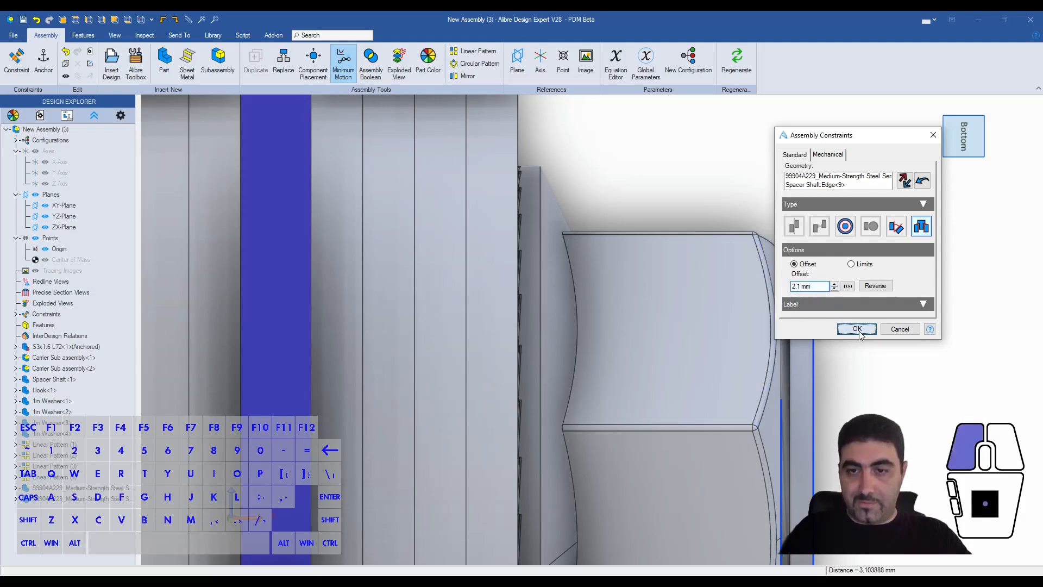
- Constrain the second locknut's circular edge to the opposite end edge of the spacer shaft with a 2.1 mm offset
scroll(822, 264, "down", 8)
scroll(822, 262, "down", 1)
scroll(796, 422, "down", 7)
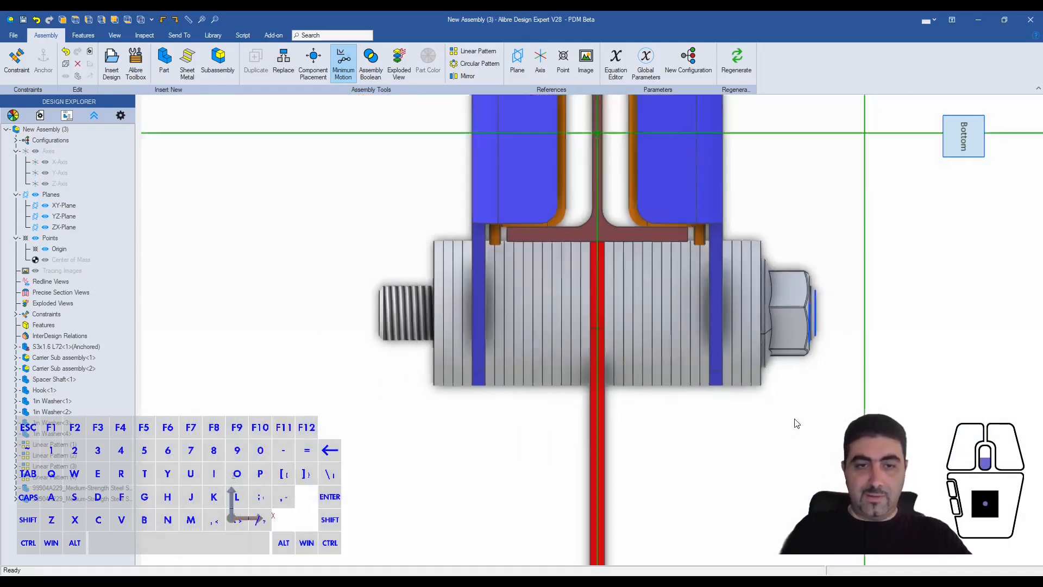
middle_click_drag(420, 348, 412, 369)
scroll(412, 369, "up", 4)
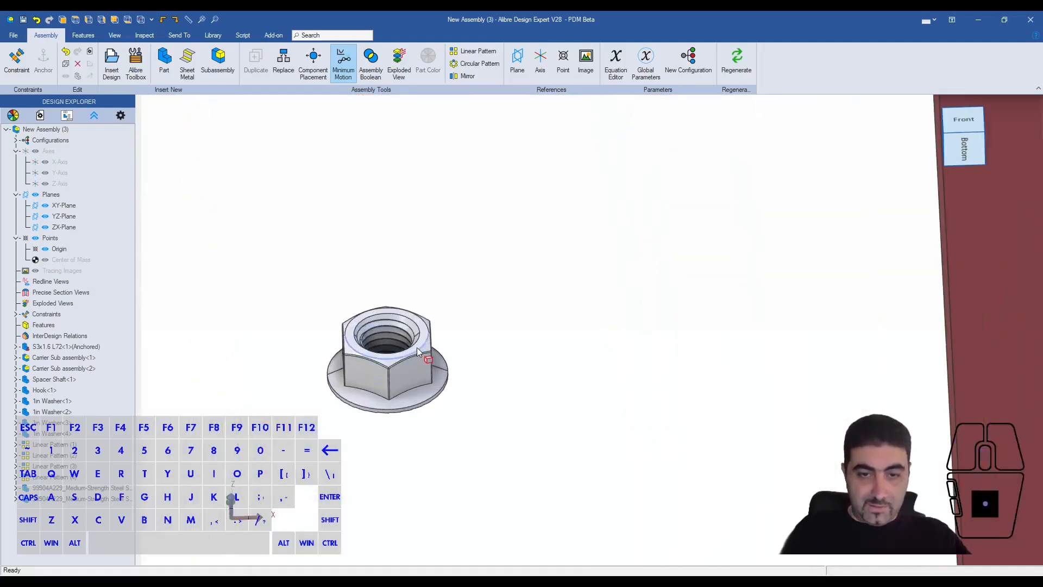
scroll(418, 352, "down", 5)
middle_click_drag(621, 474, 757, 305)
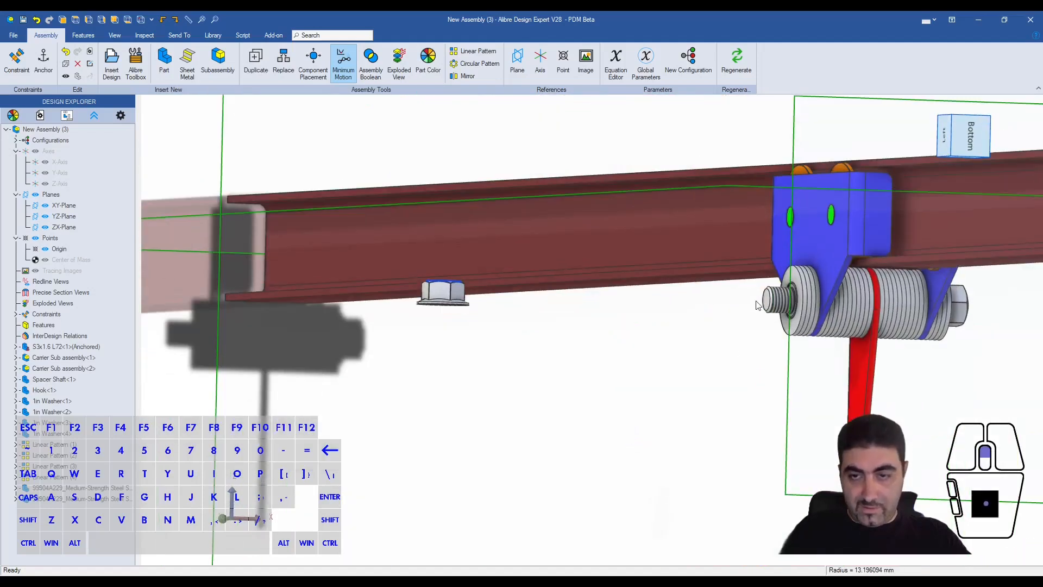
scroll(756, 306, "up", 4)
left_click(779, 286, "shift")
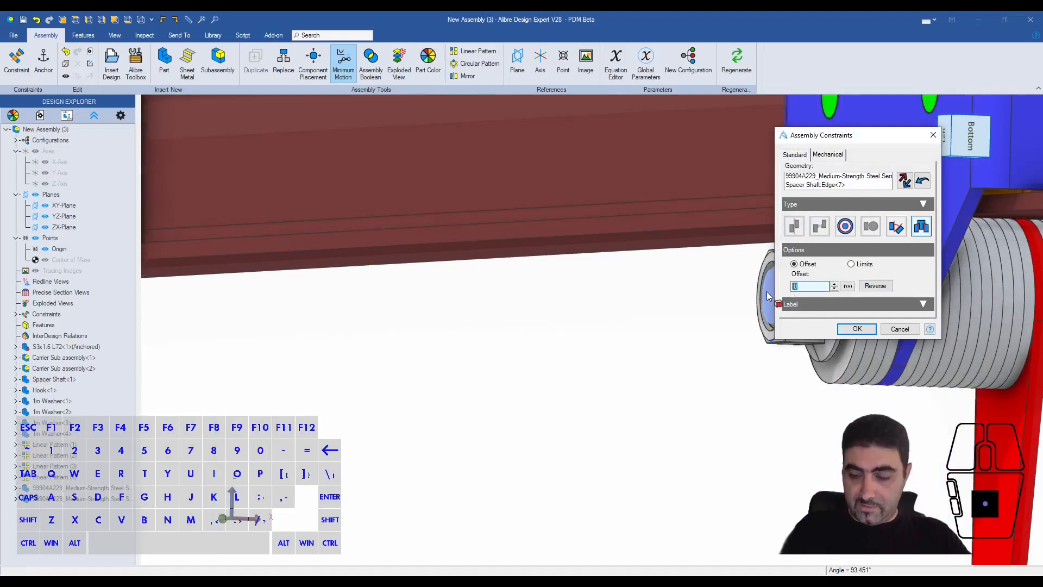
key("Tab")
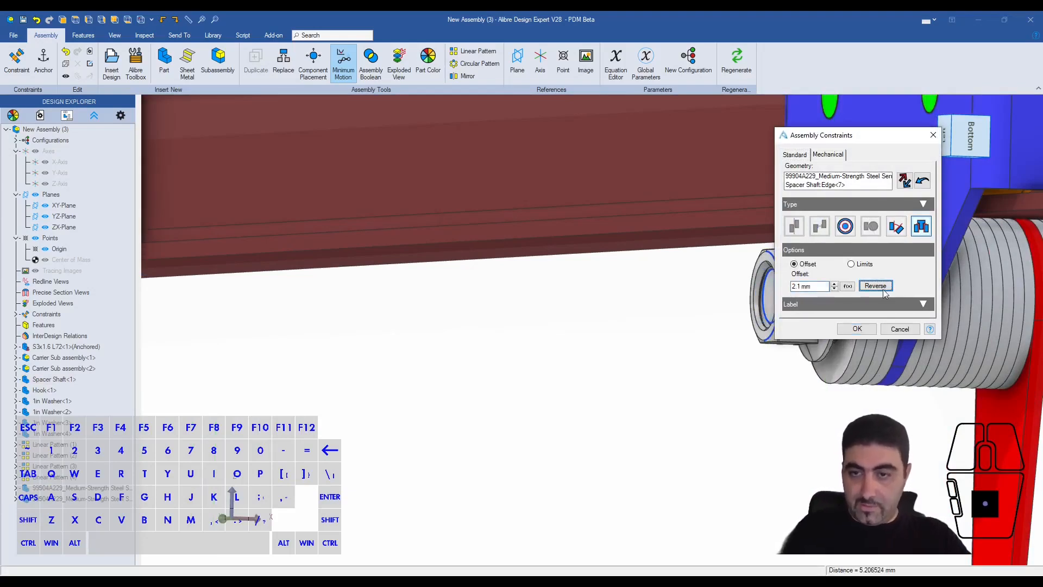
left_click(857, 328)
- Open the washer beside the hook for editing in place within the assembly
scroll(559, 352, "down", 3)
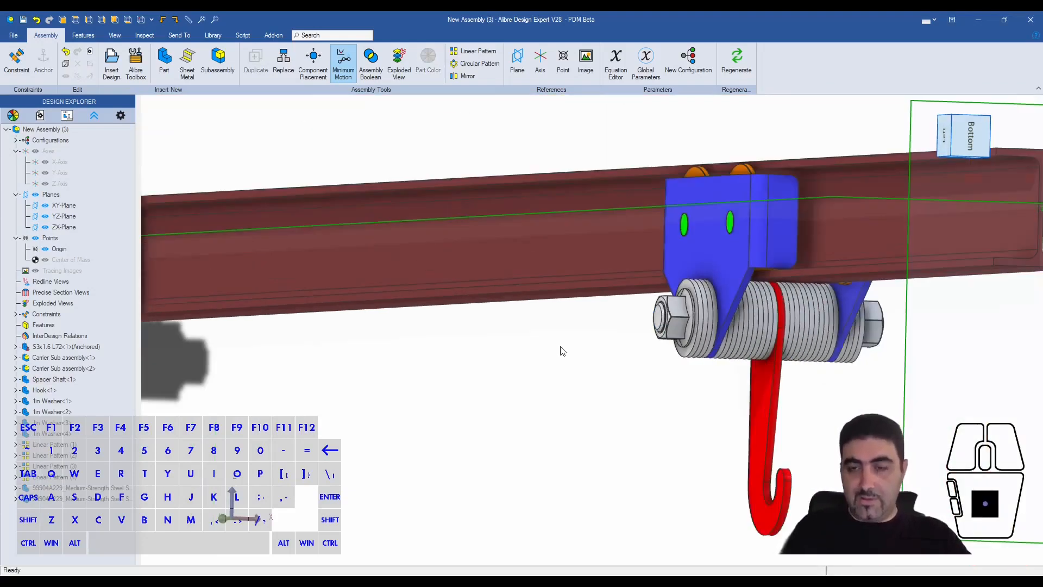
middle_click_drag(562, 351, 684, 336)
scroll(687, 334, "up", 5)
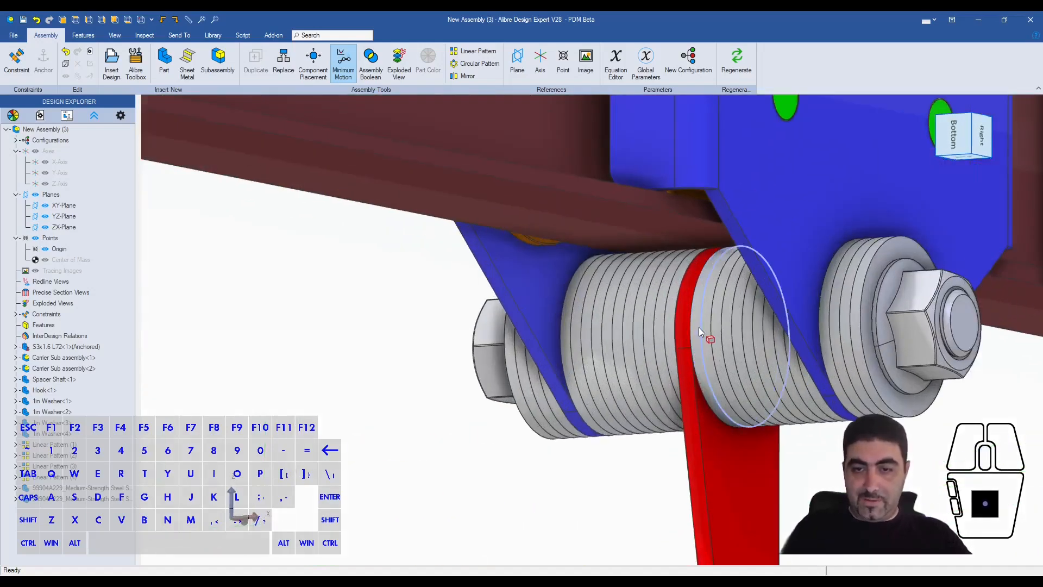
left_click(693, 328)
right_click(693, 328)
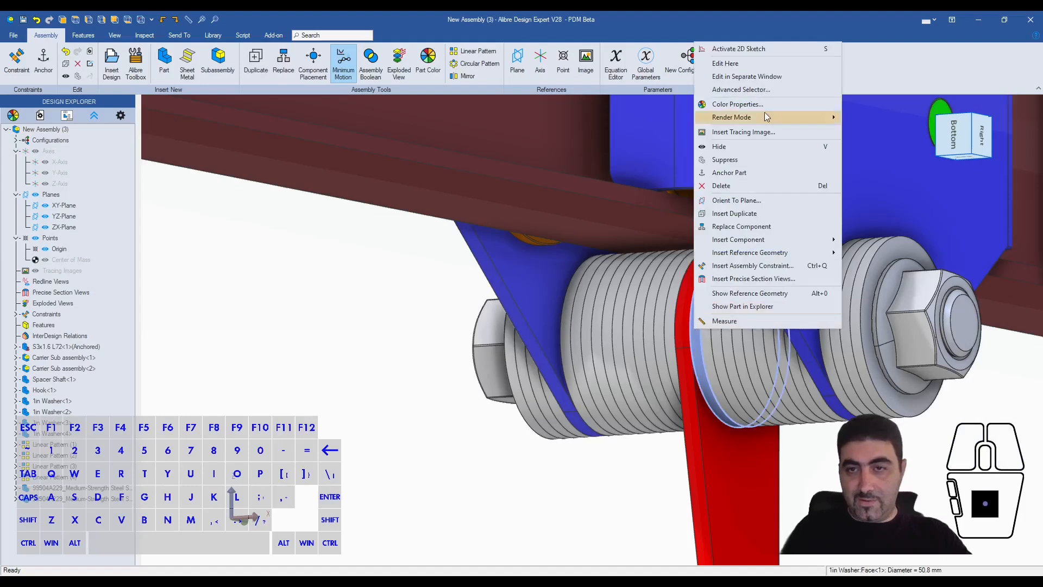
left_click(742, 63)
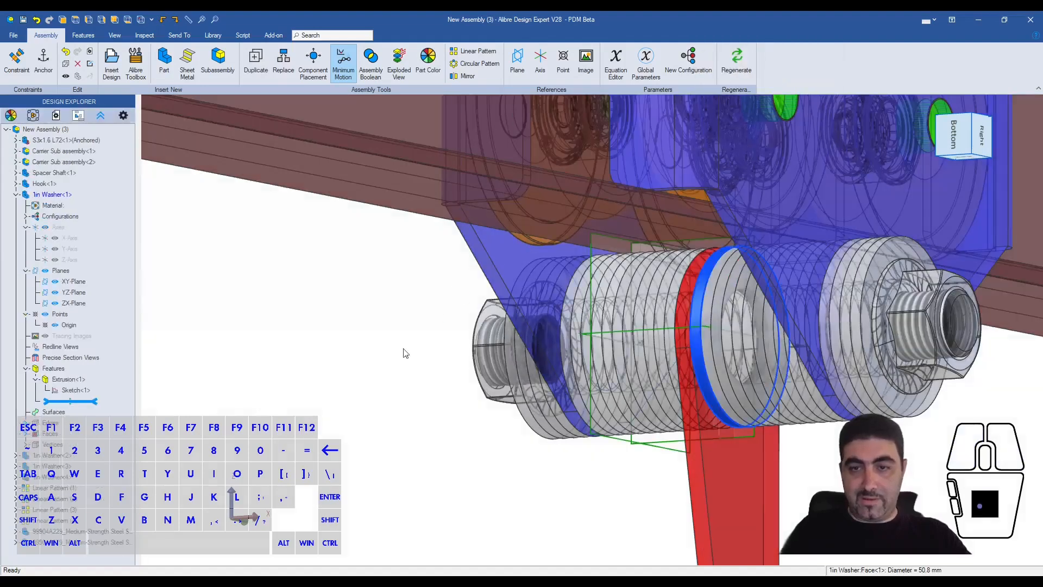
- Recolor the 1in Washer part pink (RGB 255, 128, 192) and return to editing the whole assembly
left_click(15, 117)
left_click(585, 199)
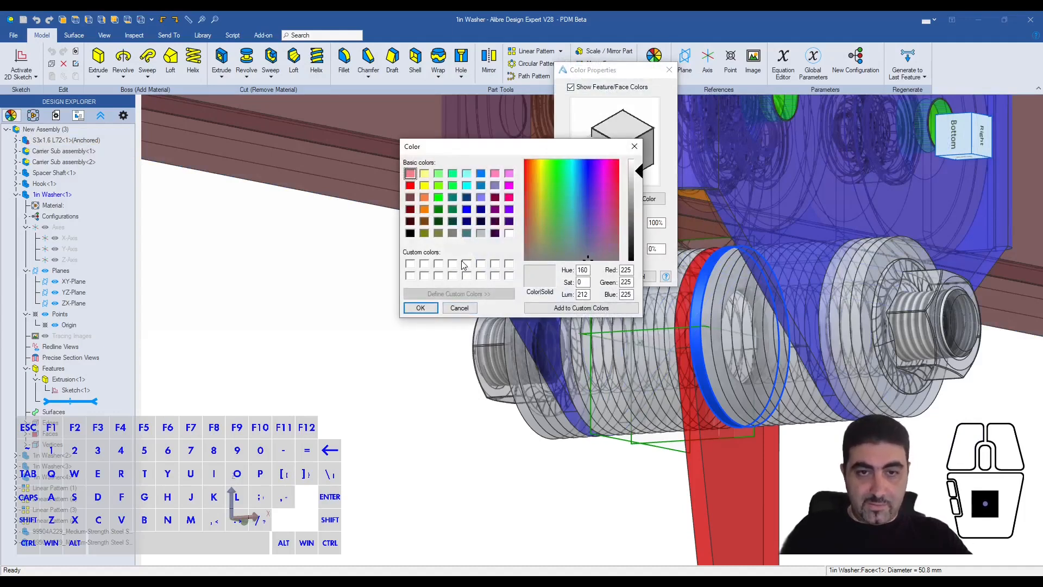
left_click(495, 173)
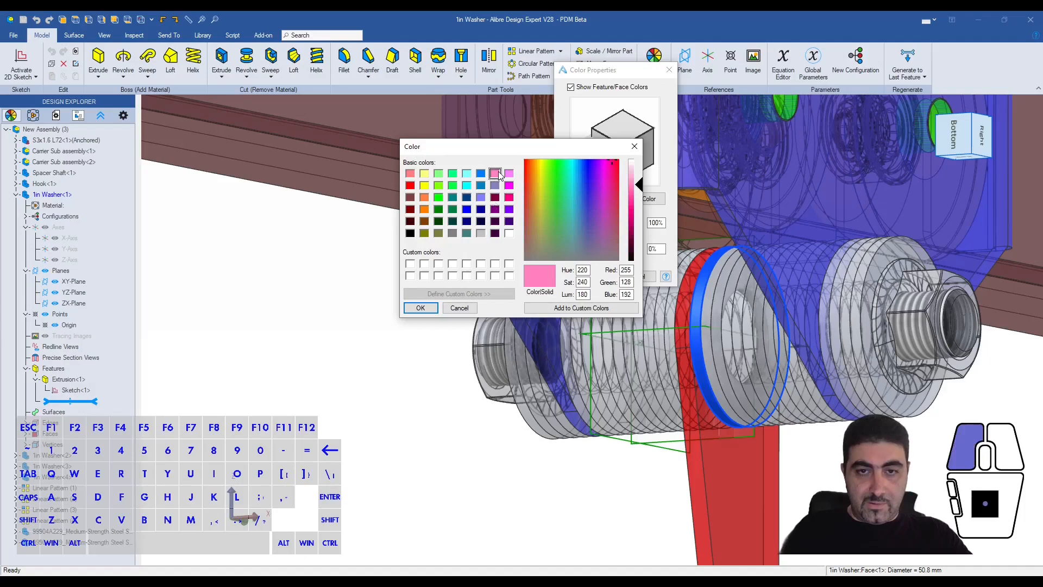
left_click(420, 307)
left_click(592, 277)
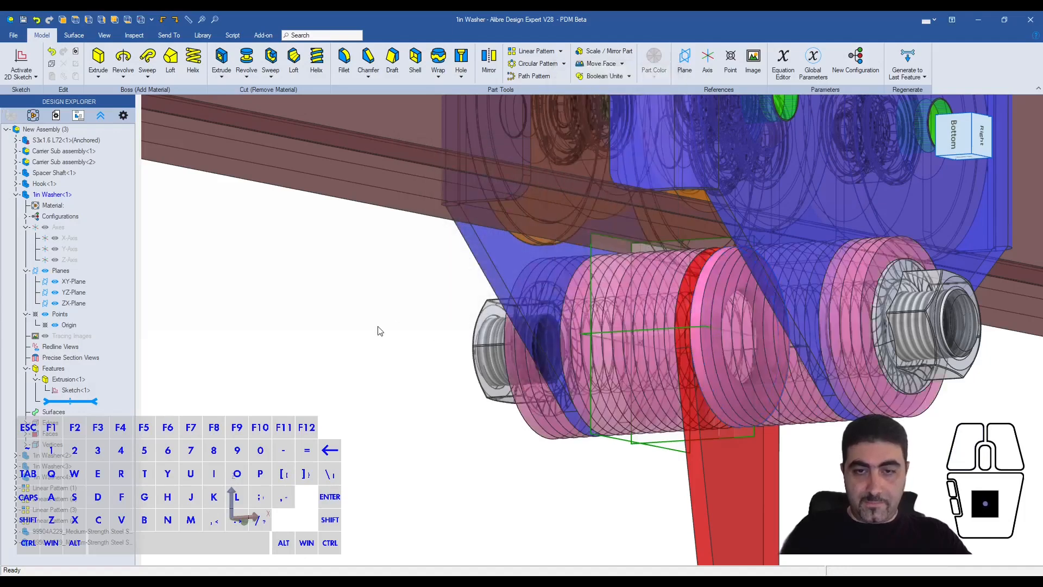
right_click(52, 130)
left_click(81, 135)
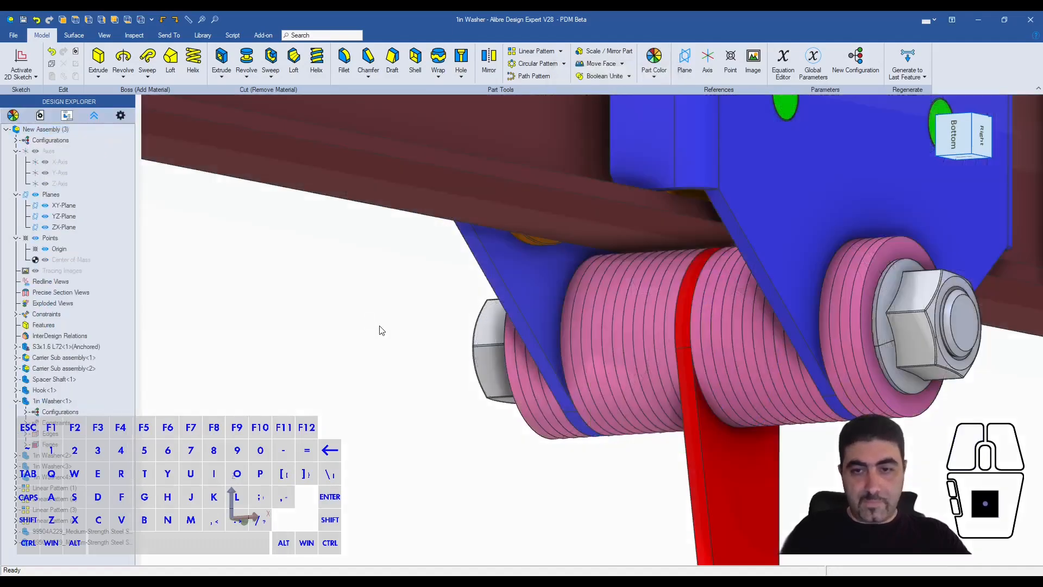
- Examine the finished trolley on the beam from several angles, including the washer stacks, carriers and locknuts along the shaft
scroll(602, 284, "down", 4)
middle_click_drag(602, 285, 581, 301)
scroll(488, 309, "down", 2)
left_click_drag(553, 276, 717, 228)
middle_click_drag(722, 233, 672, 261)
left_click_drag(672, 262, 540, 219)
left_click_drag(704, 284, 504, 211)
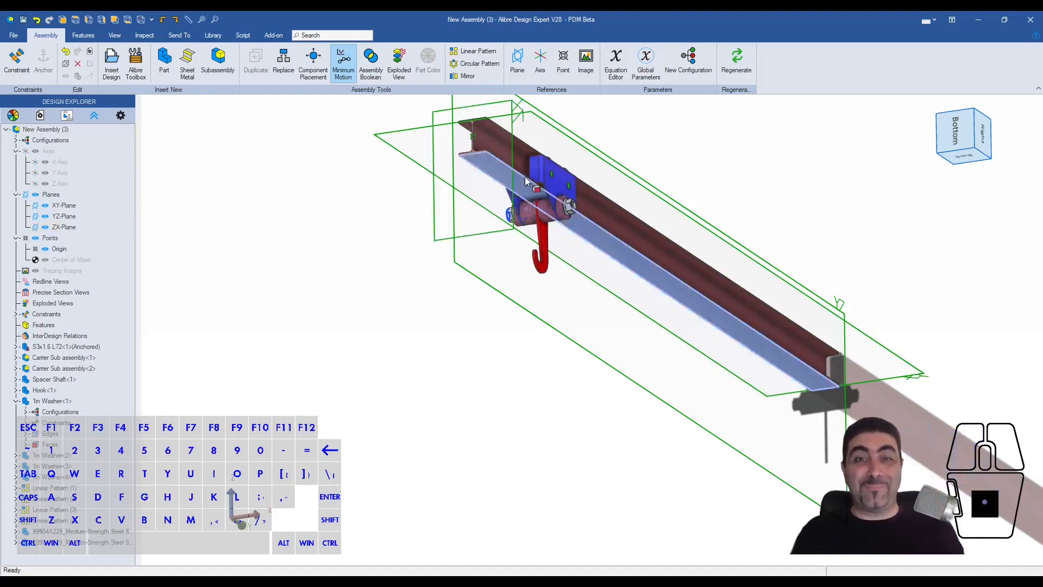
left_click_drag(533, 165, 562, 200)
left_click(588, 282)
mouse_move(559, 200)
middle_mouse_down()
mouse_move(552, 225)
mouse_move(546, 202)
mouse_move(561, 194)
middle_mouse_up()
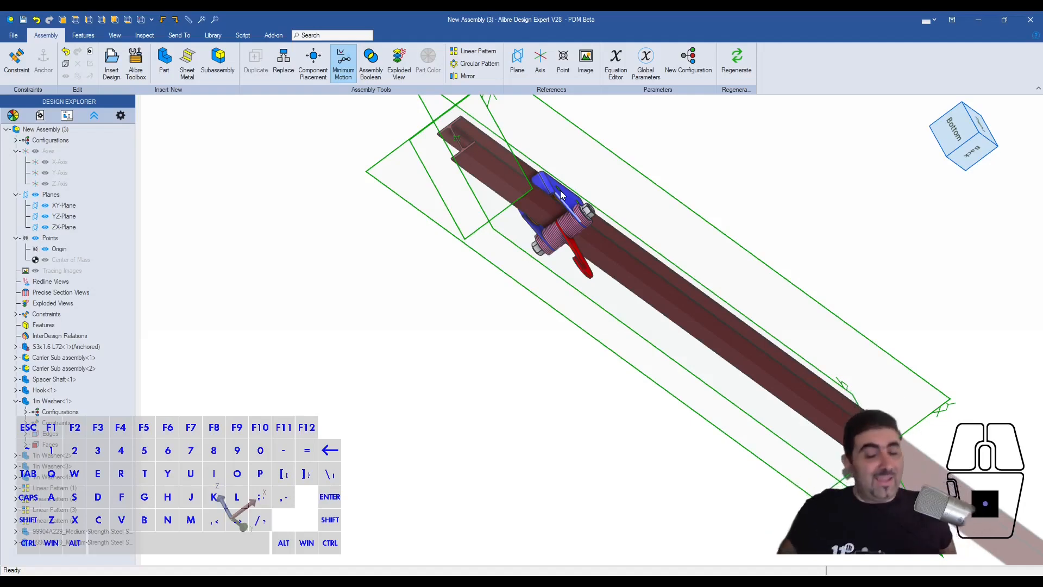
middle_click_drag(698, 296, 582, 194)
scroll(559, 220, "up", 4)
mouse_move(553, 250)
middle_mouse_down()
mouse_move(588, 235)
mouse_move(567, 239)
middle_mouse_up()
middle_click_drag(559, 288, 562, 289)
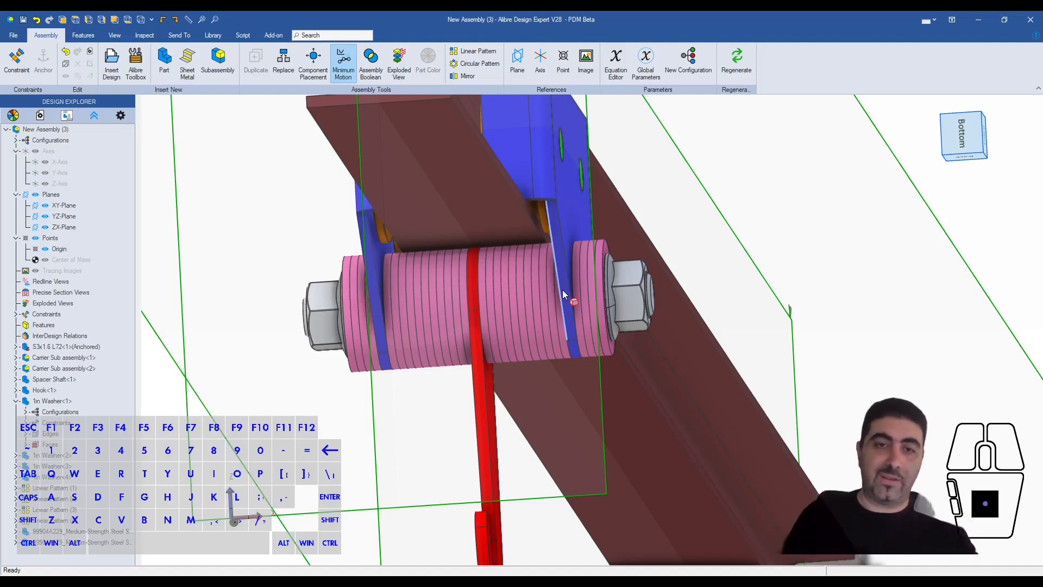
middle_click_drag(565, 289, 588, 279)
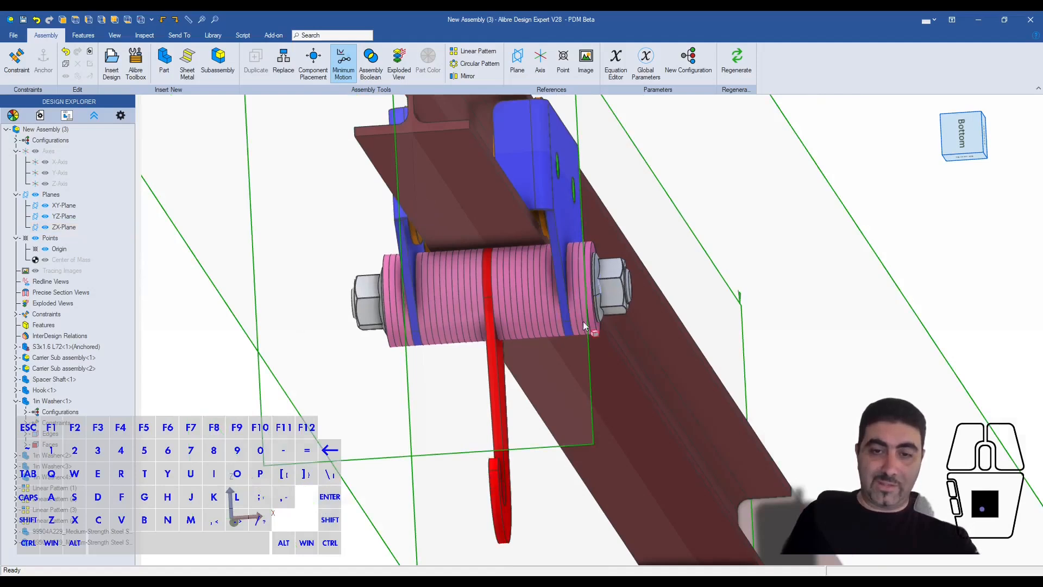
- Inspect the pink washer stacks, hook and end locknuts on the spacer shaft up close, and the carriers' fit around the beam
scroll(583, 321, "up", 3)
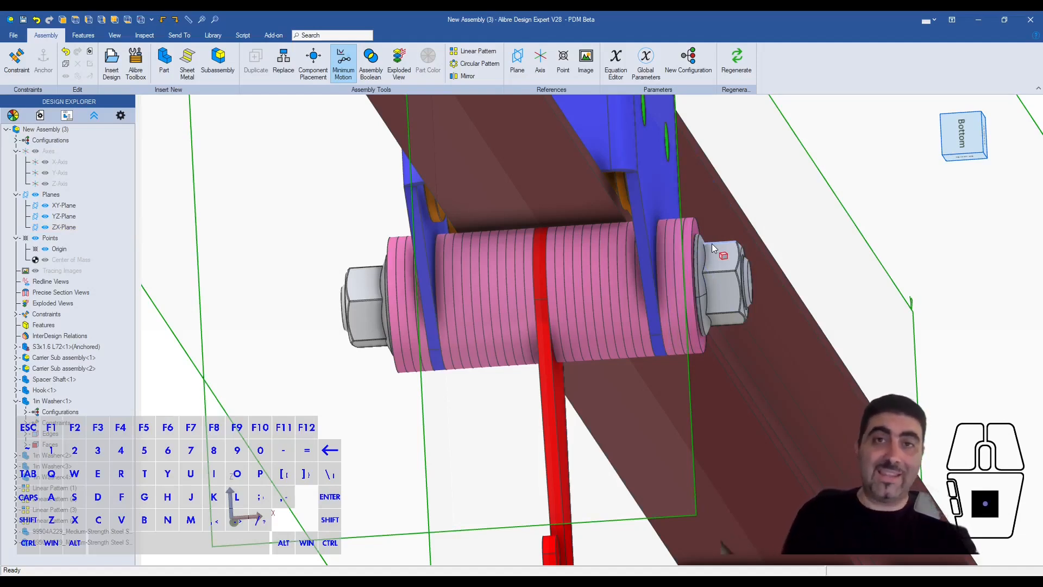
scroll(581, 223, "down", 5)
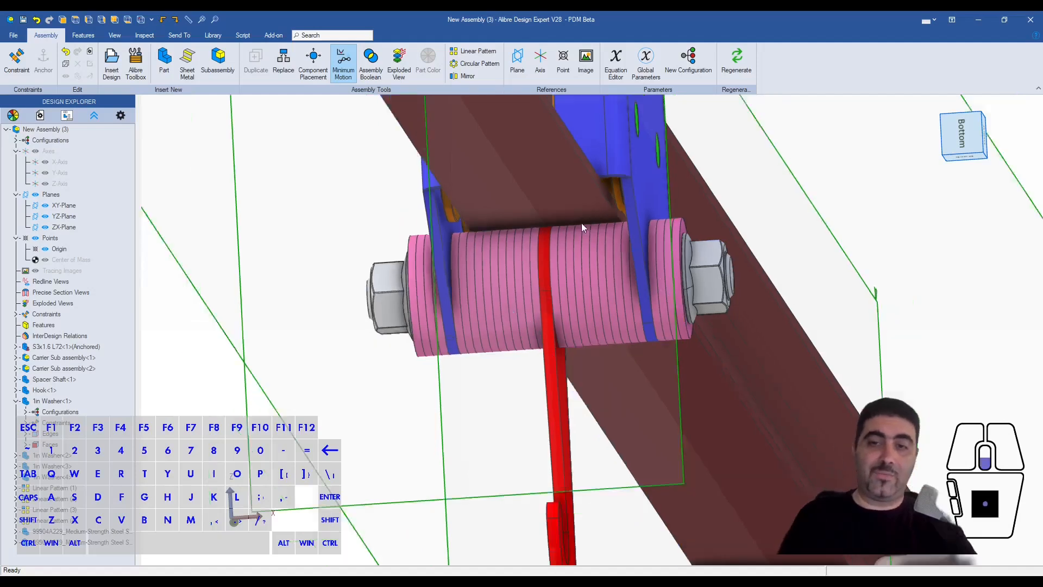
mouse_move(587, 226)
middle_mouse_down()
mouse_move(566, 234)
mouse_move(578, 223)
middle_mouse_up()
scroll(559, 272, "down", 3)
scroll(443, 209, "up", 4)
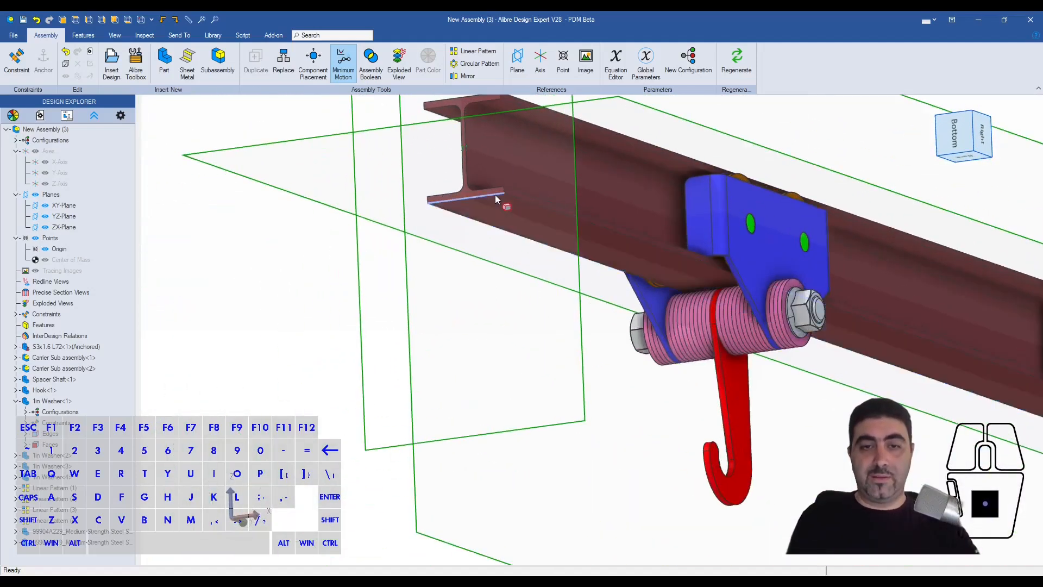
scroll(722, 315, "up", 4)
scroll(242, 133, "down", 6)
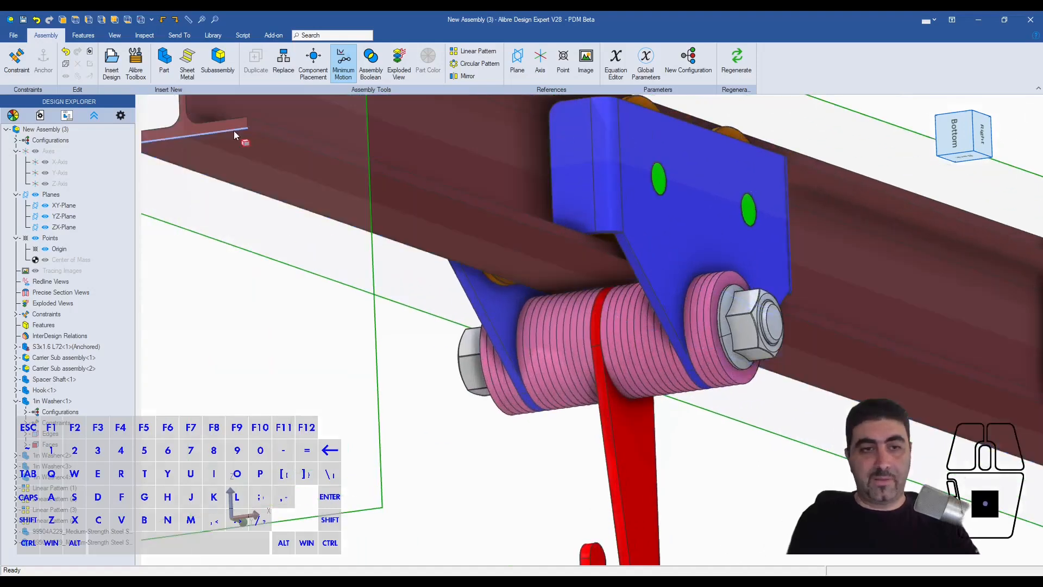
middle_click_drag(533, 276, 520, 248)
scroll(520, 248, "down", 3)
left_click_drag(505, 266, 576, 254)
middle_click_drag(612, 240, 605, 256)
left_click_drag(582, 249, 538, 237)
scroll(535, 166, "up", 4)
scroll(533, 167, "up", 3)
middle_click_drag(531, 175, 531, 184)
scroll(559, 179, "down", 2)
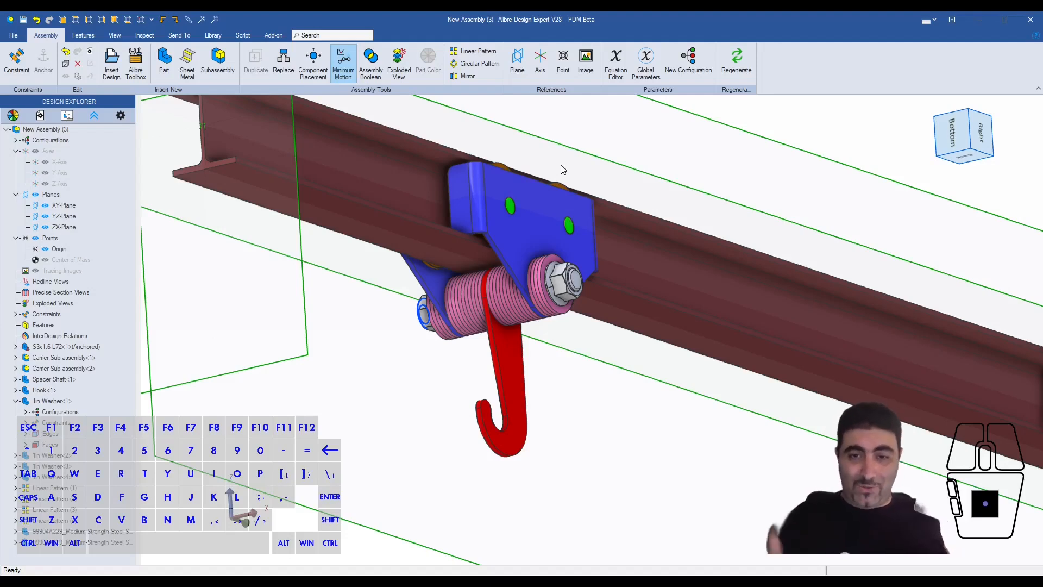
scroll(543, 223, "down", 2)
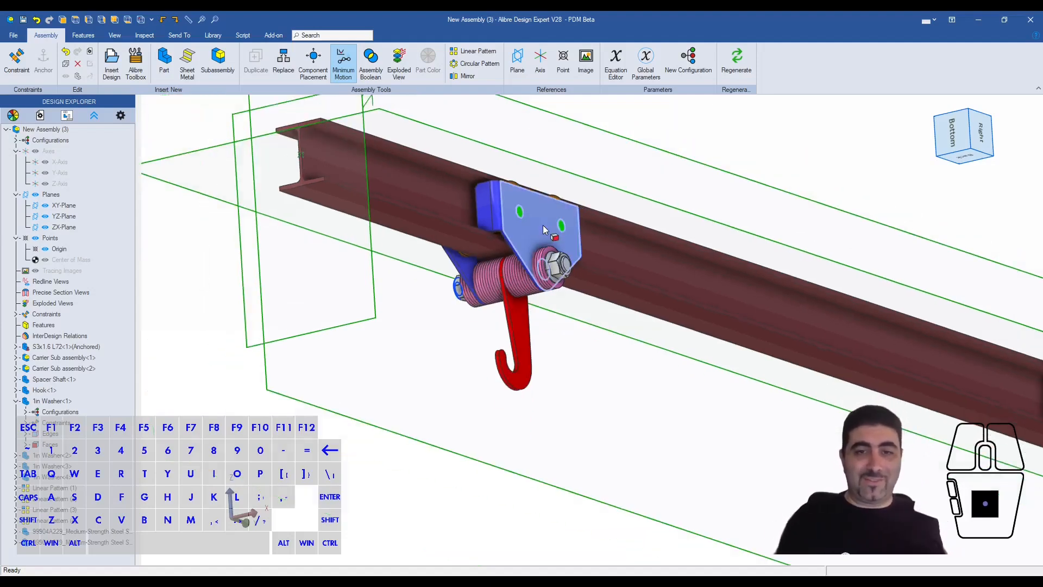
scroll(451, 139, "up", 3)
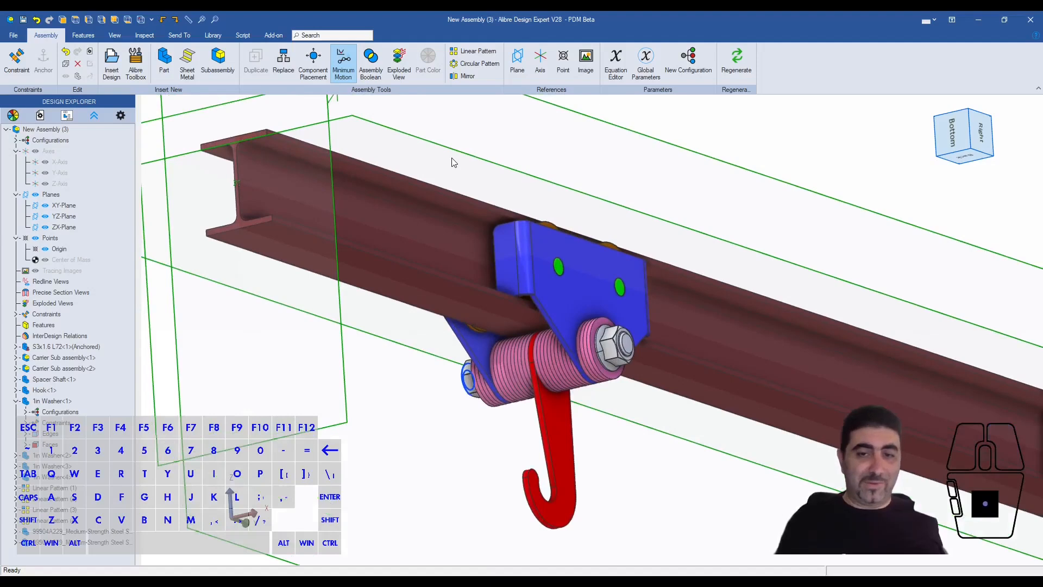
mouse_move(463, 438)
right_mouse_down()
mouse_move(488, 449)
mouse_move(467, 433)
right_mouse_up()
scroll(480, 427, "down", 1)
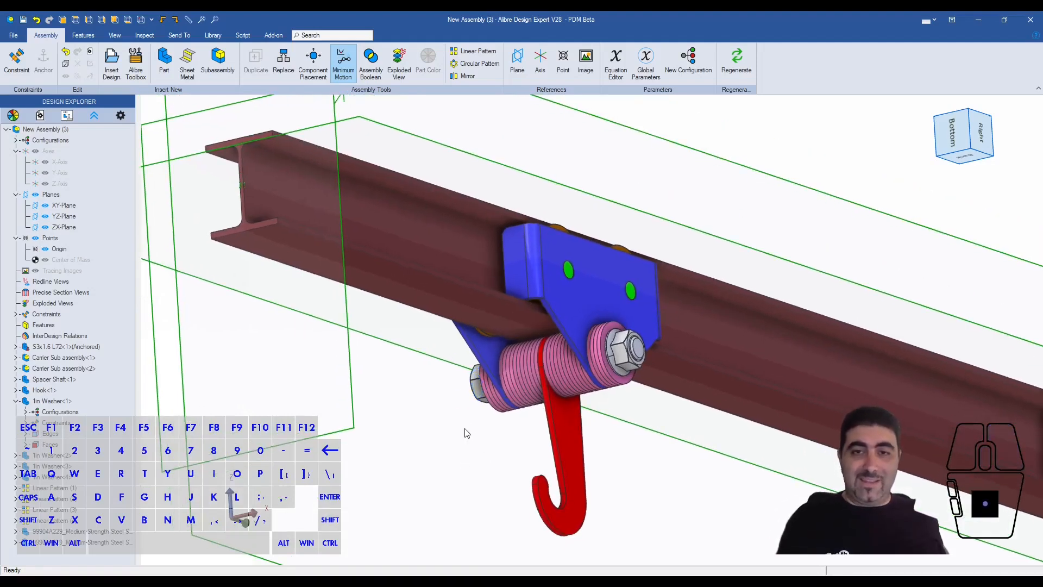